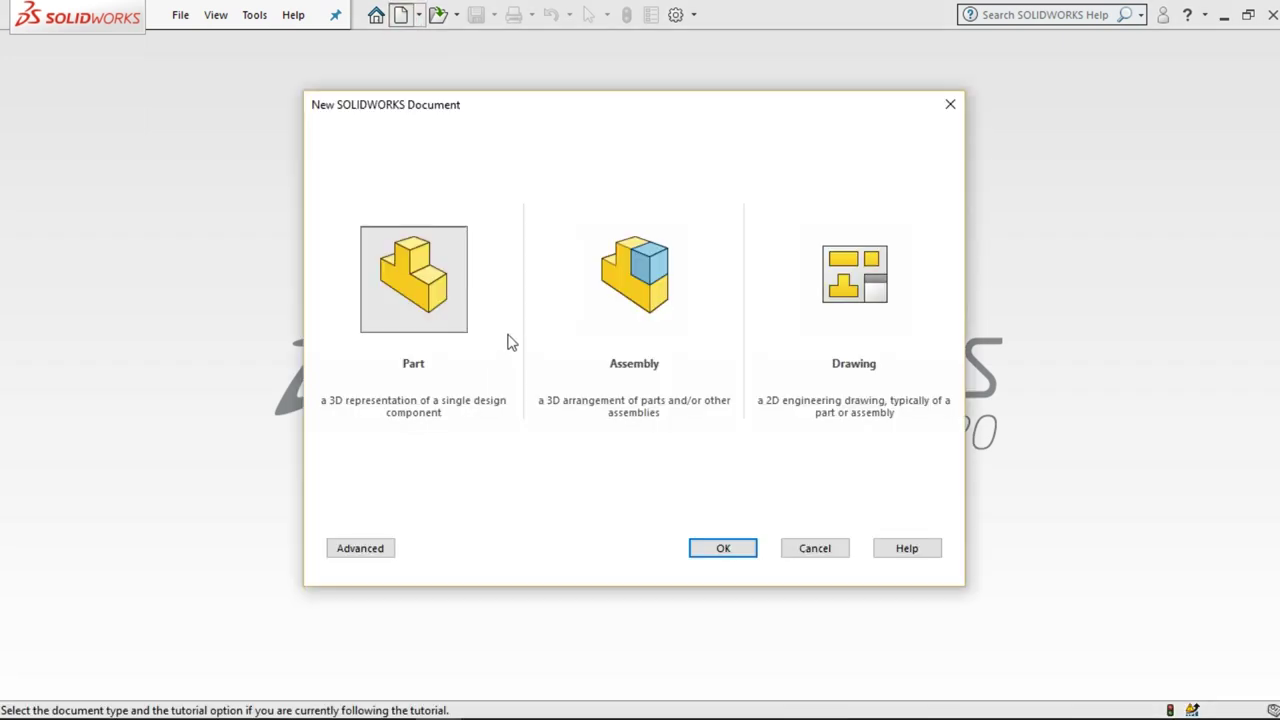
- Create a new part (Part5) and open Sketch1 on the Front Plane
click(731, 549)
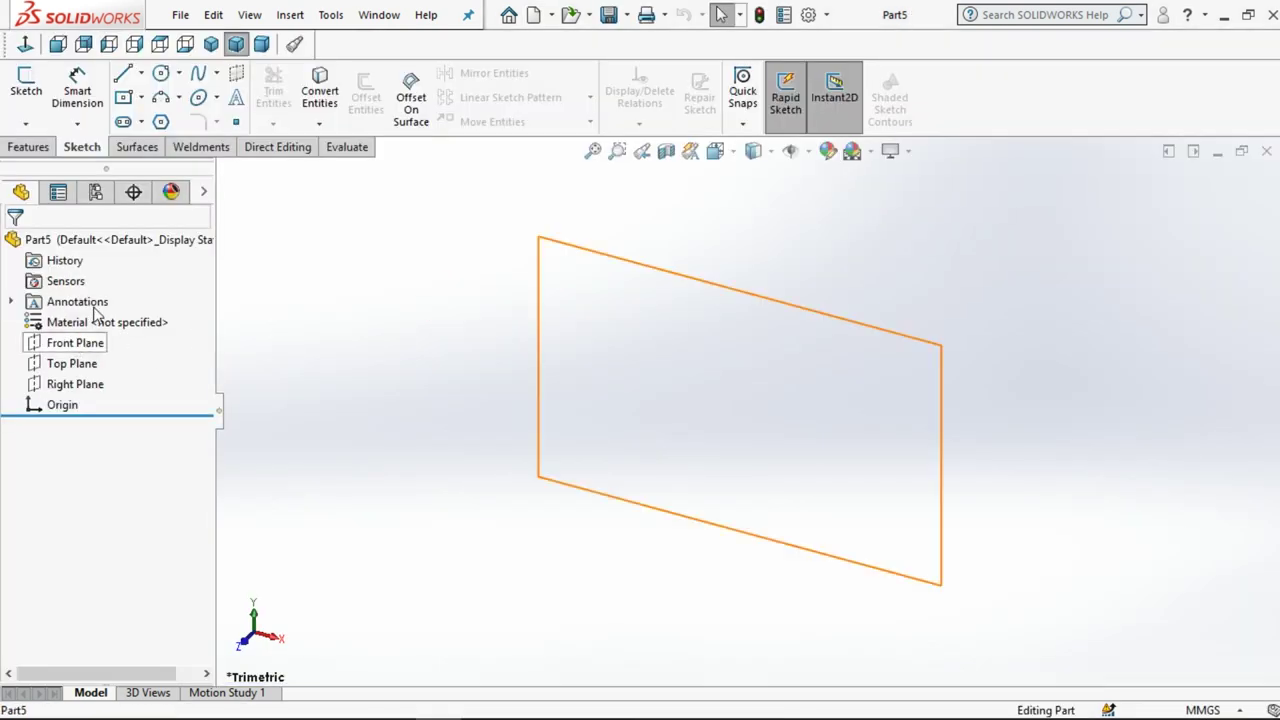
click(80, 342)
click(92, 303)
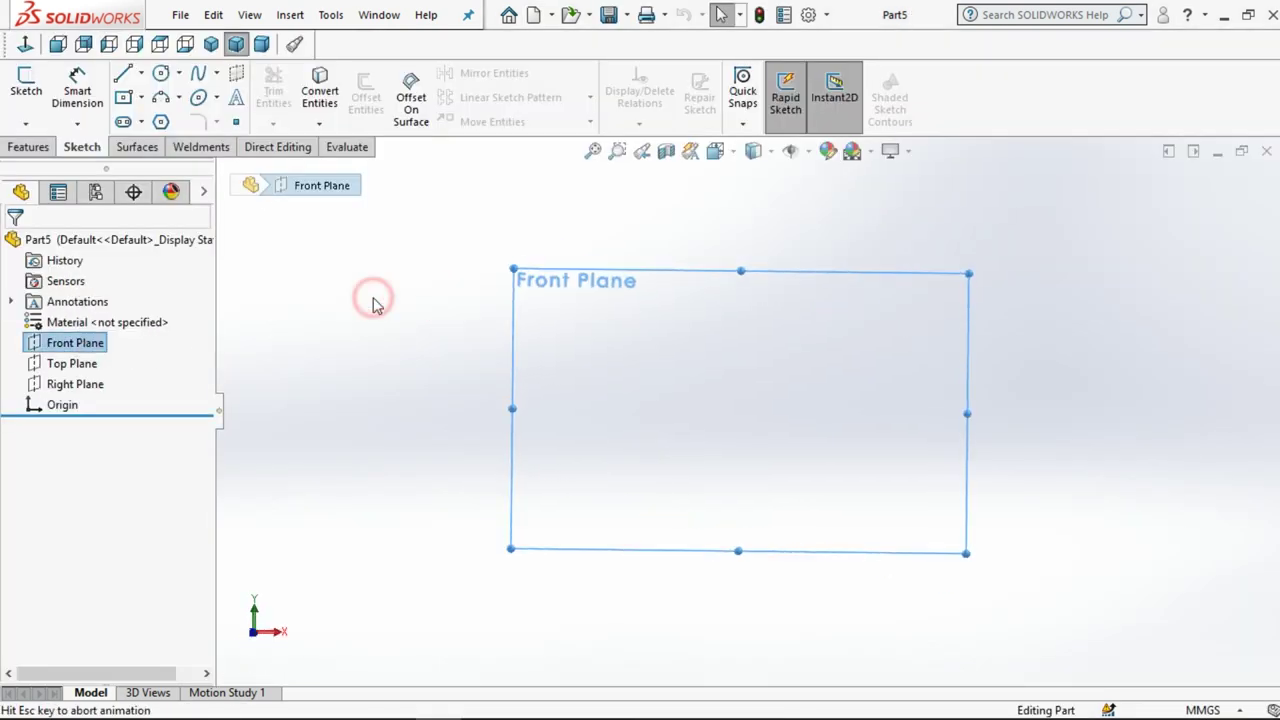
- Draw a horizontal line to the right, starting at the sketch origin
click(123, 74)
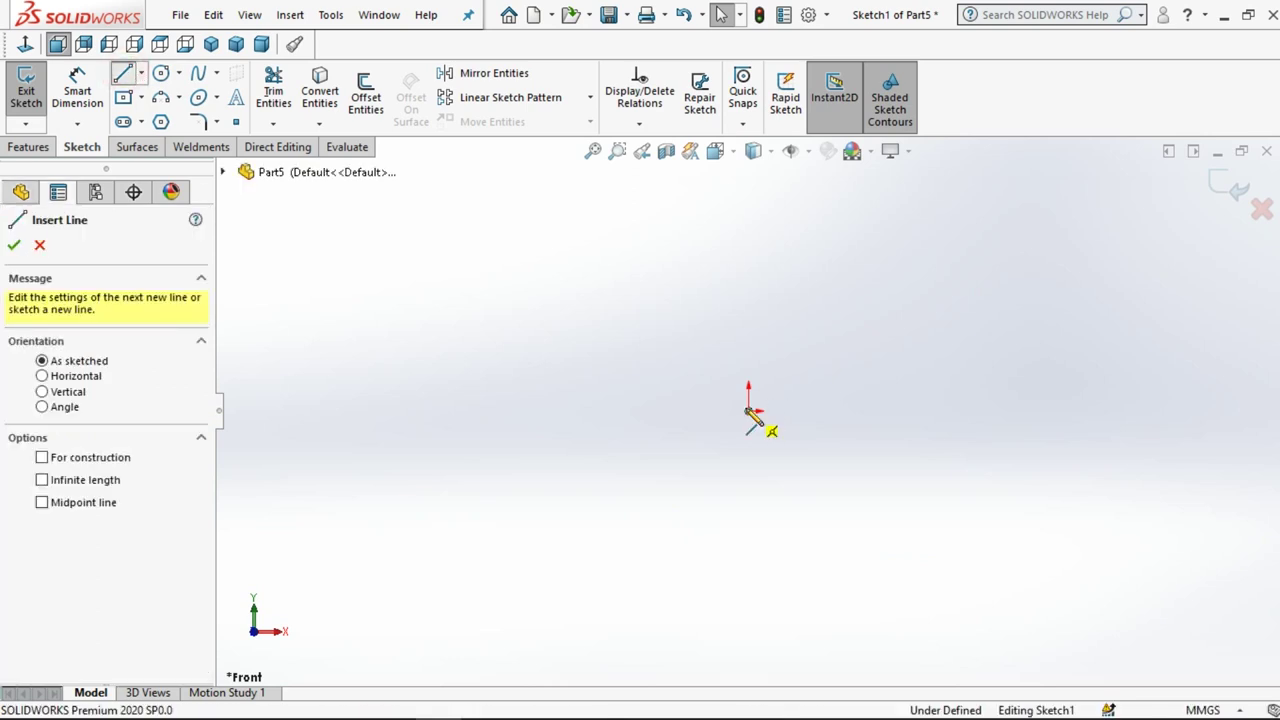
click(748, 410)
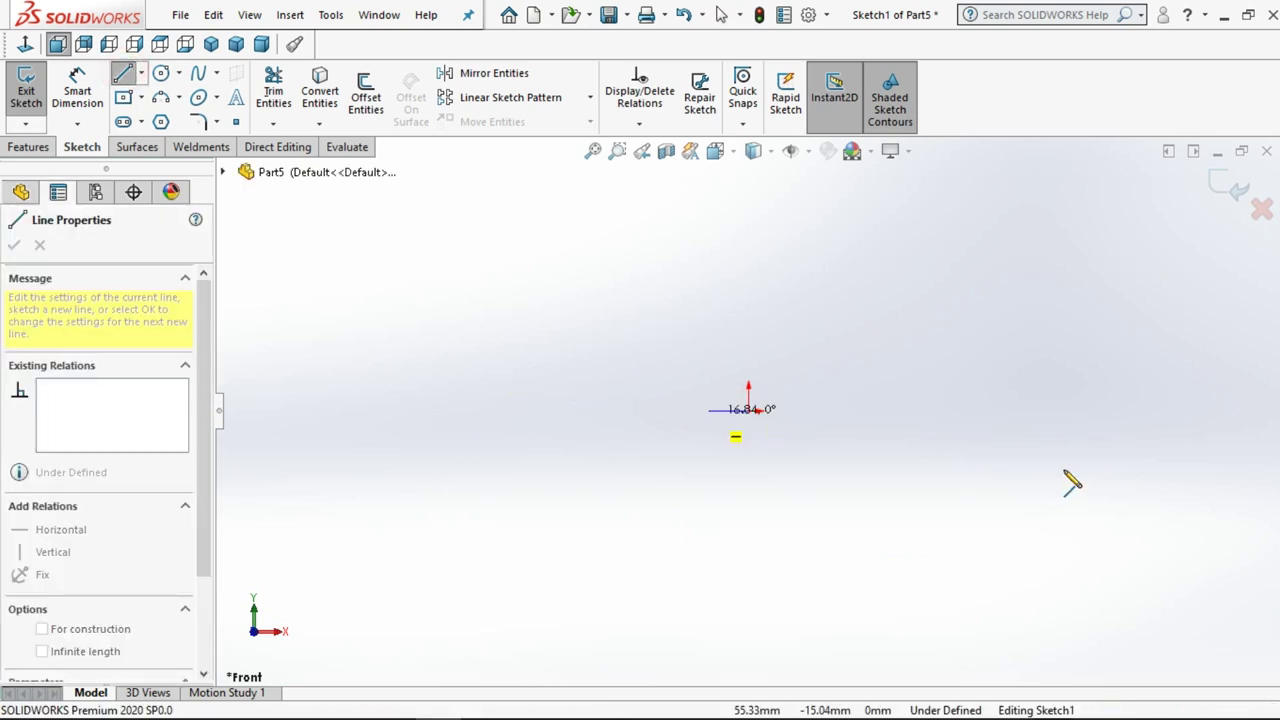
click(1187, 410)
click(724, 20)
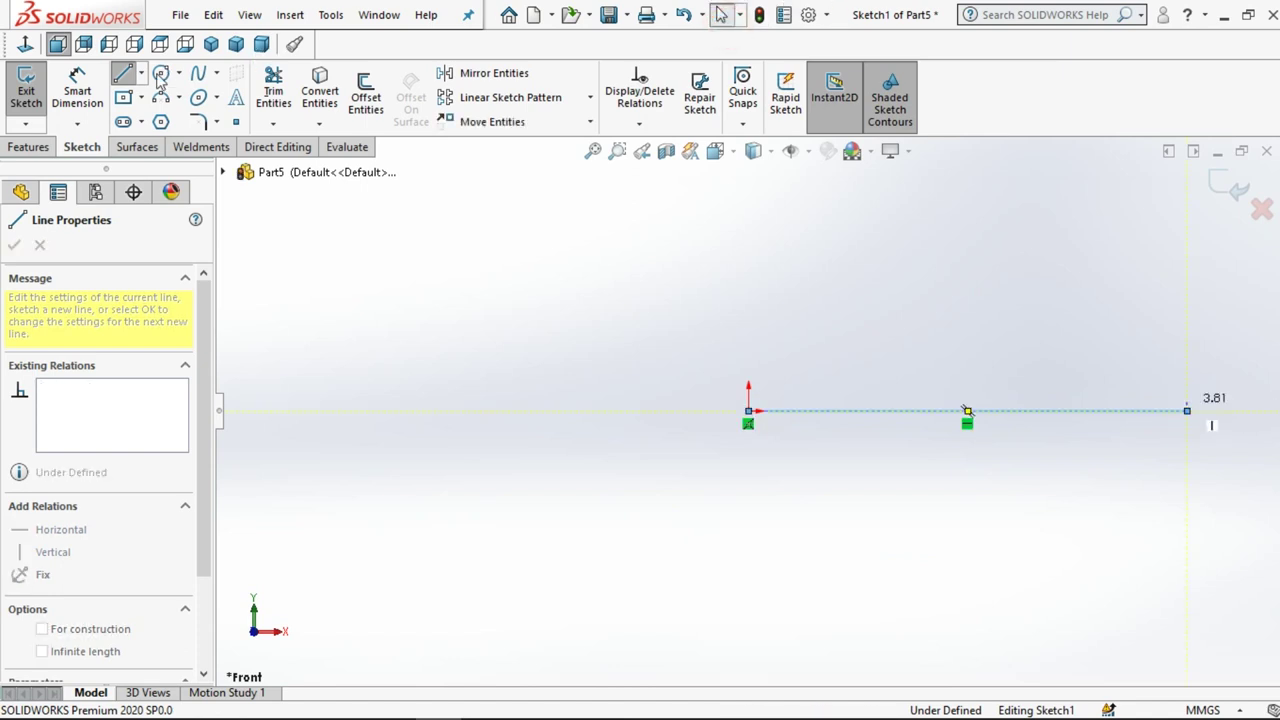
- Dimension the horizontal line to 56 mm
click(77, 90)
click(787, 412)
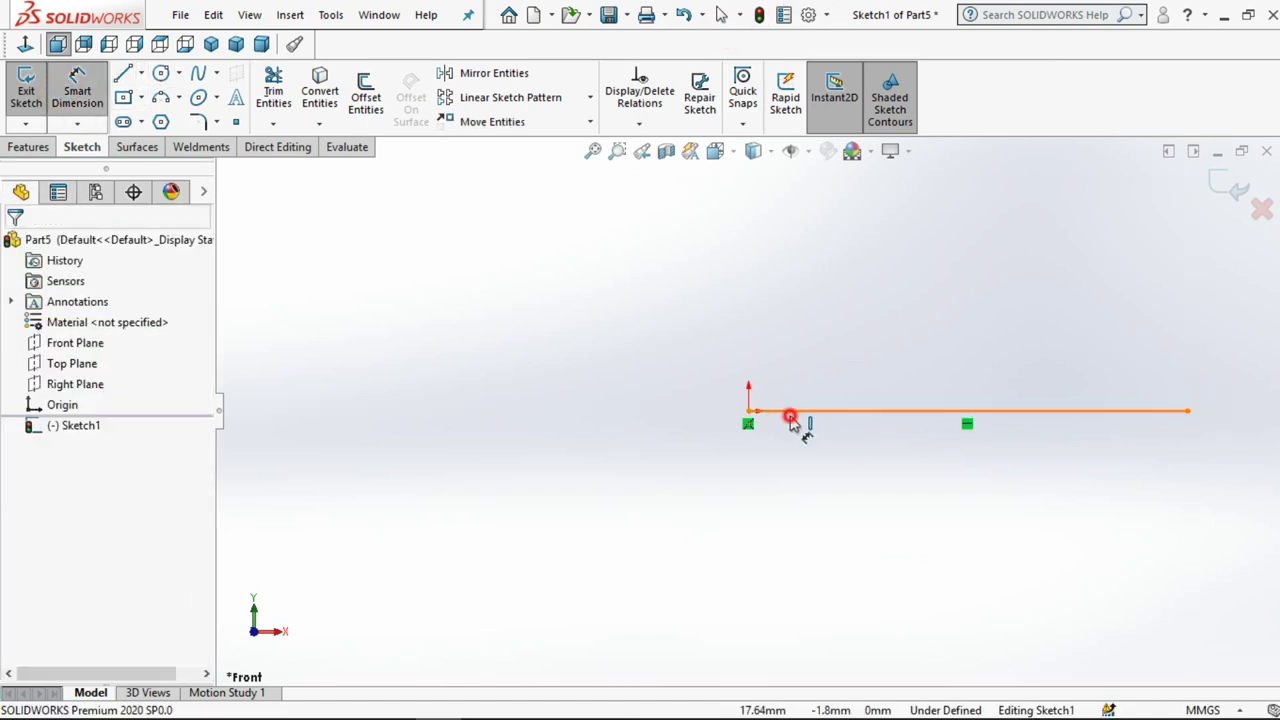
click(897, 520)
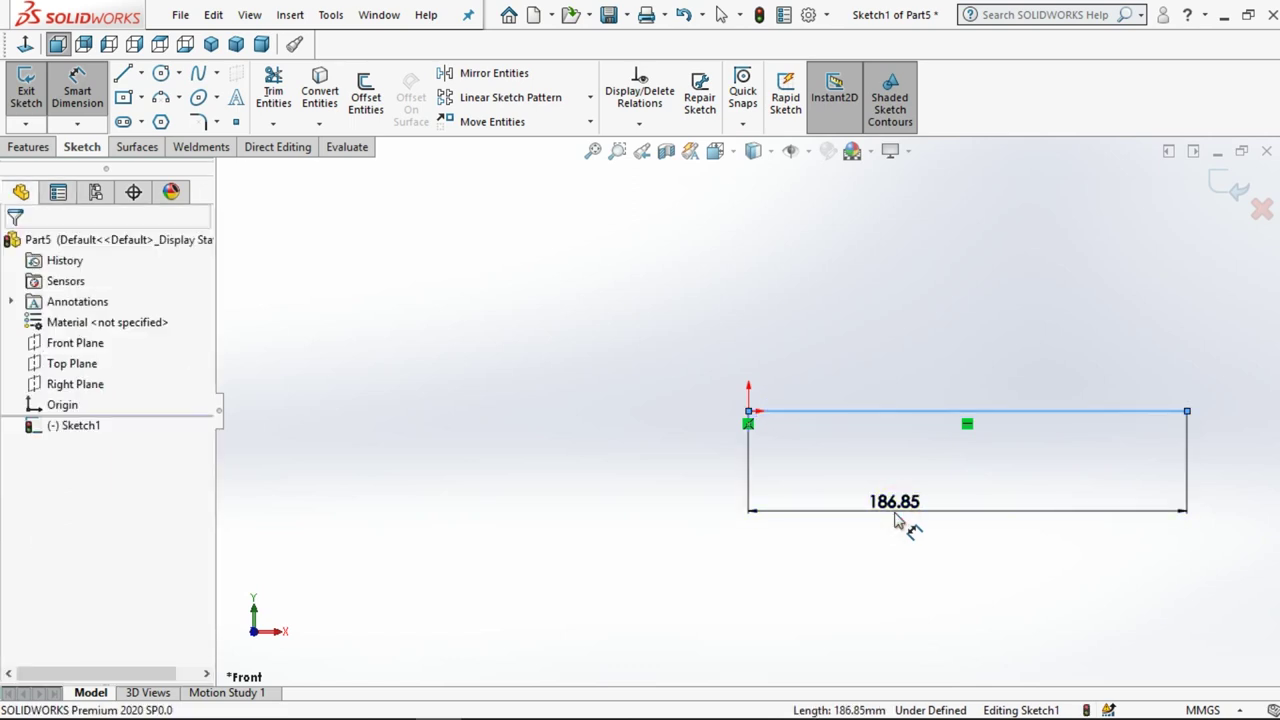
text(56)
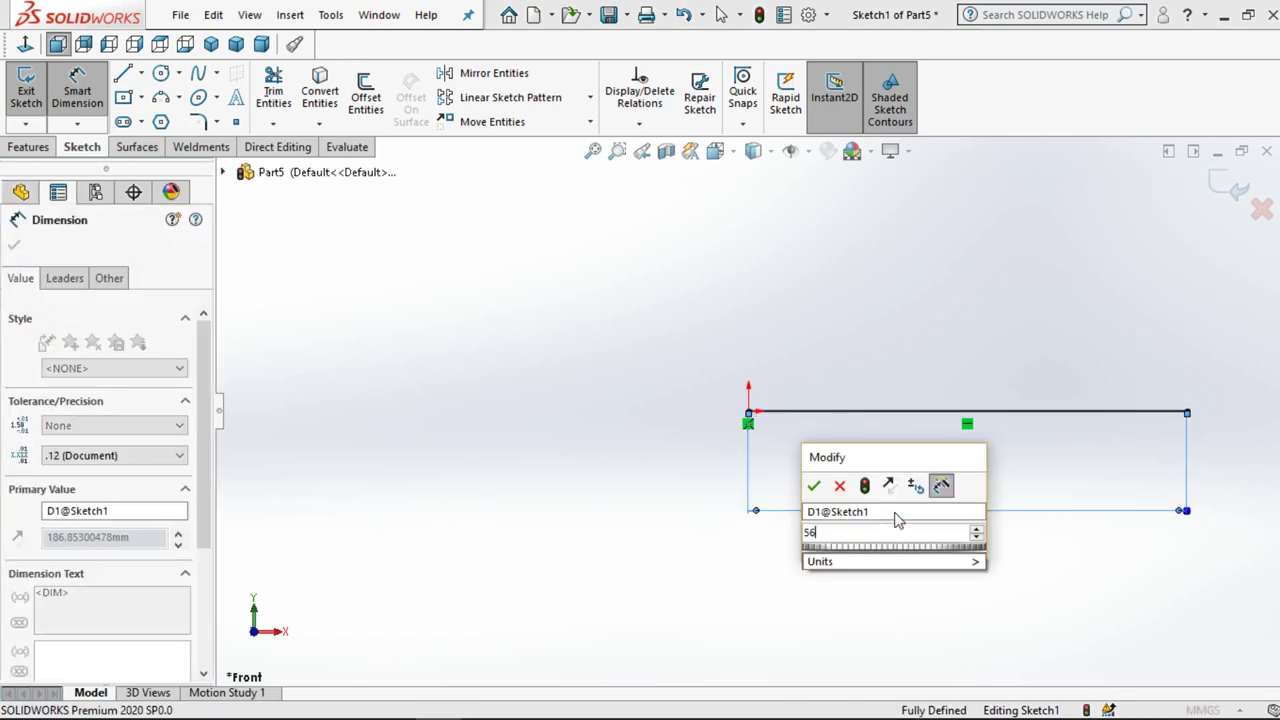
key(Return)
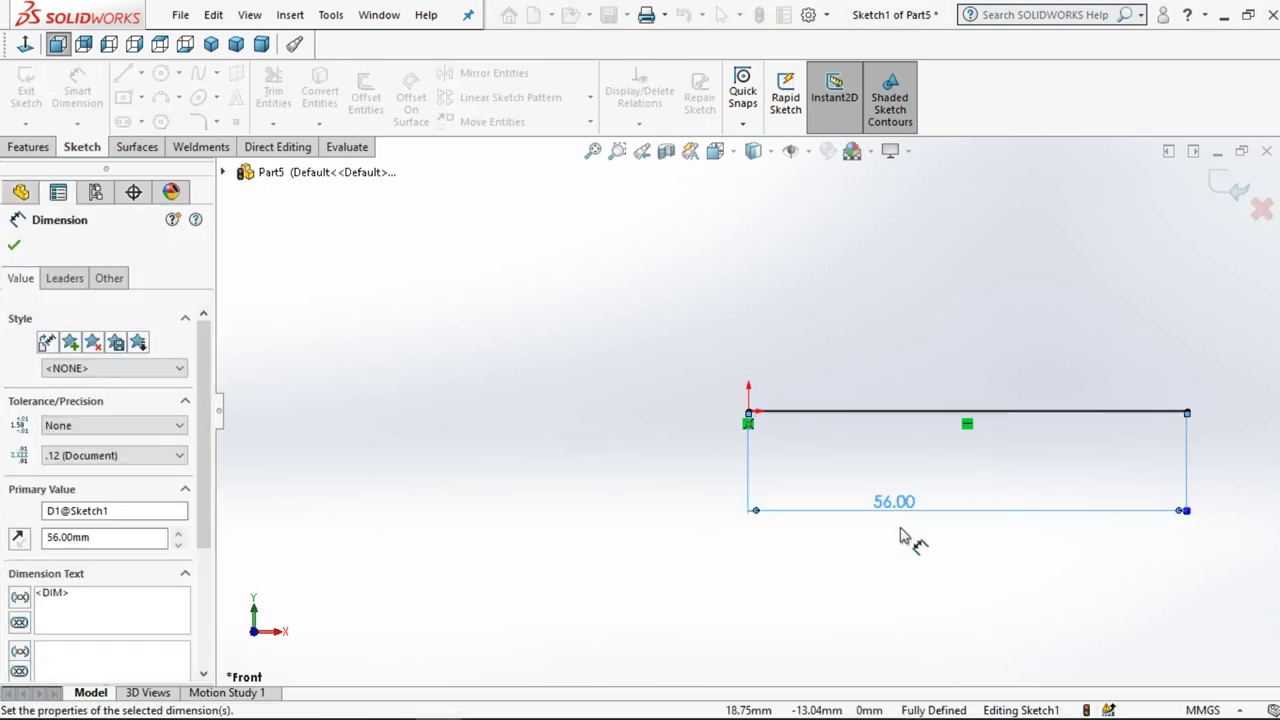
click(975, 520)
scroll(903, 378, down, 2)
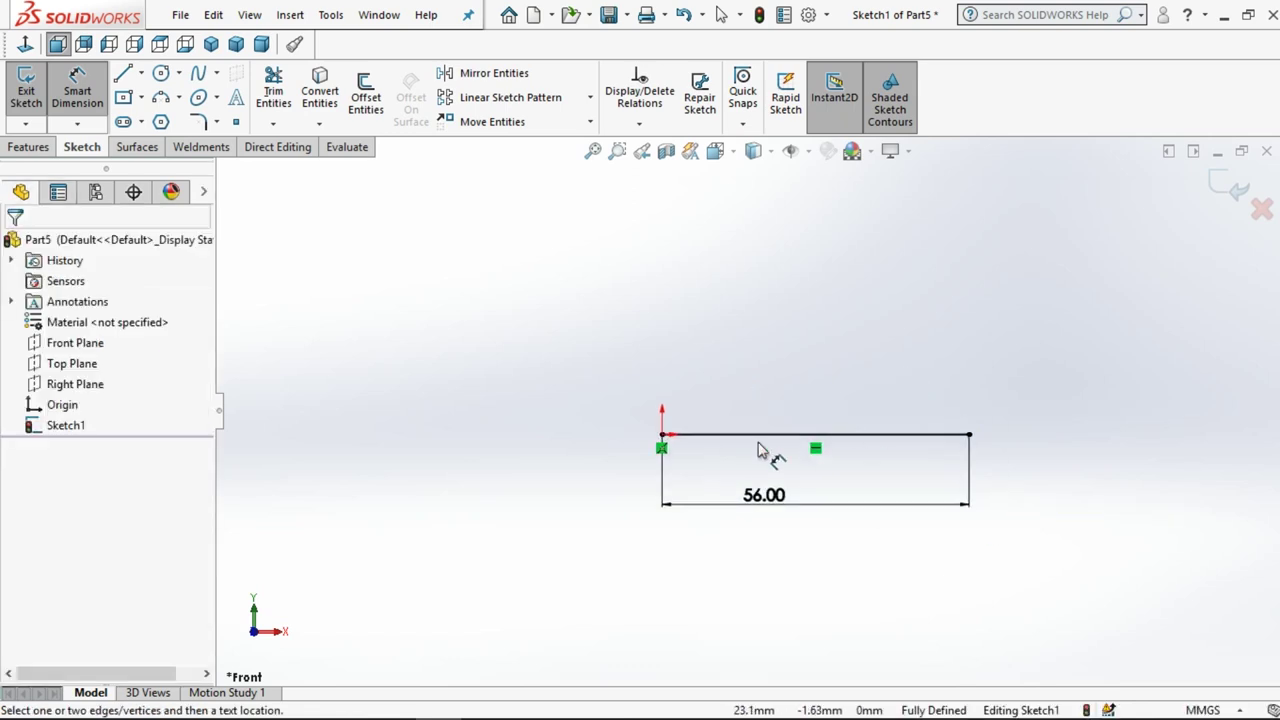
scroll(760, 450, down, 2)
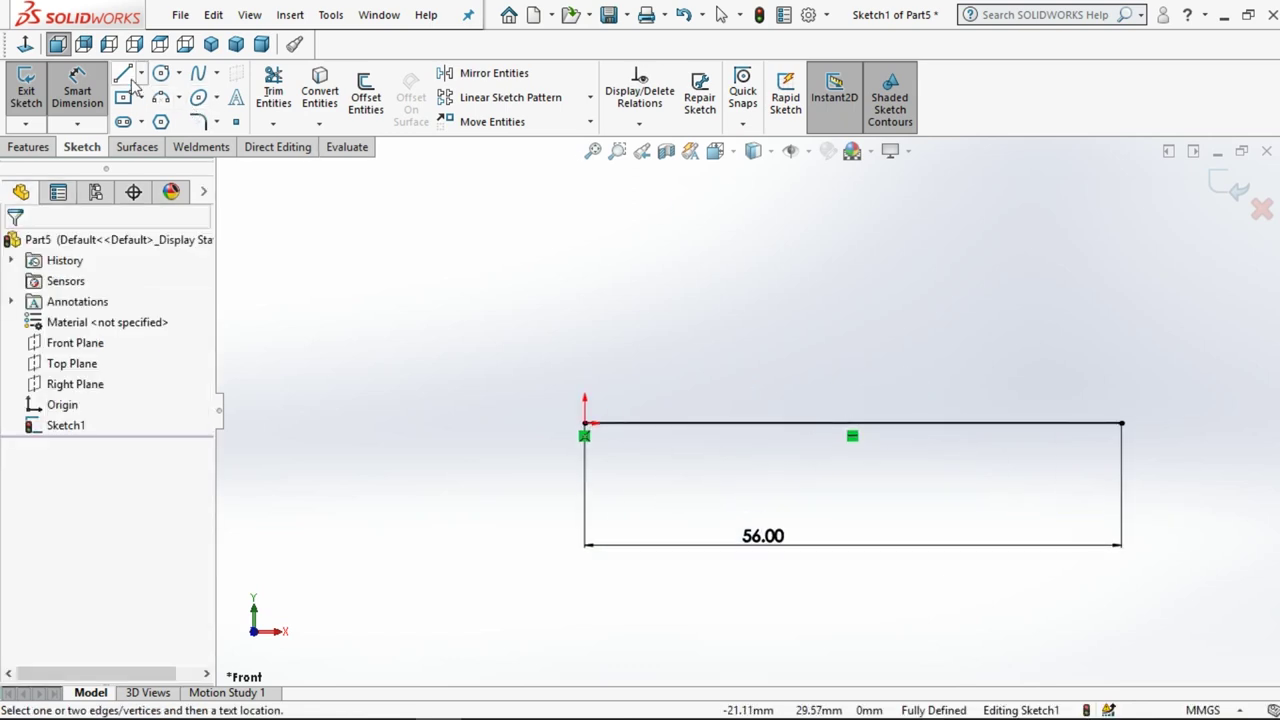
- Sketch the profile's left edge, small step and head top edge from the origin
key(l)
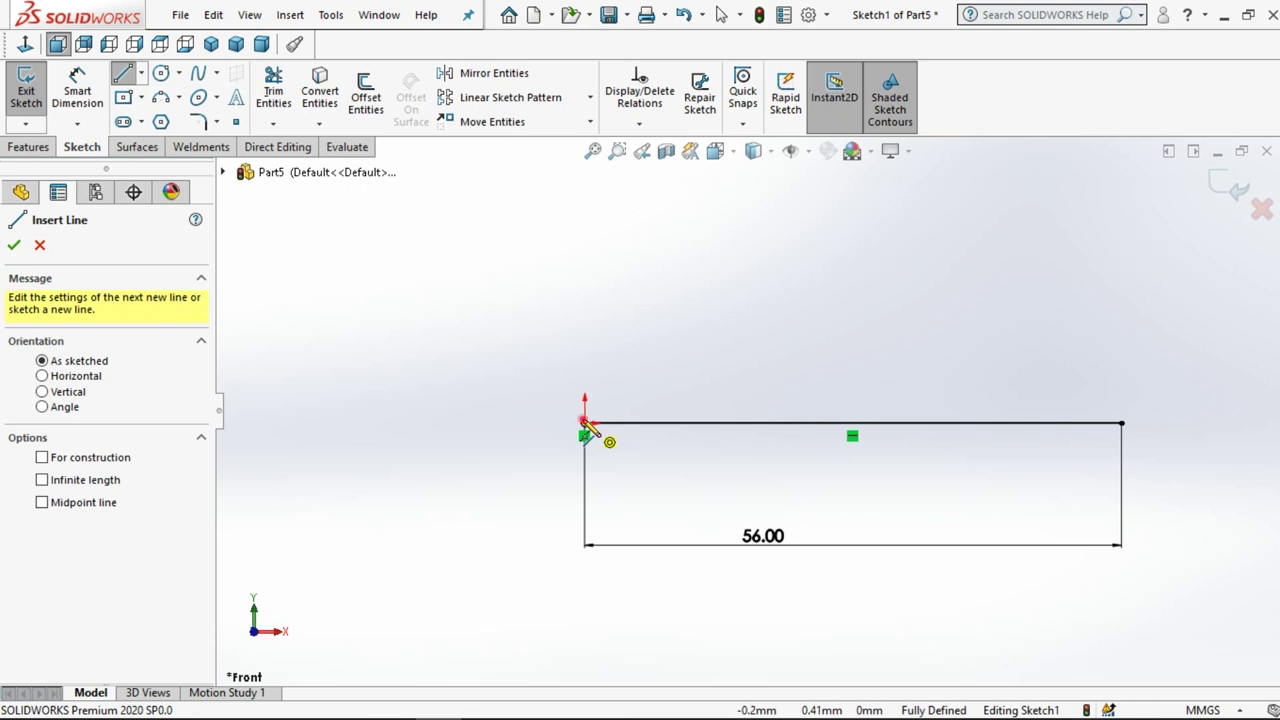
click(585, 422)
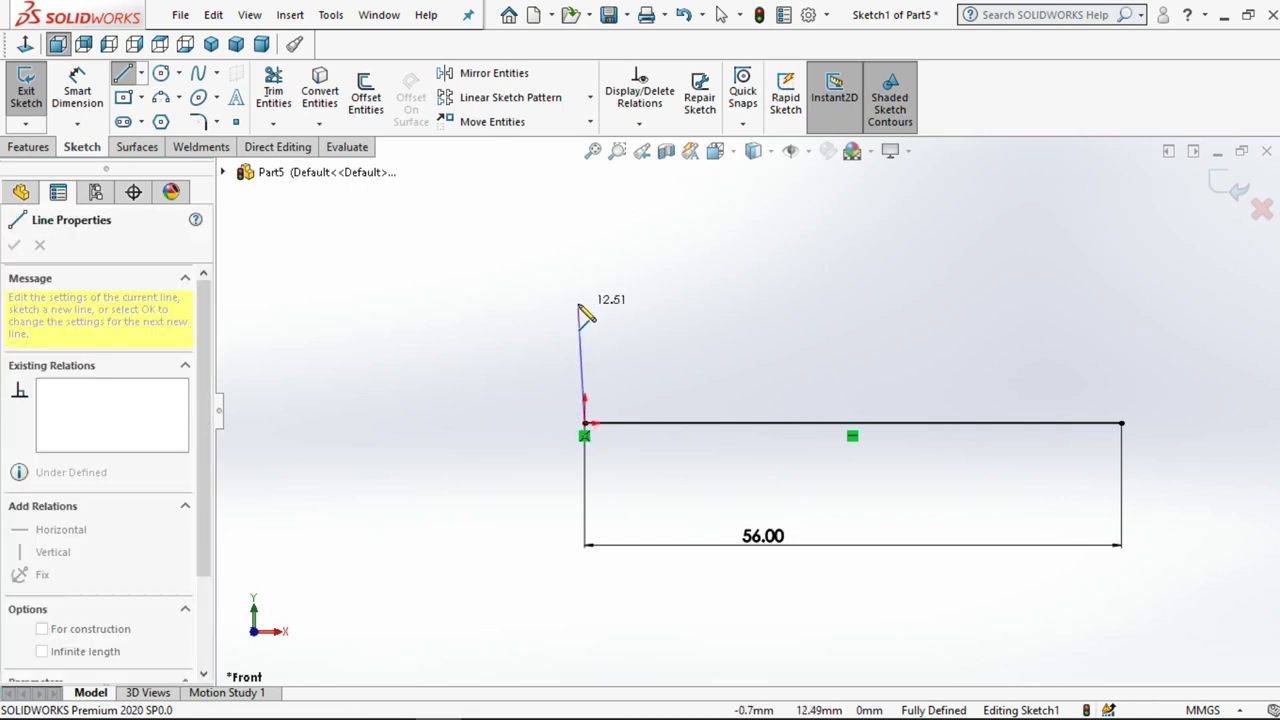
click(585, 302)
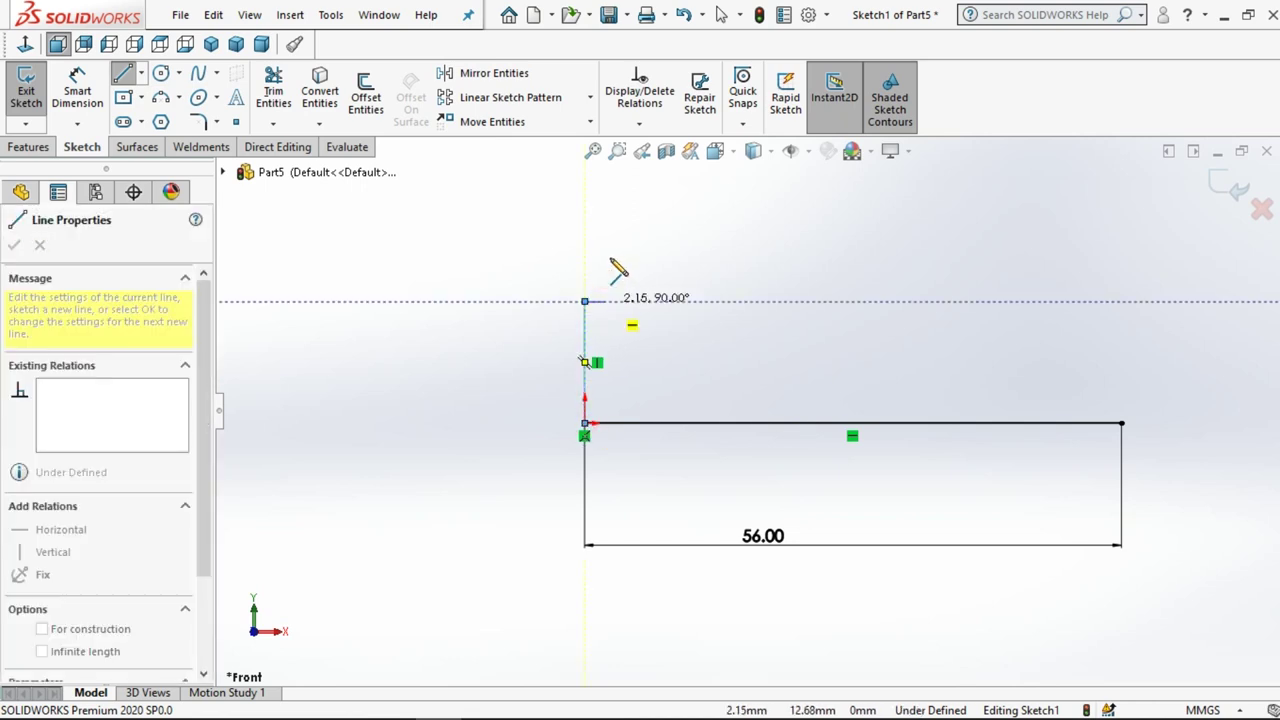
click(605, 301)
click(605, 258)
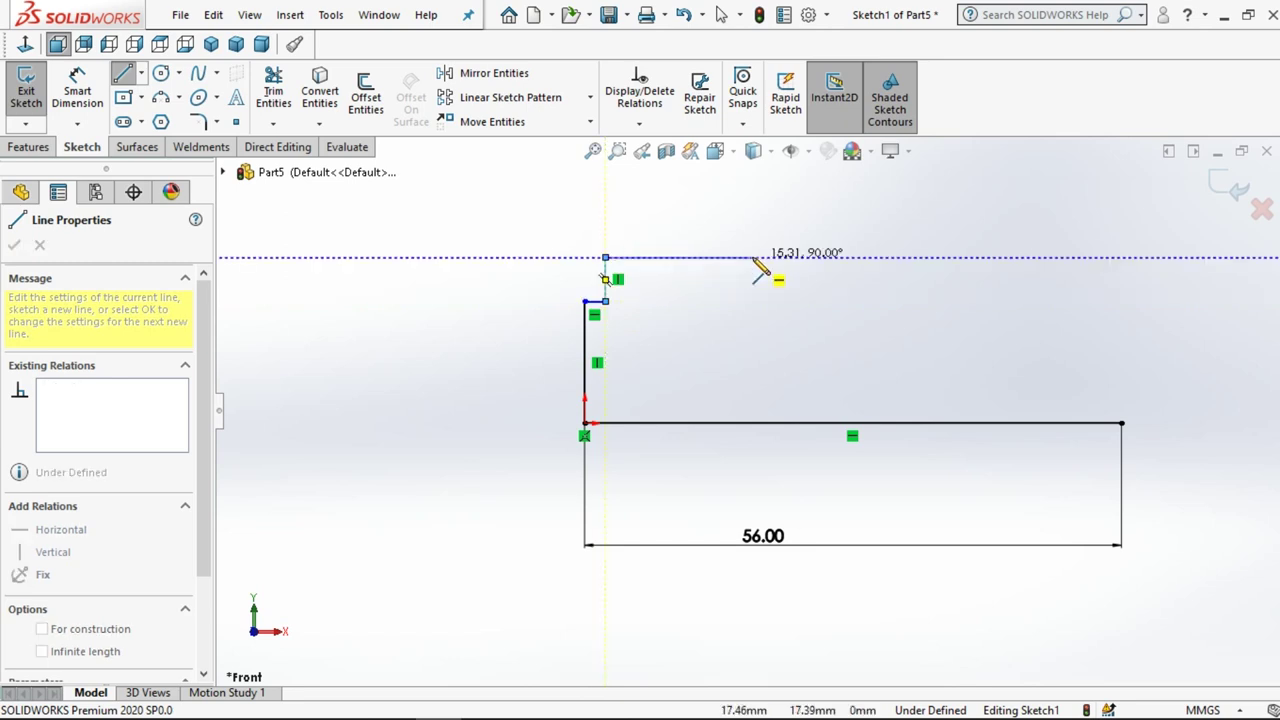
click(752, 290)
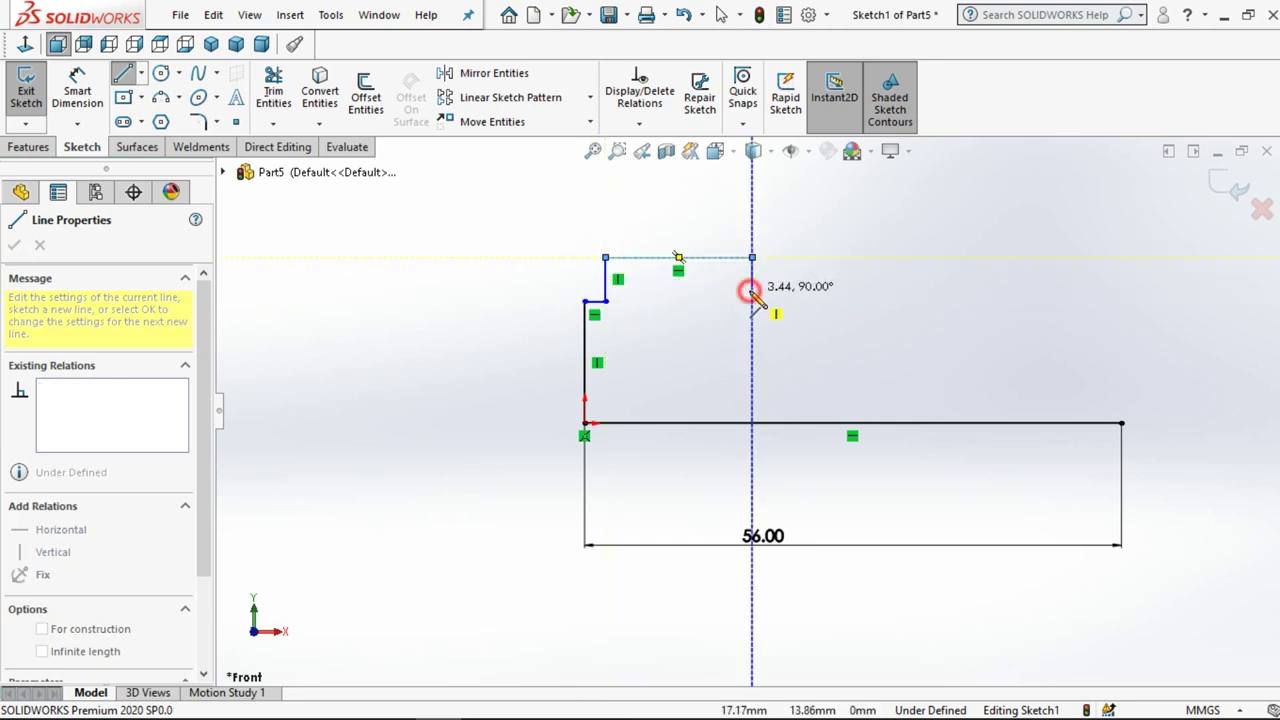
click(752, 290)
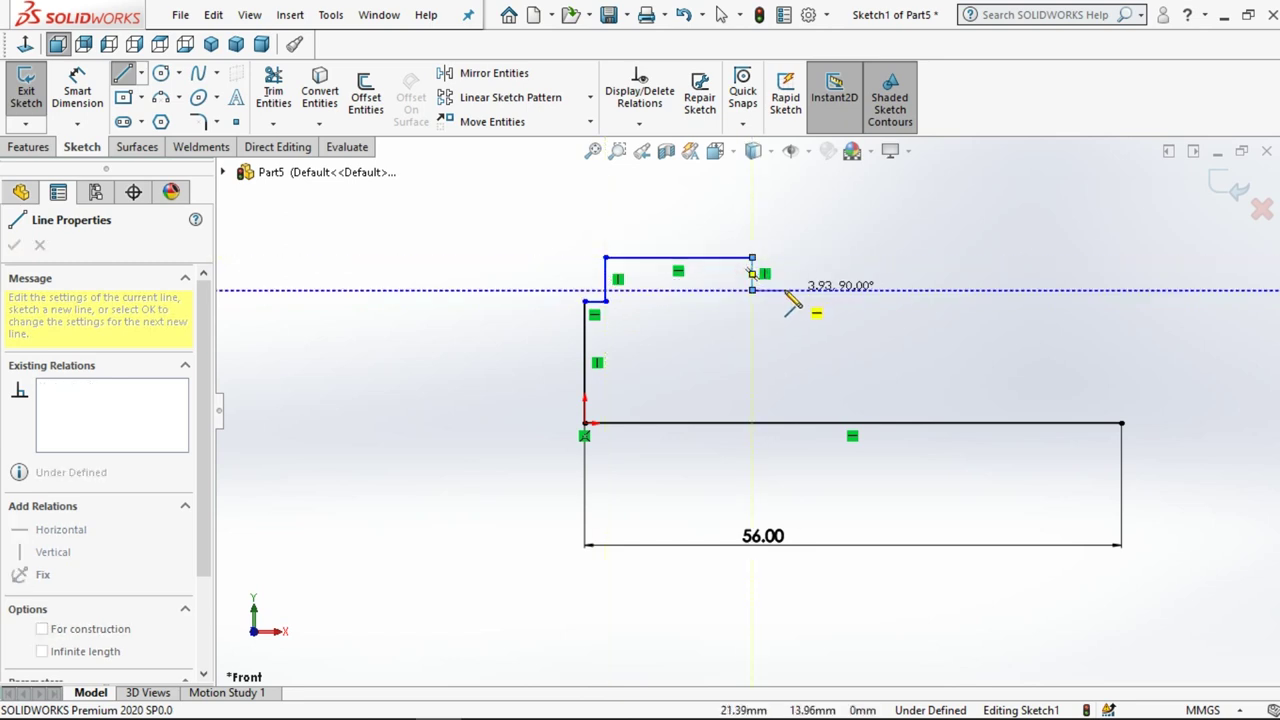
click(773, 290)
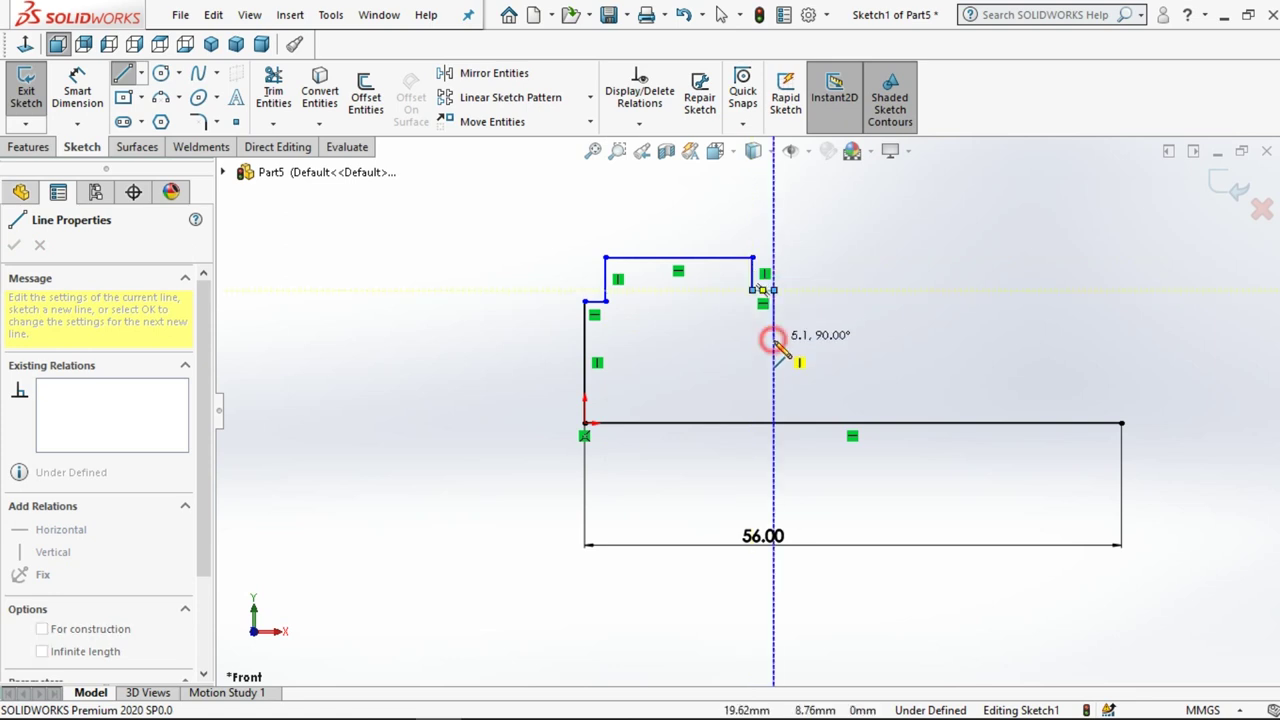
- Continue the outline through groove, collar and shaft, closing down onto the base line
click(773, 314)
click(773, 338)
click(802, 338)
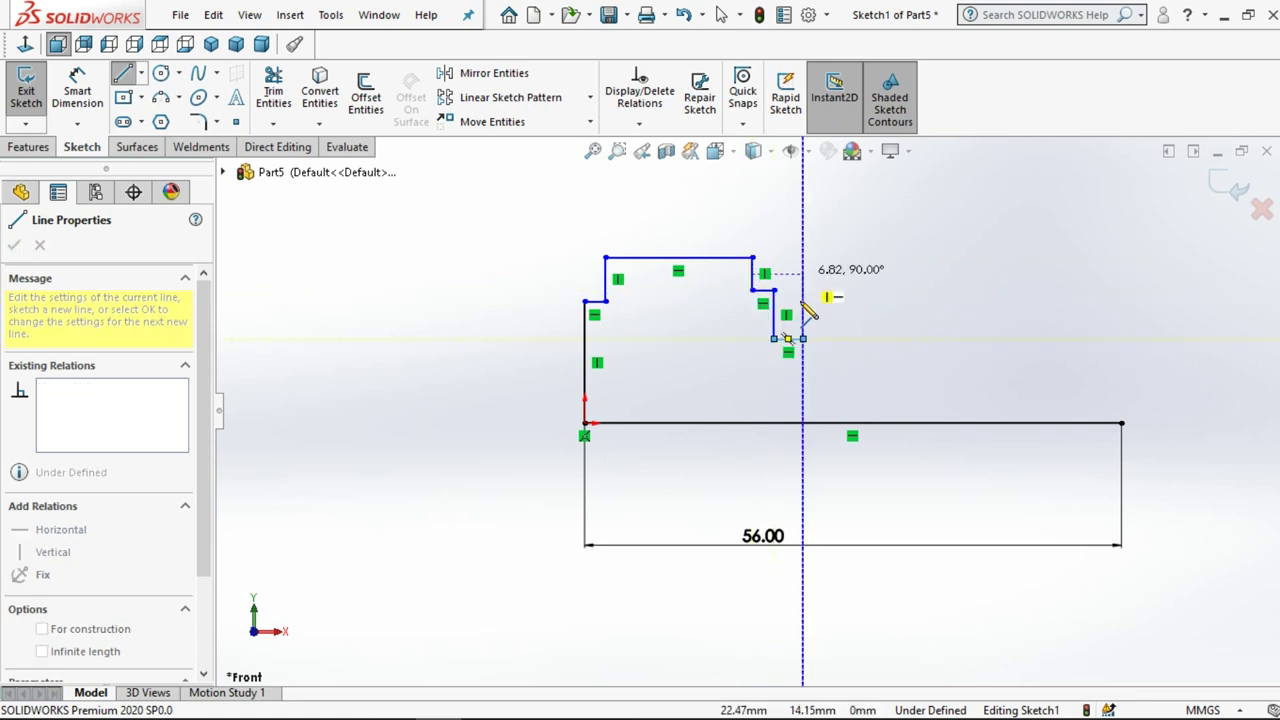
click(802, 300)
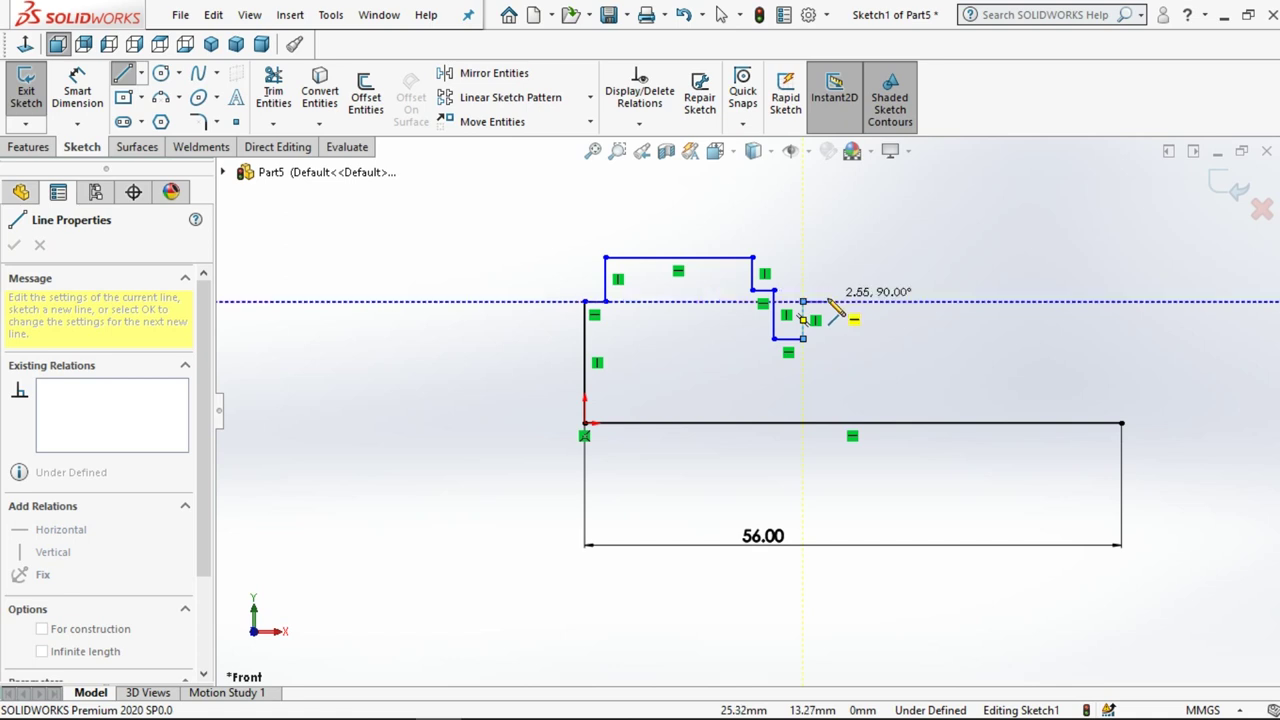
click(827, 300)
click(827, 338)
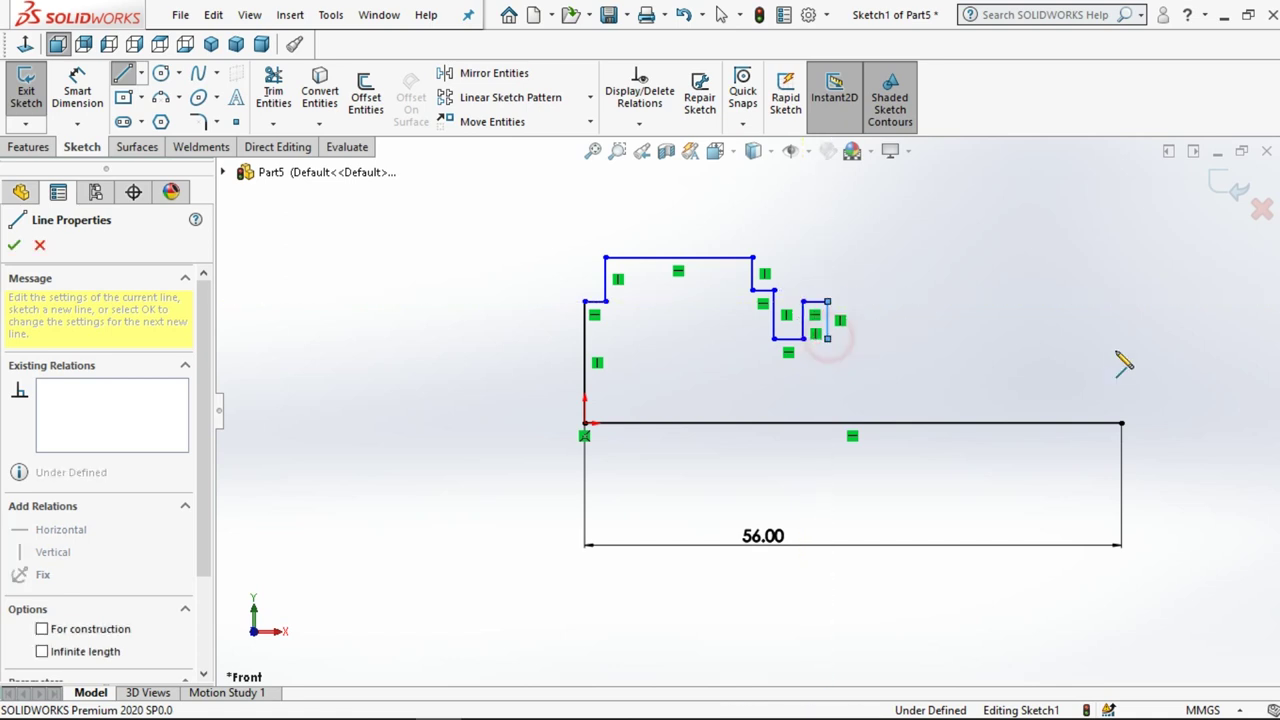
click(1121, 338)
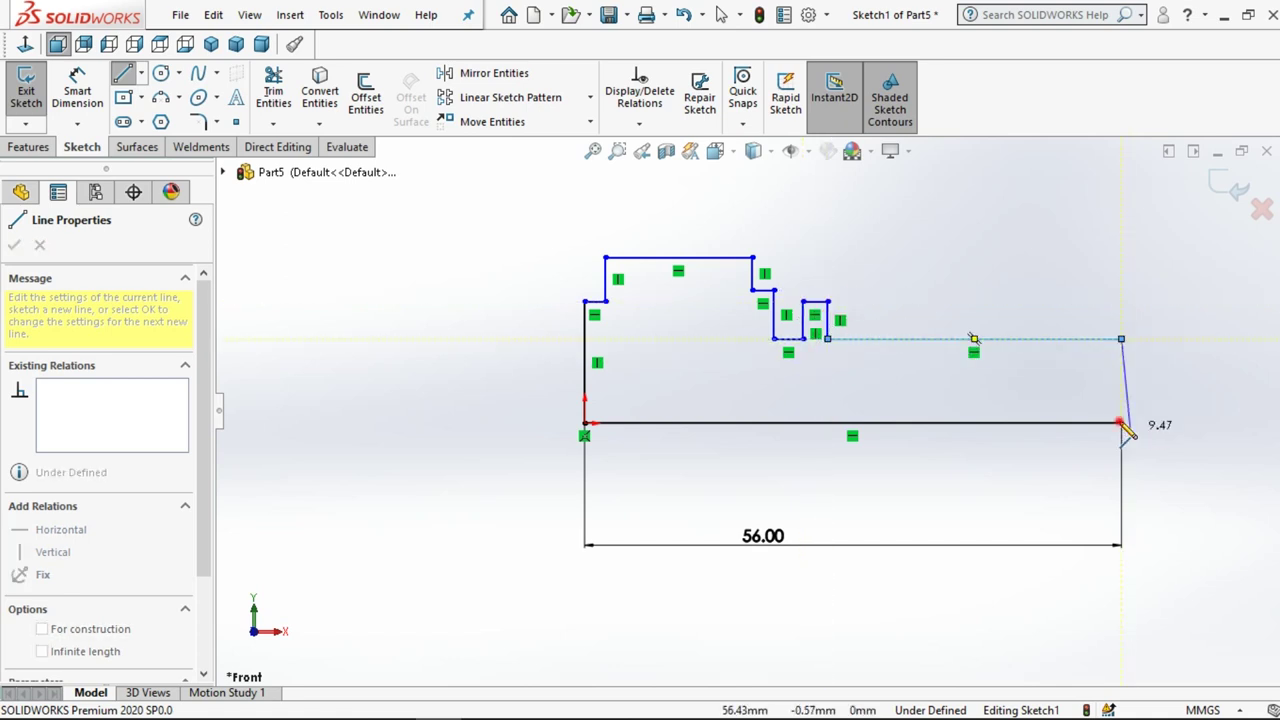
click(1121, 422)
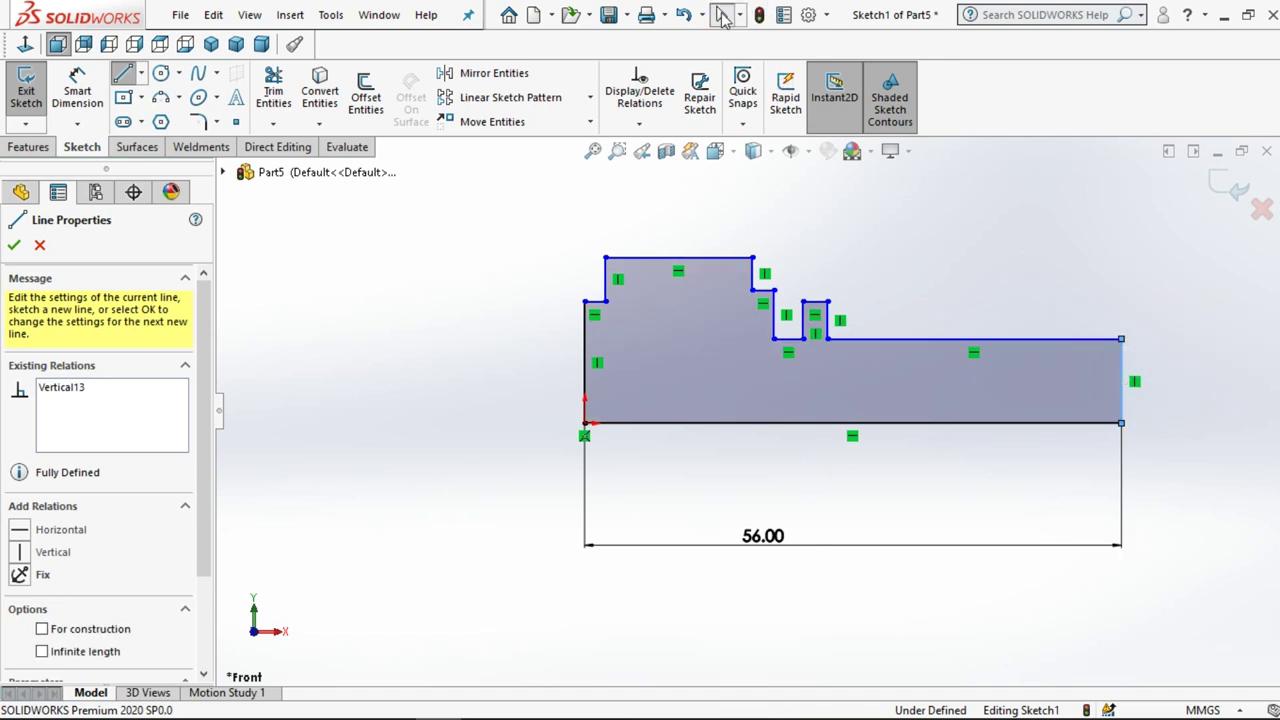
click(722, 17)
click(77, 90)
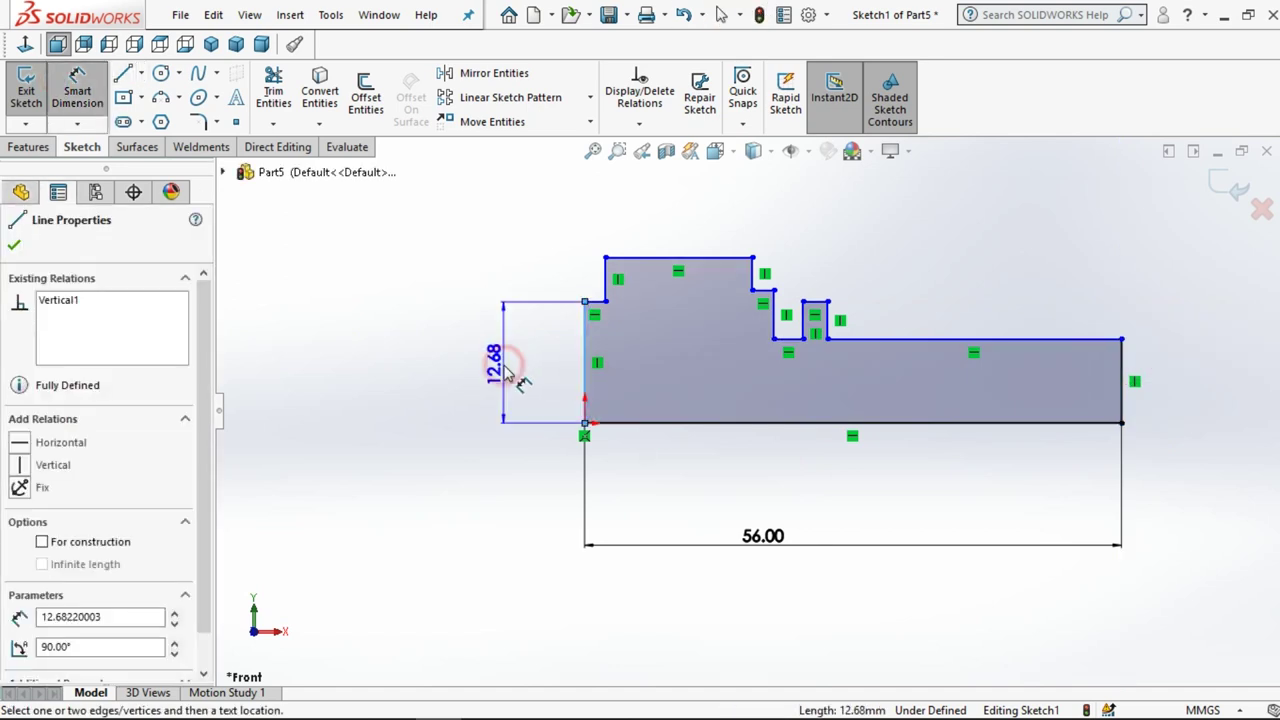
- Dimension the profile's left edge height to 12 mm
click(505, 373)
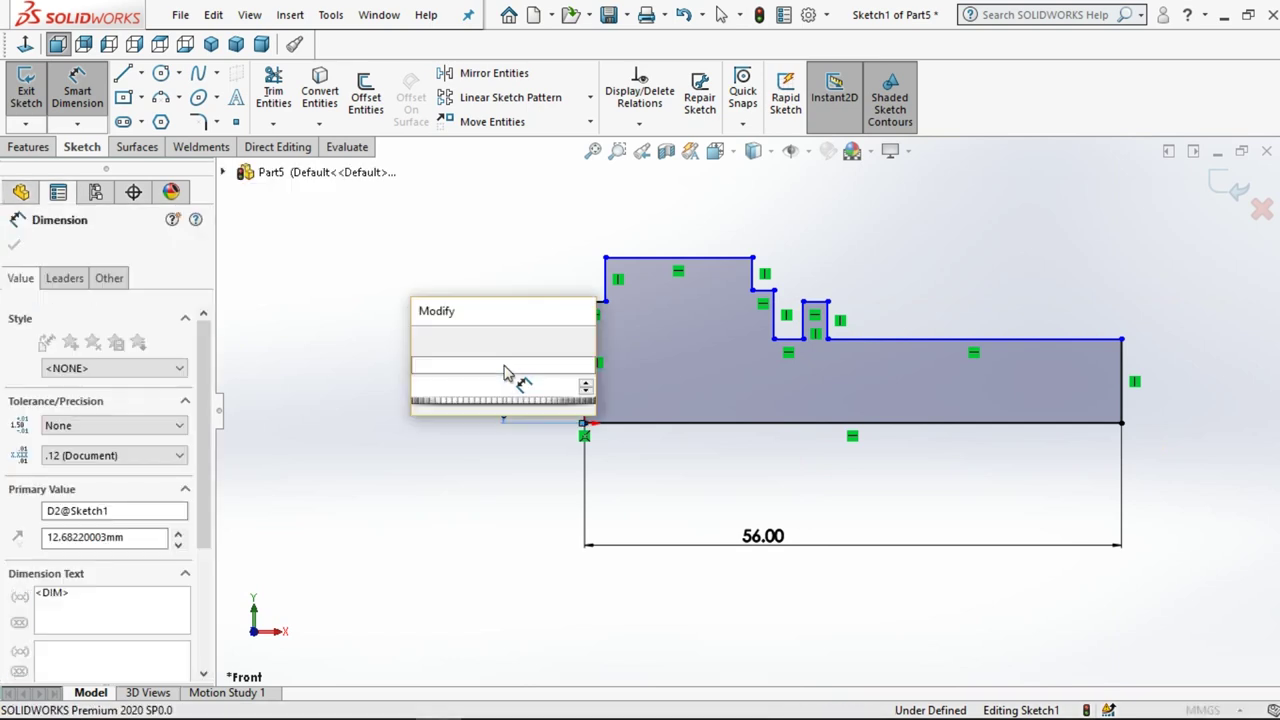
text(12)
key(Return)
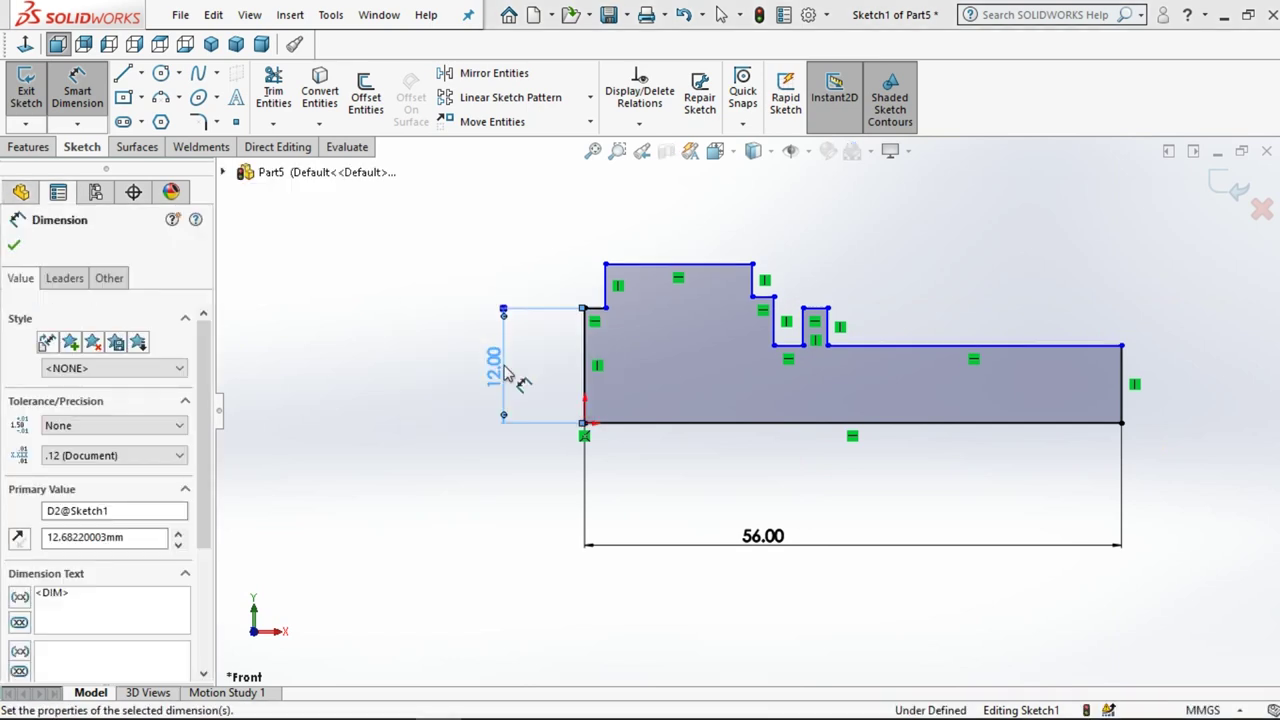
click(432, 330)
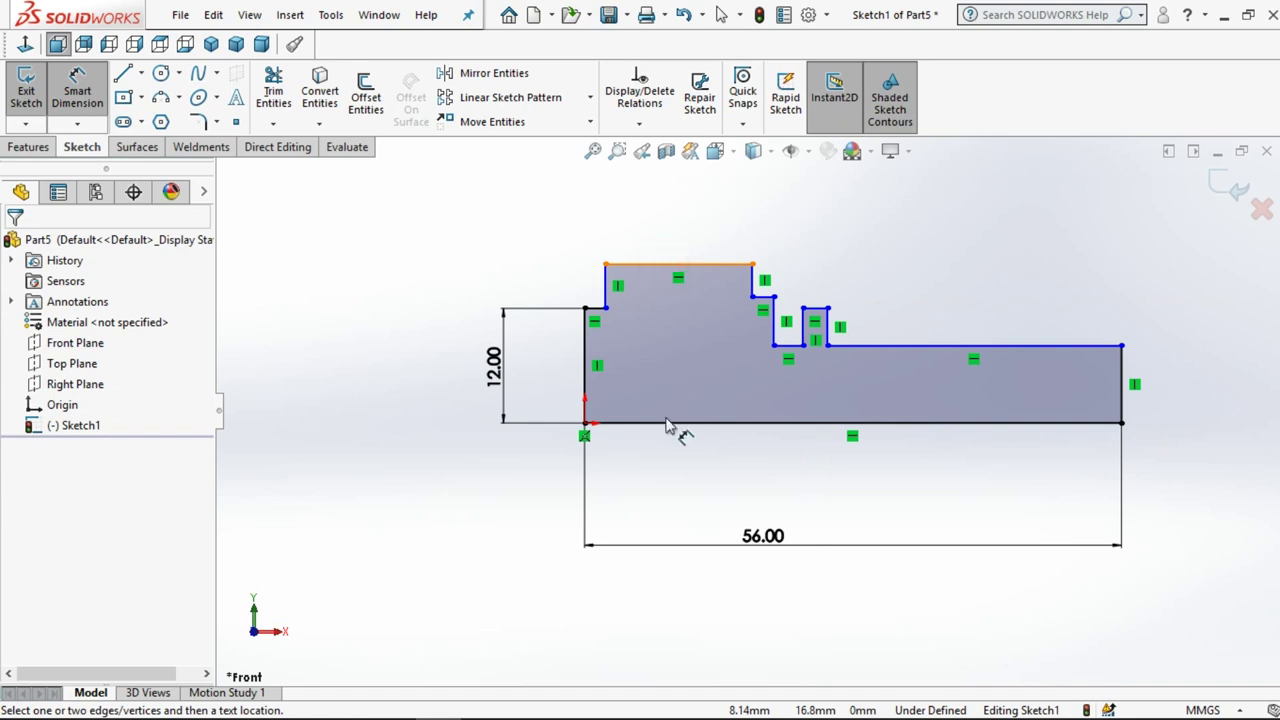
- Add a trial 15.31 head-width dimension, then delete it
click(669, 264)
click(669, 425)
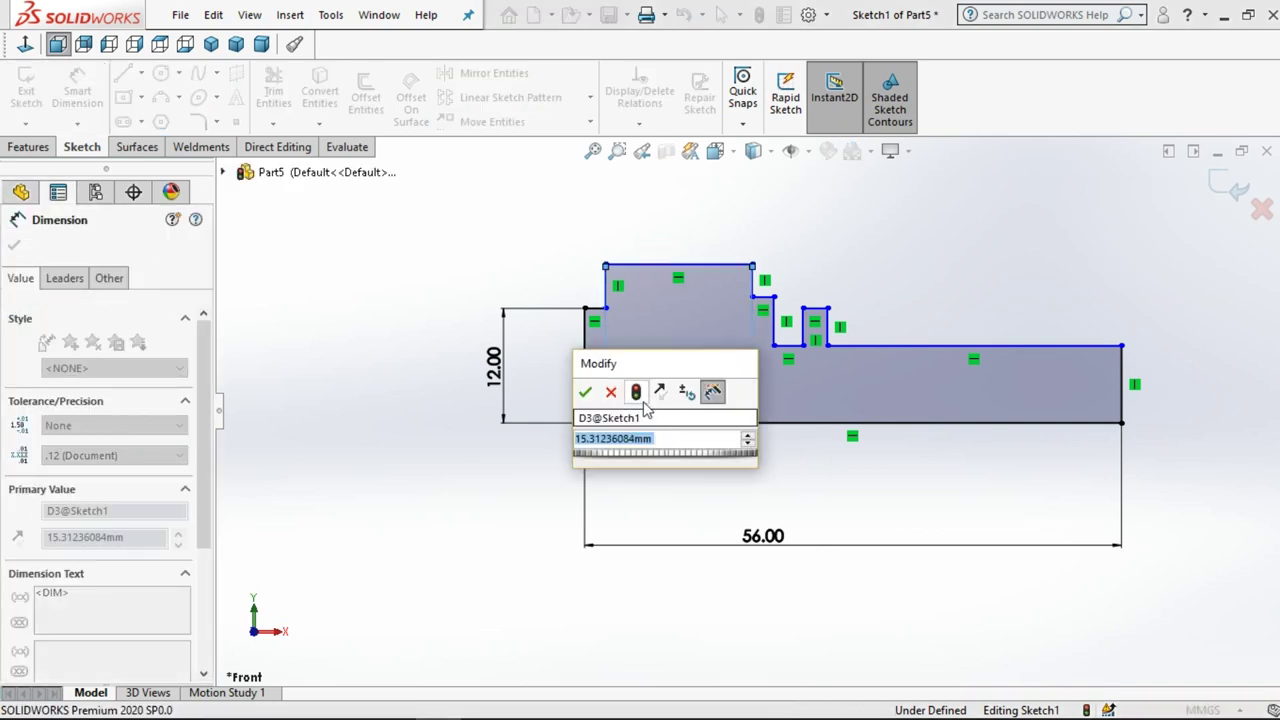
click(610, 392)
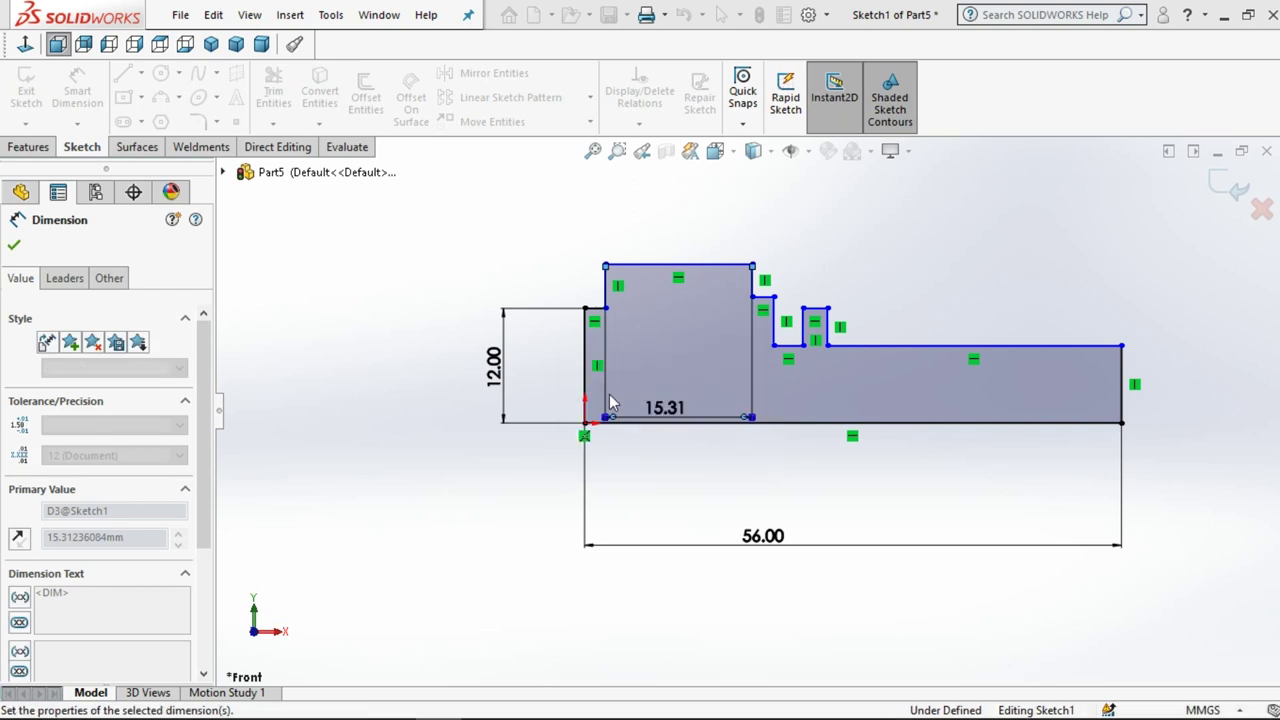
right_click(670, 413)
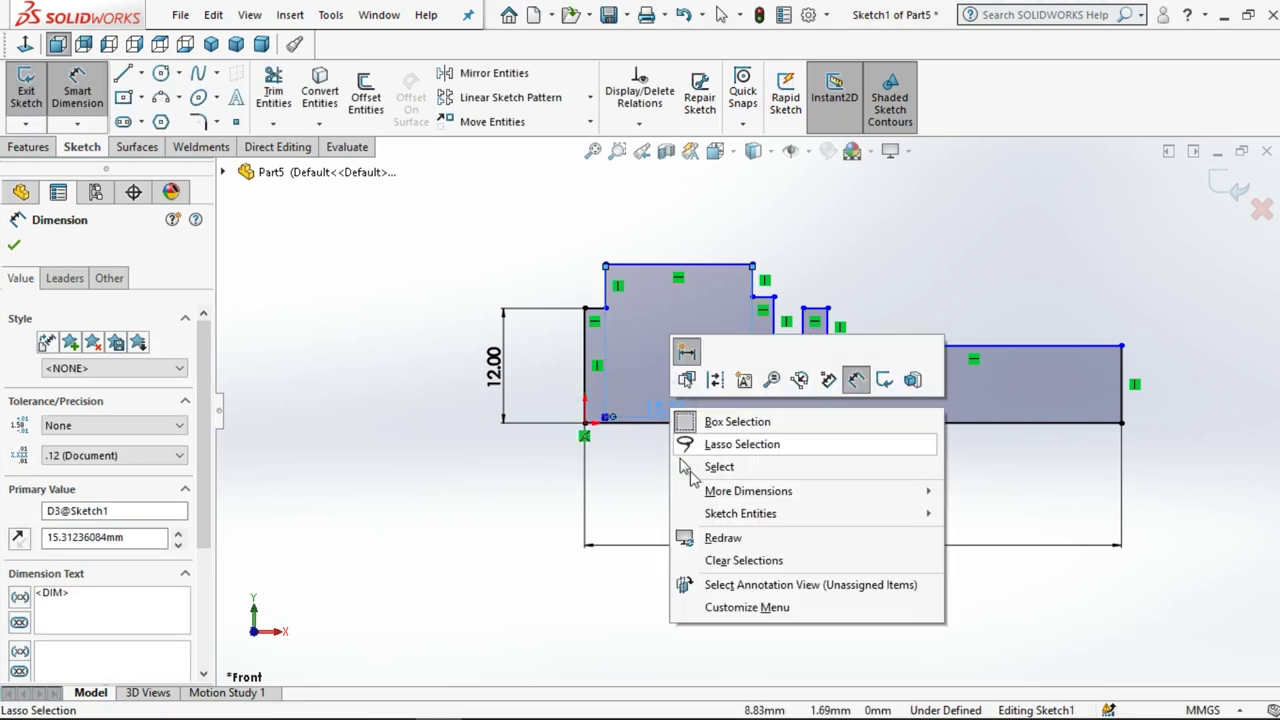
click(677, 466)
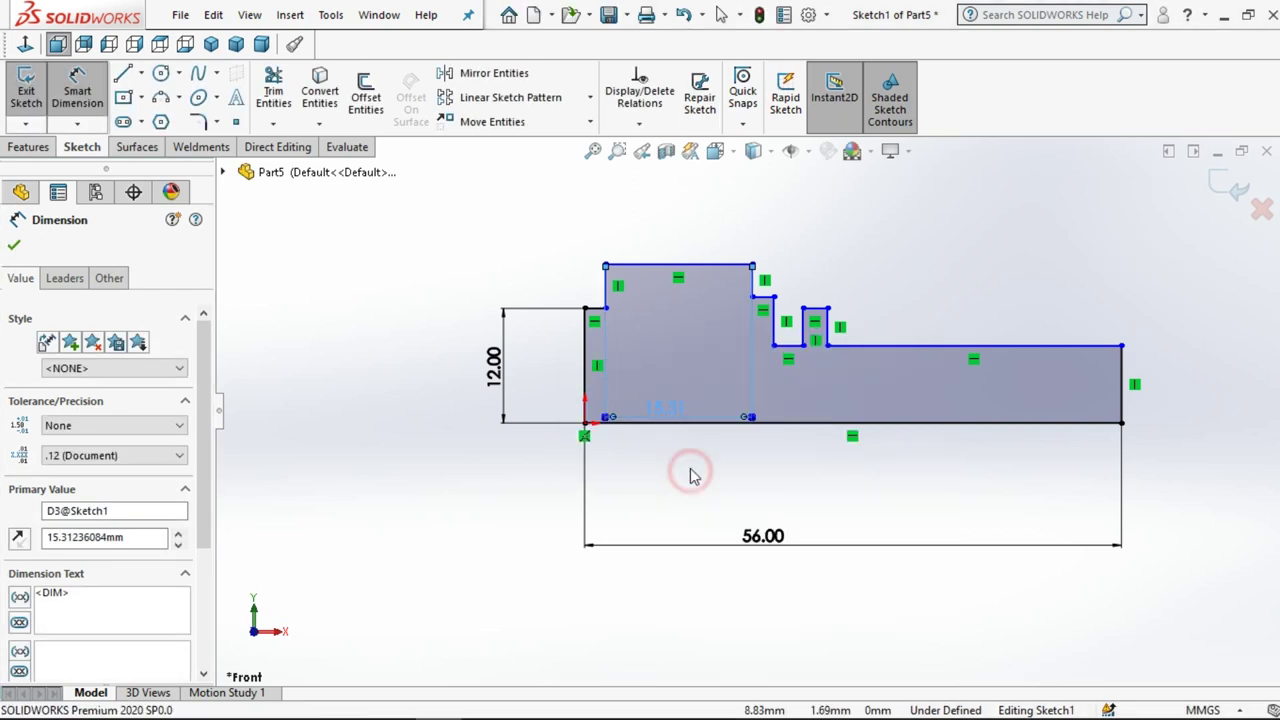
click(668, 410)
right_click(672, 412)
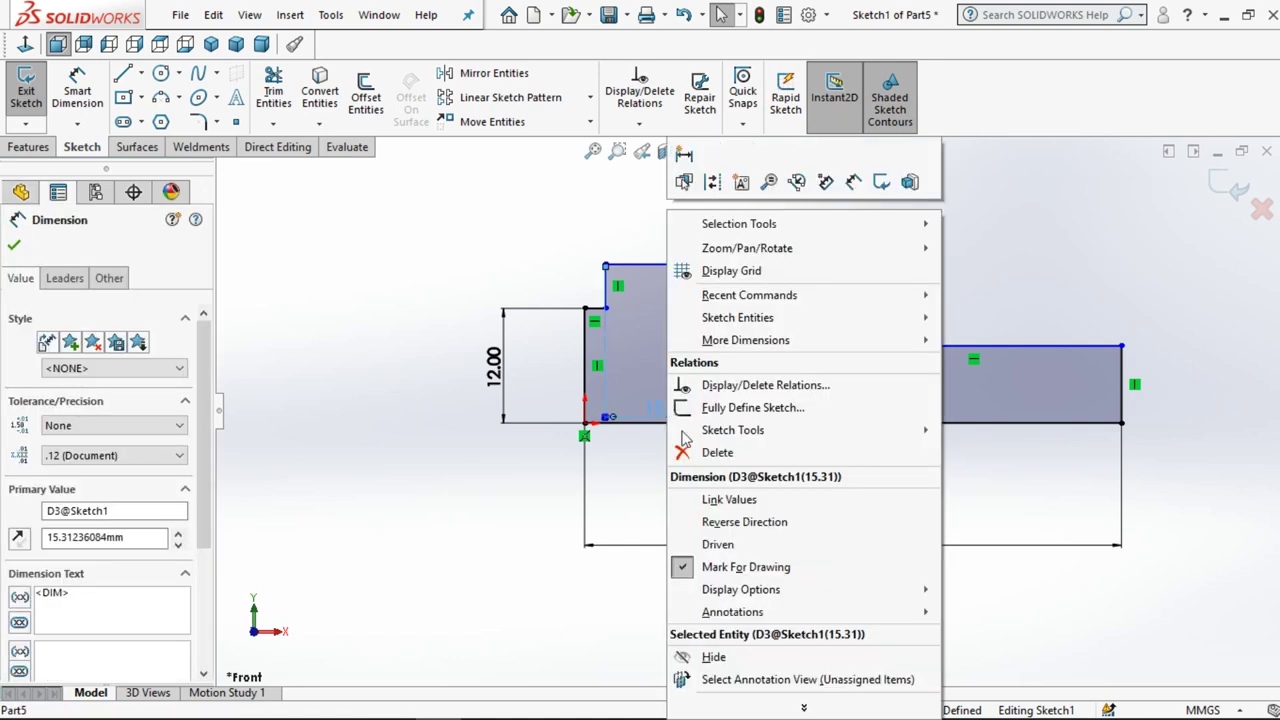
click(715, 452)
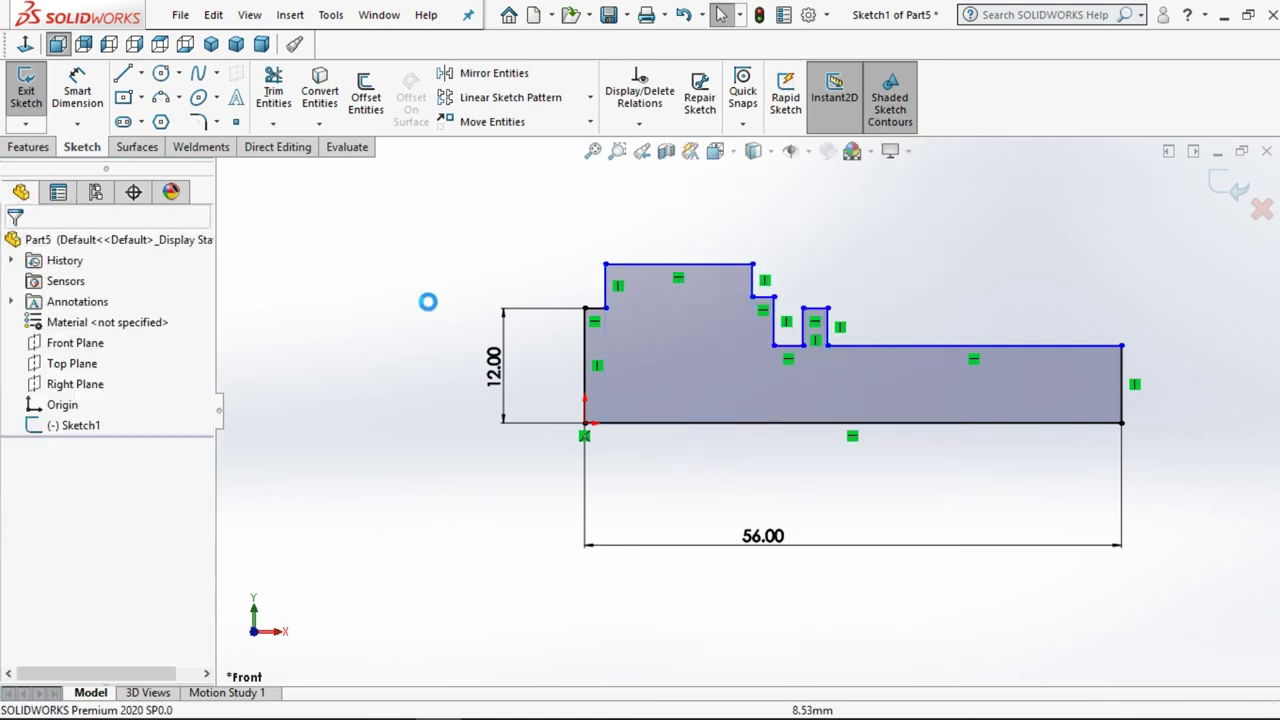
- Set the head height dimension to 13 mm
click(86, 100)
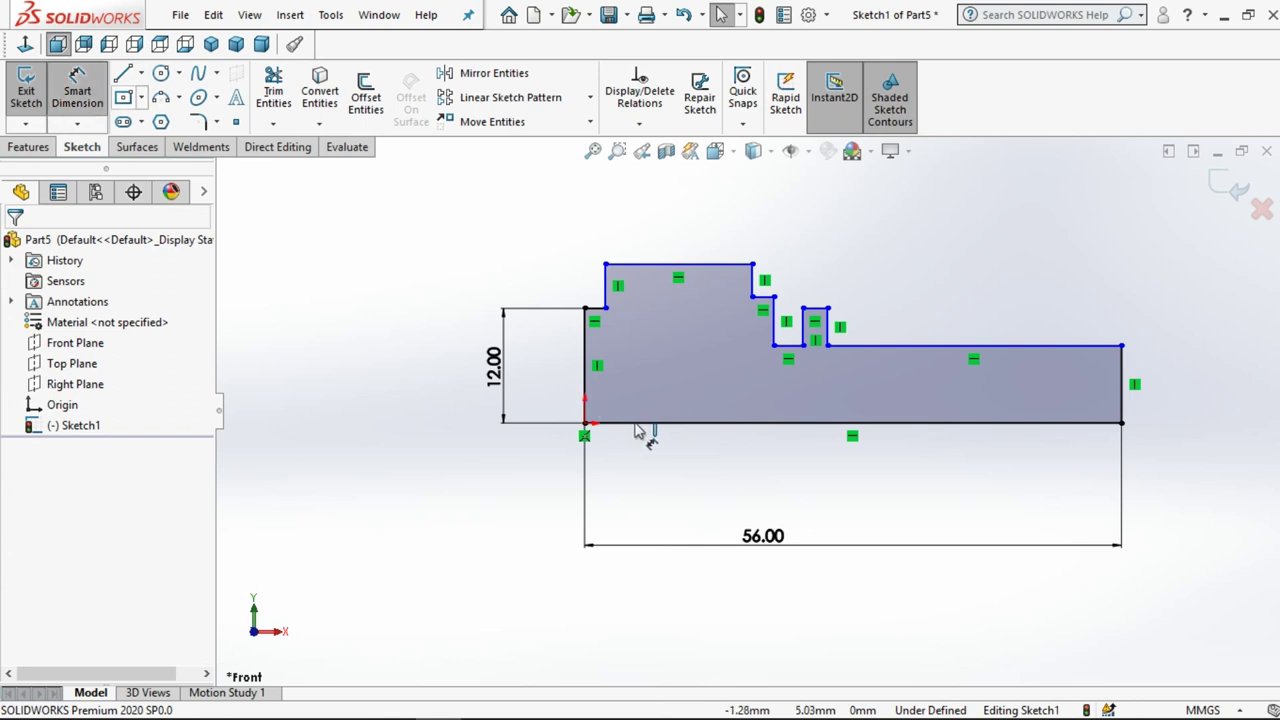
click(659, 266)
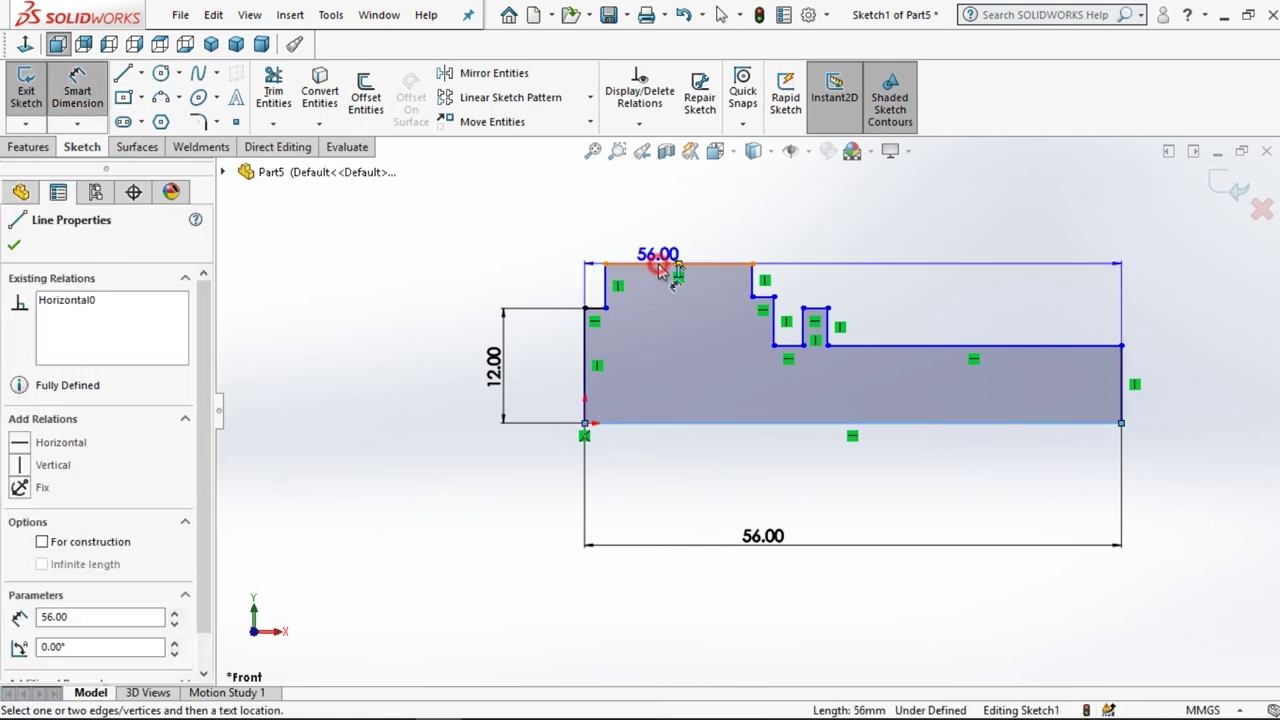
click(540, 372)
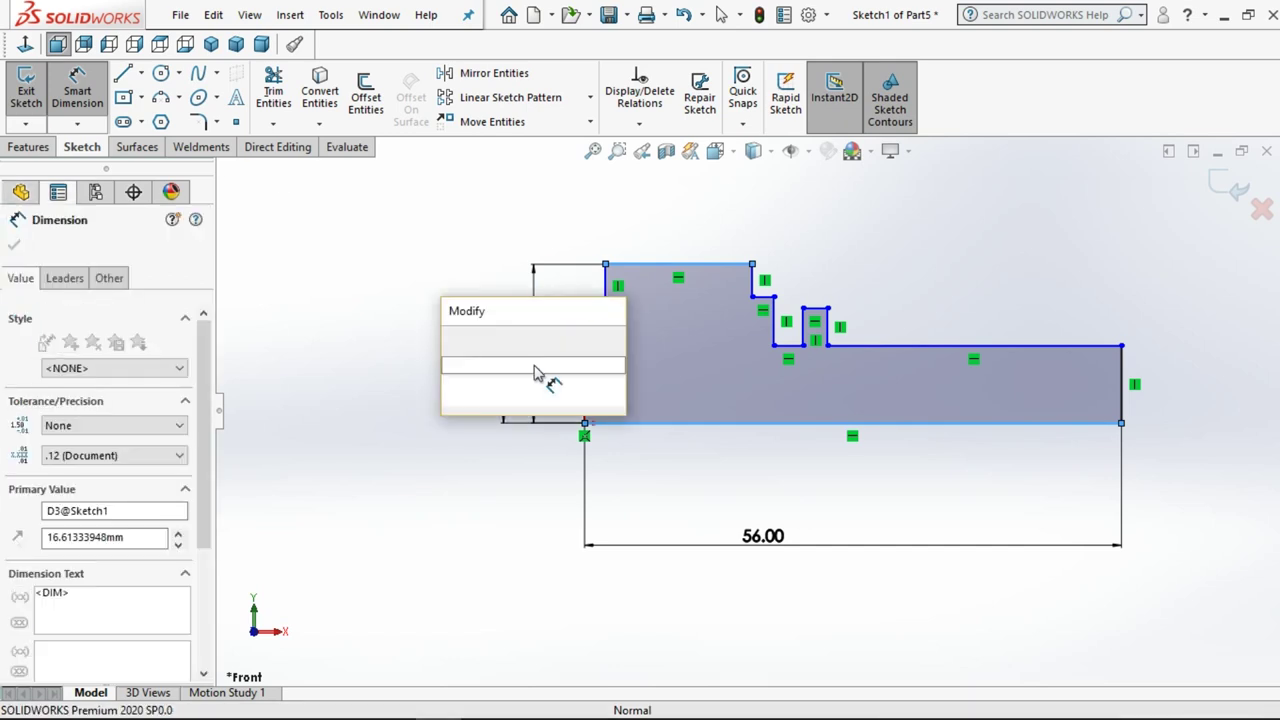
text(1)
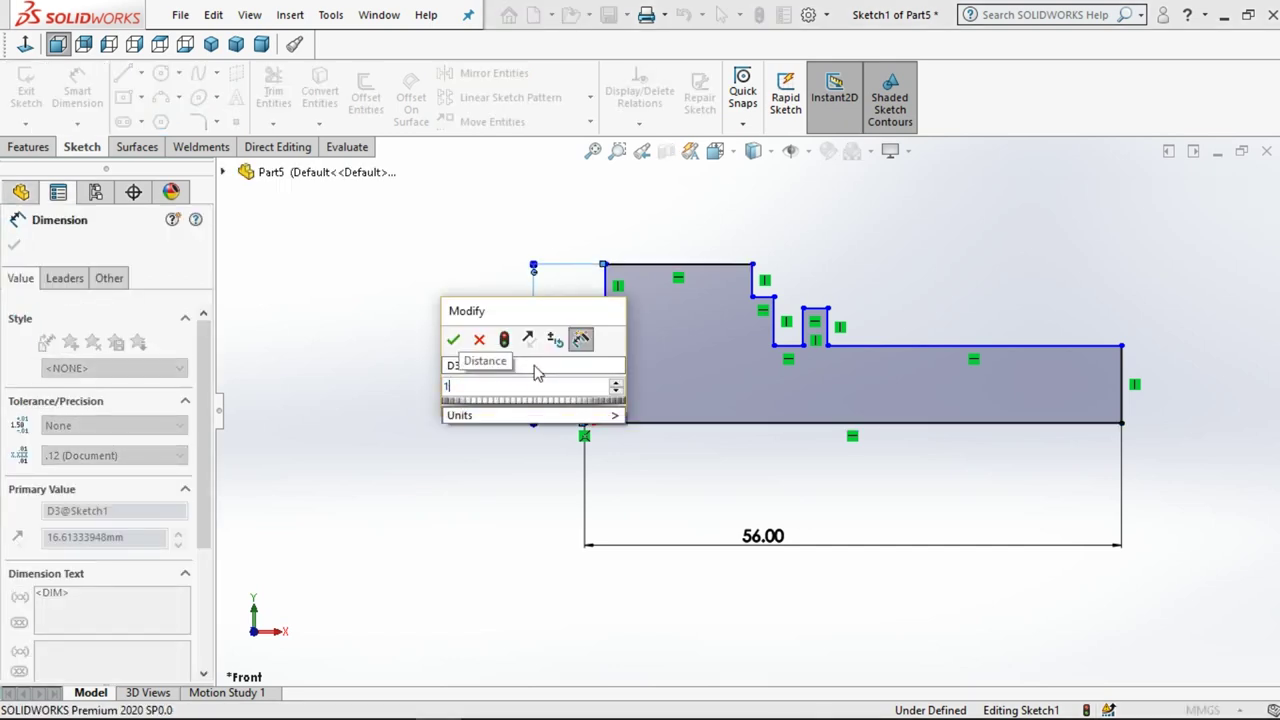
text(2)
key(Return)
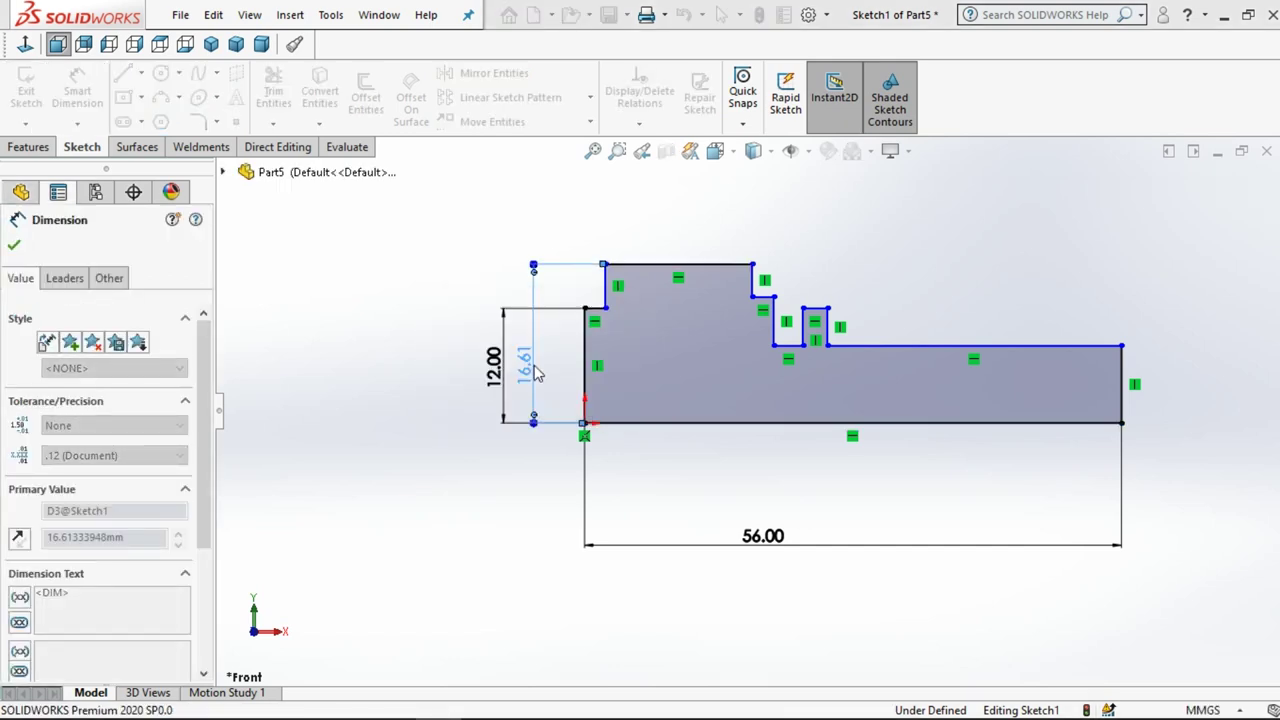
click(537, 372)
text(13)
key(Return)
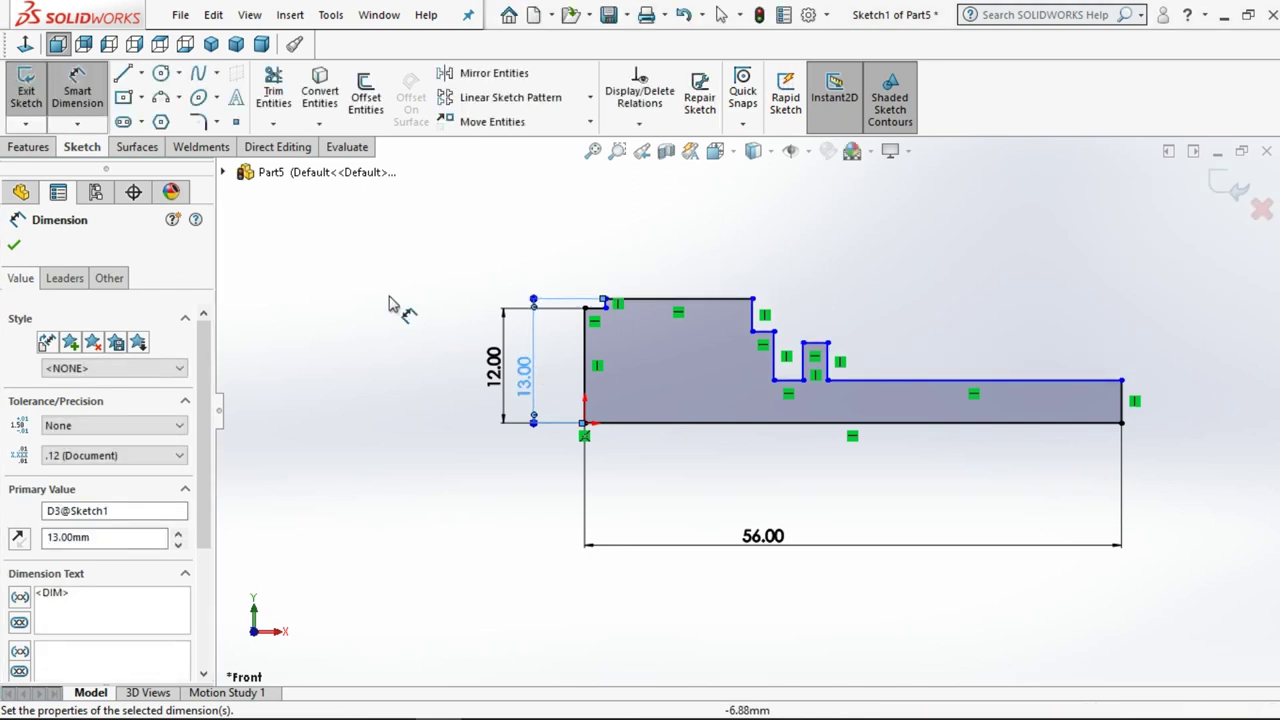
click(390, 305)
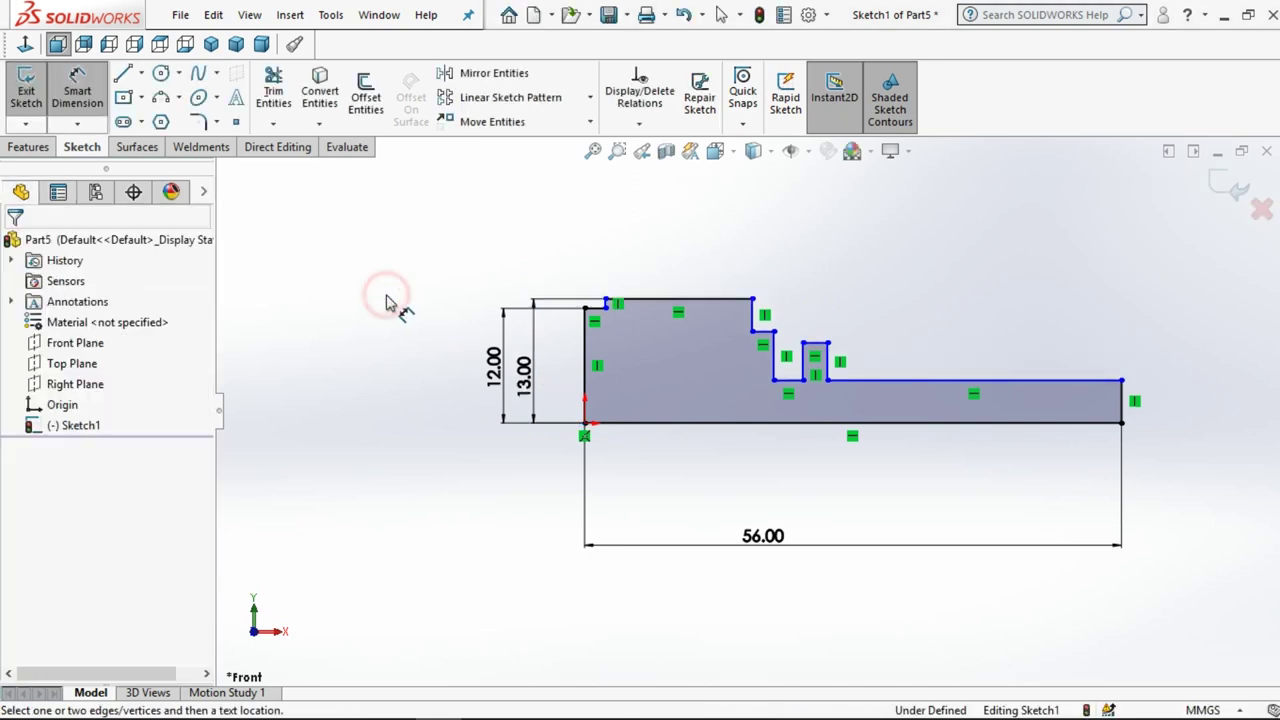
- Dimension the first step height to 12 mm and the groove height to 8 mm
click(764, 333)
click(757, 422)
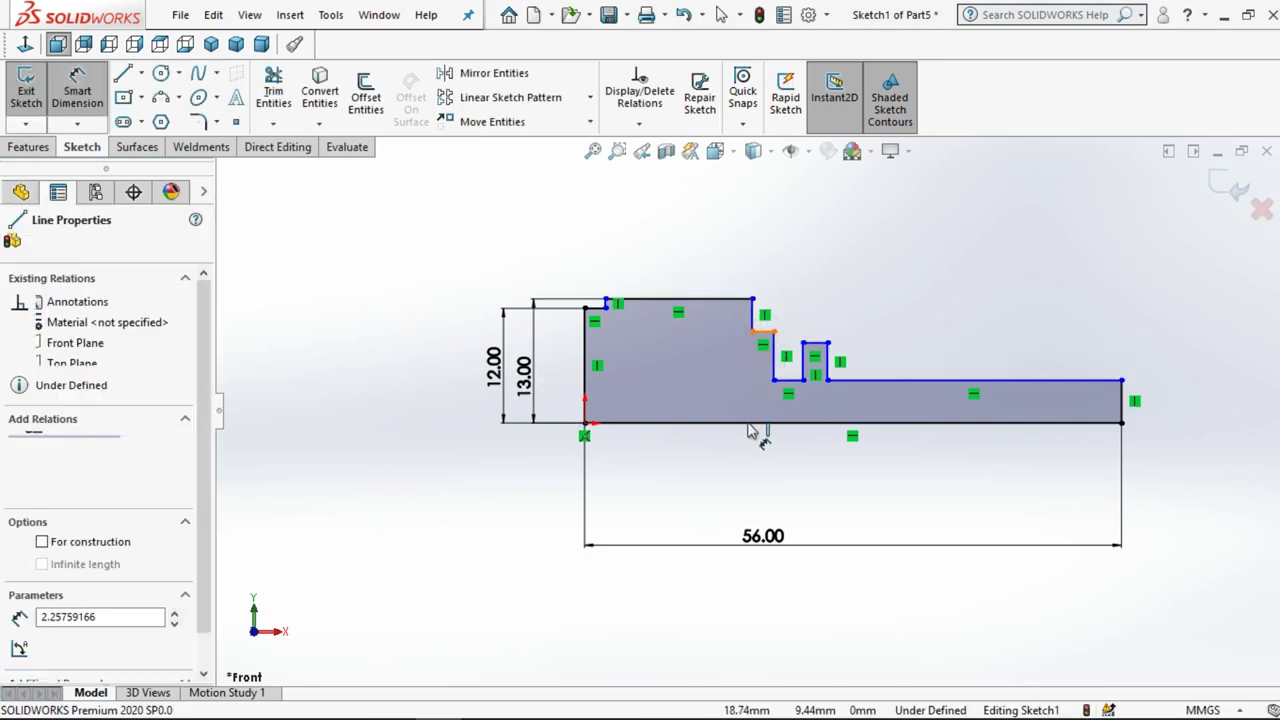
click(705, 372)
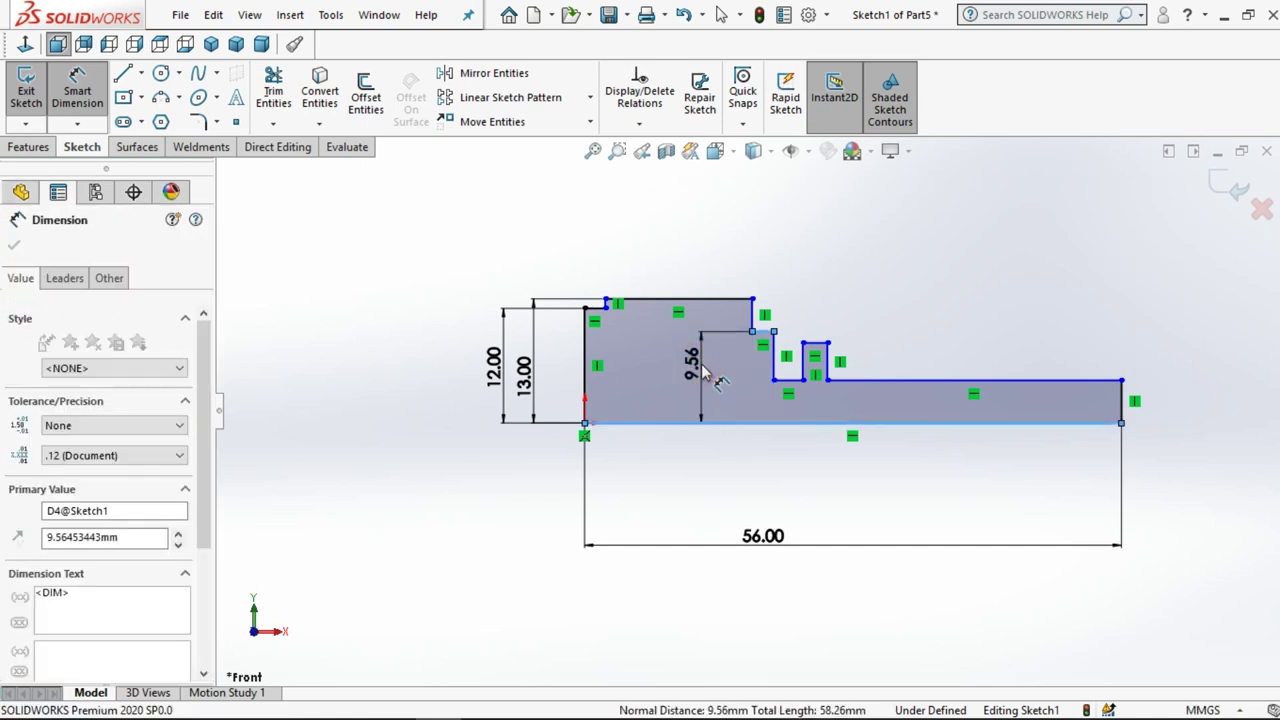
text(12)
key(Return)
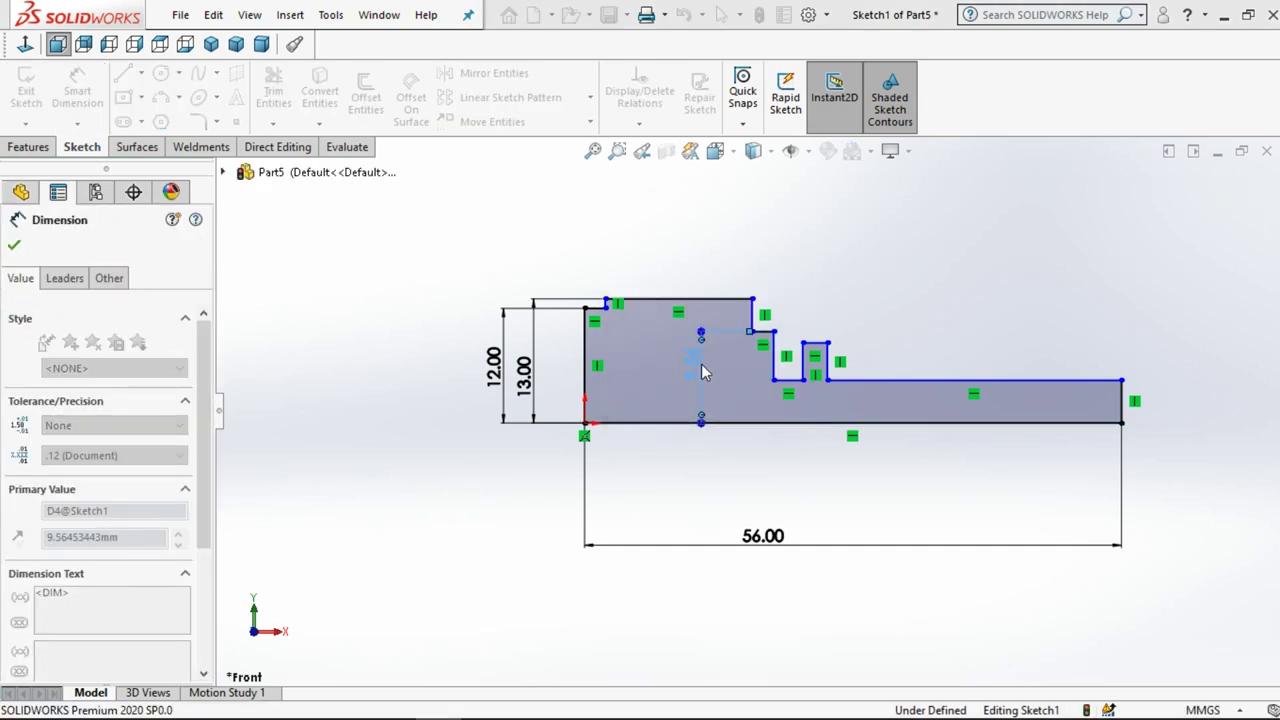
click(855, 250)
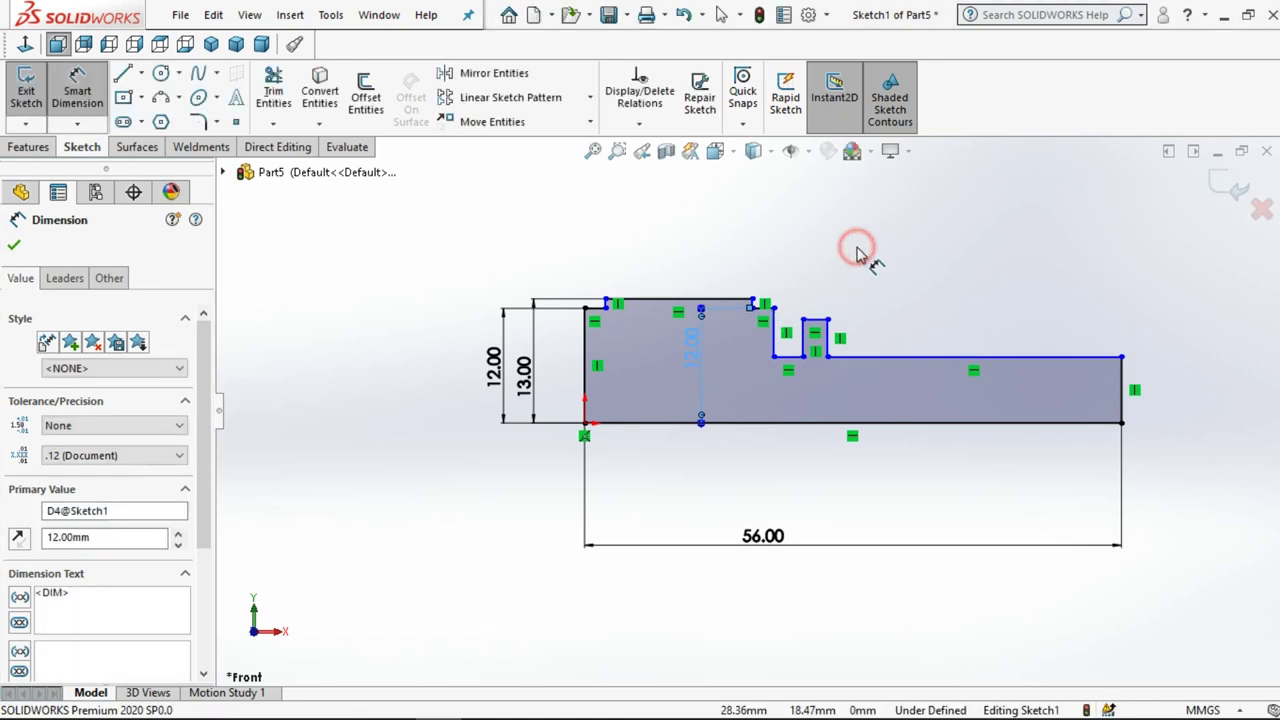
click(797, 362)
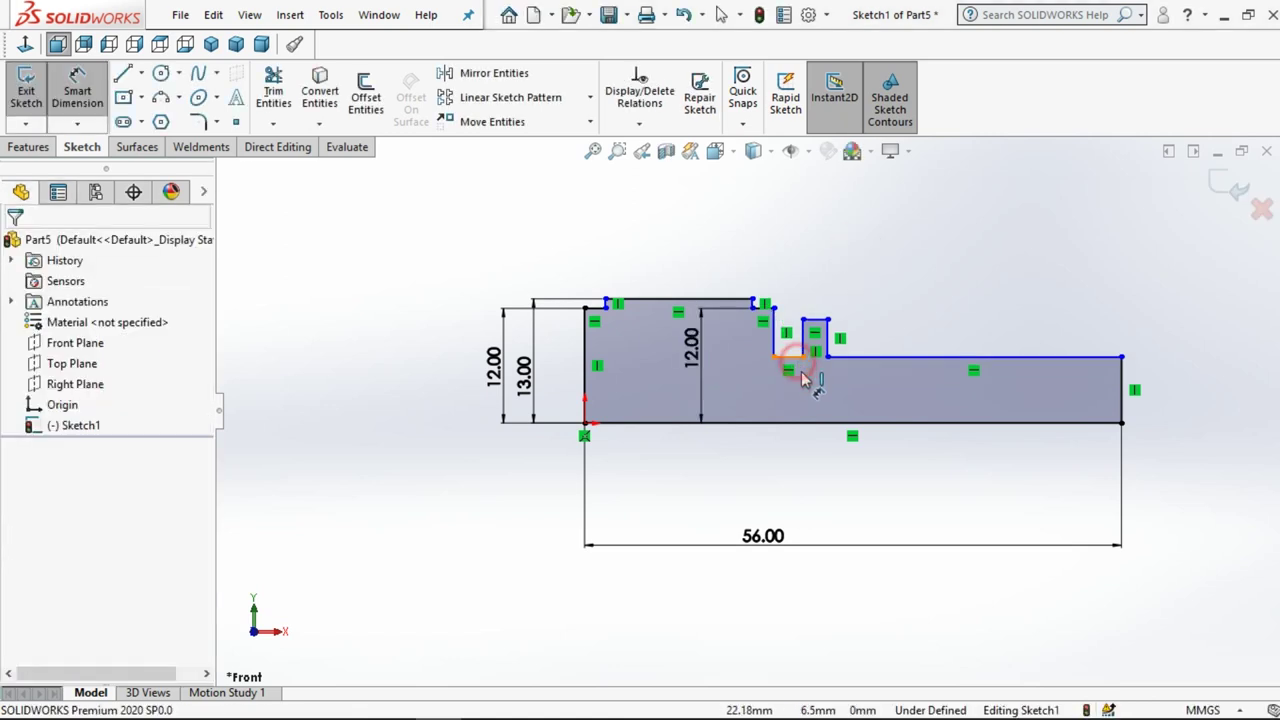
click(806, 422)
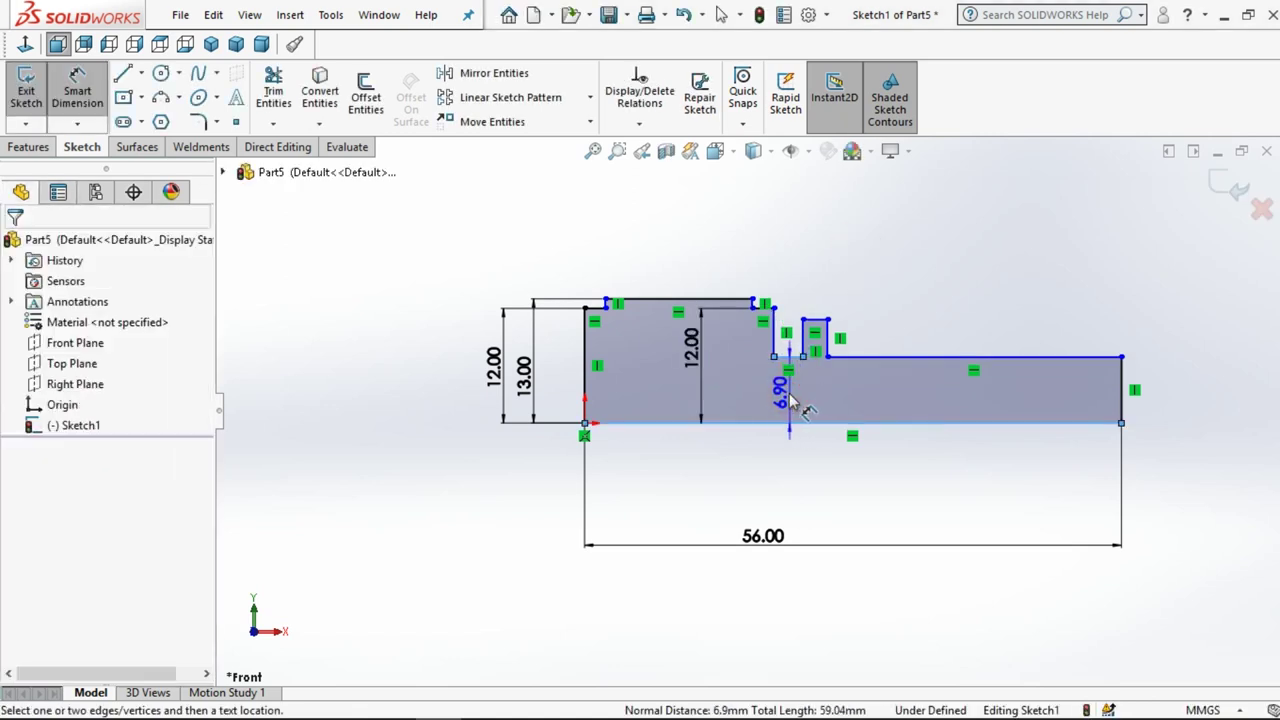
click(790, 400)
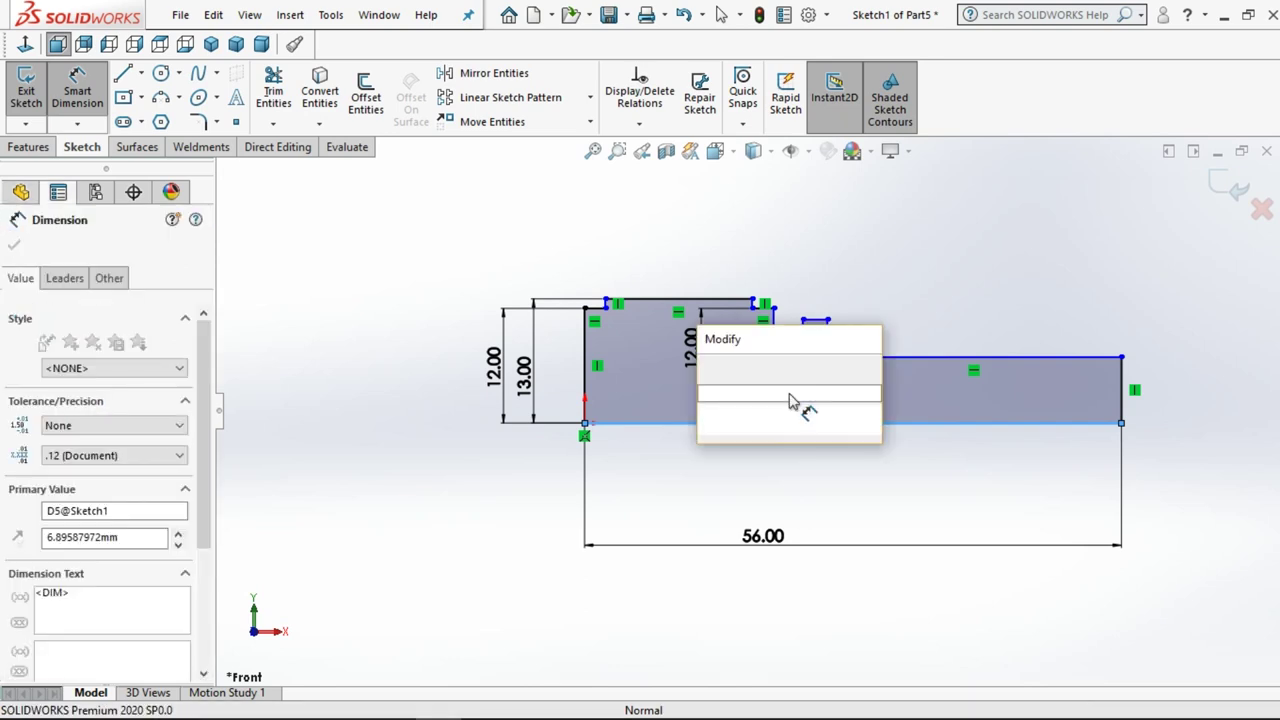
text(8)
key(Return)
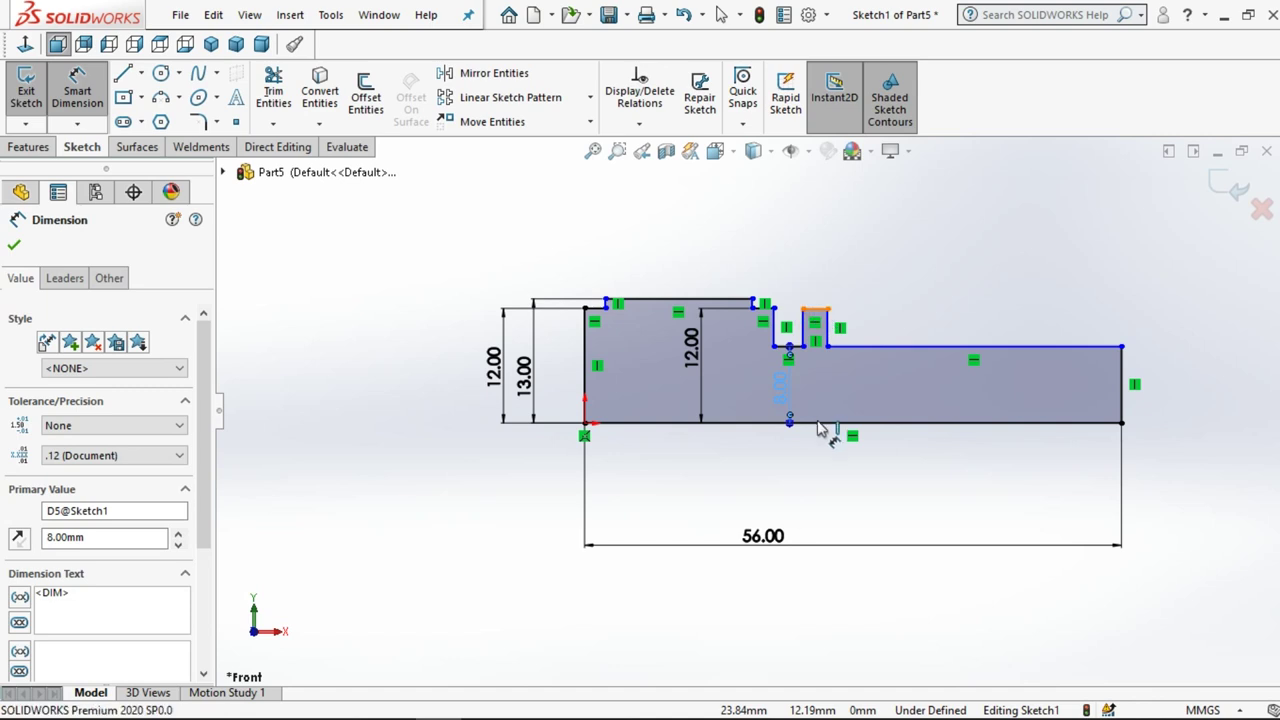
- Dimension the collar height to 11 mm and the shaft height to 6 mm
click(820, 422)
click(818, 393)
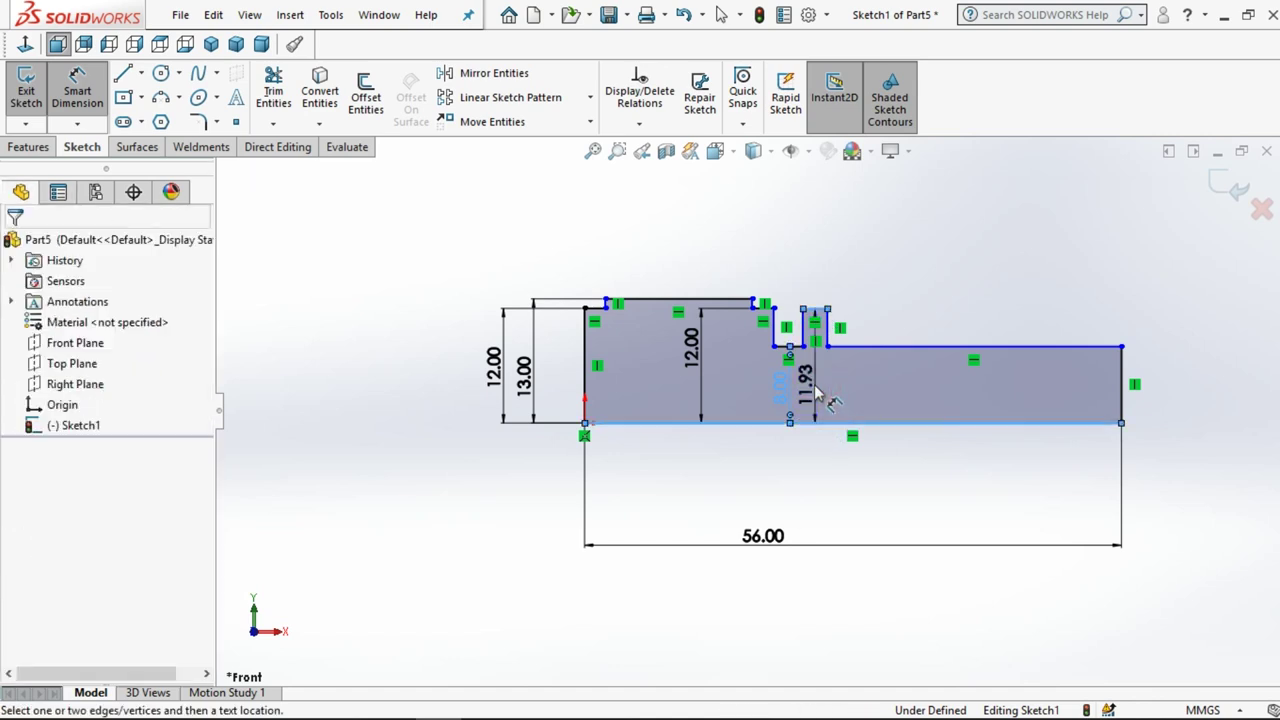
text(8)
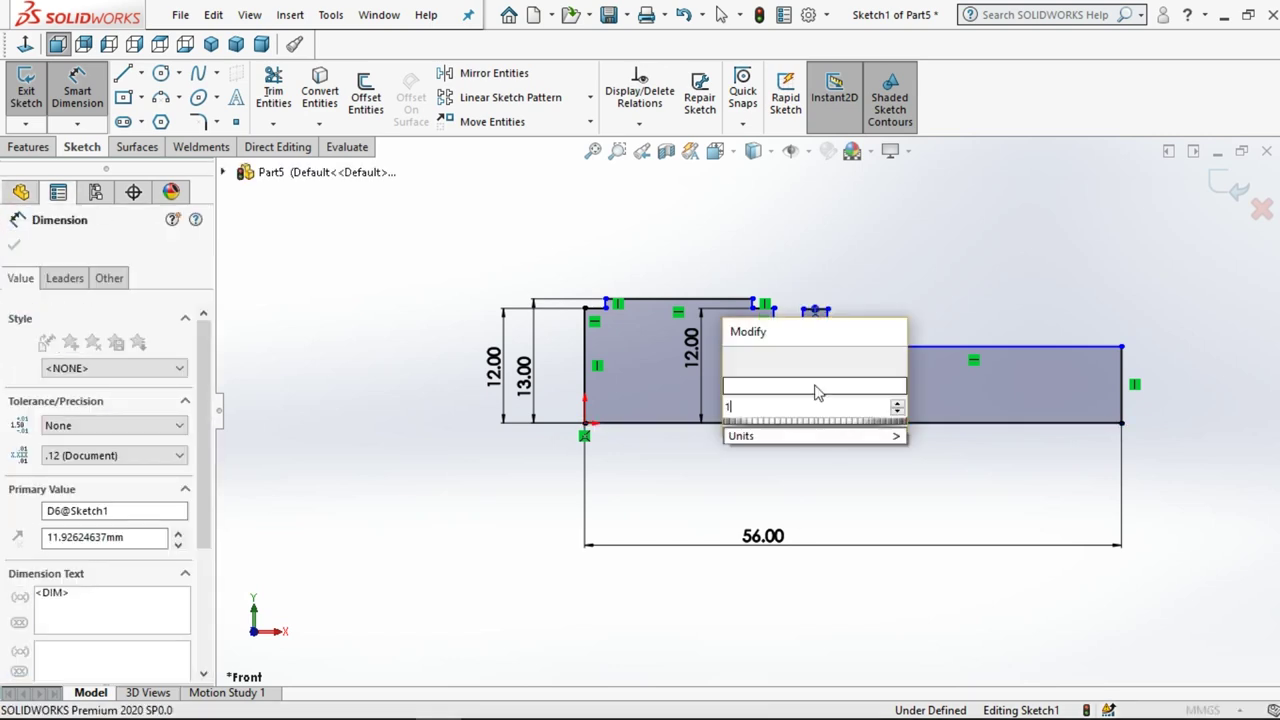
key(Return)
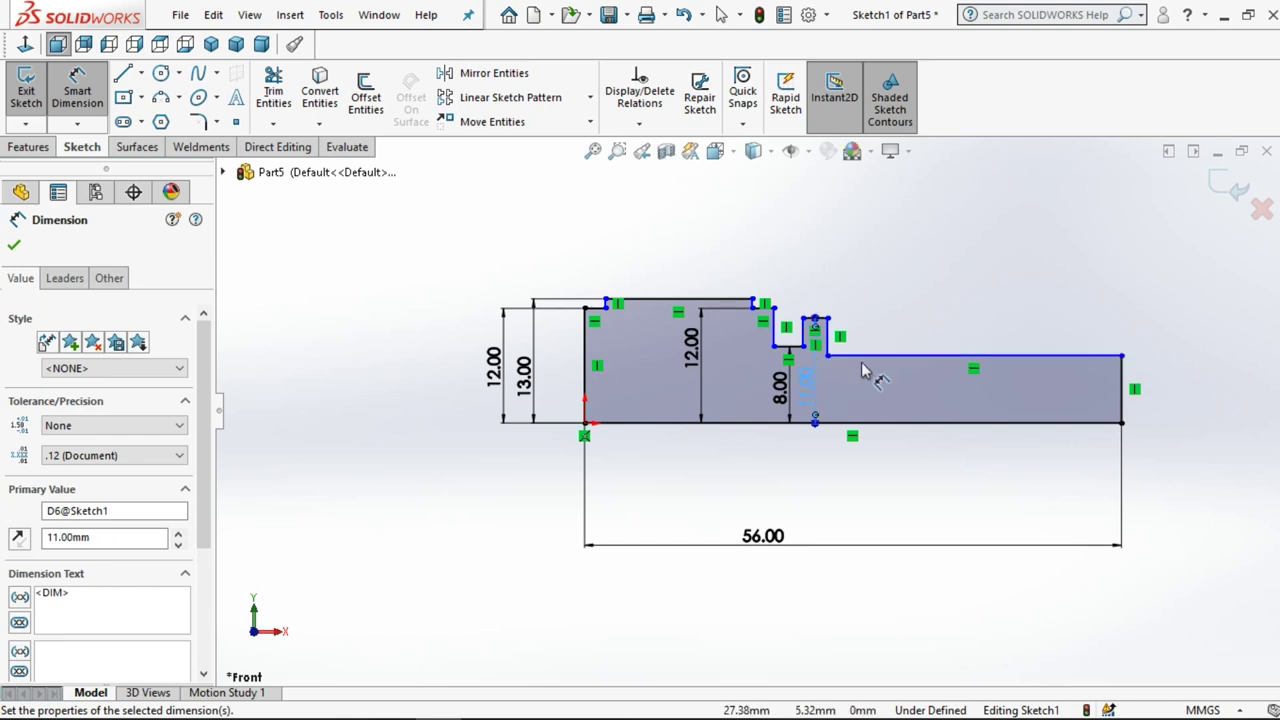
click(868, 357)
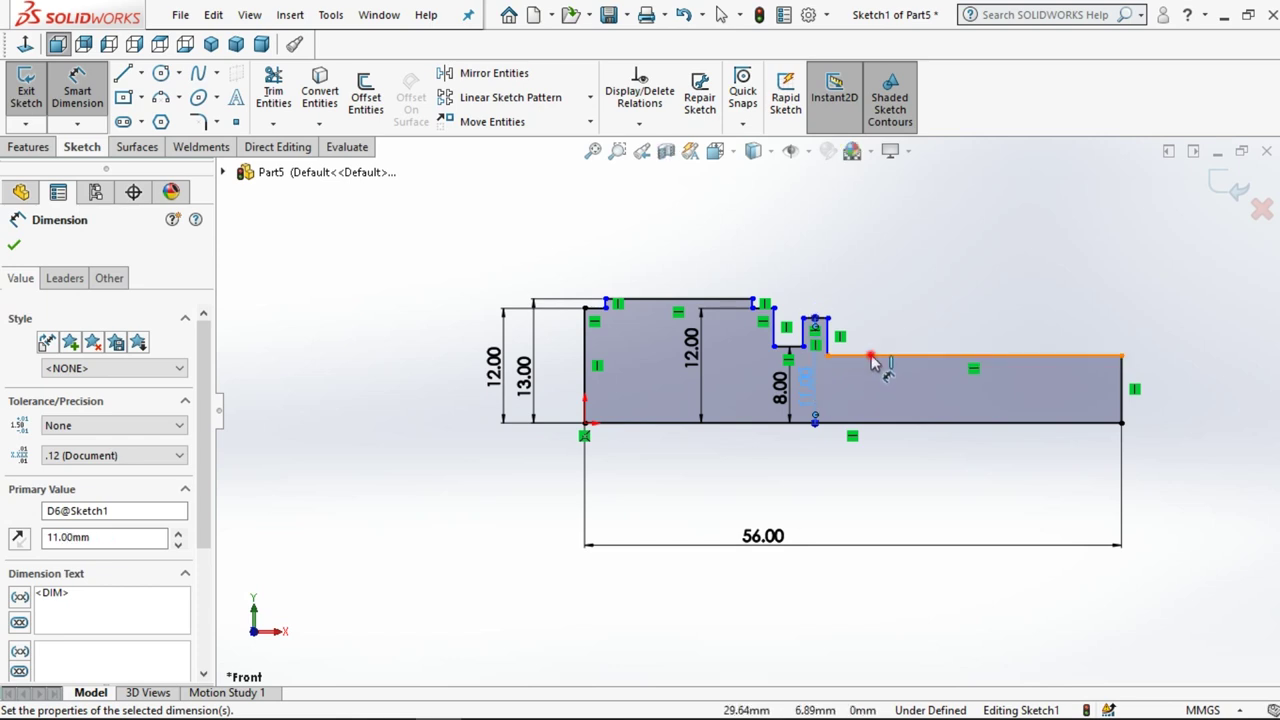
click(871, 421)
click(892, 401)
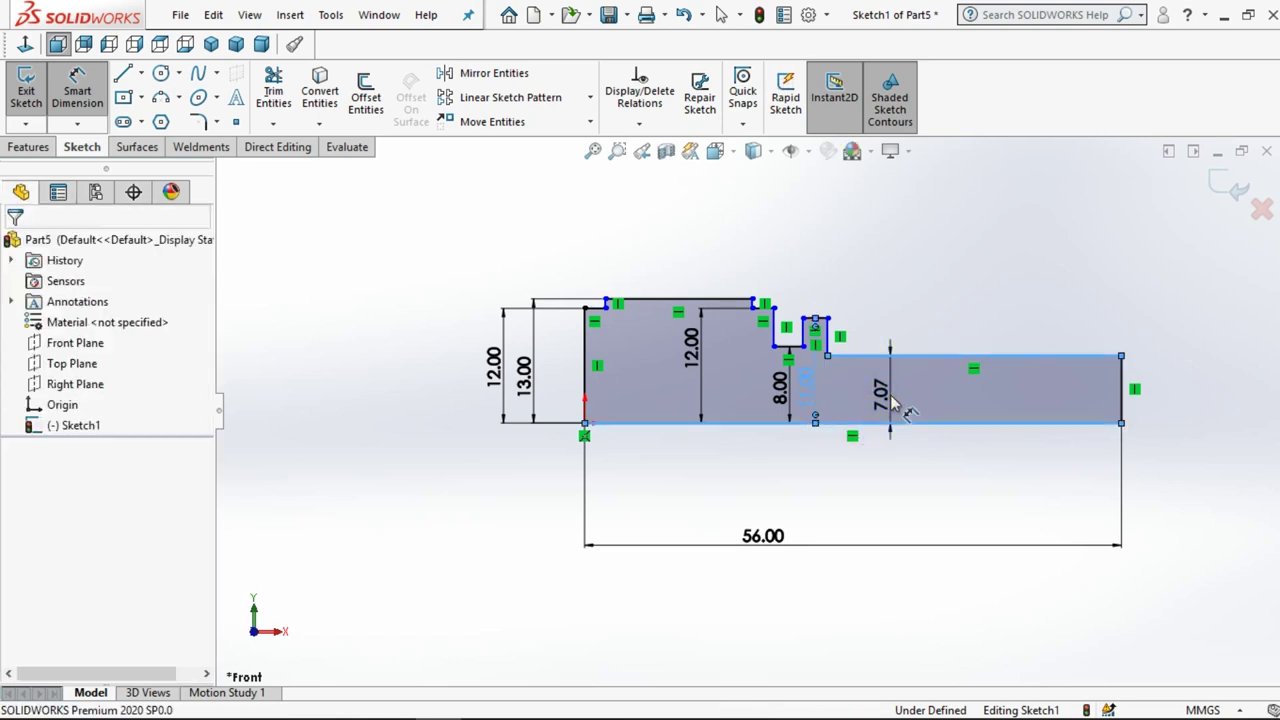
click(892, 401)
text(6)
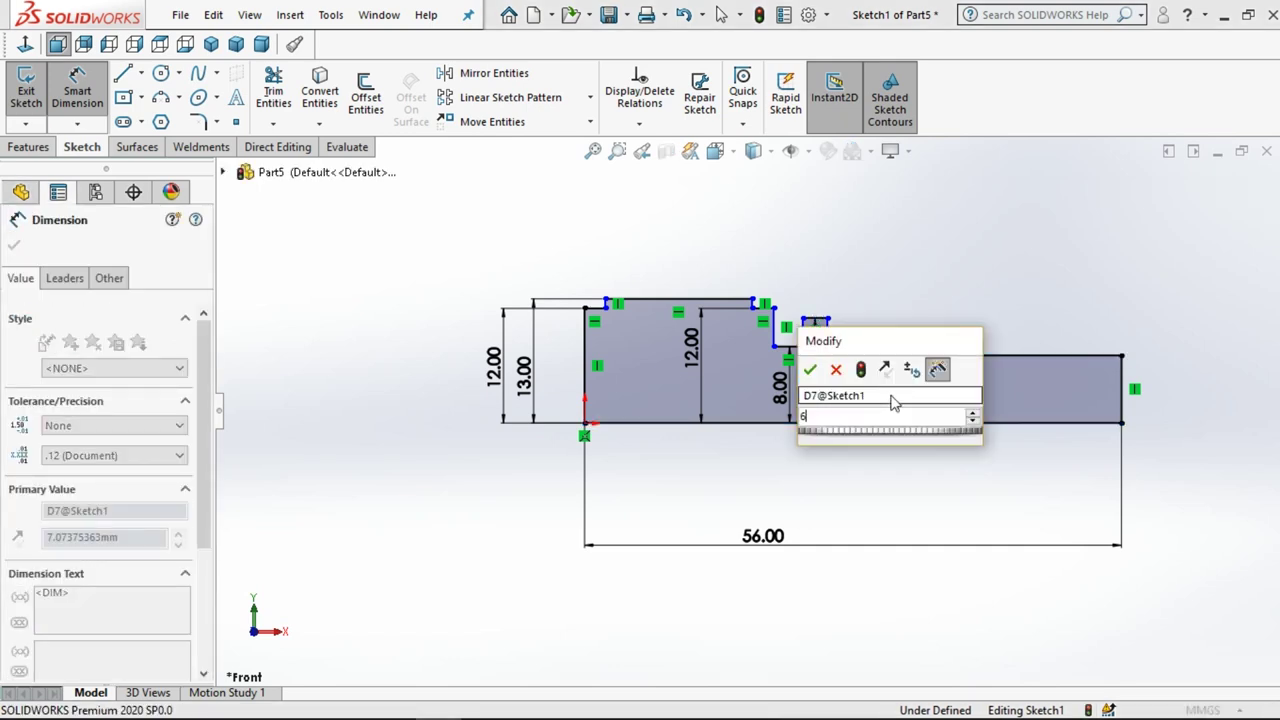
key(Return)
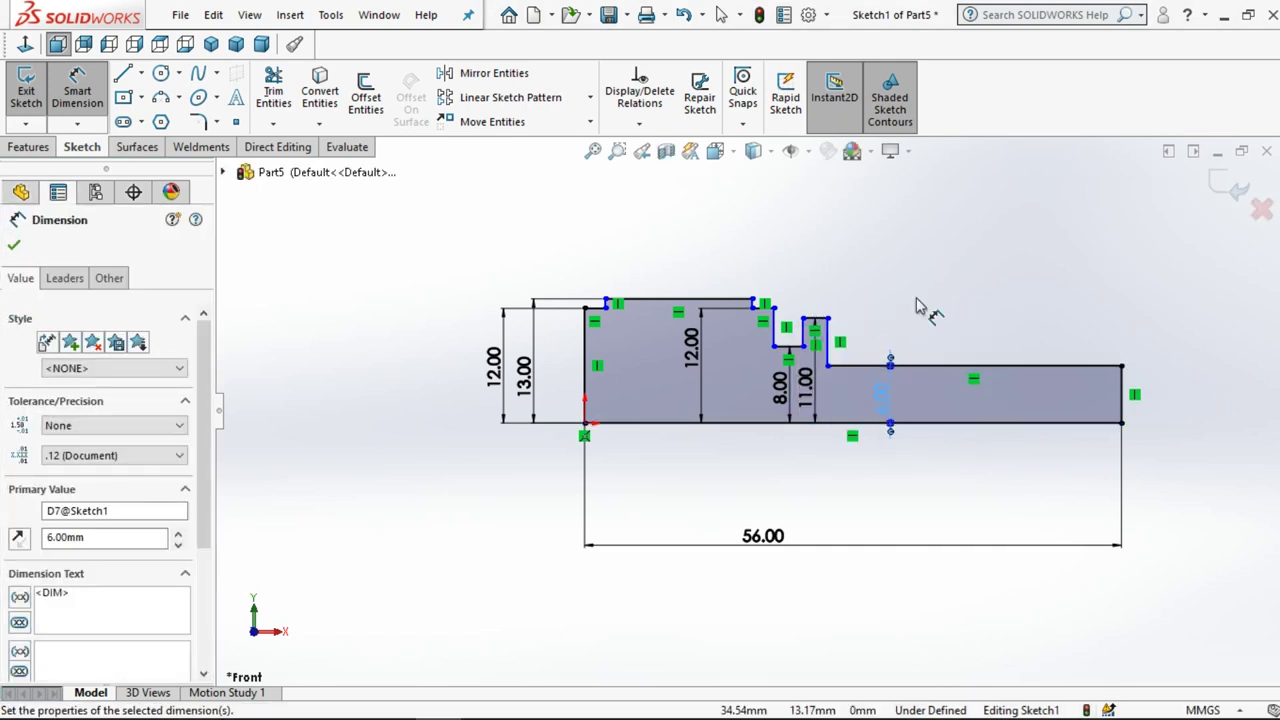
click(918, 306)
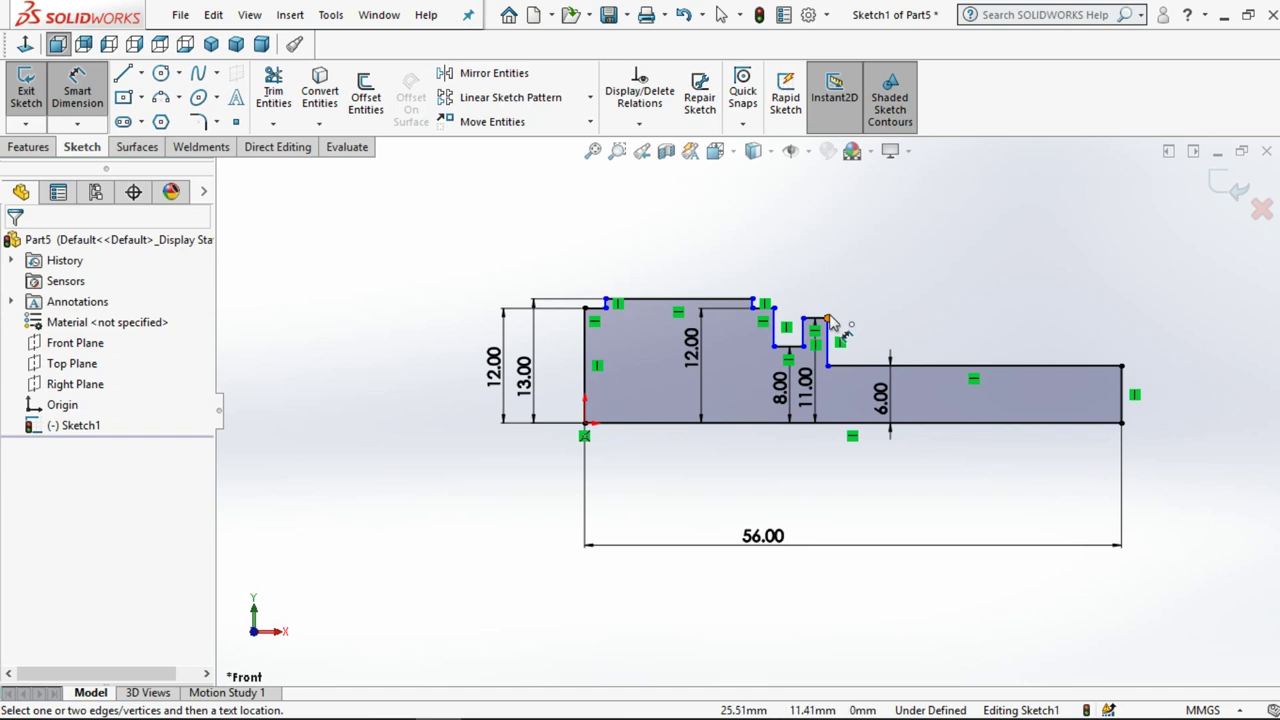
- Dimension the collar width to 4 mm
click(719, 16)
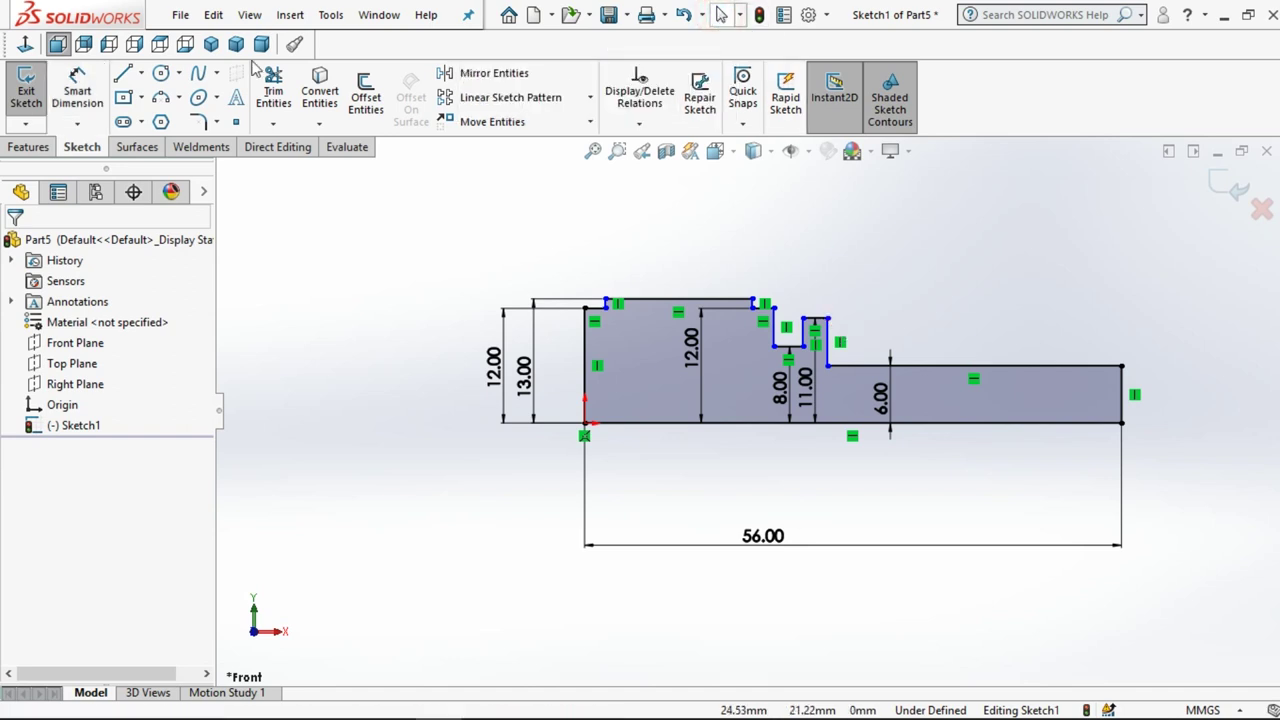
click(77, 88)
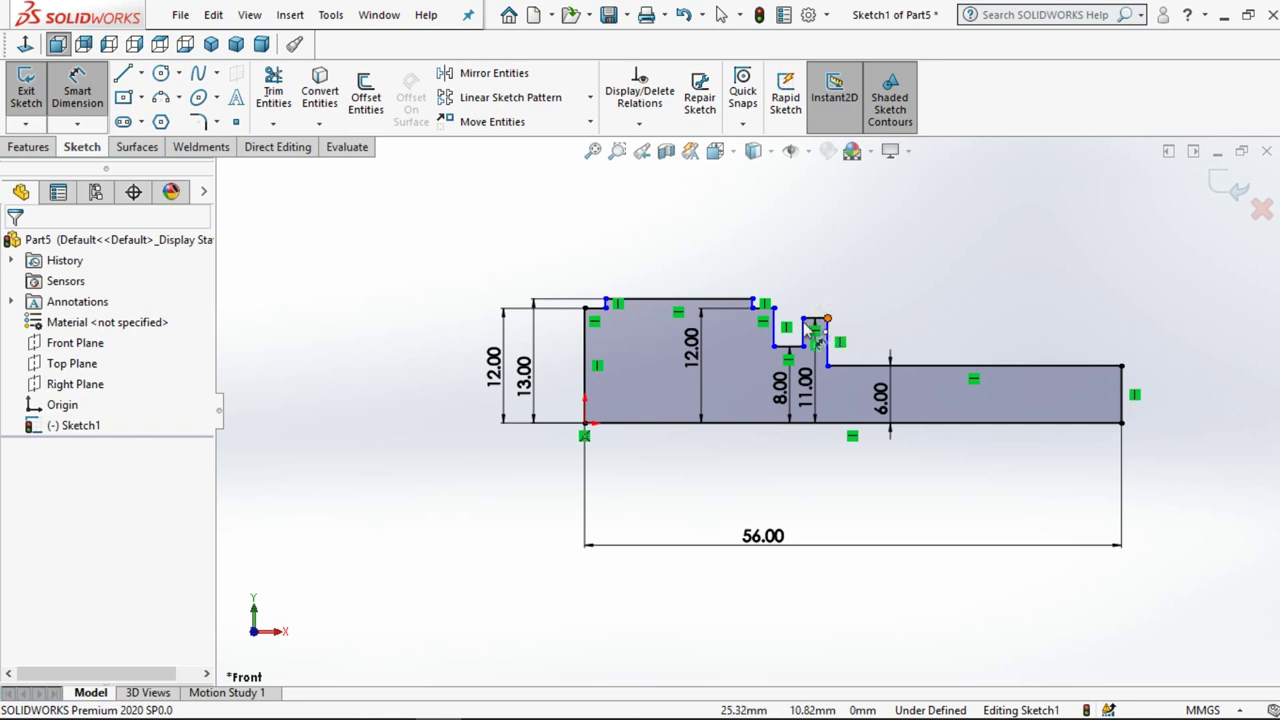
click(827, 319)
click(803, 319)
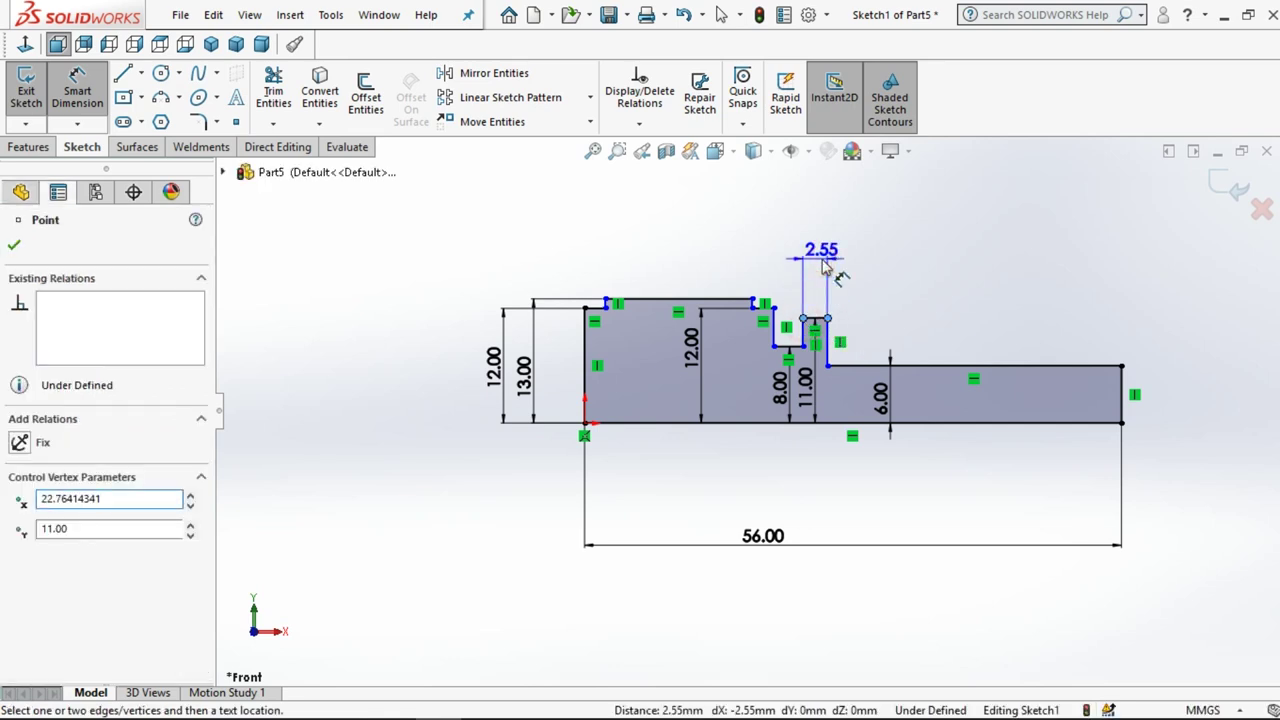
click(822, 265)
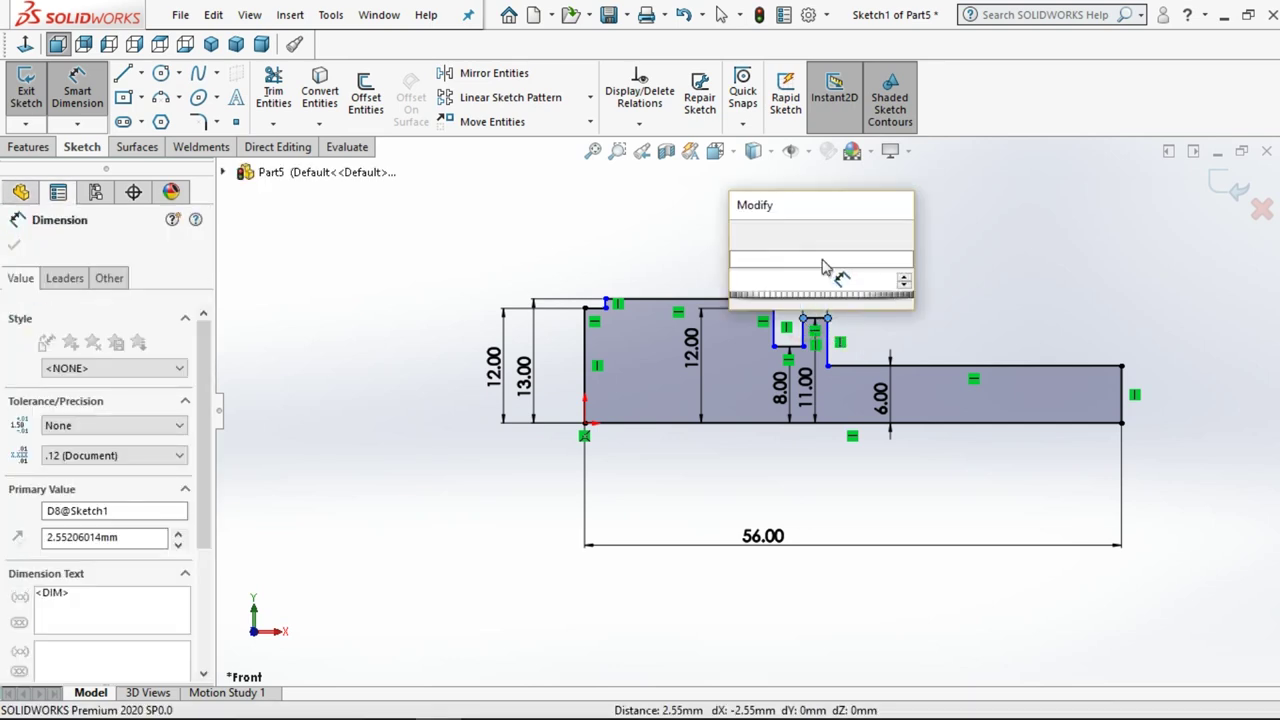
text(4)
key(Return)
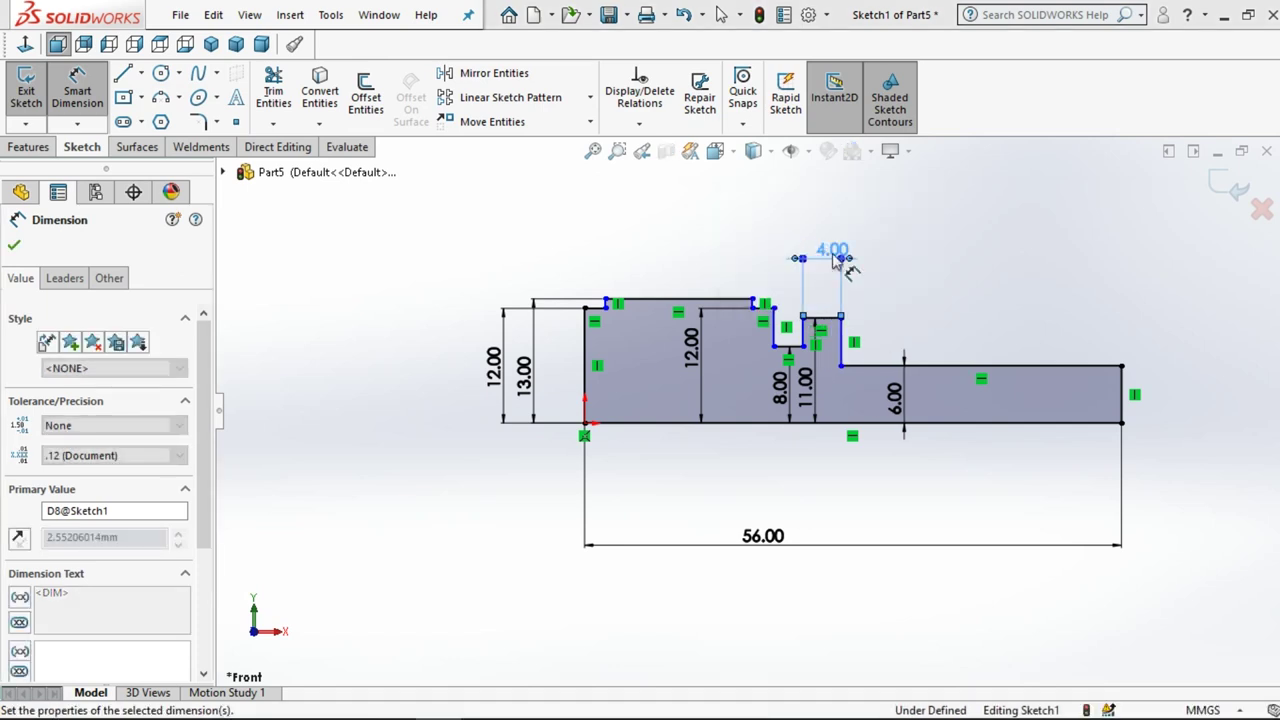
click(1008, 325)
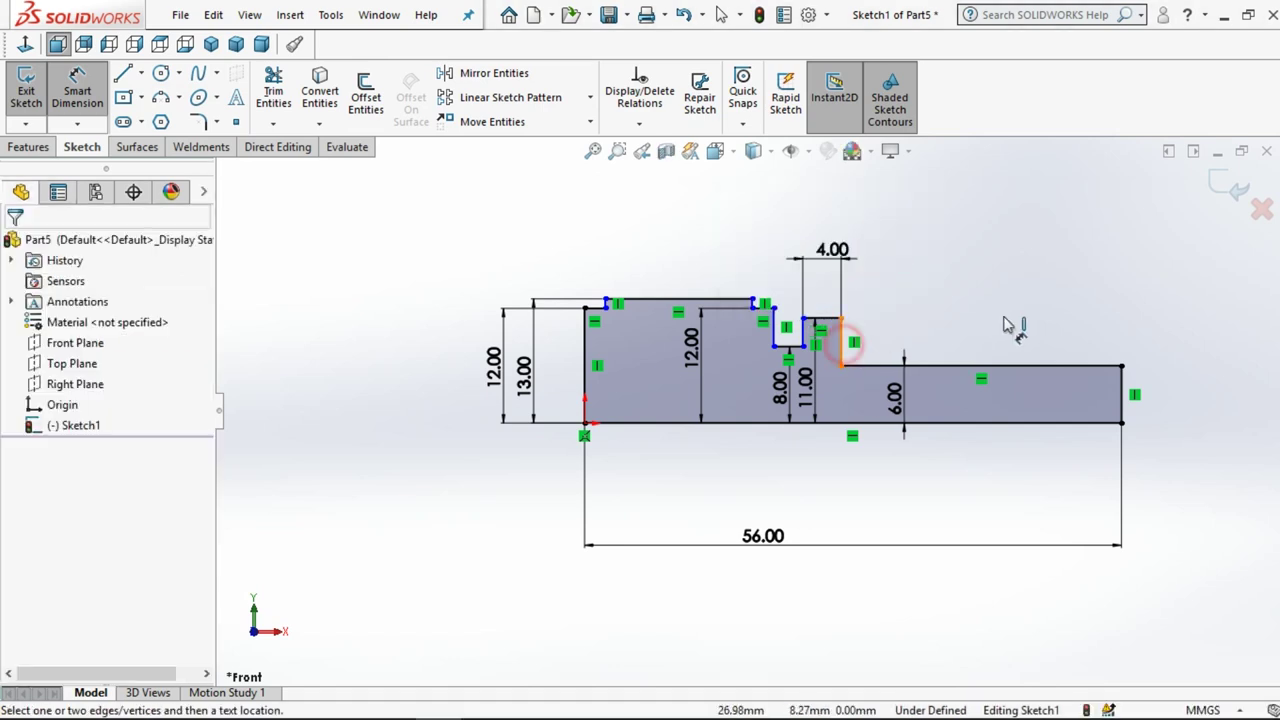
- Set the thin shaft length, from its step to the right end, to 34 mm
click(1122, 368)
click(1121, 366)
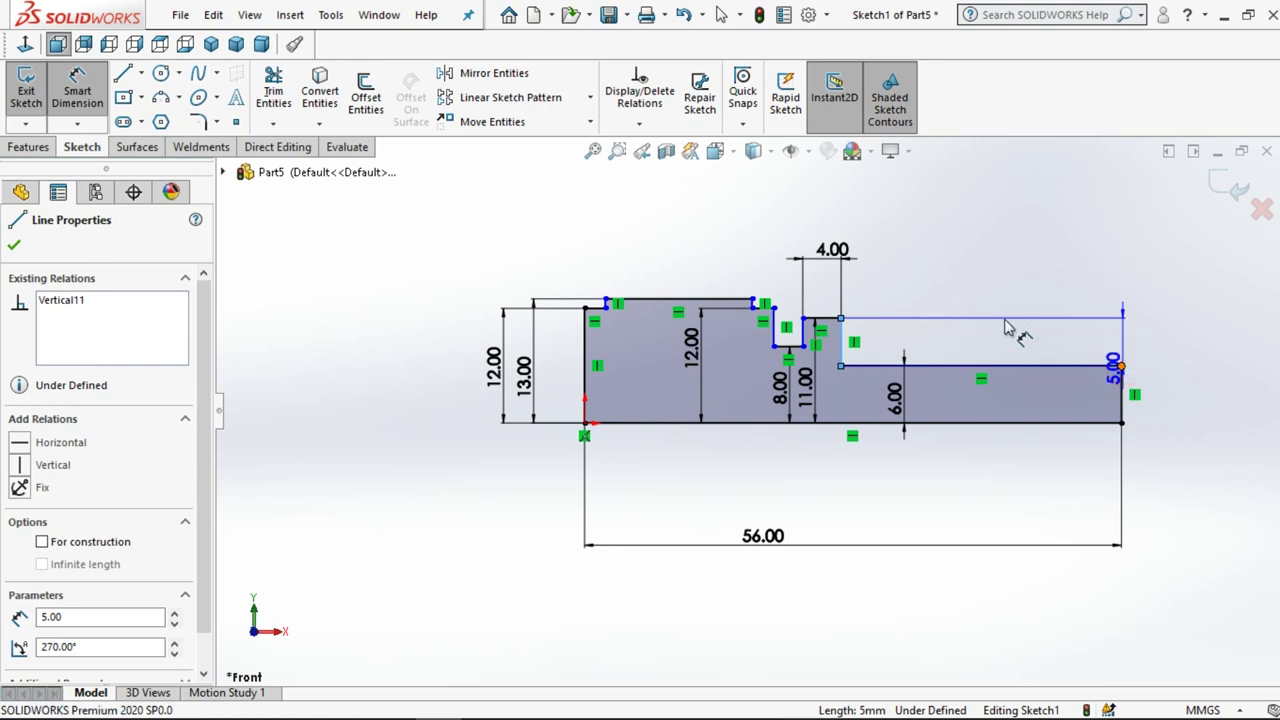
click(1005, 328)
text(34)
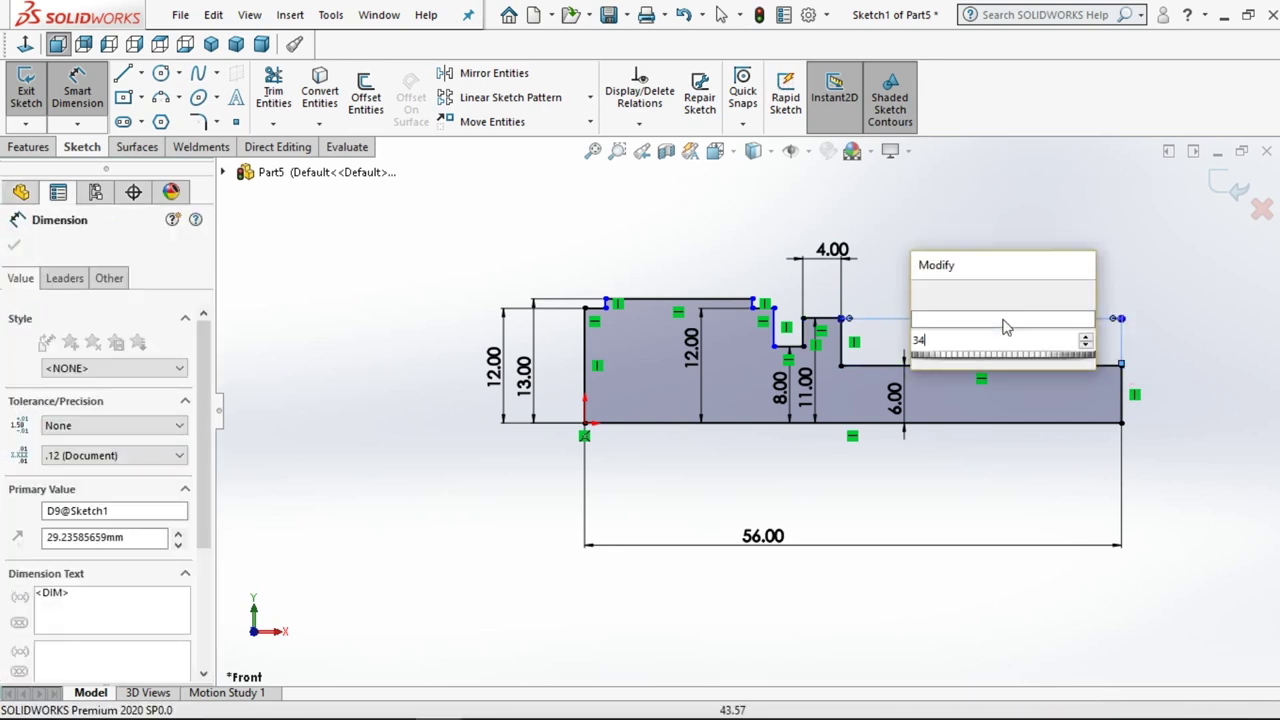
key(Return)
text(34)
key(Return)
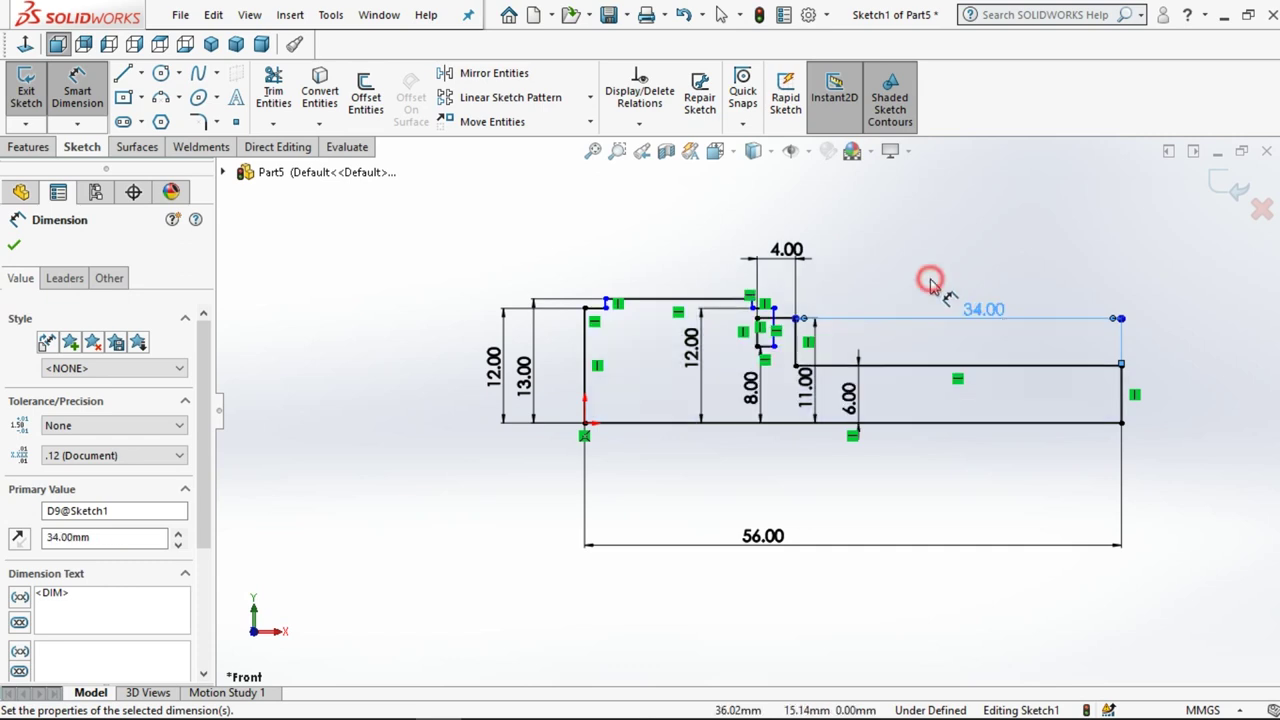
key(Escape)
scroll(800, 325, down, 3)
- Drag the groove's vertical wall left to line up with the head's right edge
scroll(800, 325, down, 3)
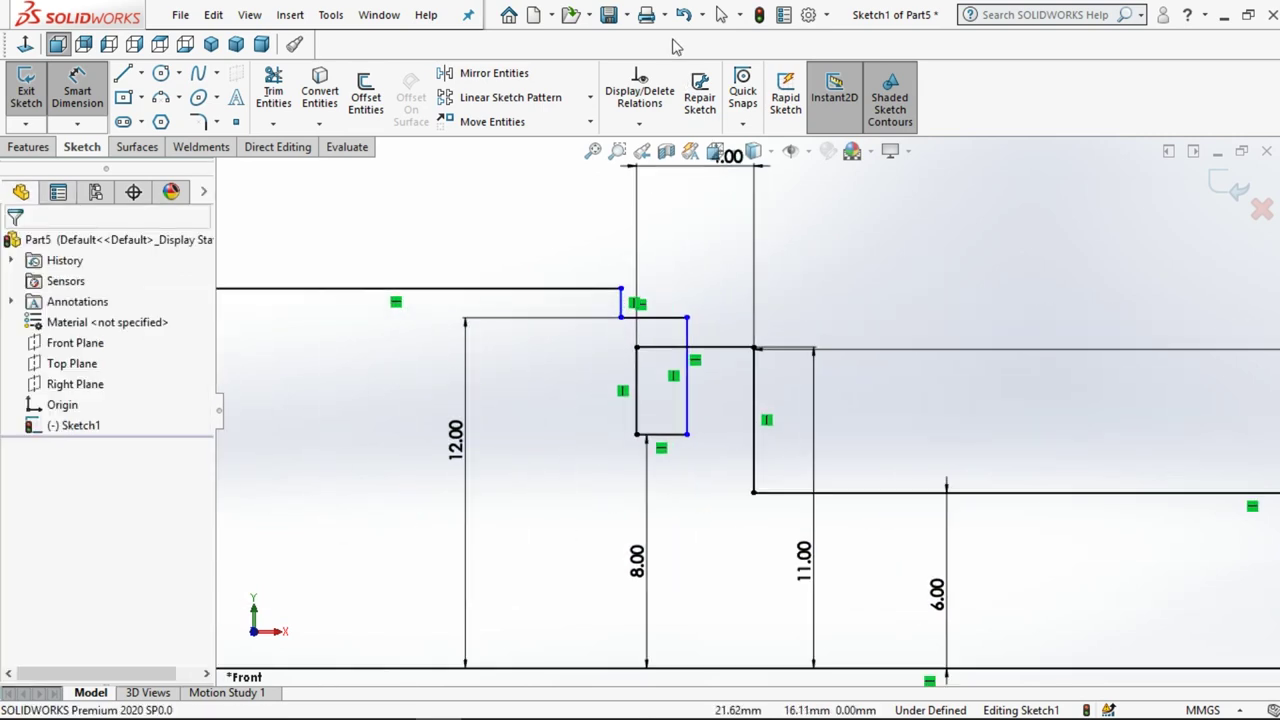
click(720, 16)
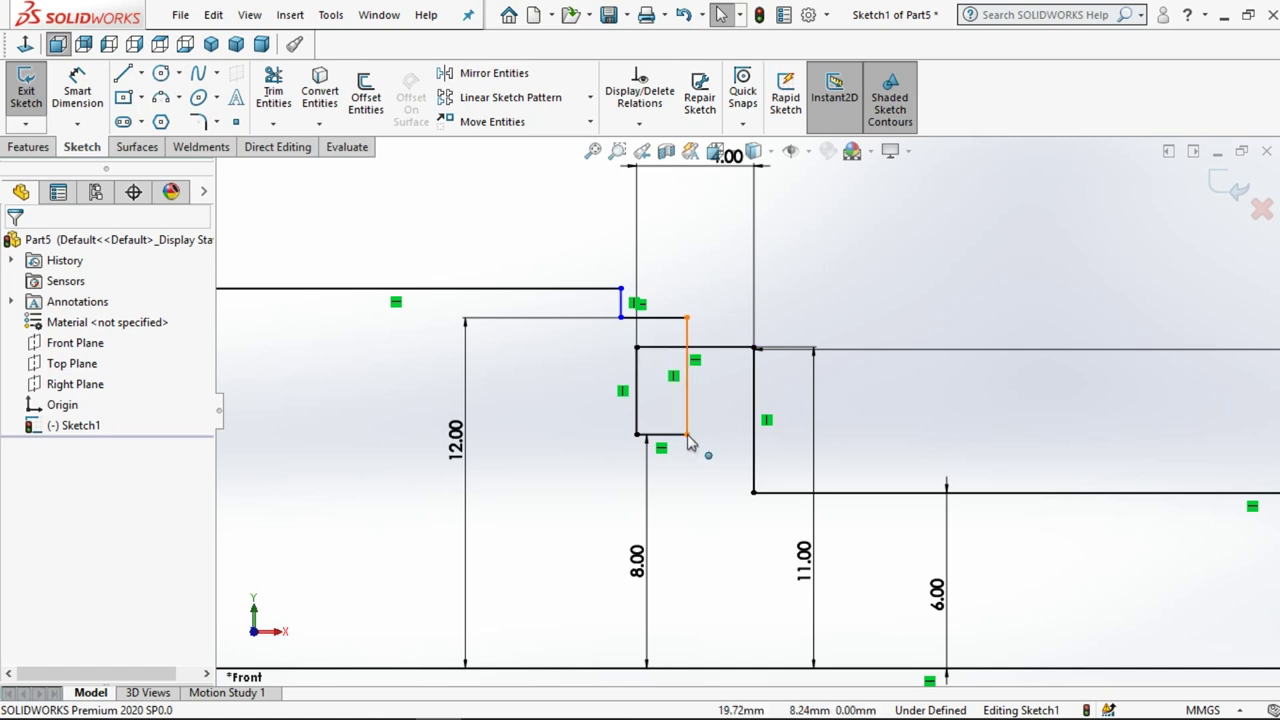
drag(686, 434, 618, 435)
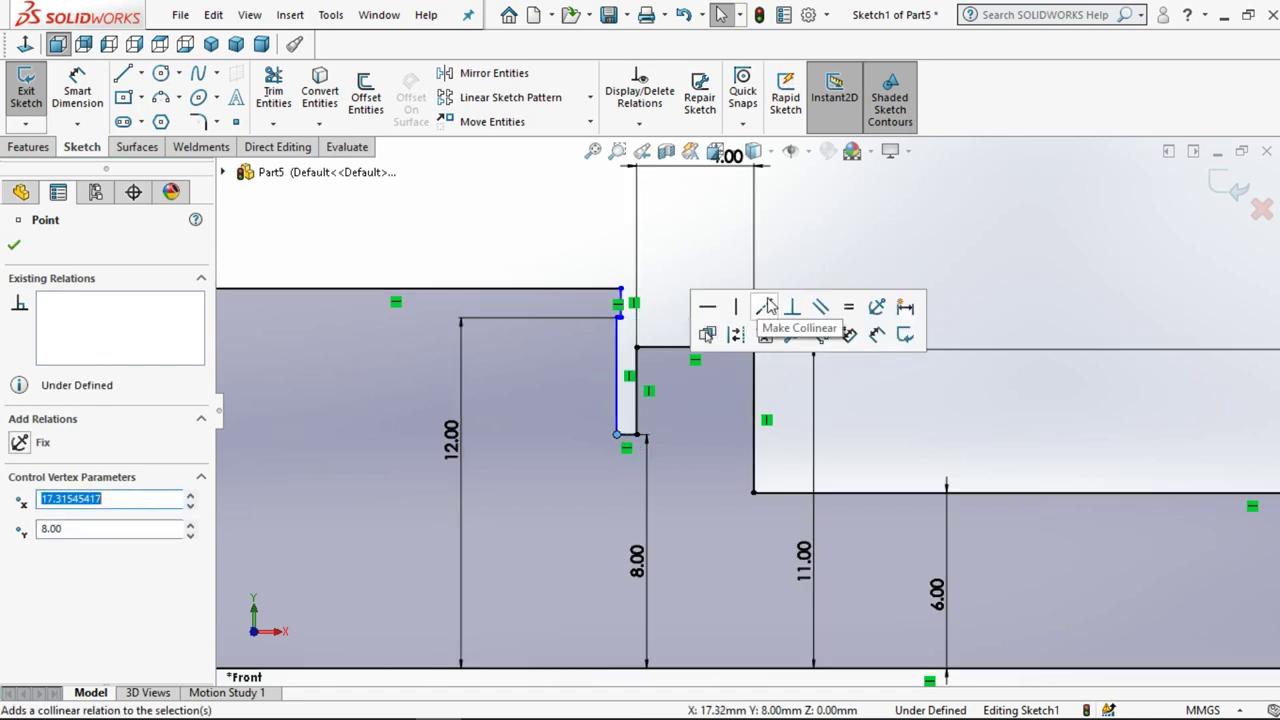
scroll(612, 296, up, 2)
click(522, 213)
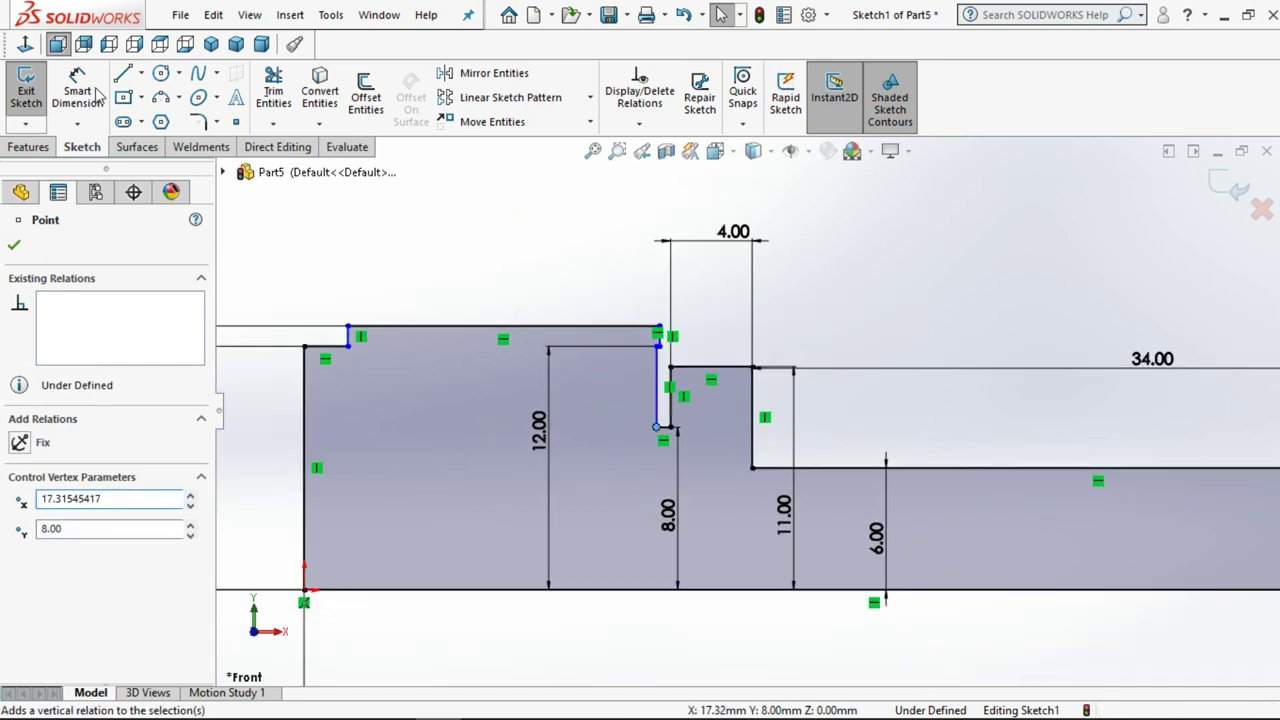
right_drag(413, 330, 418, 302)
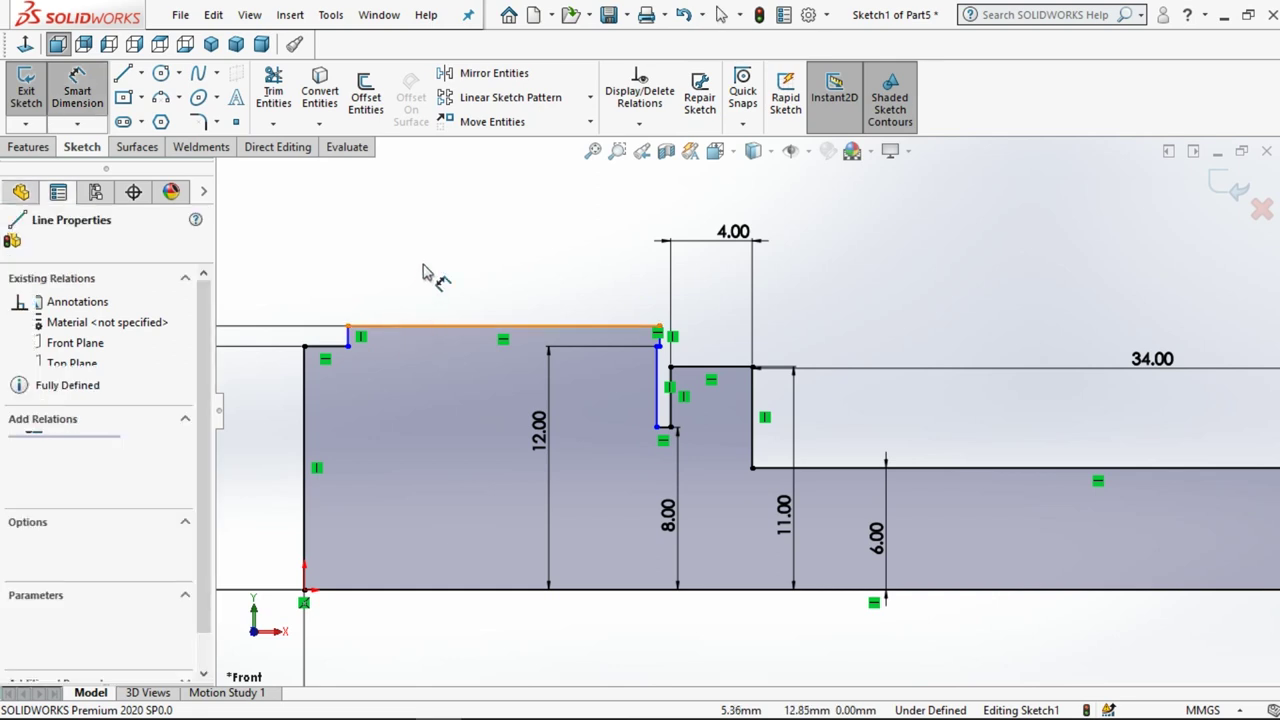
- Dimension the head's top edge to 12 mm and its right-end gap to 1 mm
click(425, 260)
click(425, 270)
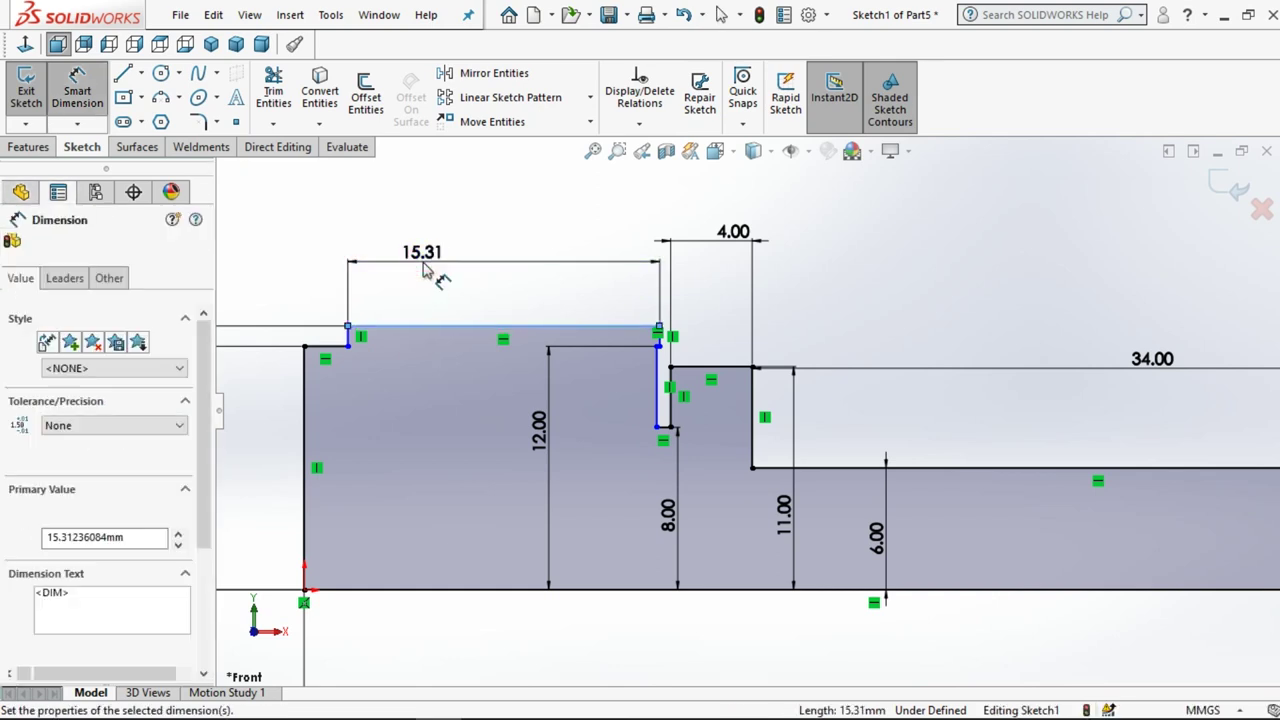
key(Return)
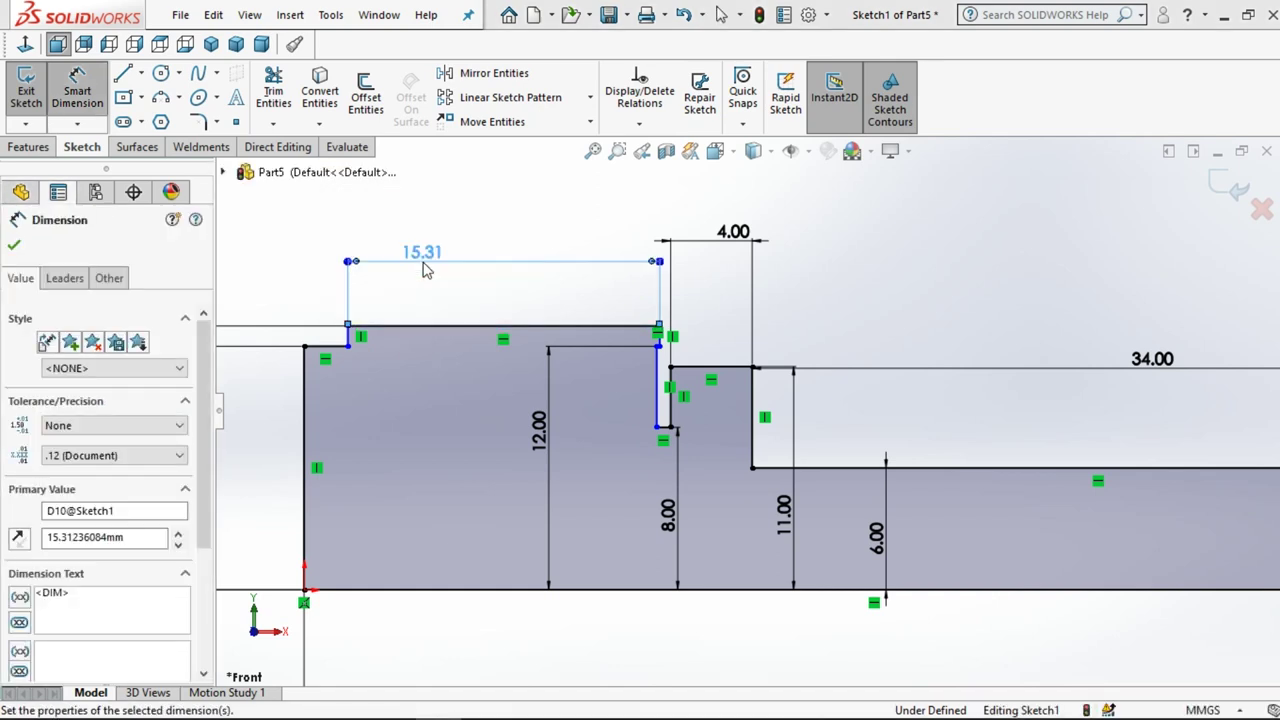
click(545, 188)
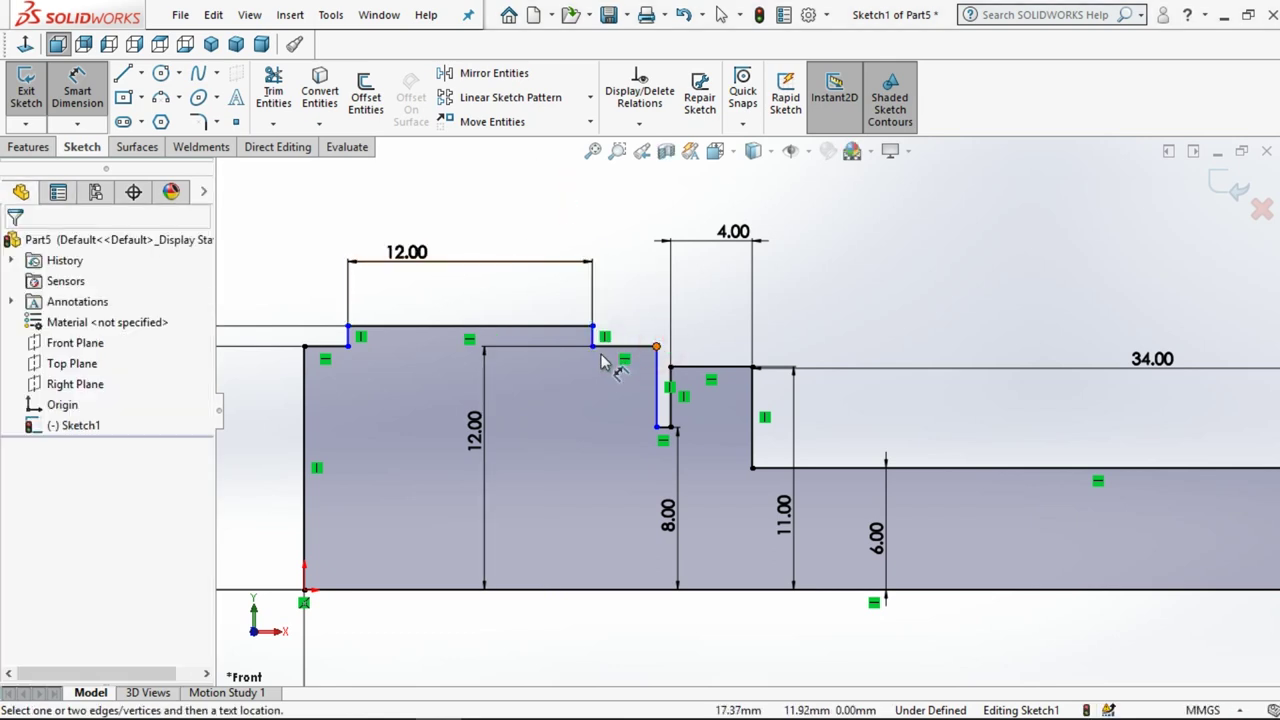
click(592, 346)
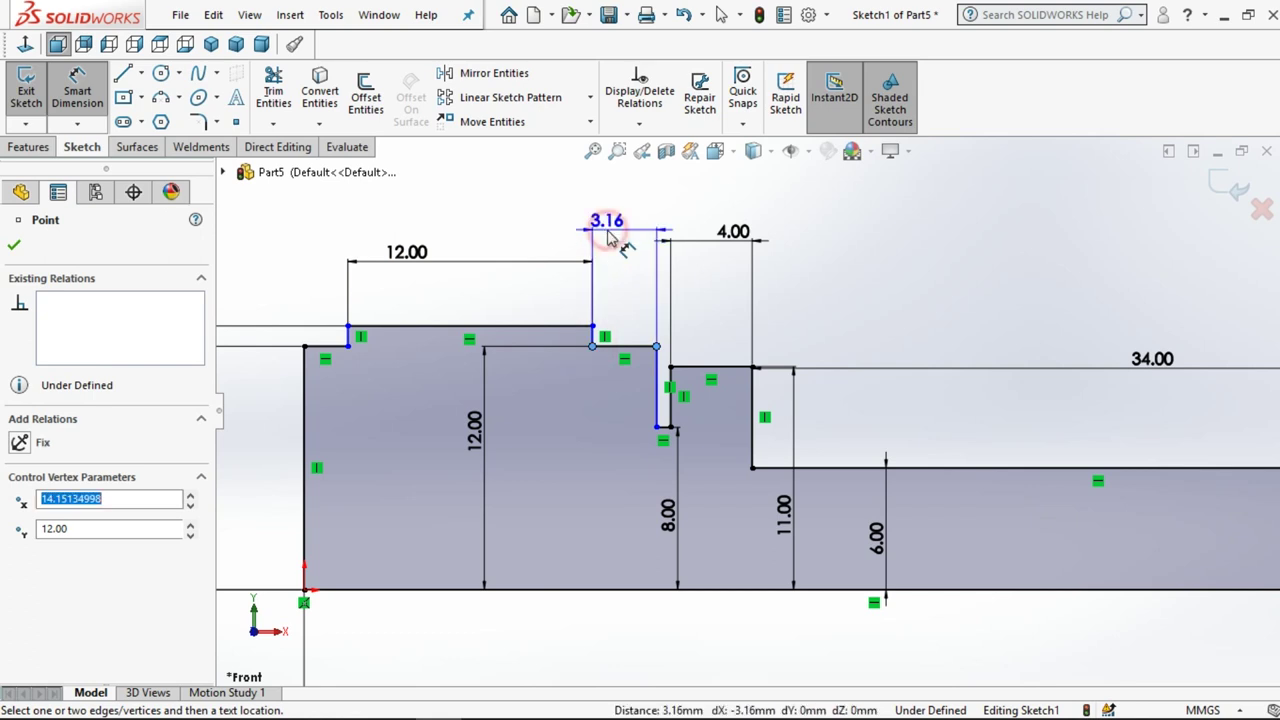
click(610, 238)
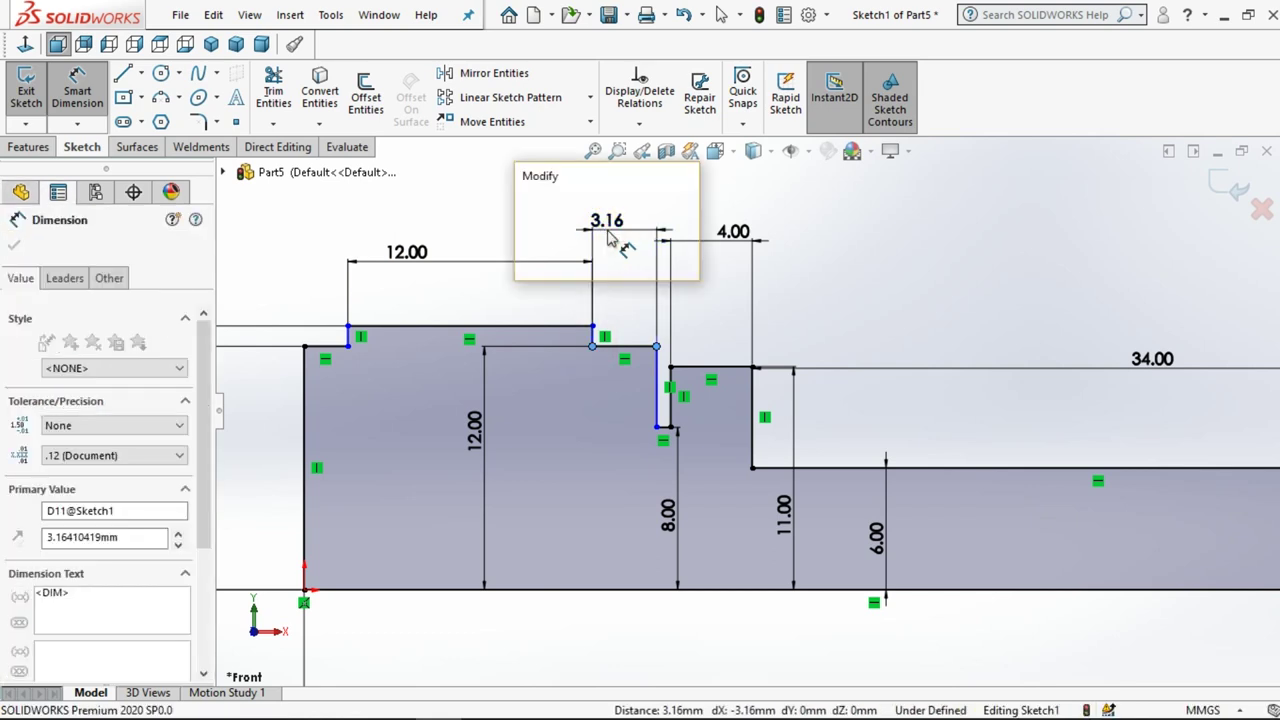
key(Return)
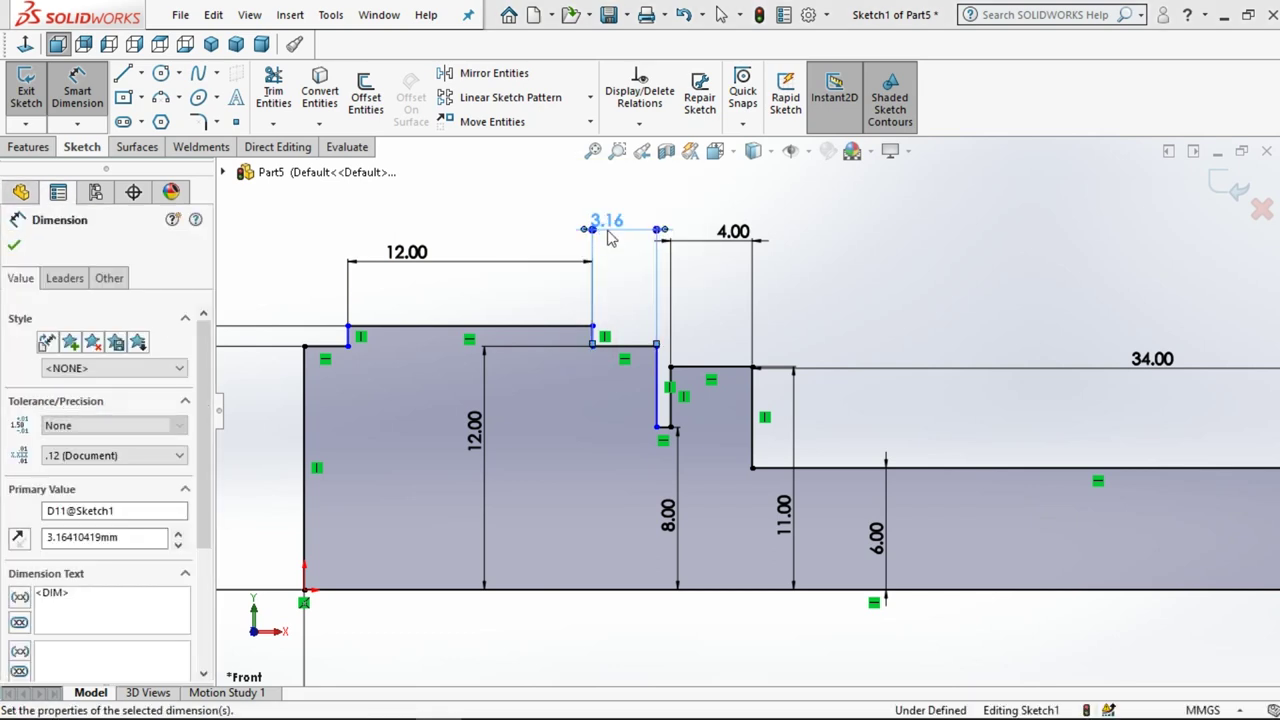
click(888, 283)
key(f)
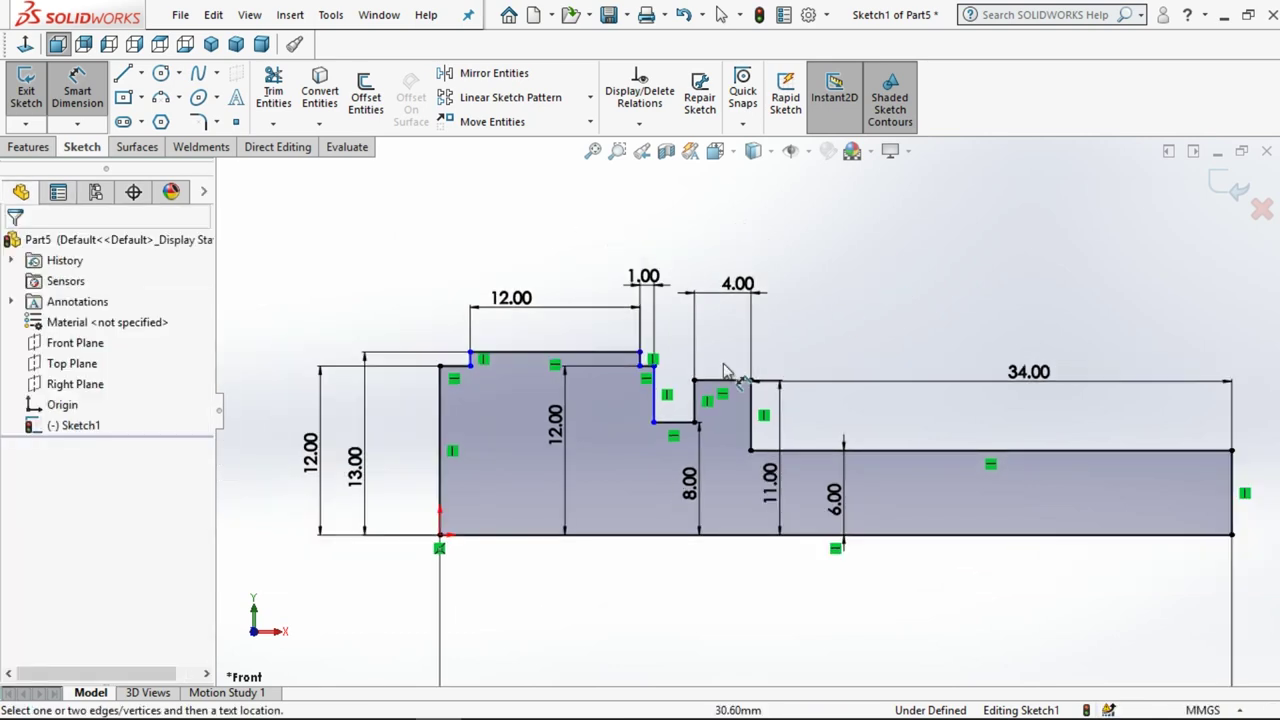
- Add a 1 mm left corner offset, fully defining the sketch
click(449, 351)
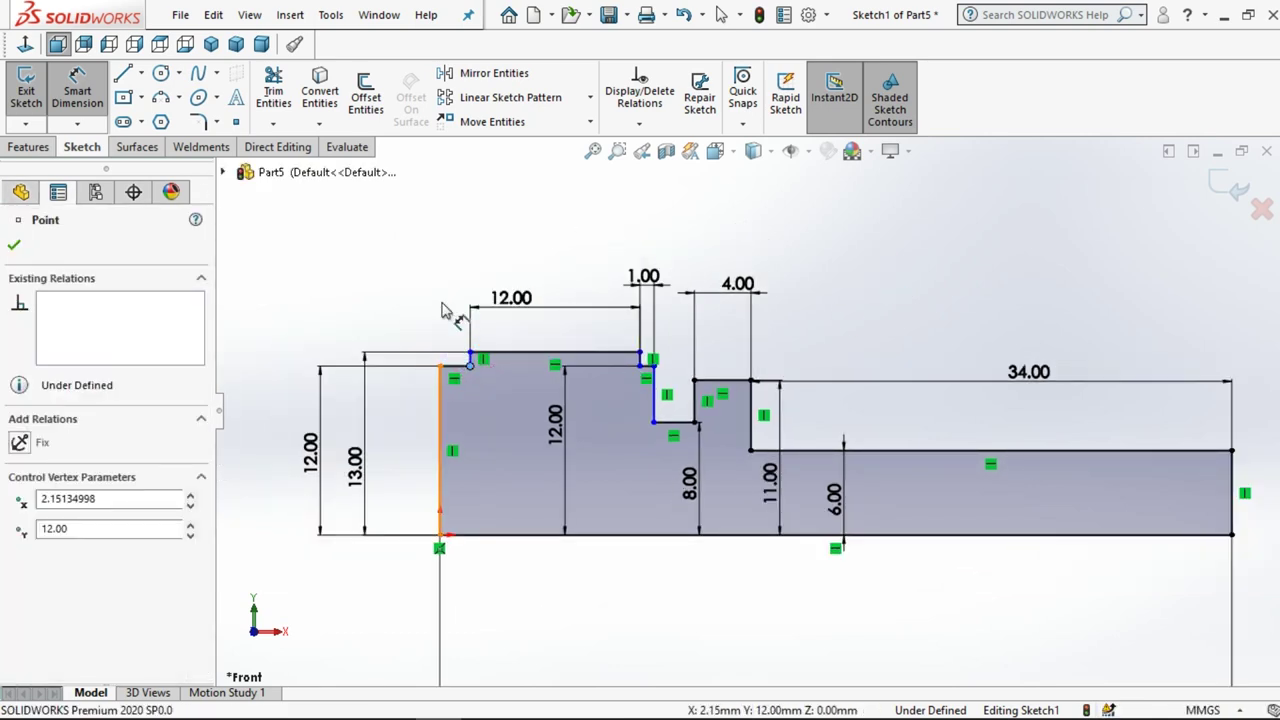
click(441, 320)
click(445, 310)
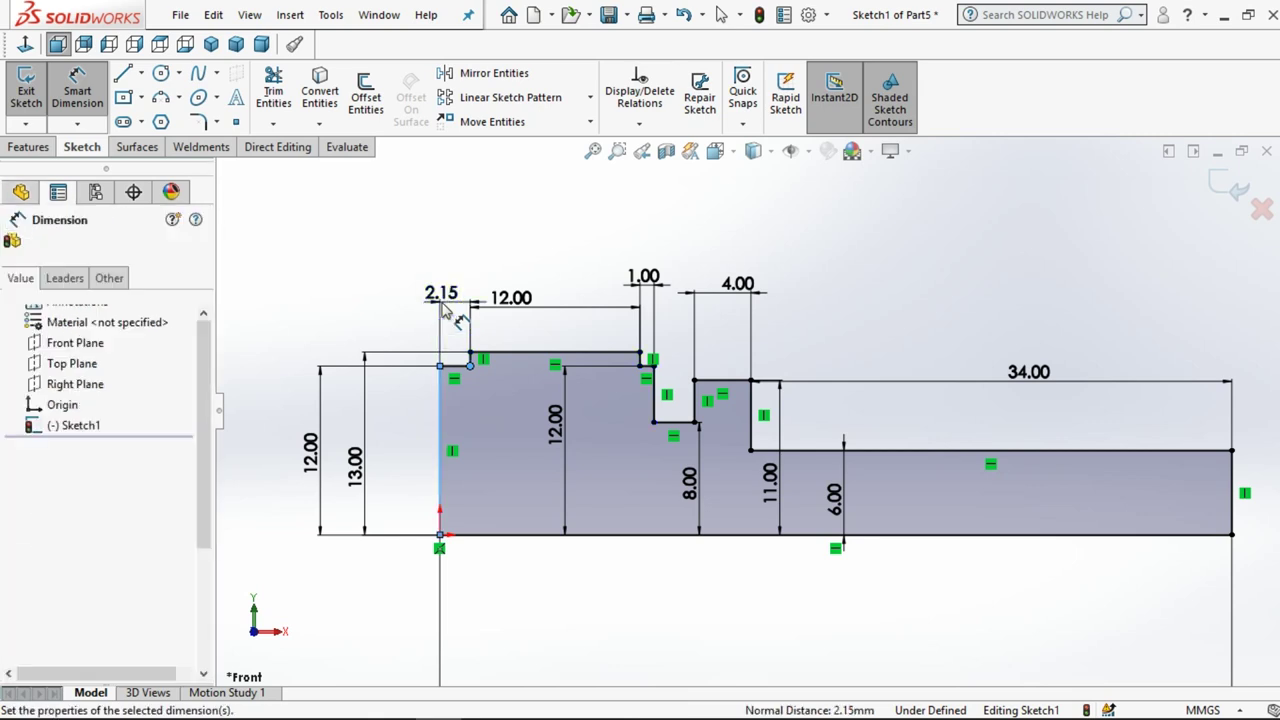
text(1)
key(Escape)
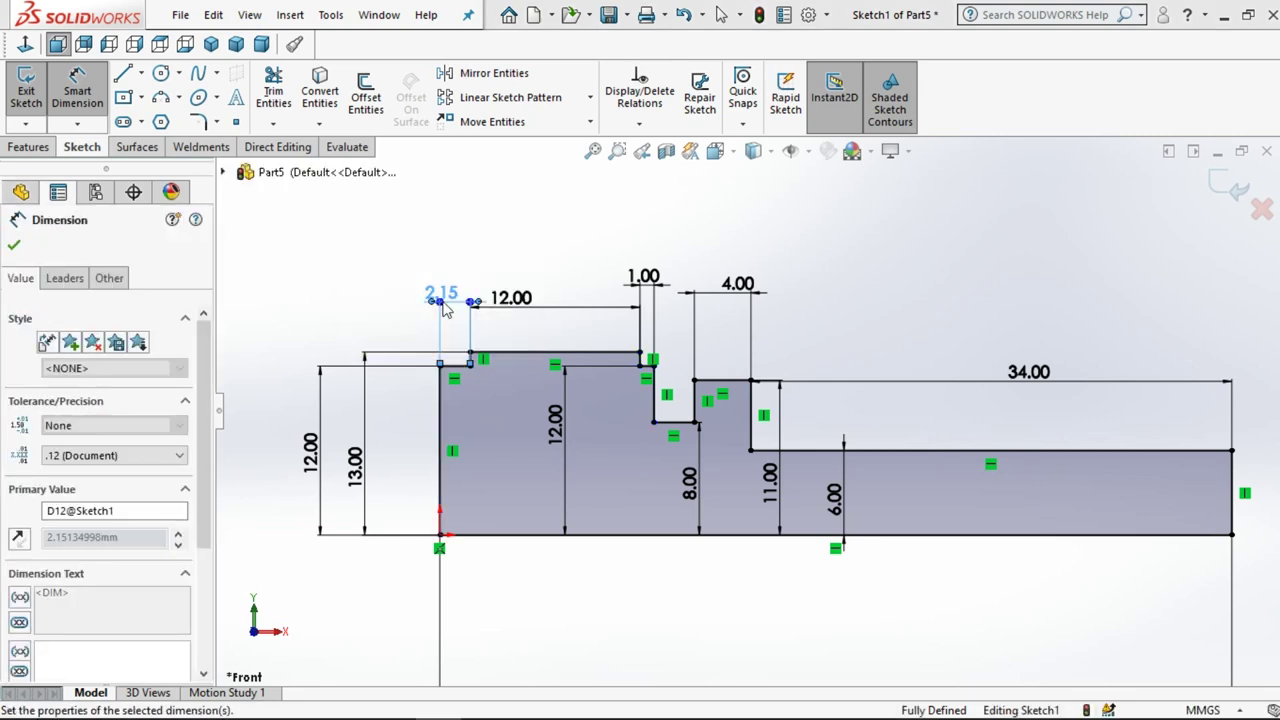
click(834, 362)
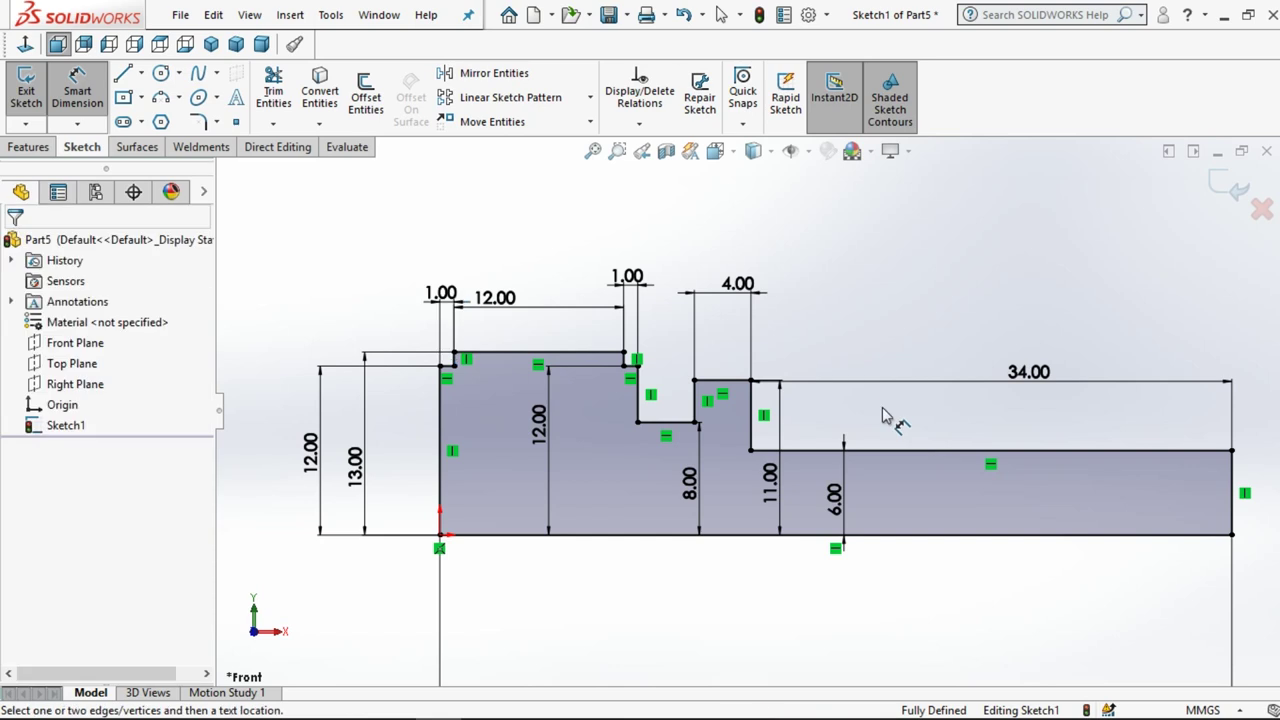
scroll(883, 416, up, 3)
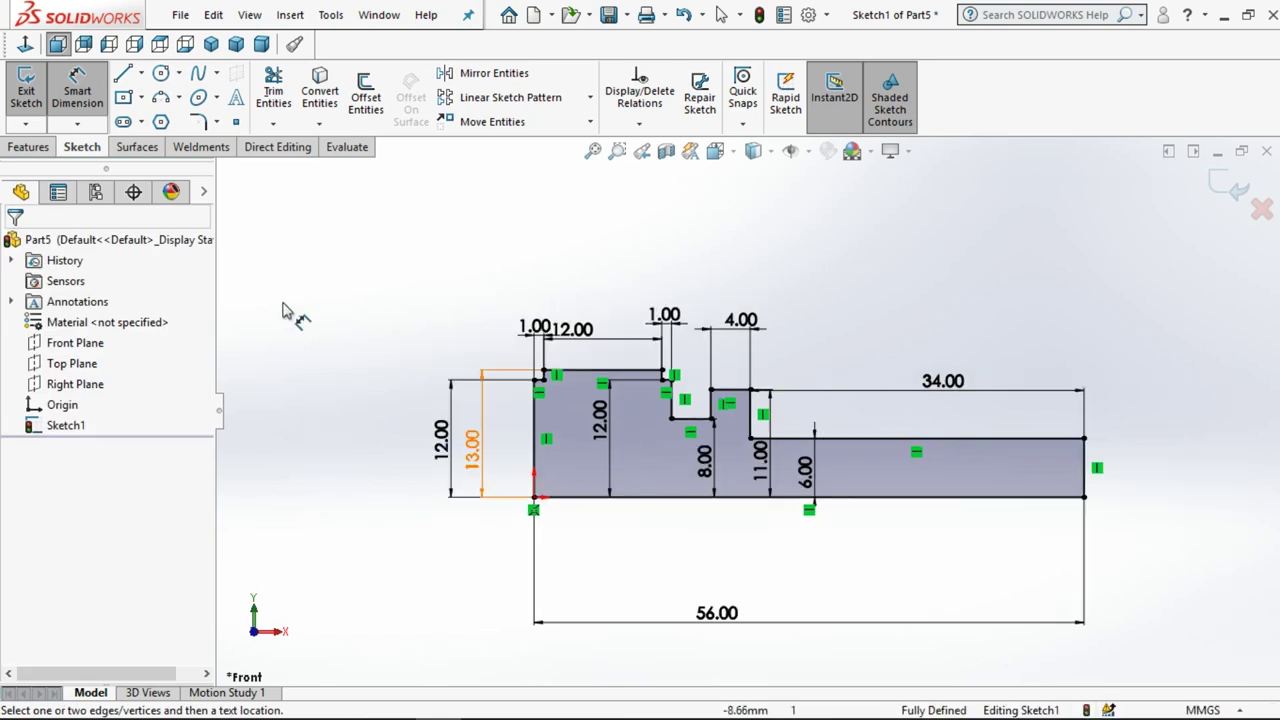
- Revolve the profile 360° Blind about the bottom line (Line1)
click(27, 147)
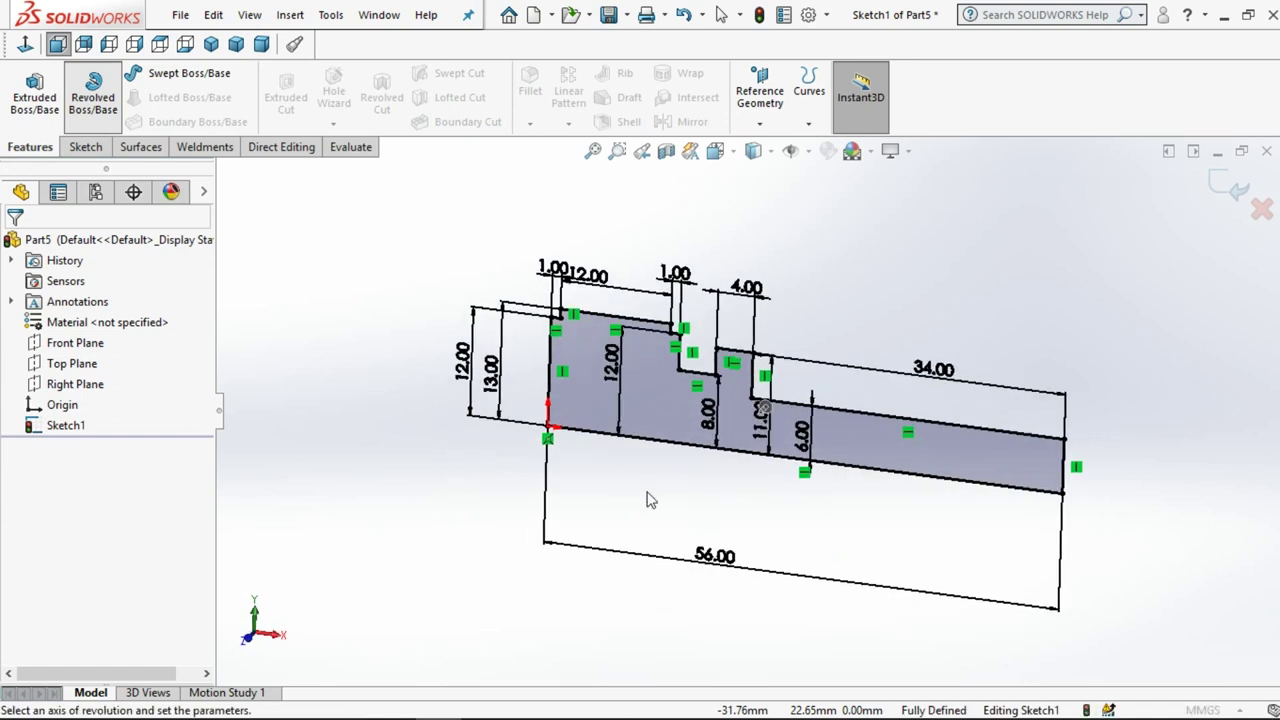
click(669, 420)
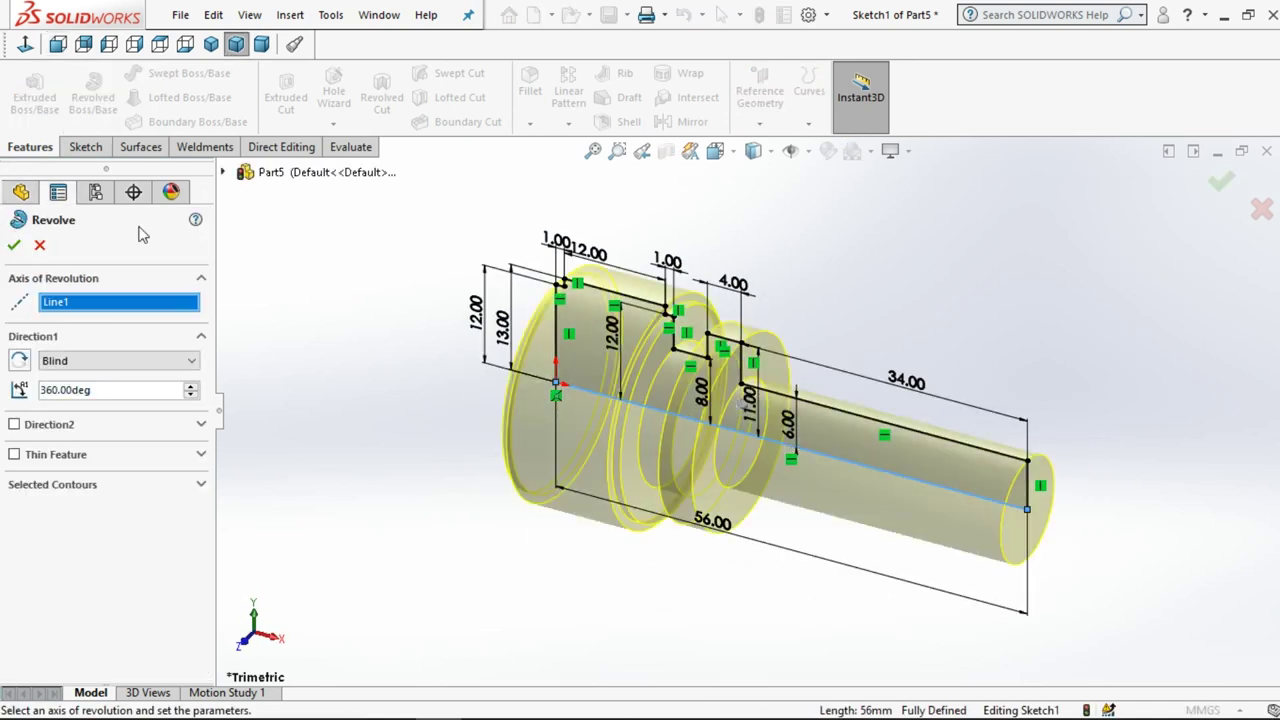
click(10, 244)
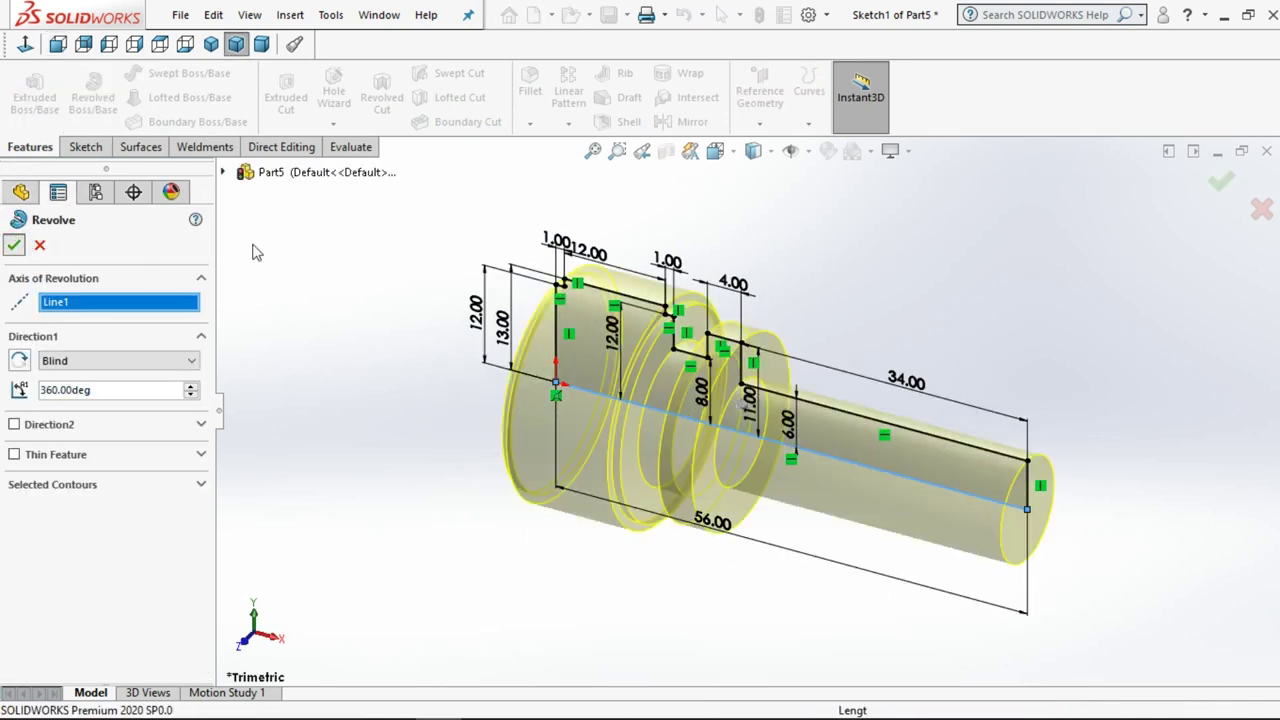
- Start Sketch2 on the head's end face with a horizontal centreline from the origin
middle_drag(447, 384, 586, 408)
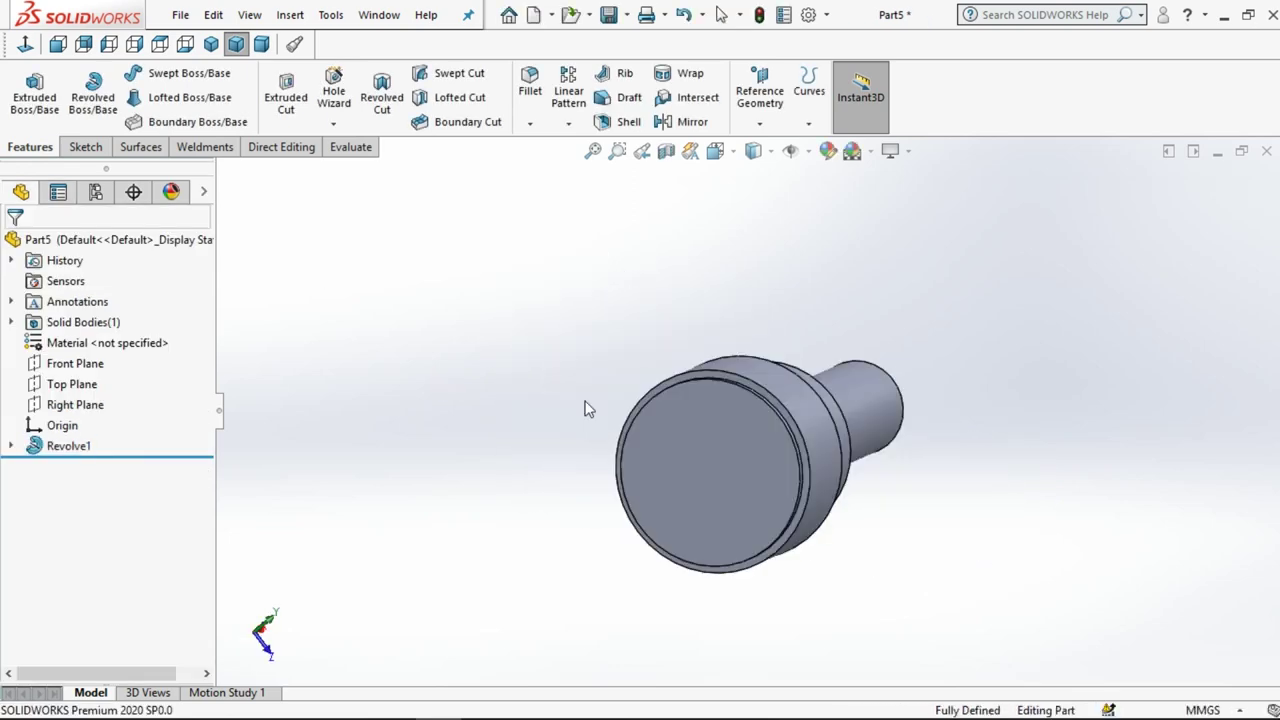
scroll(787, 425, down, 3)
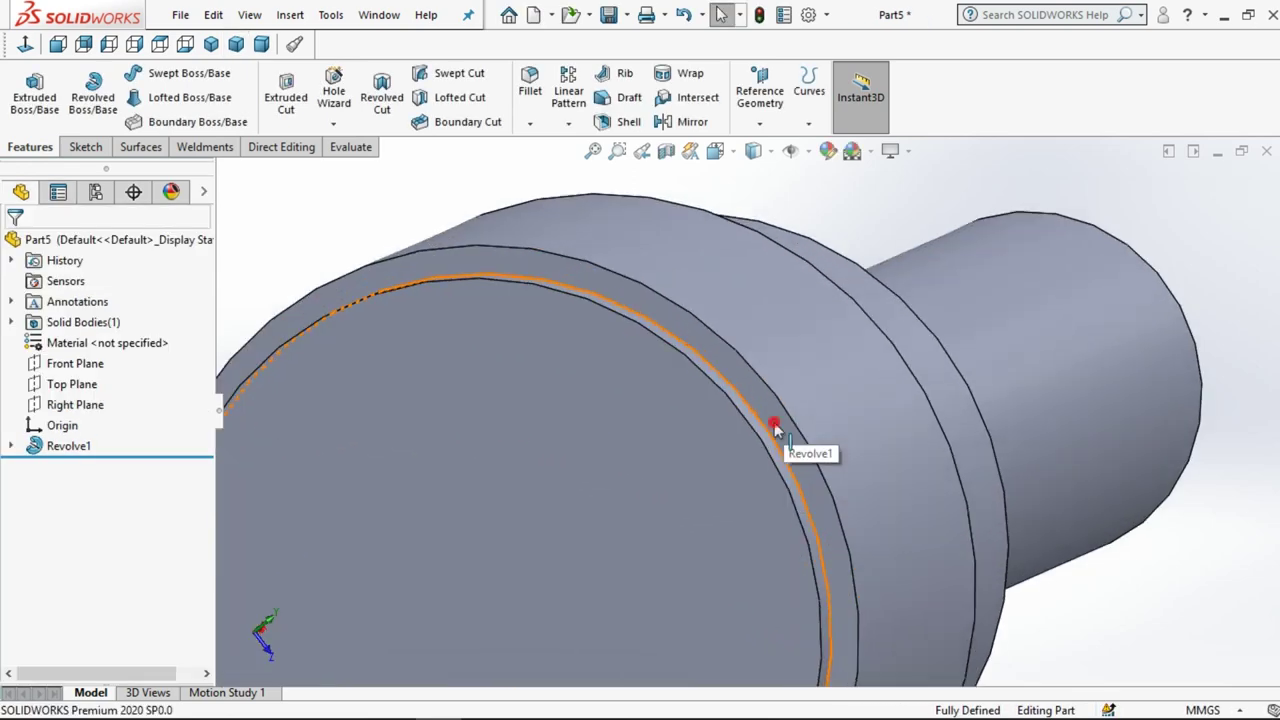
click(774, 422)
click(857, 366)
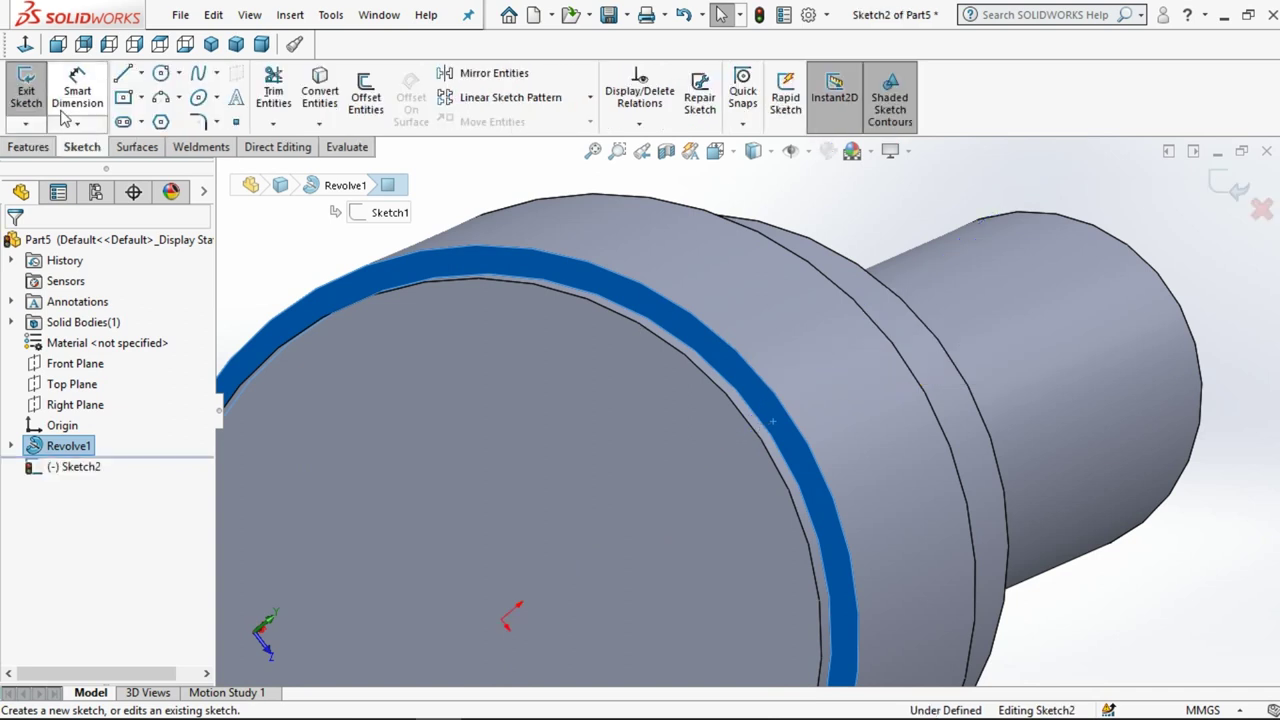
click(355, 288)
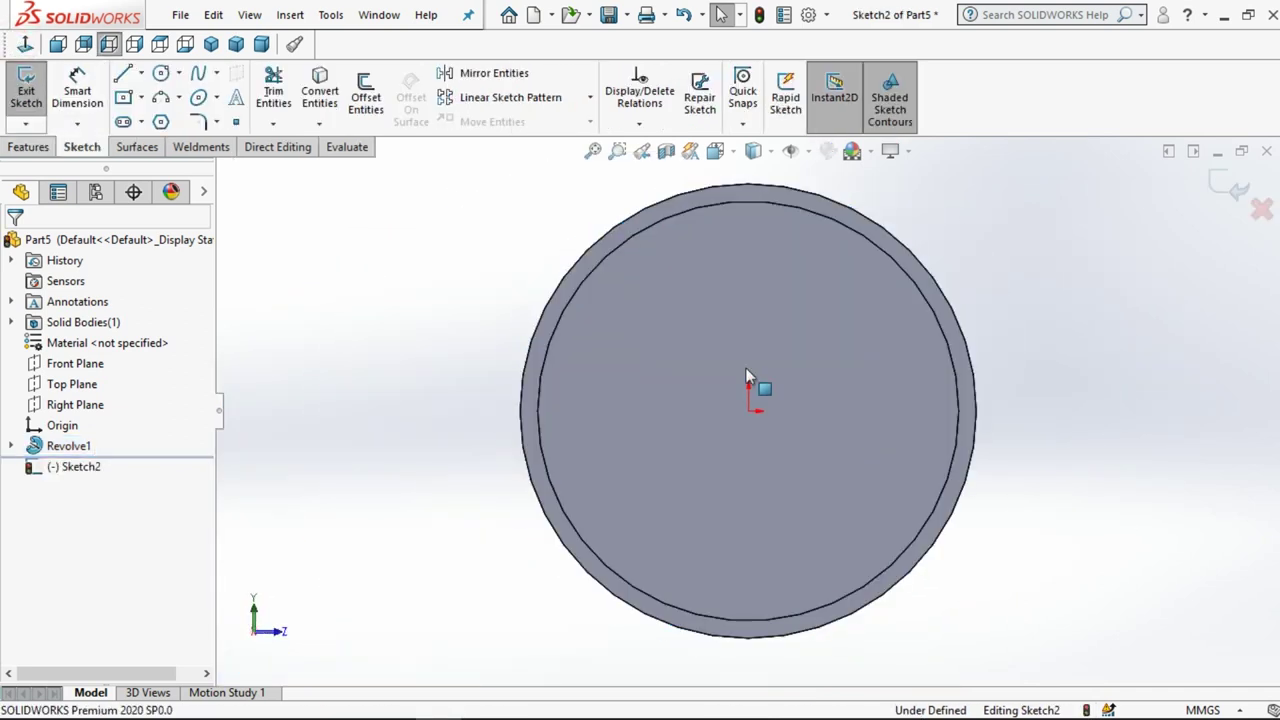
click(140, 73)
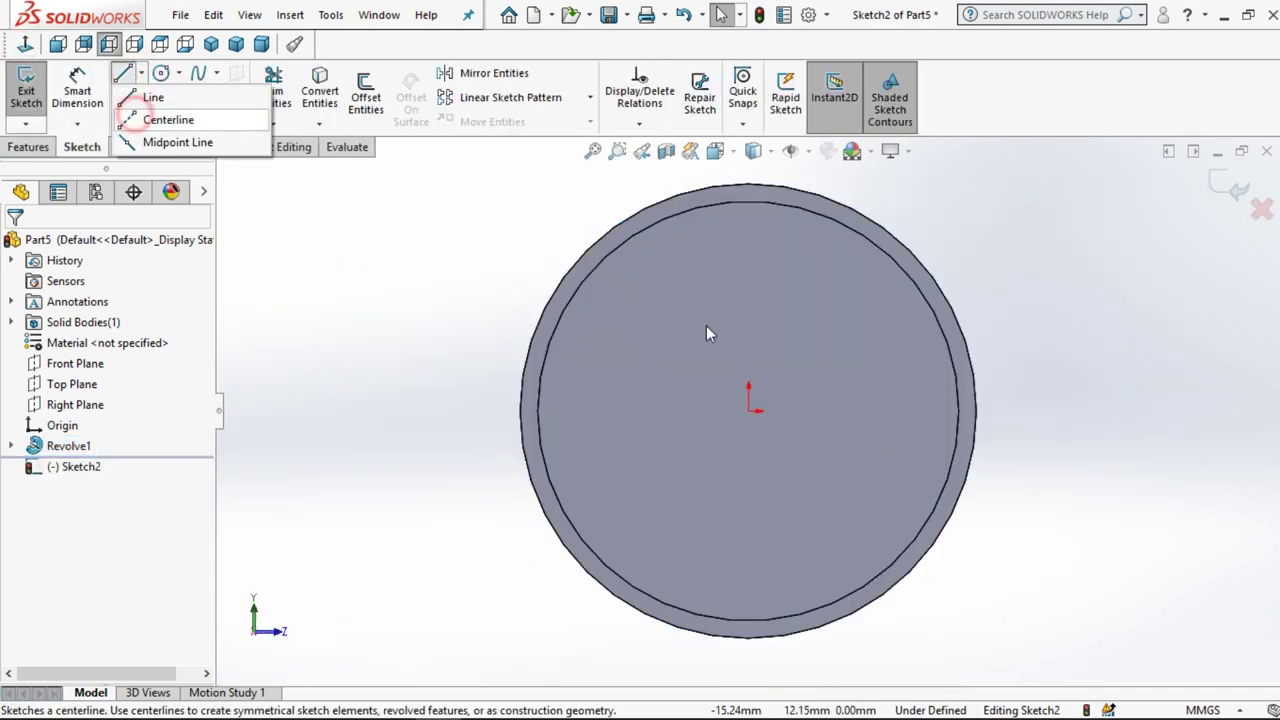
click(168, 117)
click(750, 412)
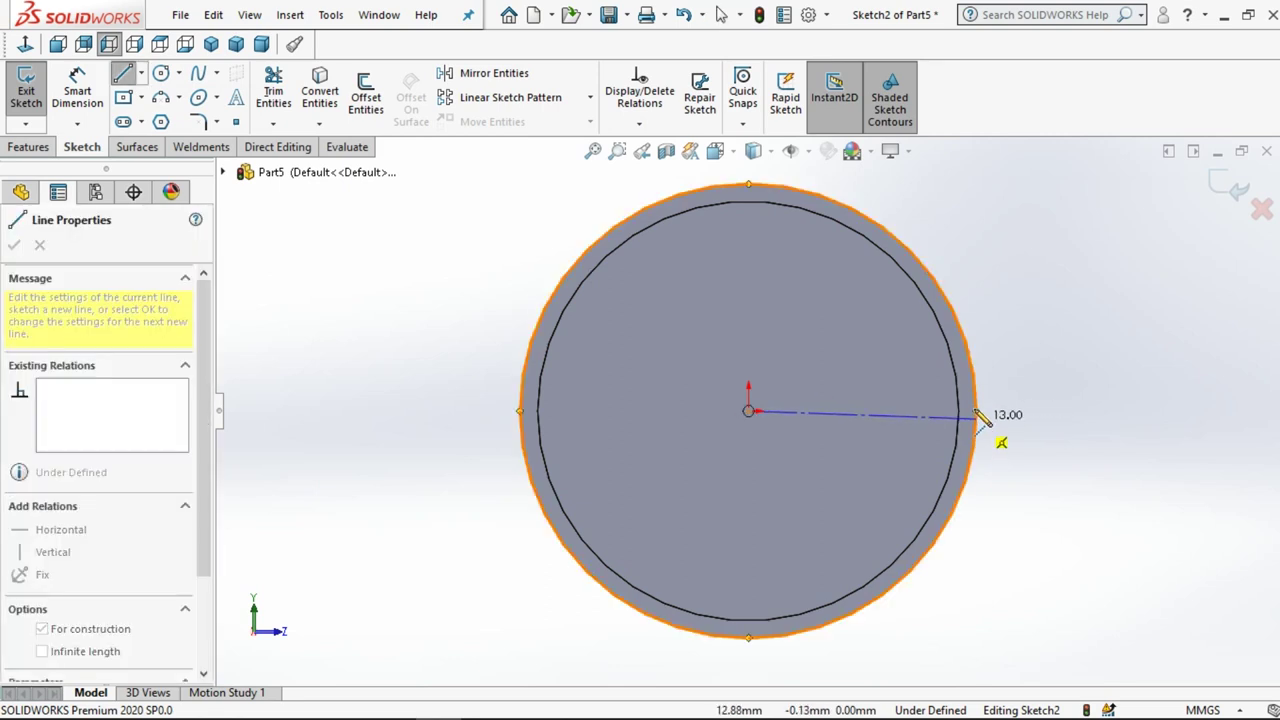
click(976, 411)
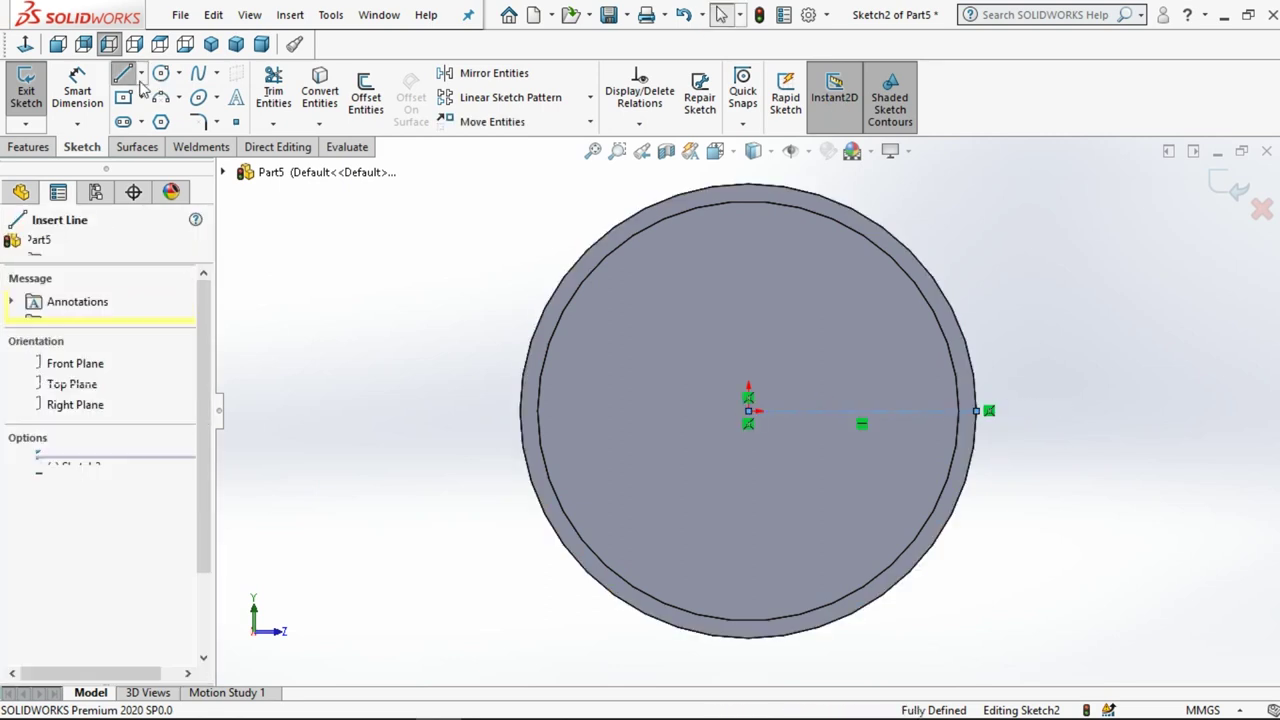
- Draw a V of two lines from the inner edge up to the outer edge and back
scroll(1080, 432, down, 3)
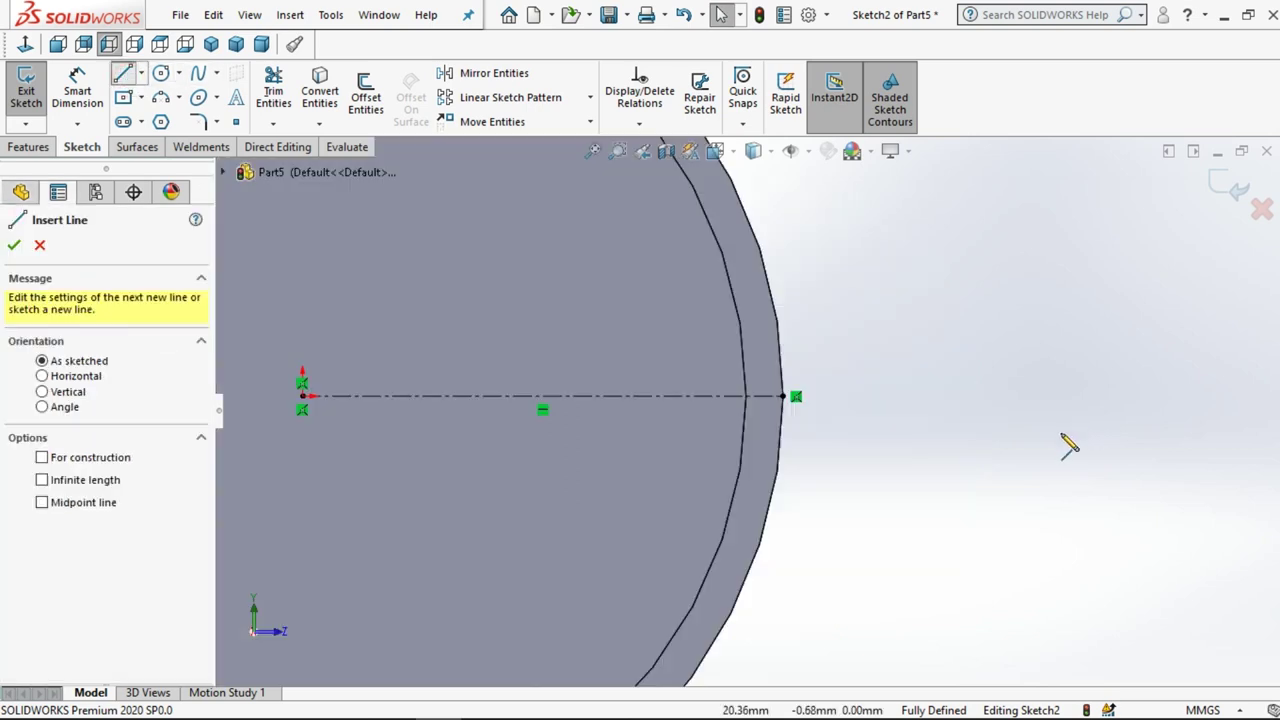
scroll(1066, 443, down, 2)
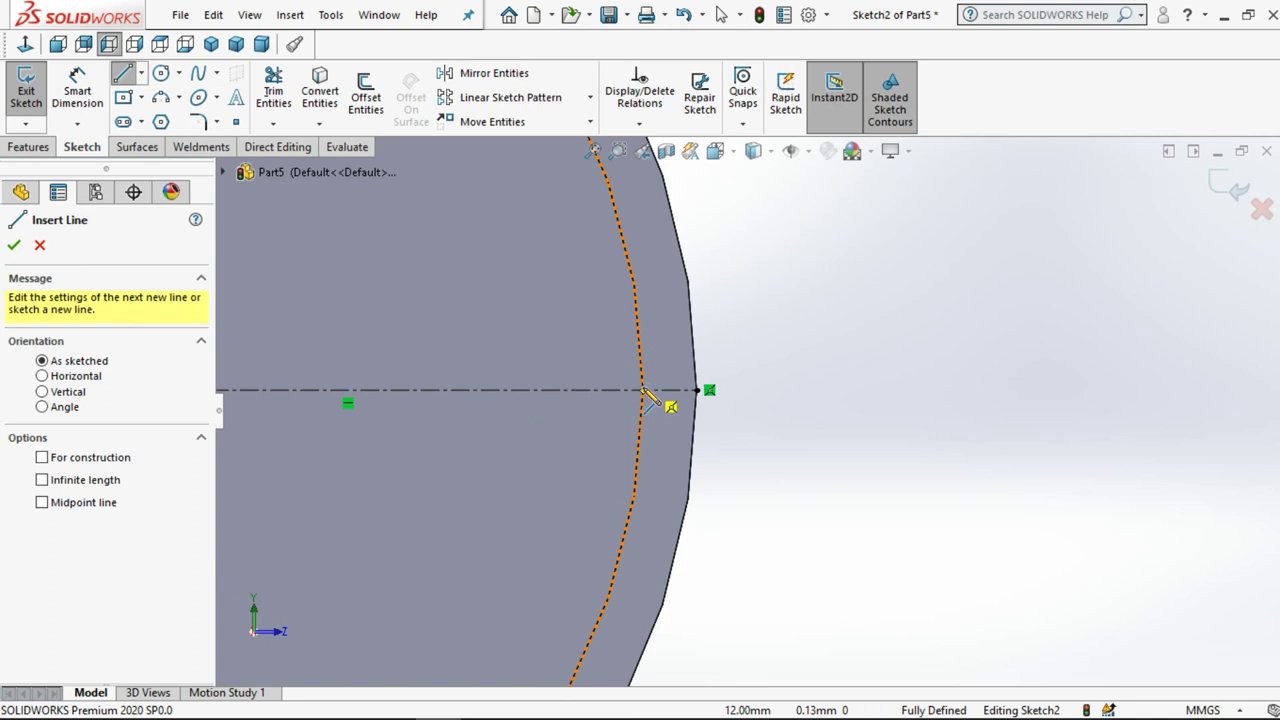
click(643, 390)
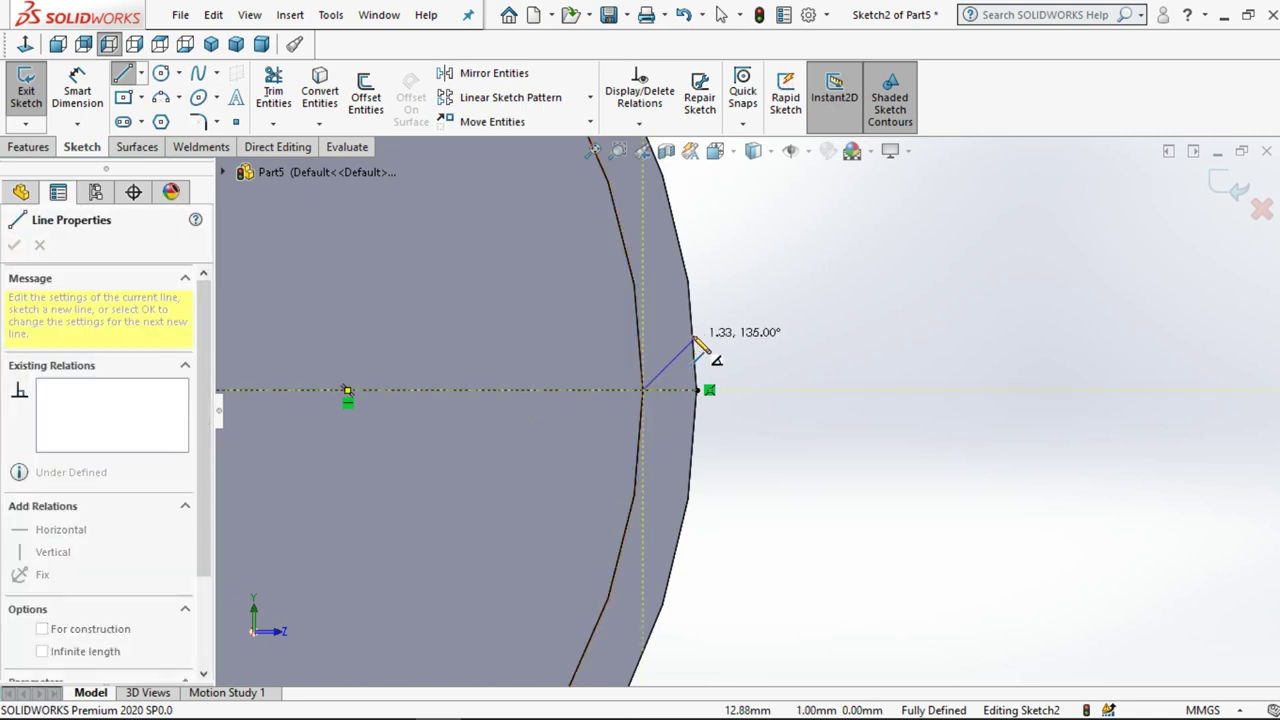
click(697, 342)
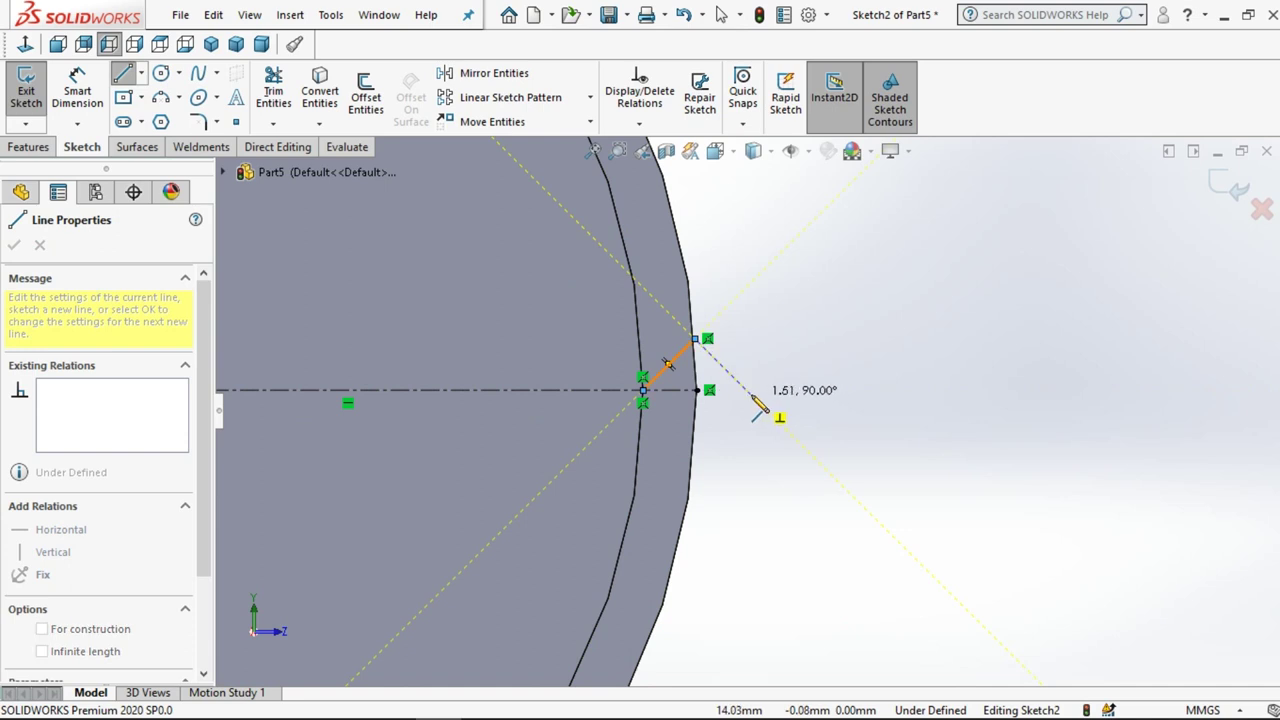
click(745, 390)
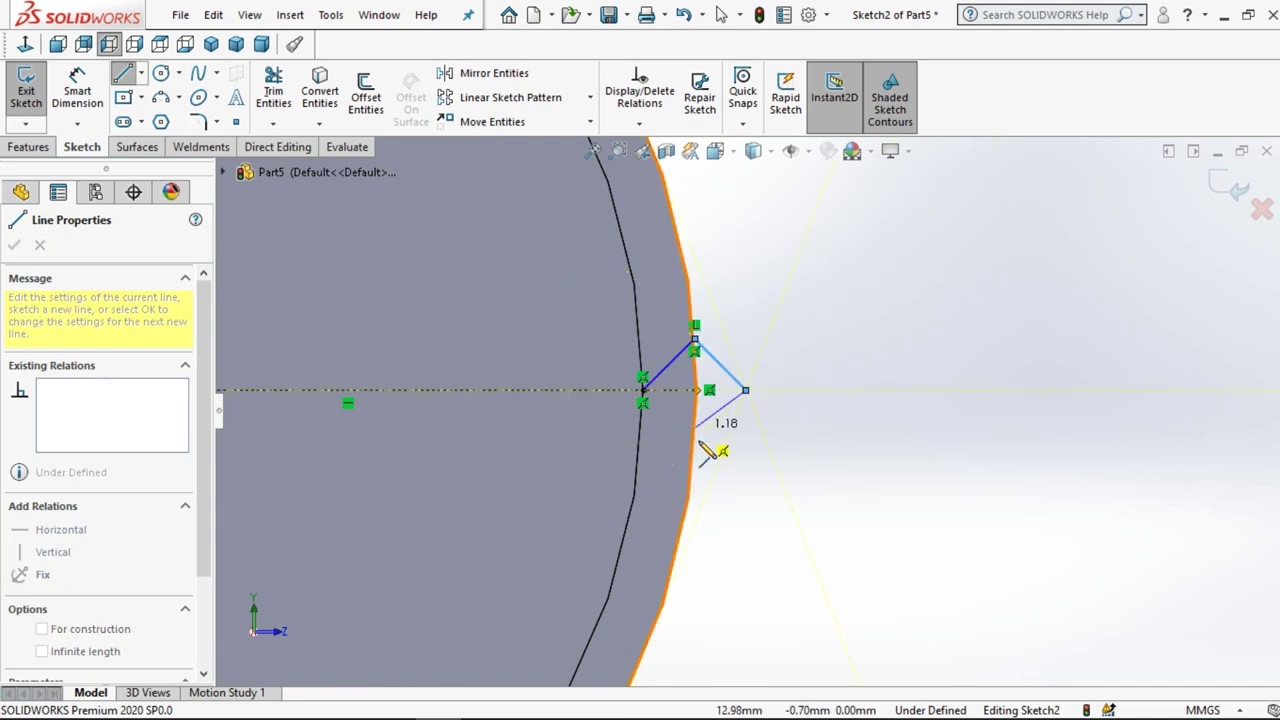
click(721, 14)
scroll(748, 385, down, 1)
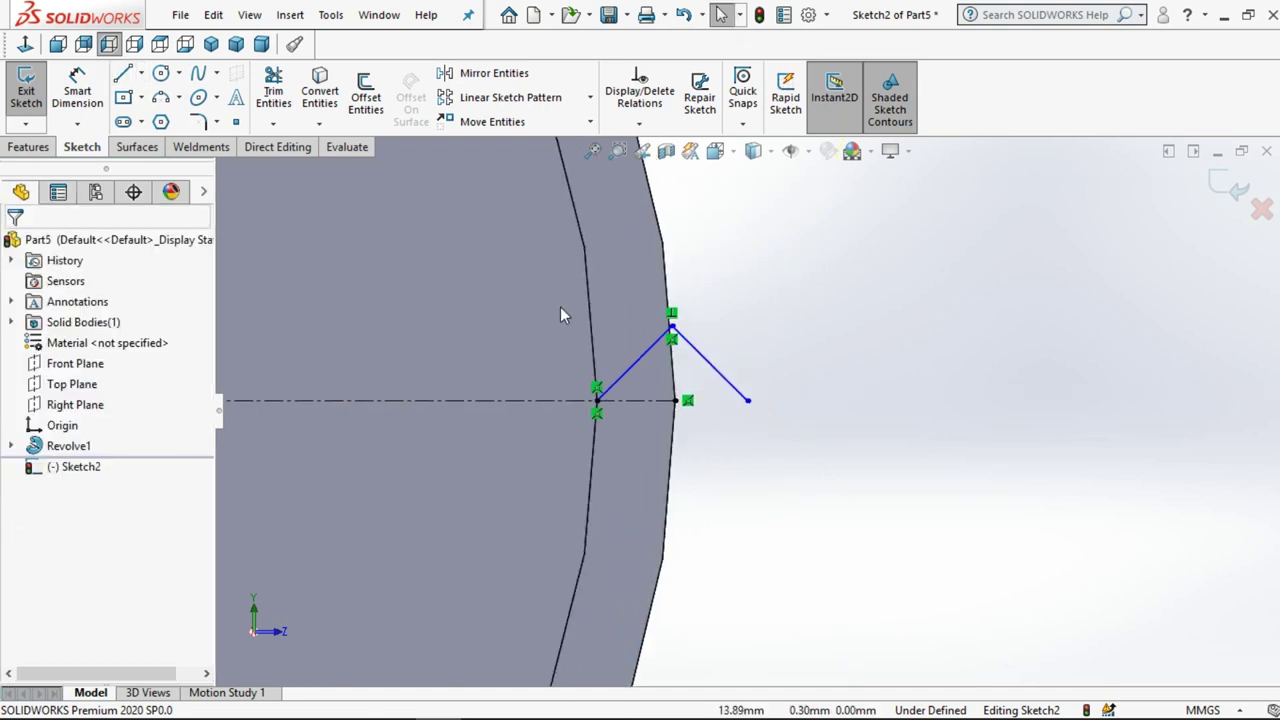
- Dimension the lower line at 45° to the centreline
click(77, 90)
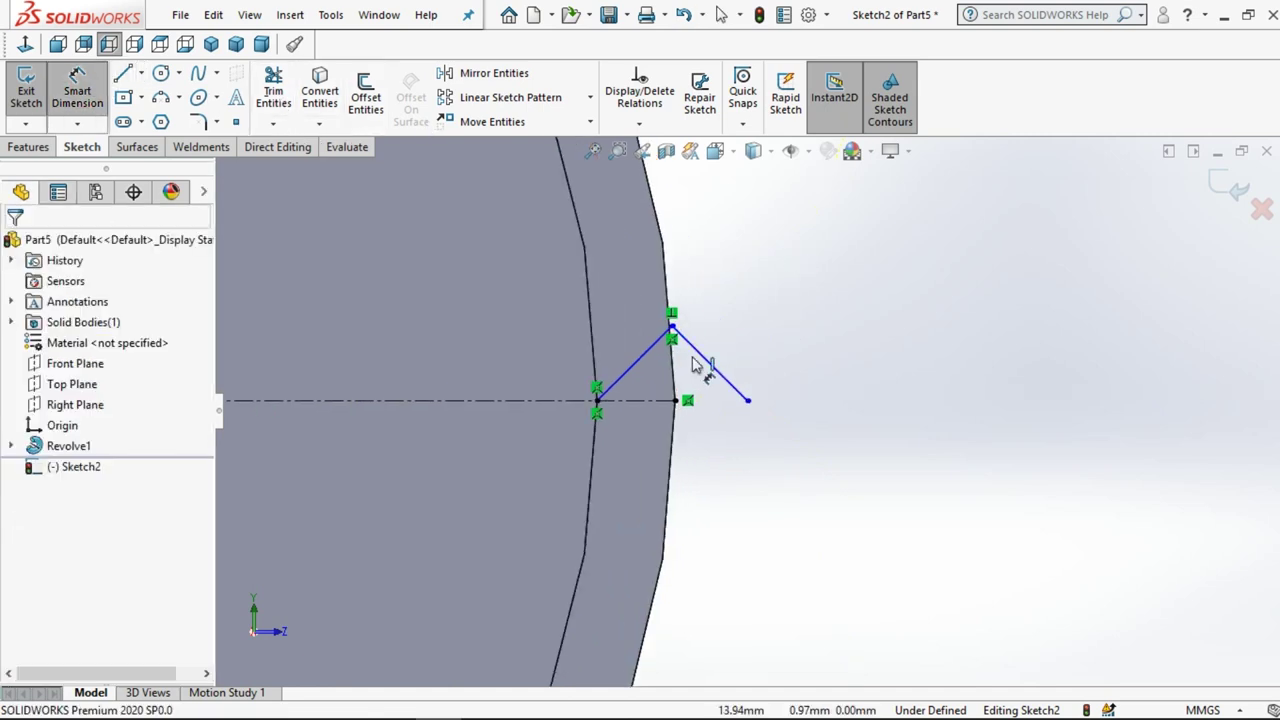
click(648, 362)
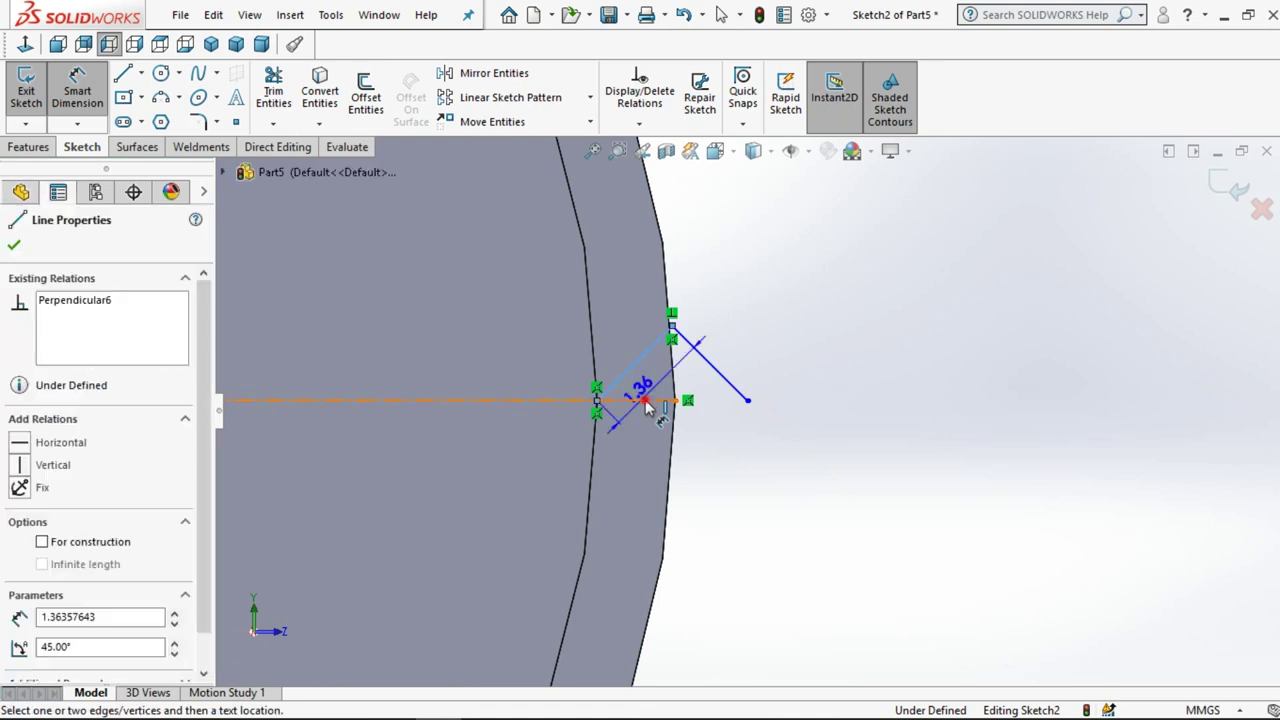
click(685, 400)
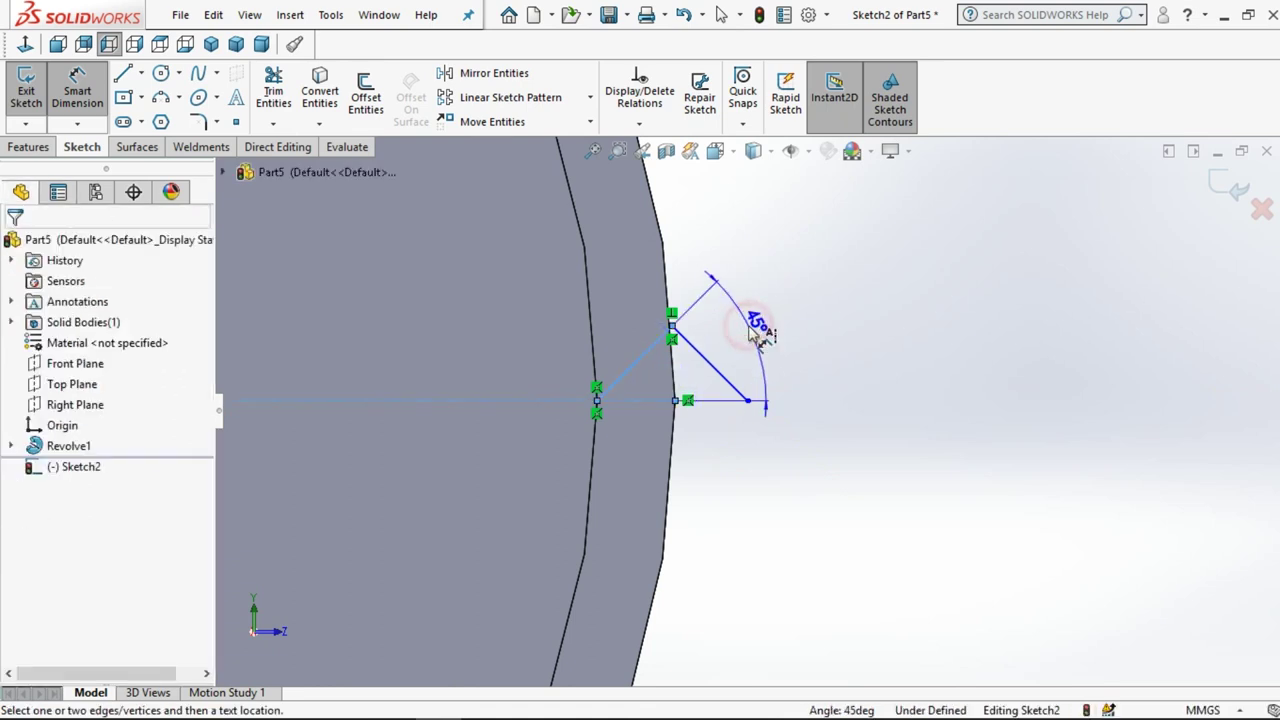
click(755, 333)
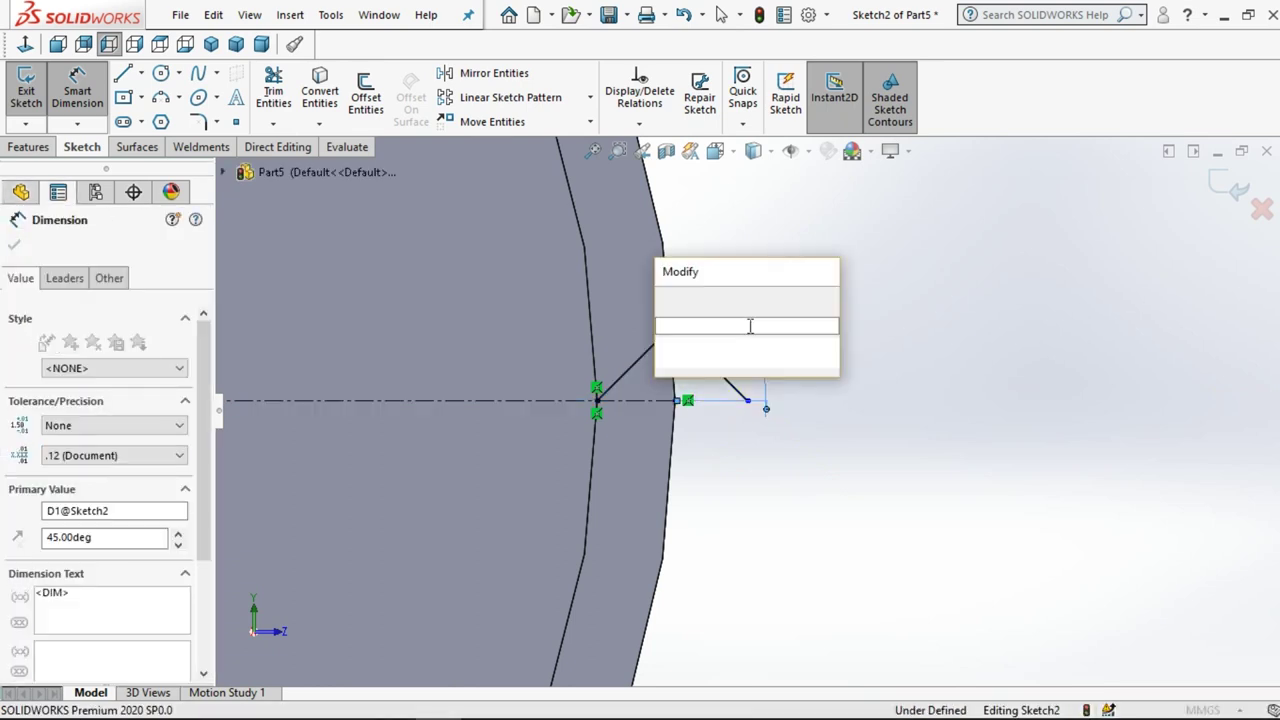
text(45)
key(Return)
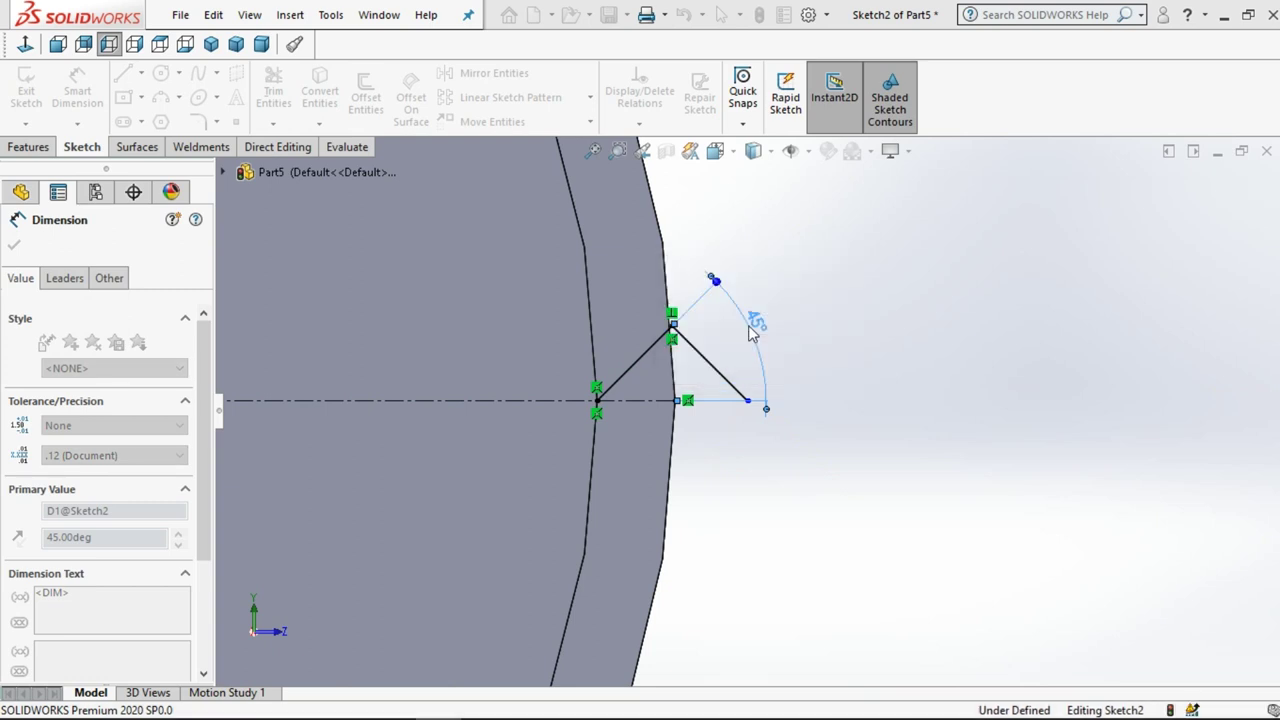
click(820, 322)
key(Escape)
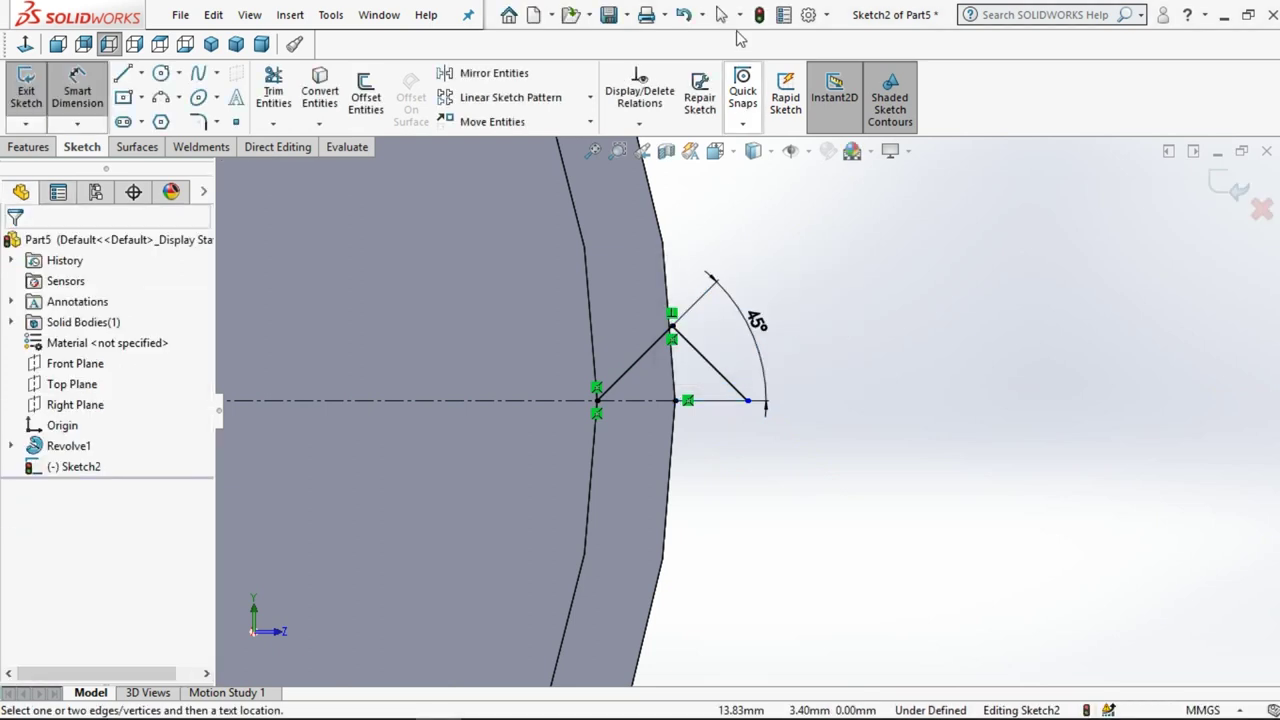
- Mirror Line2 and Line3 about the centreline into a closed diamond and exit Sketch2
click(724, 18)
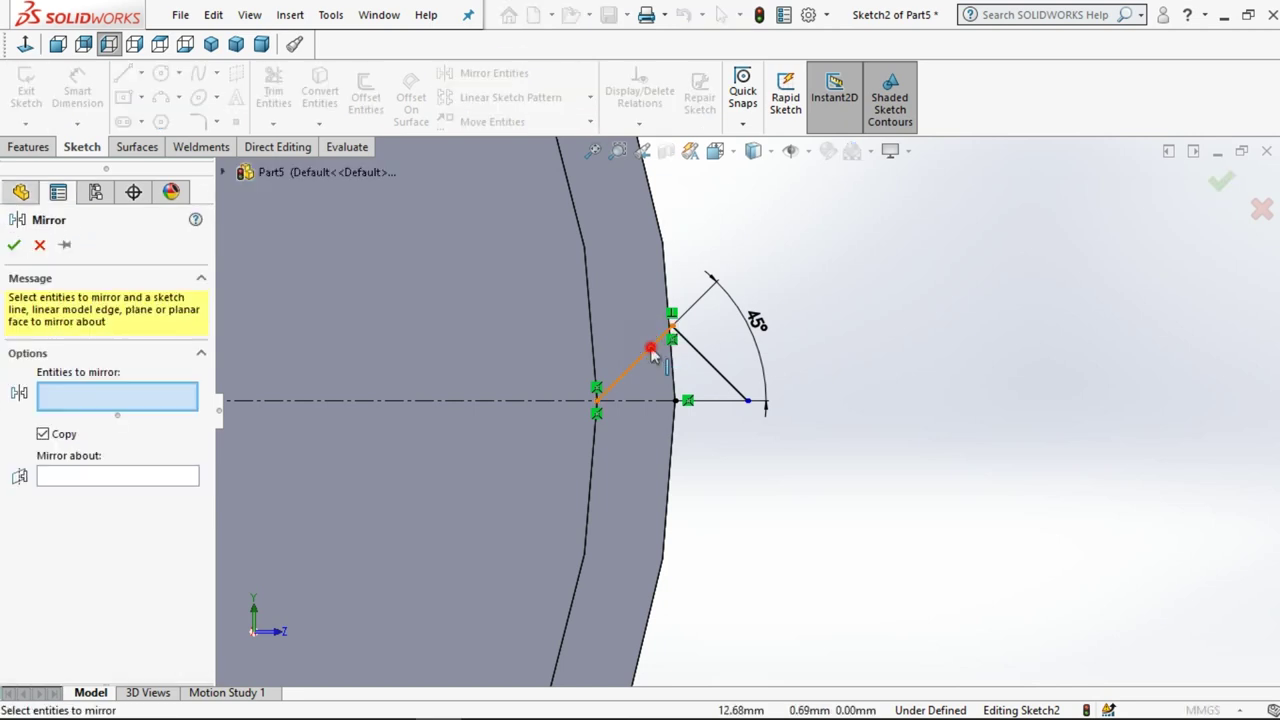
click(705, 362)
click(705, 362)
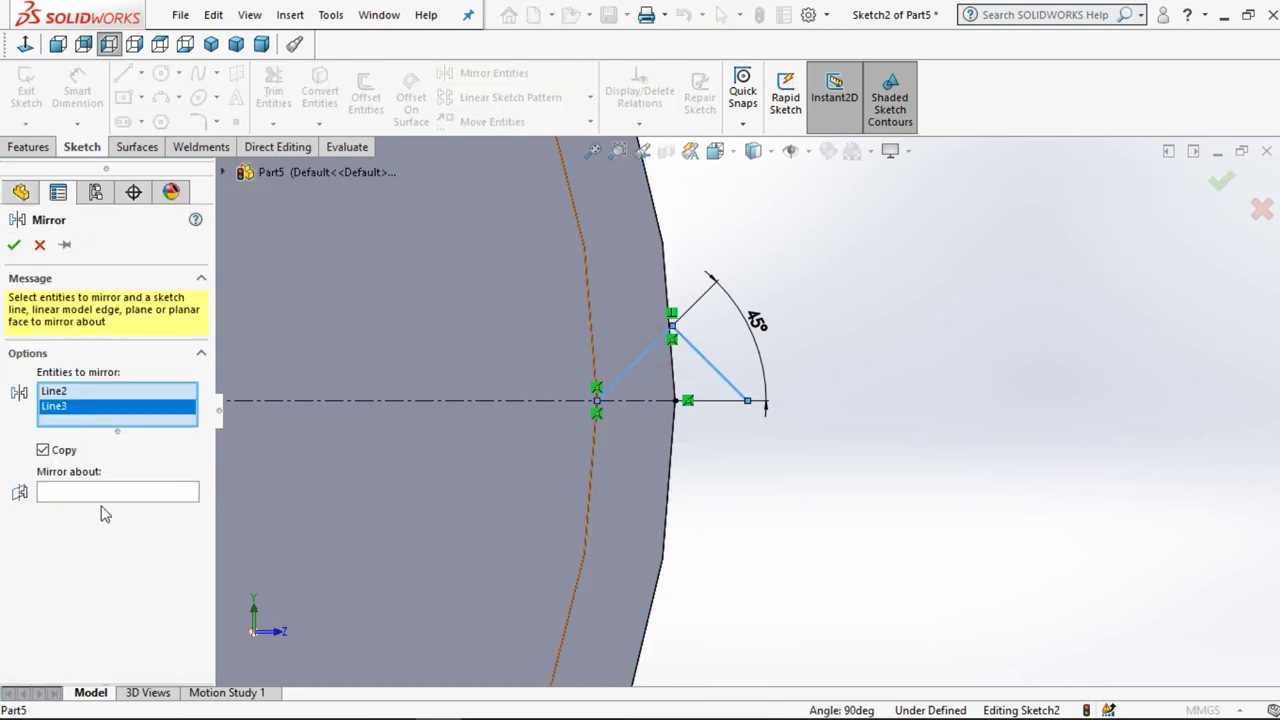
click(323, 399)
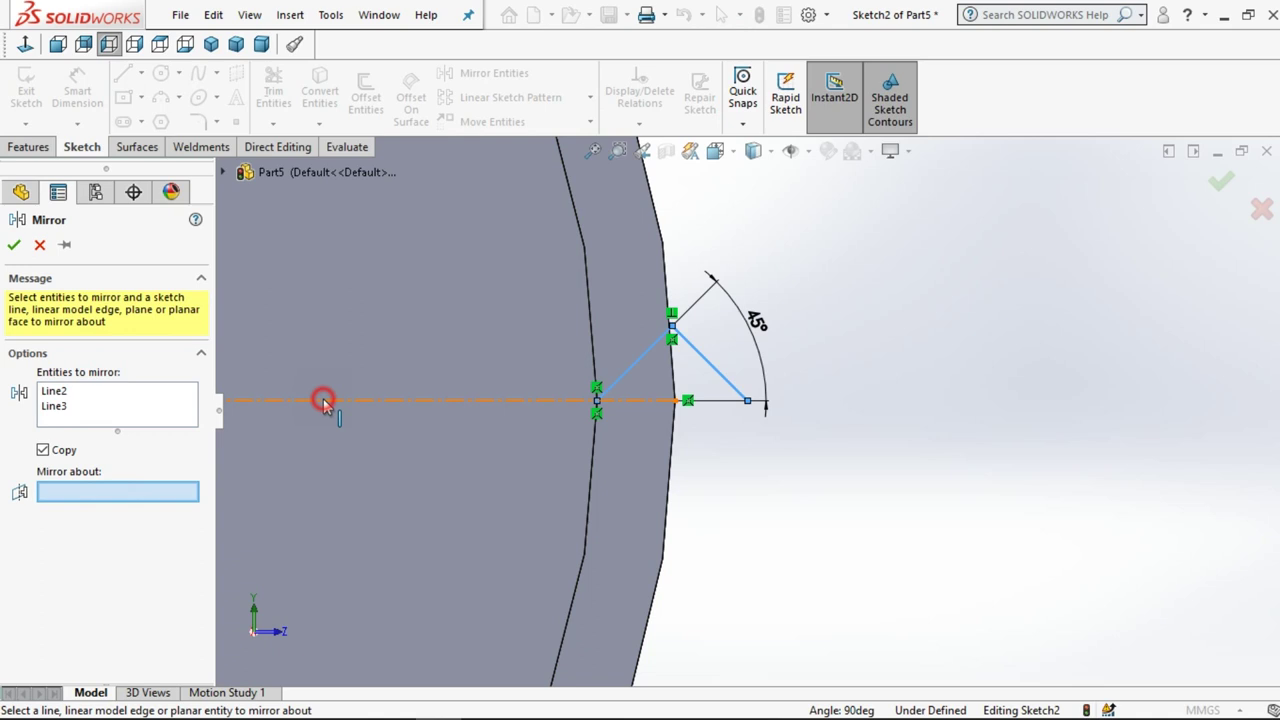
click(13, 246)
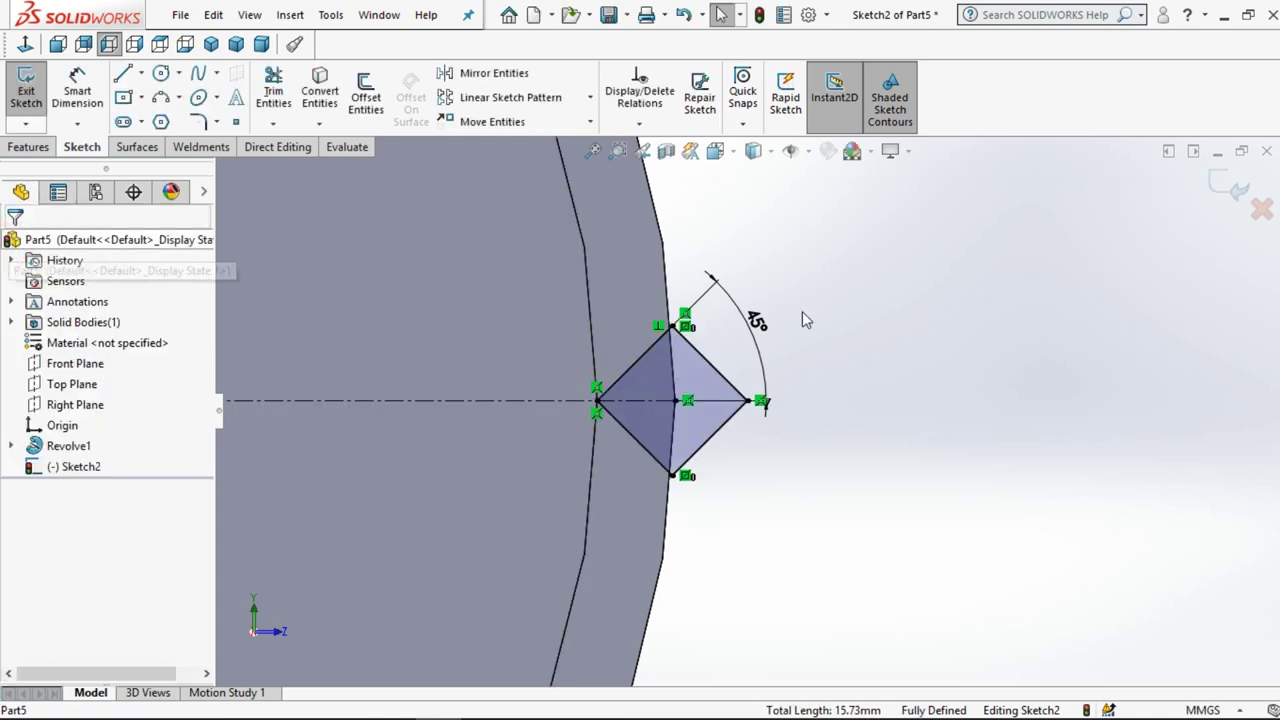
click(1222, 186)
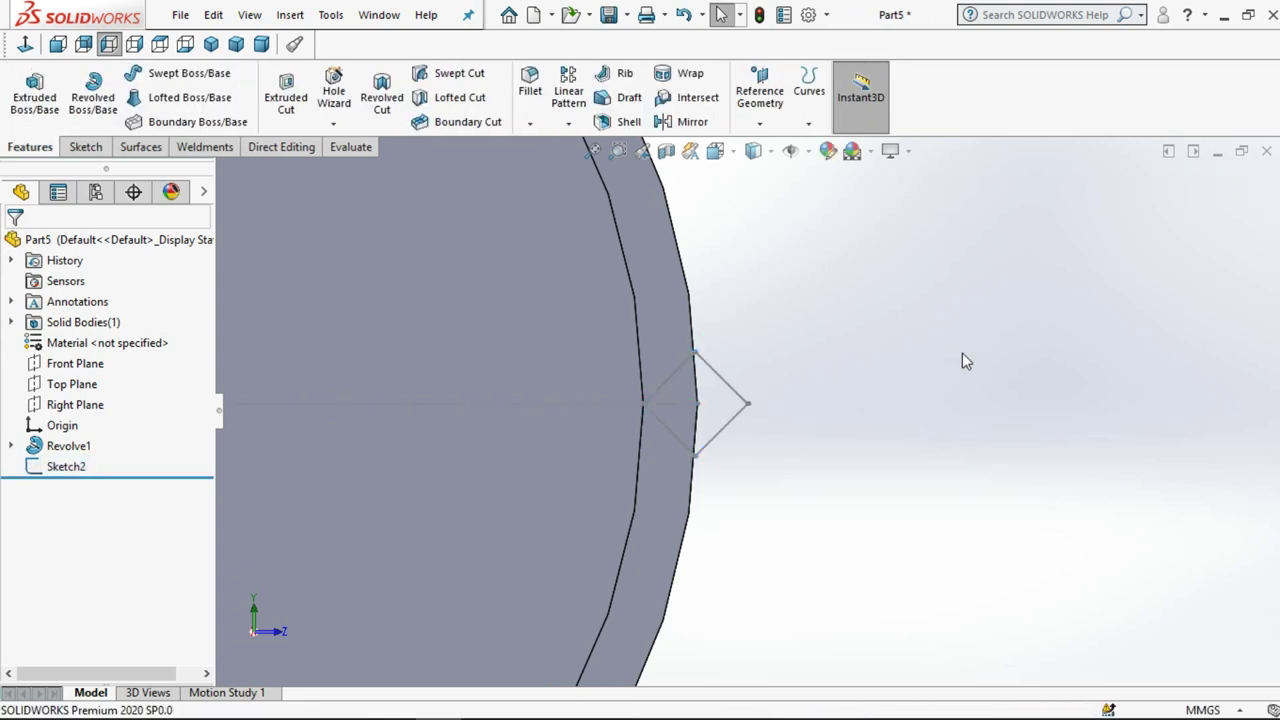
- Sketch on the head's front face and convert its outer edge into a 26 mm circle
click(706, 335)
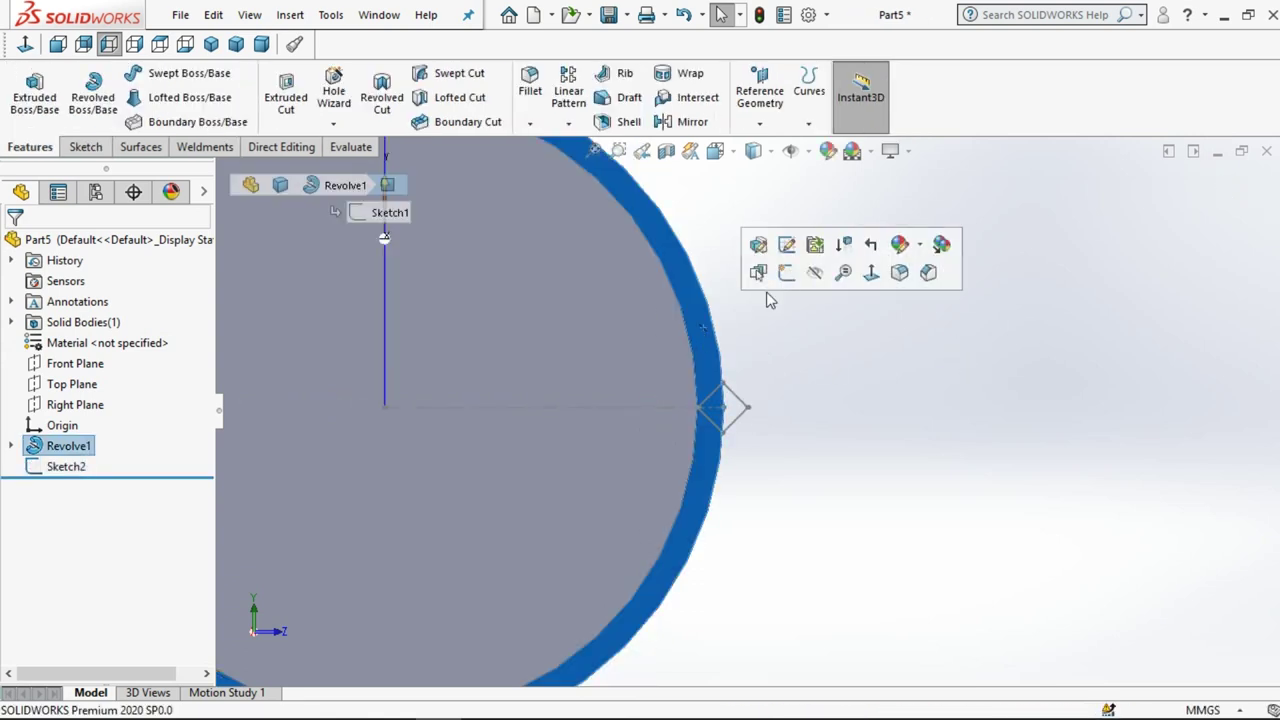
click(780, 277)
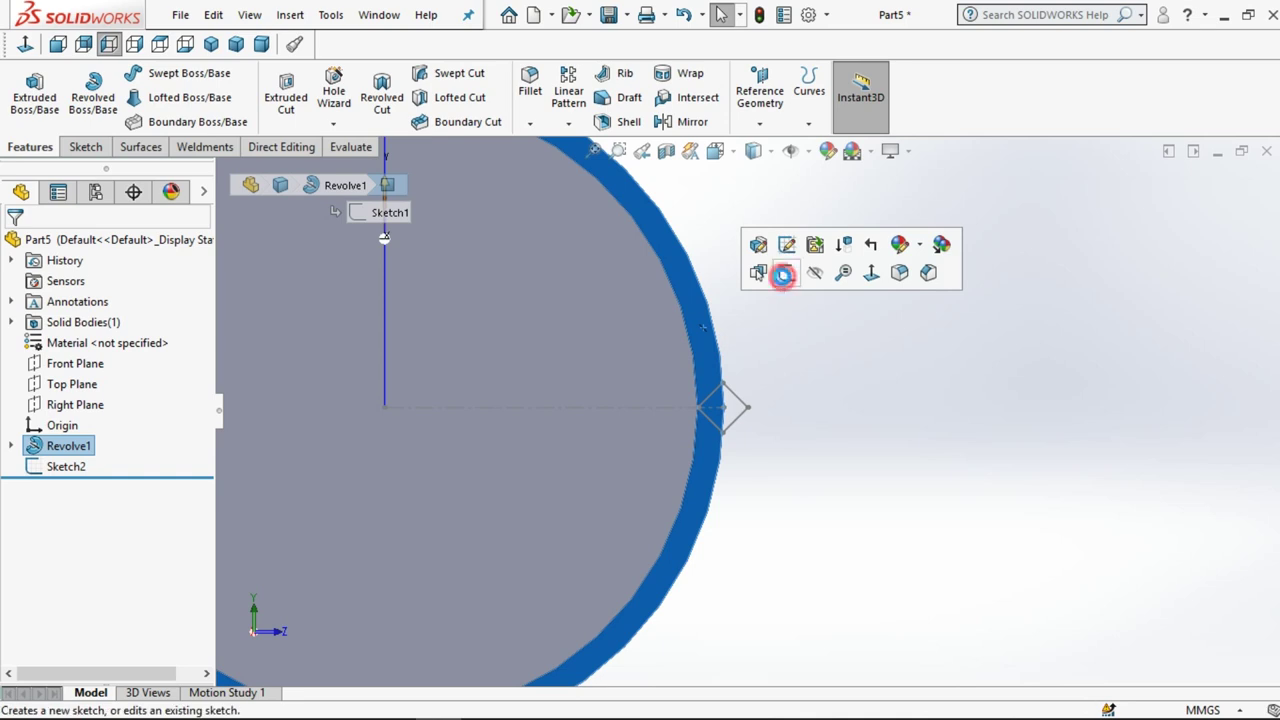
click(714, 337)
click(320, 92)
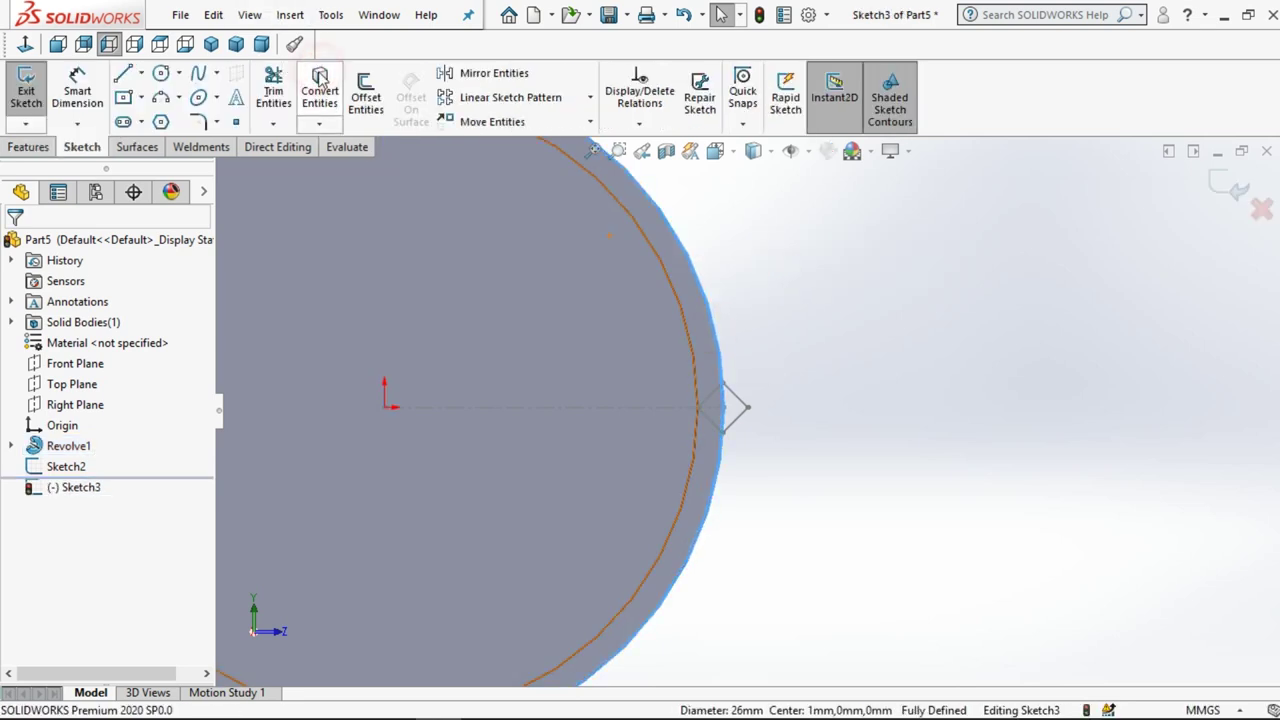
click(868, 212)
click(1218, 184)
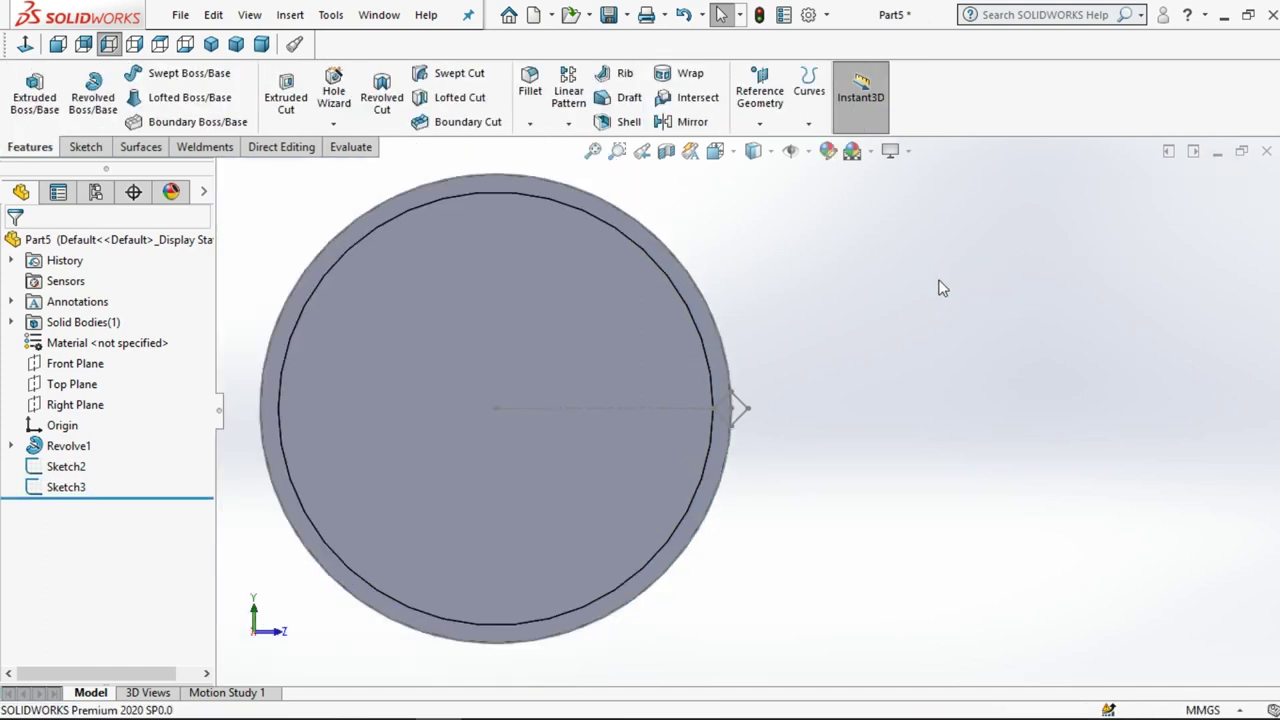
- Start a helix on the head's 26 mm circle, reversed along the shaft, with 60 mm pitch
middle_drag(803, 303, 861, 319)
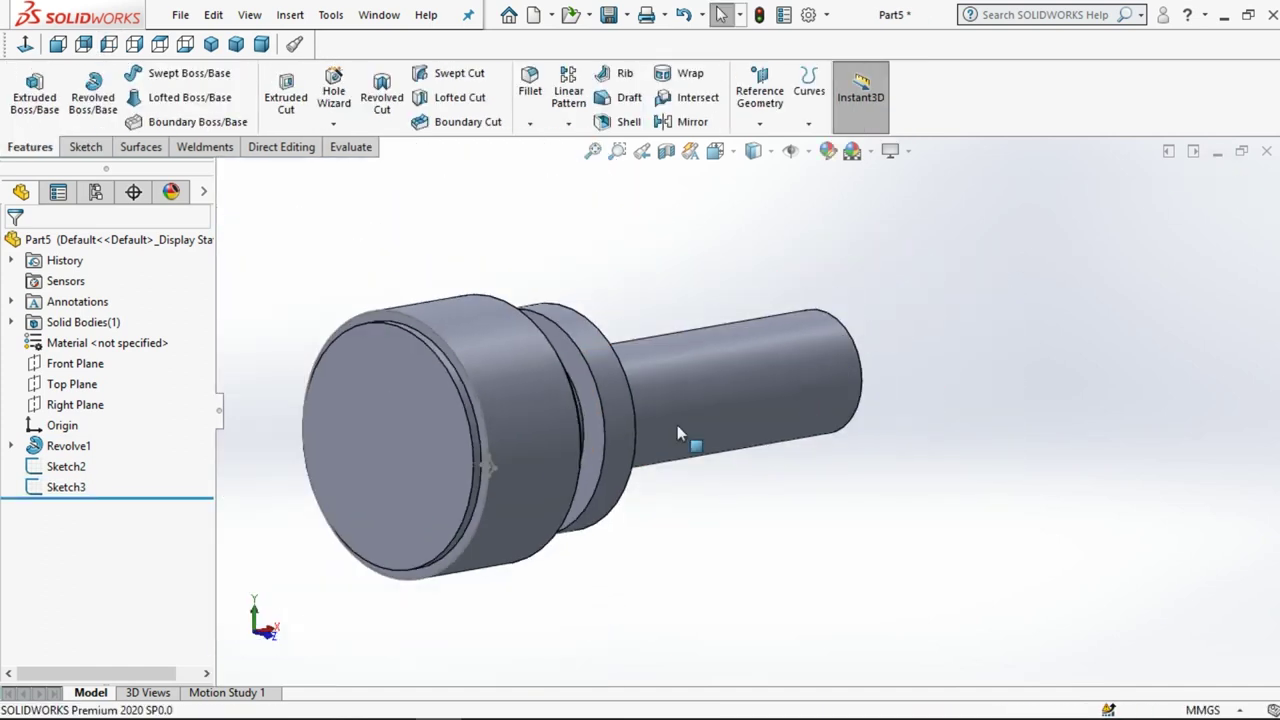
click(541, 196)
click(809, 92)
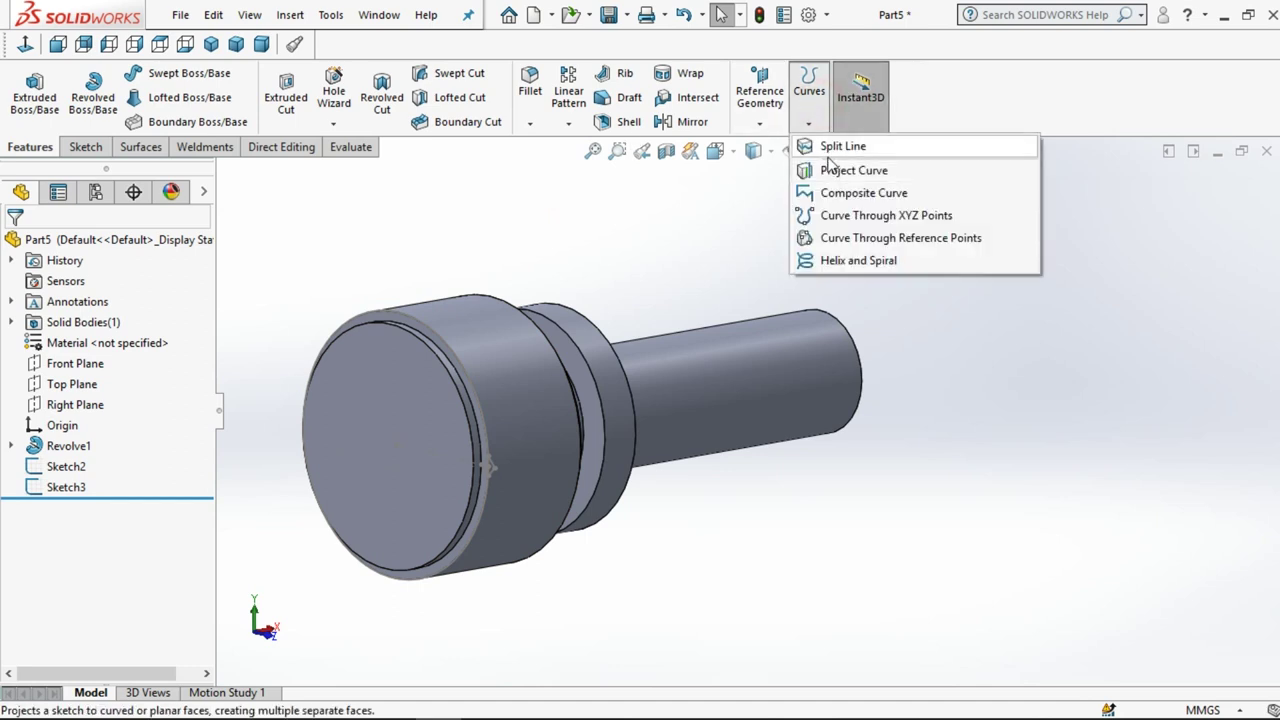
click(840, 260)
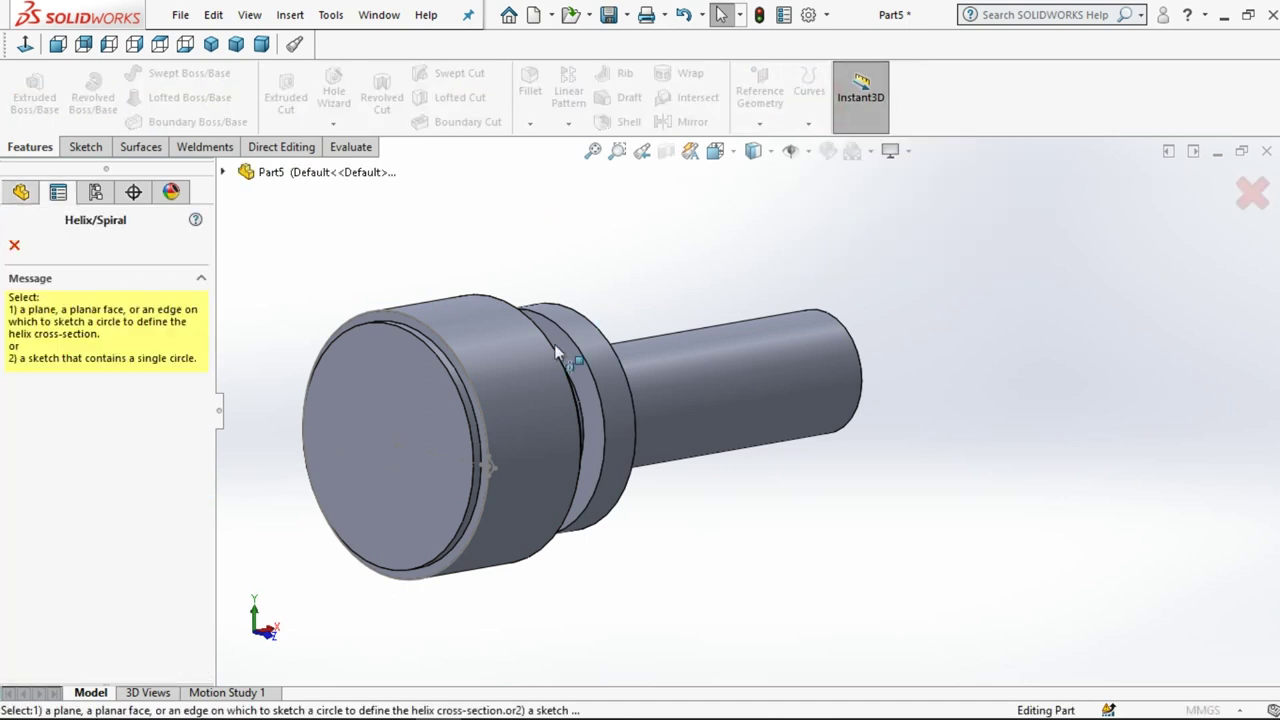
click(478, 402)
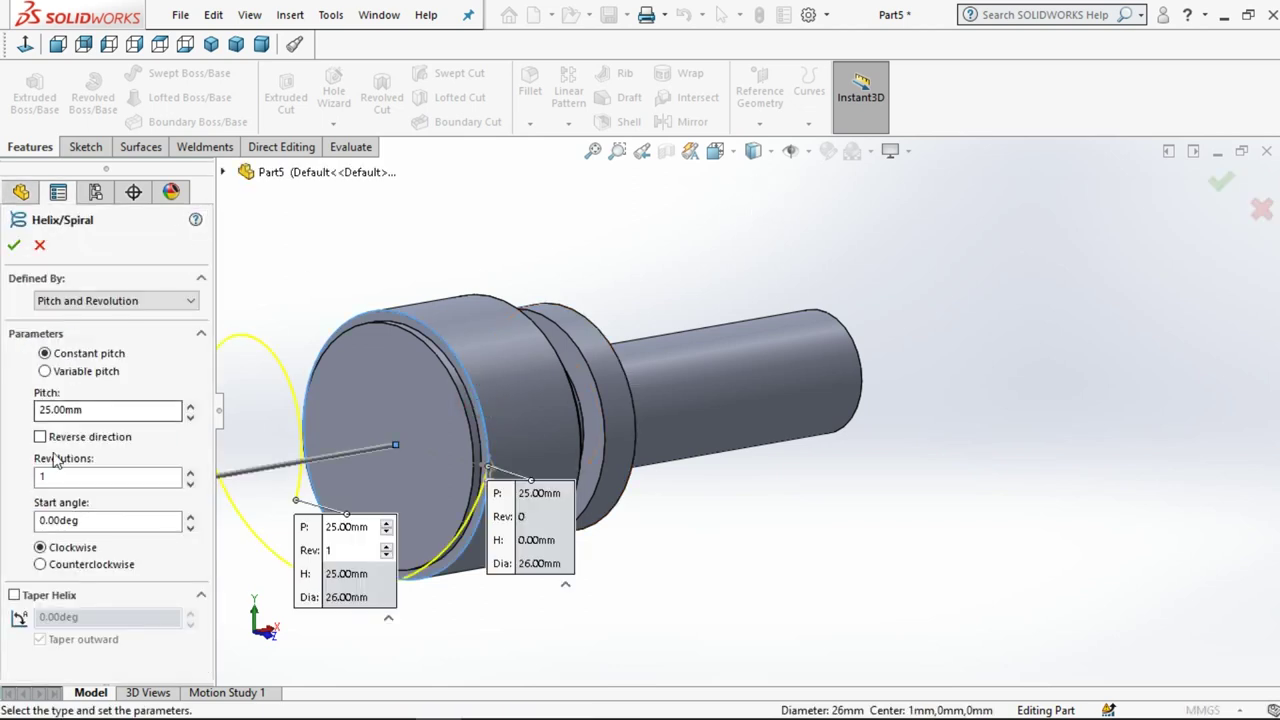
click(40, 437)
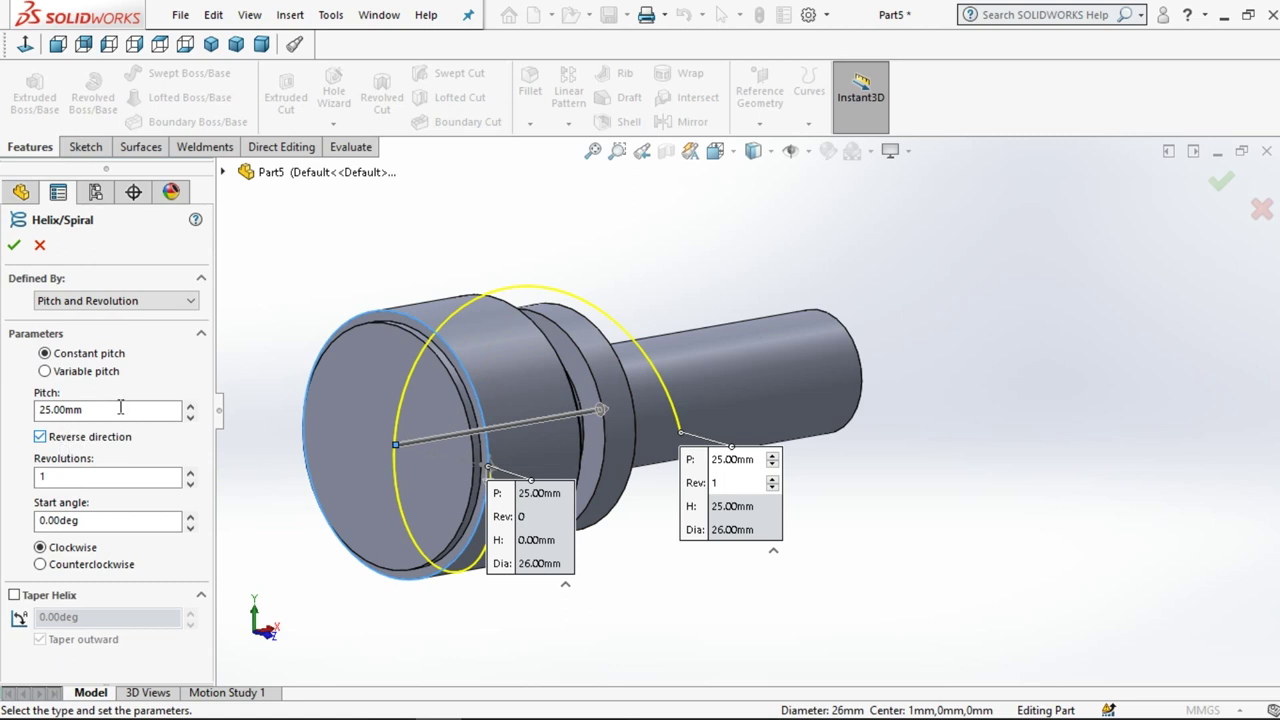
click(282, 318)
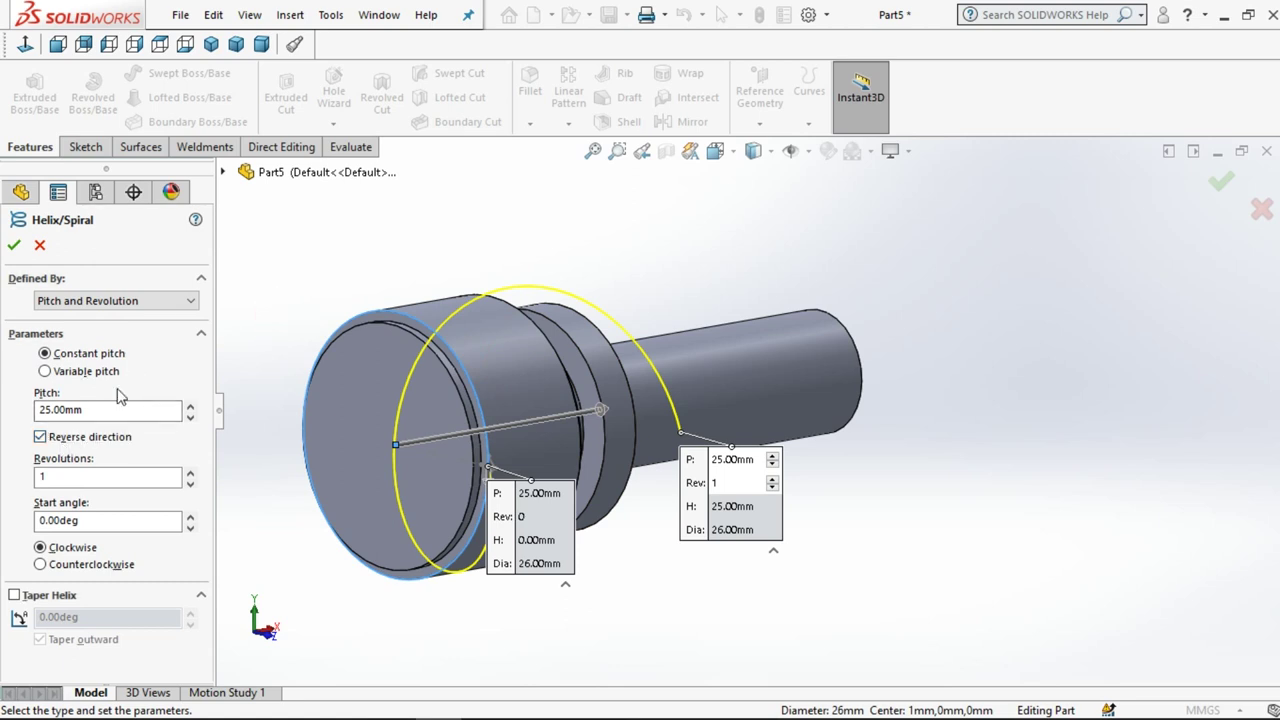
drag(113, 412, 2, 408)
text(60)
click(230, 243)
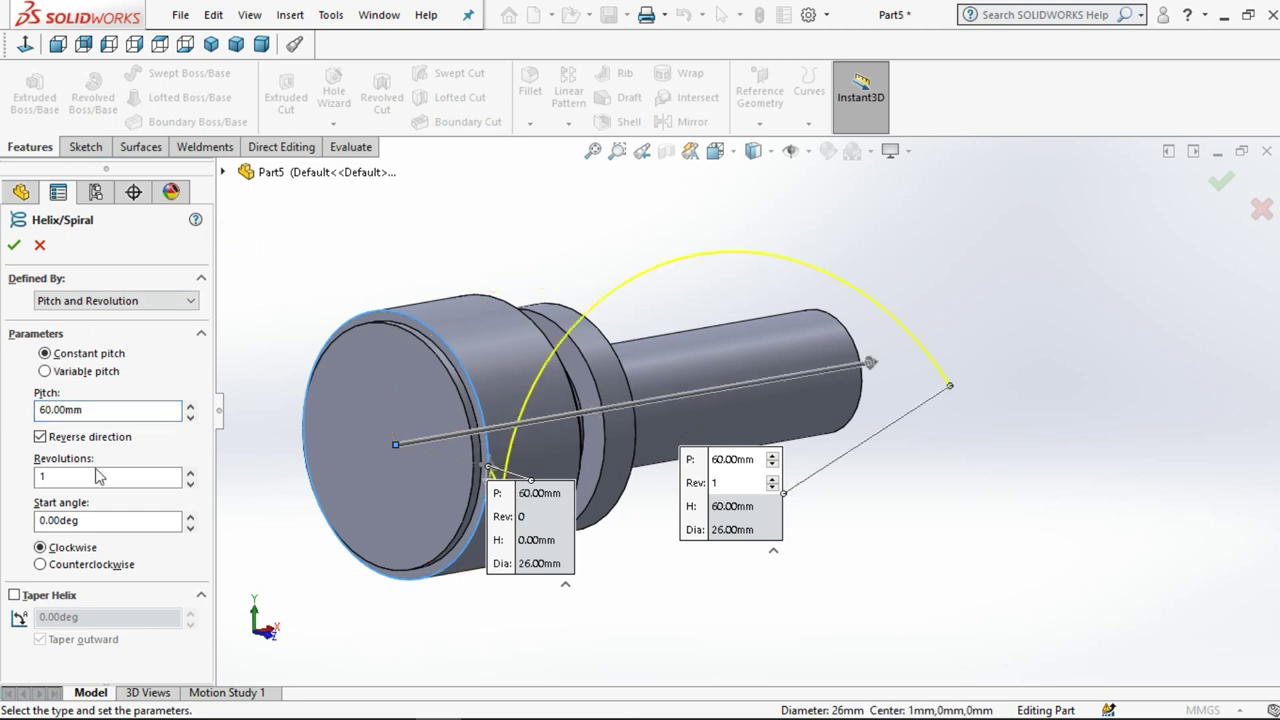
- Make the 0.5-revolution, 60 mm pitch helix wind counterclockwise and confirm it as Helix/Spiral1
click(100, 479)
text(0.5)
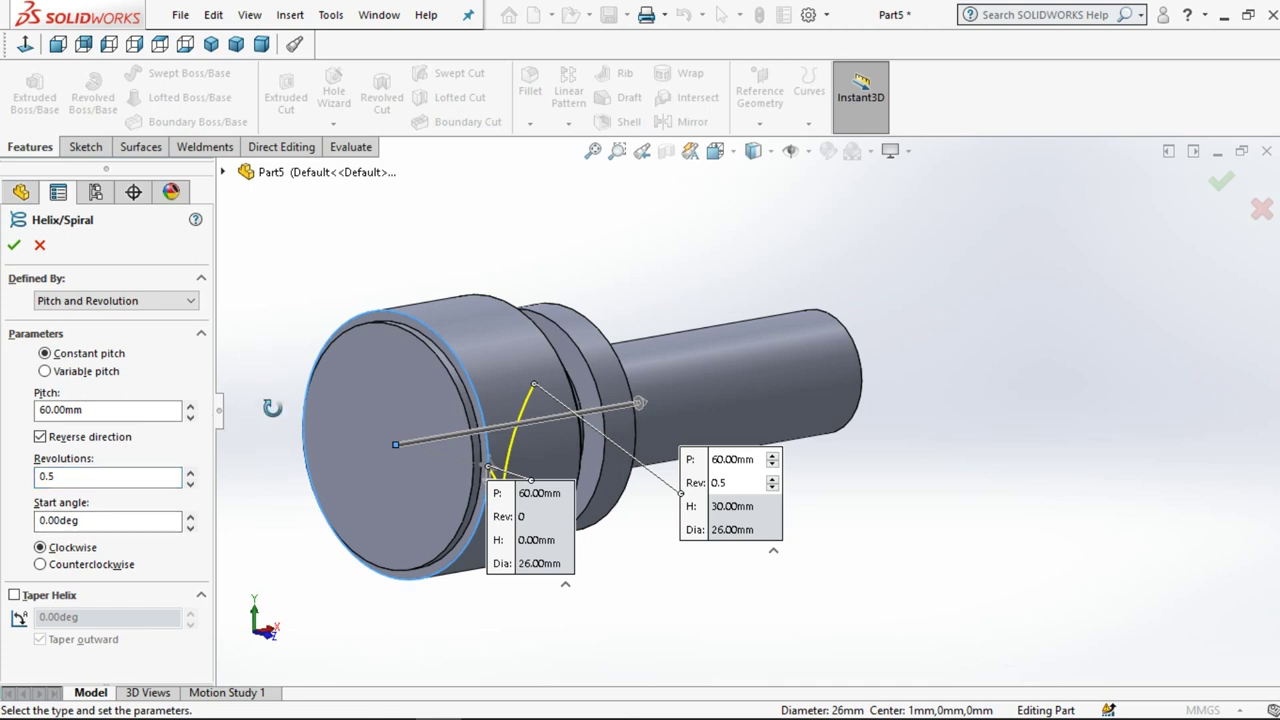
middle_drag(272, 405, 266, 348)
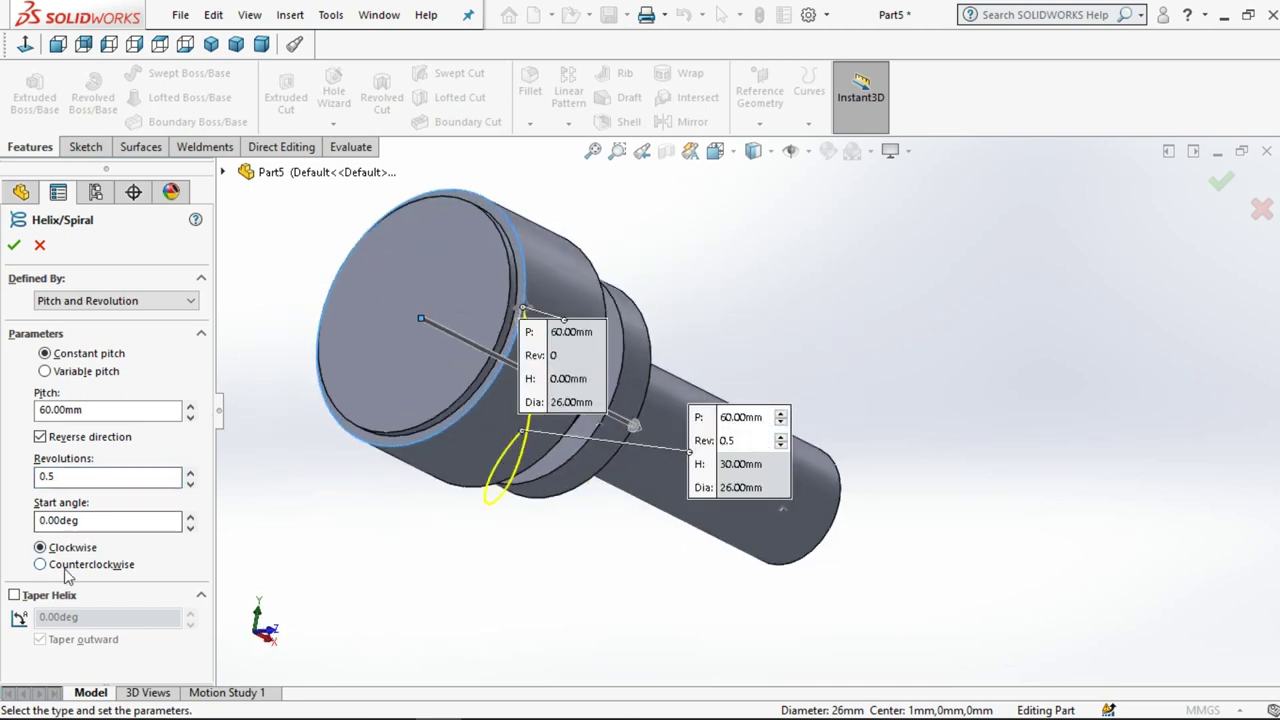
shift+middle_drag(269, 428, 311, 393)
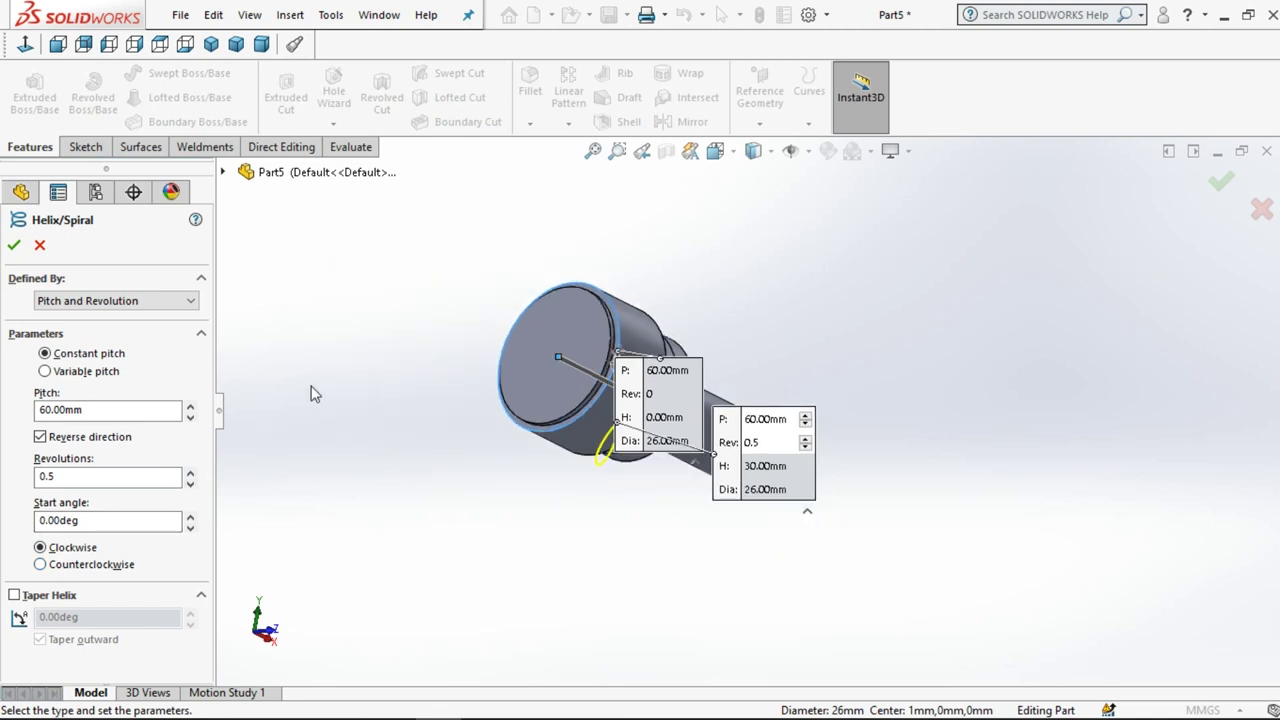
mouse_move(310, 447)
middle_down()
mouse_move(263, 523)
mouse_move(313, 490)
mouse_move(383, 566)
mouse_move(362, 520)
mouse_move(351, 290)
middle_up()
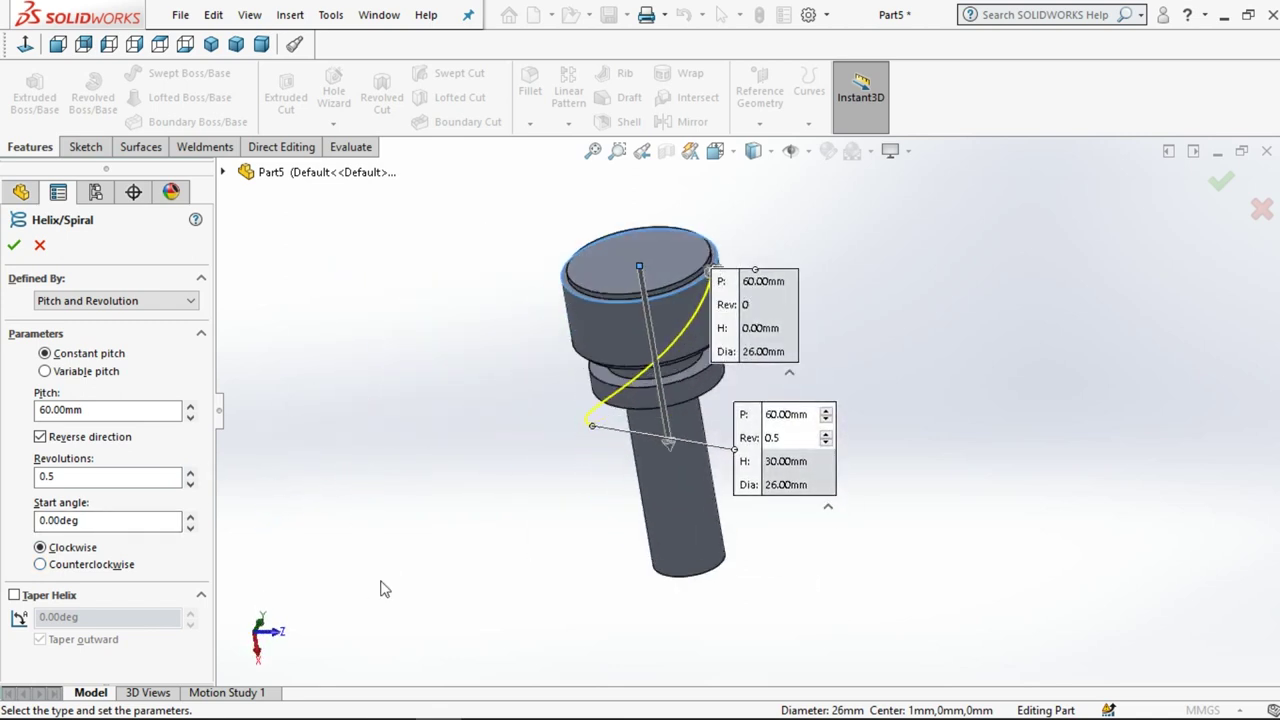
middle_drag(381, 586, 453, 412)
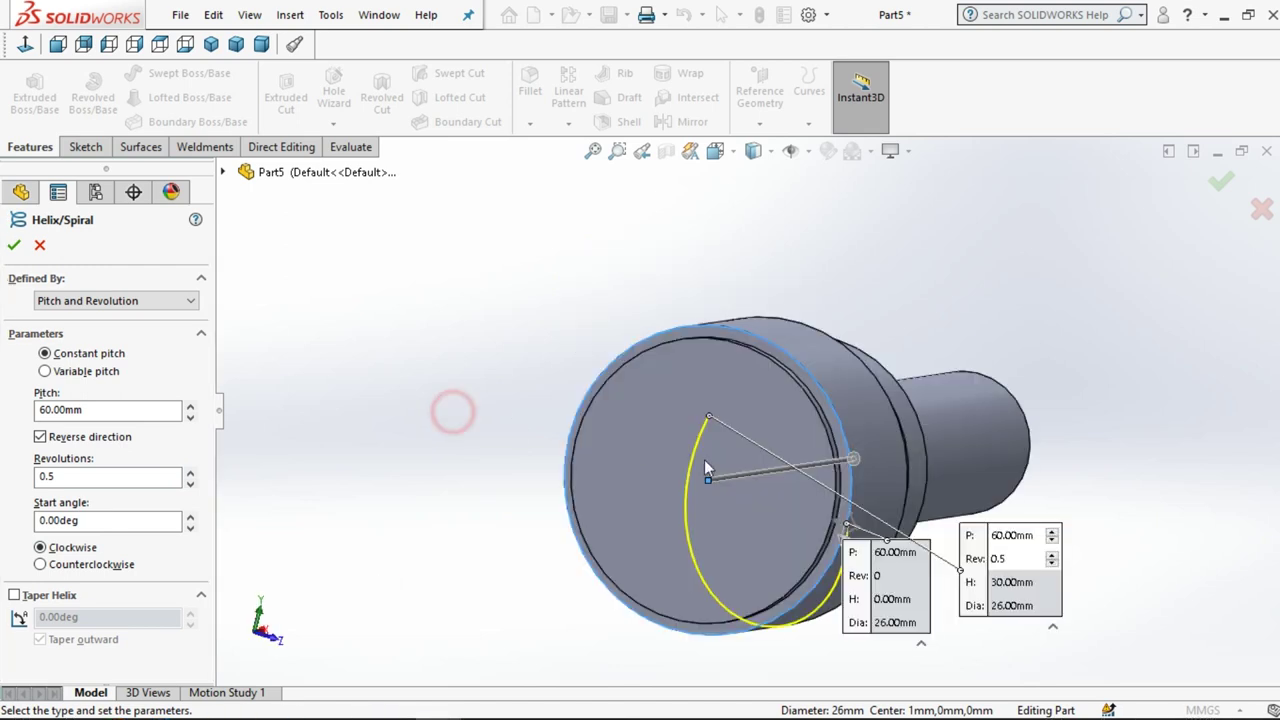
mouse_move(892, 578)
mouse_down()
mouse_move(936, 575)
mouse_move(893, 645)
mouse_up()
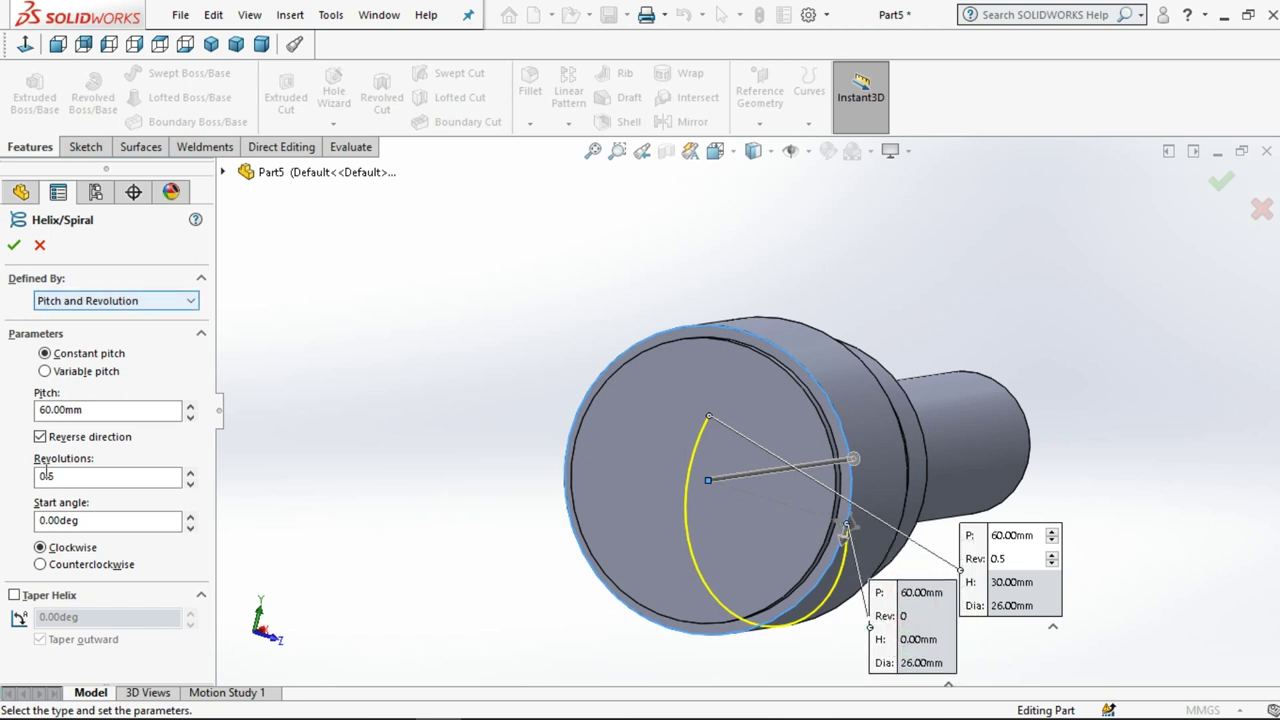
click(41, 564)
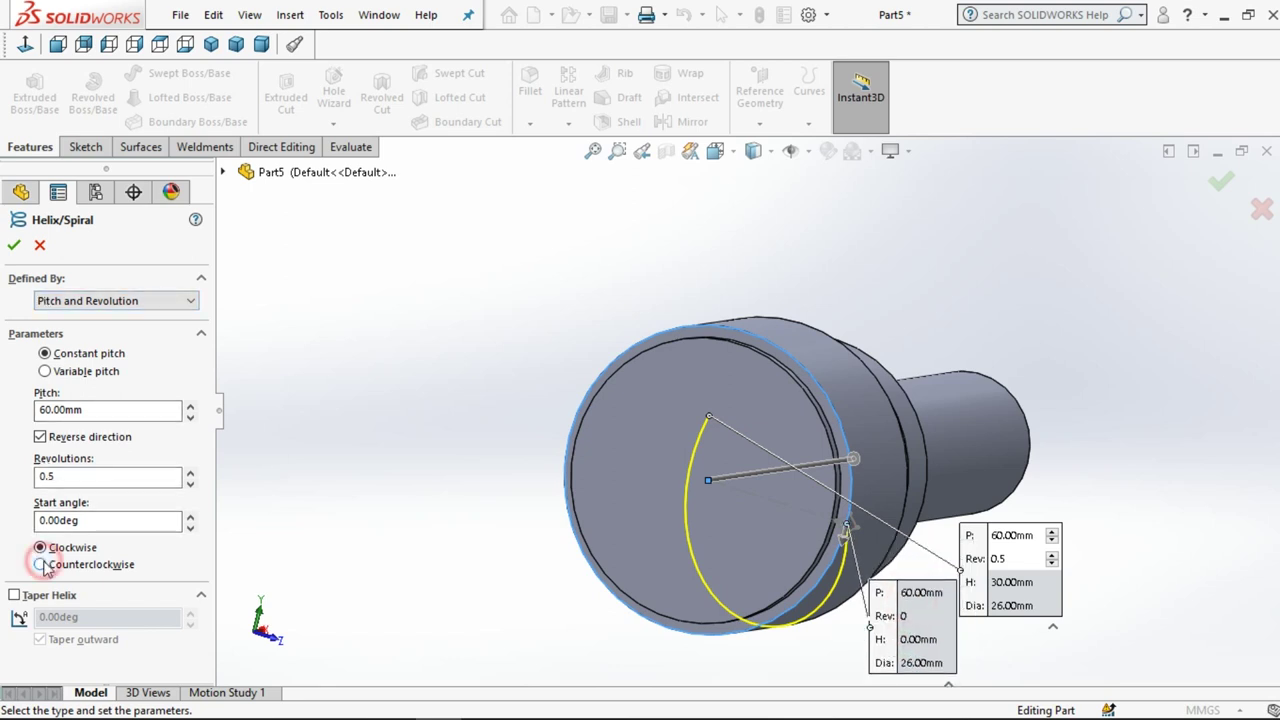
click(14, 245)
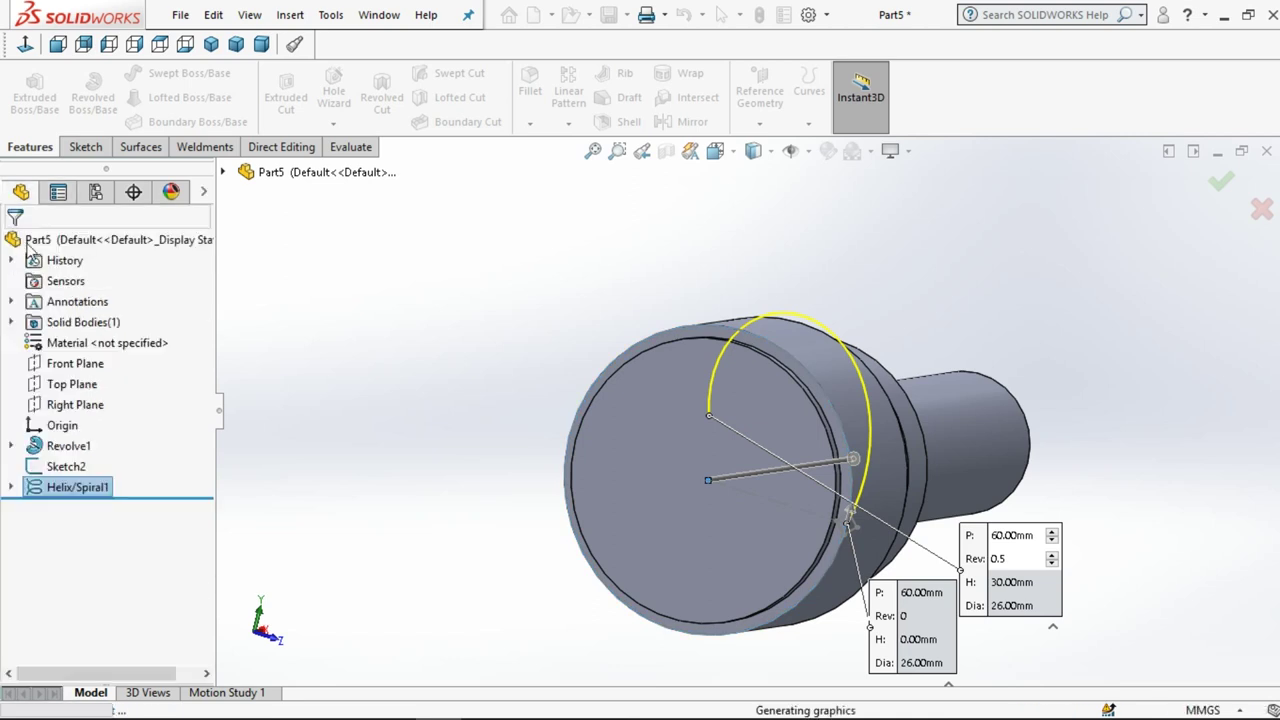
scroll(773, 438, up, 3)
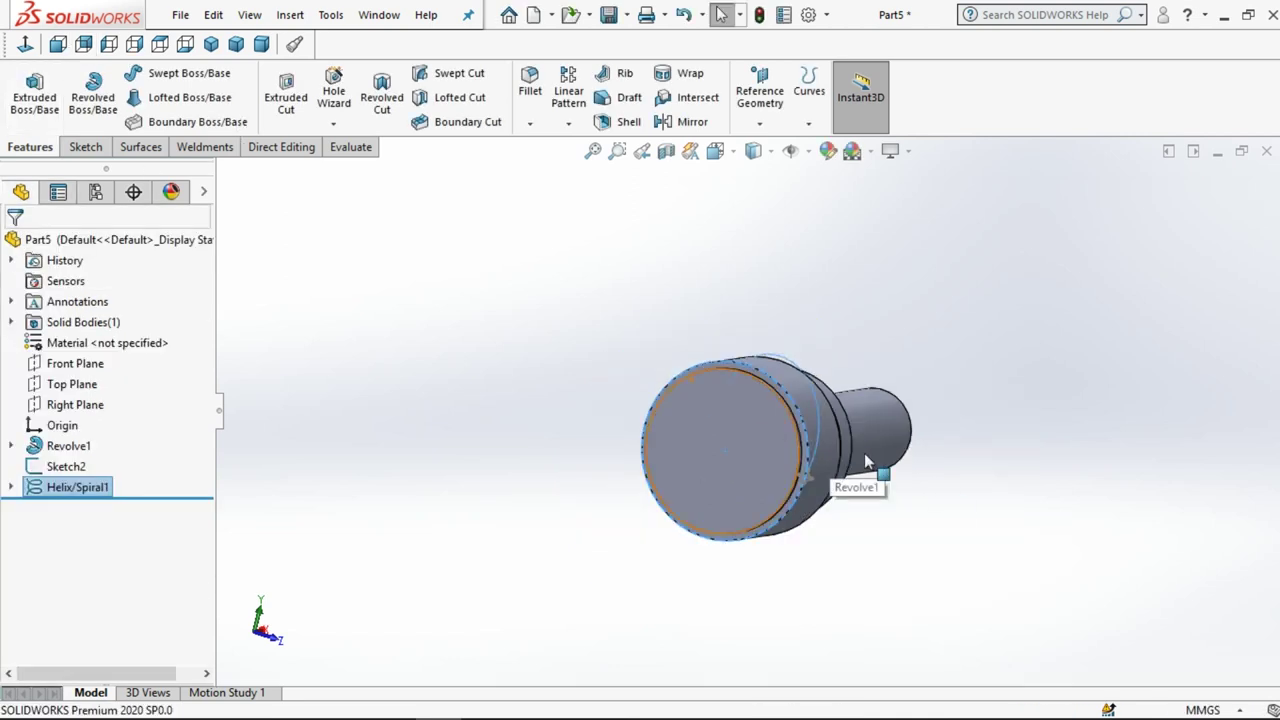
- Swept-cut the Sketch2 diamond along Helix/Spiral1 to groove the head
scroll(866, 460, down, 3)
click(889, 247)
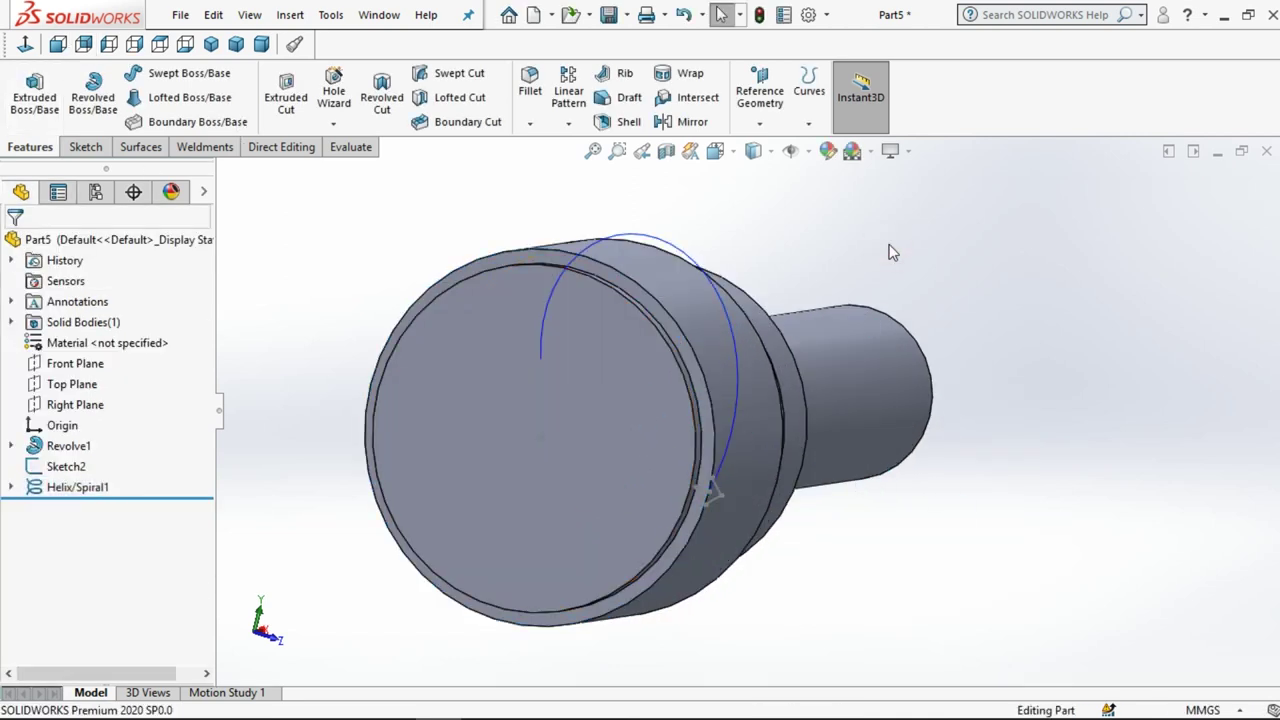
click(447, 73)
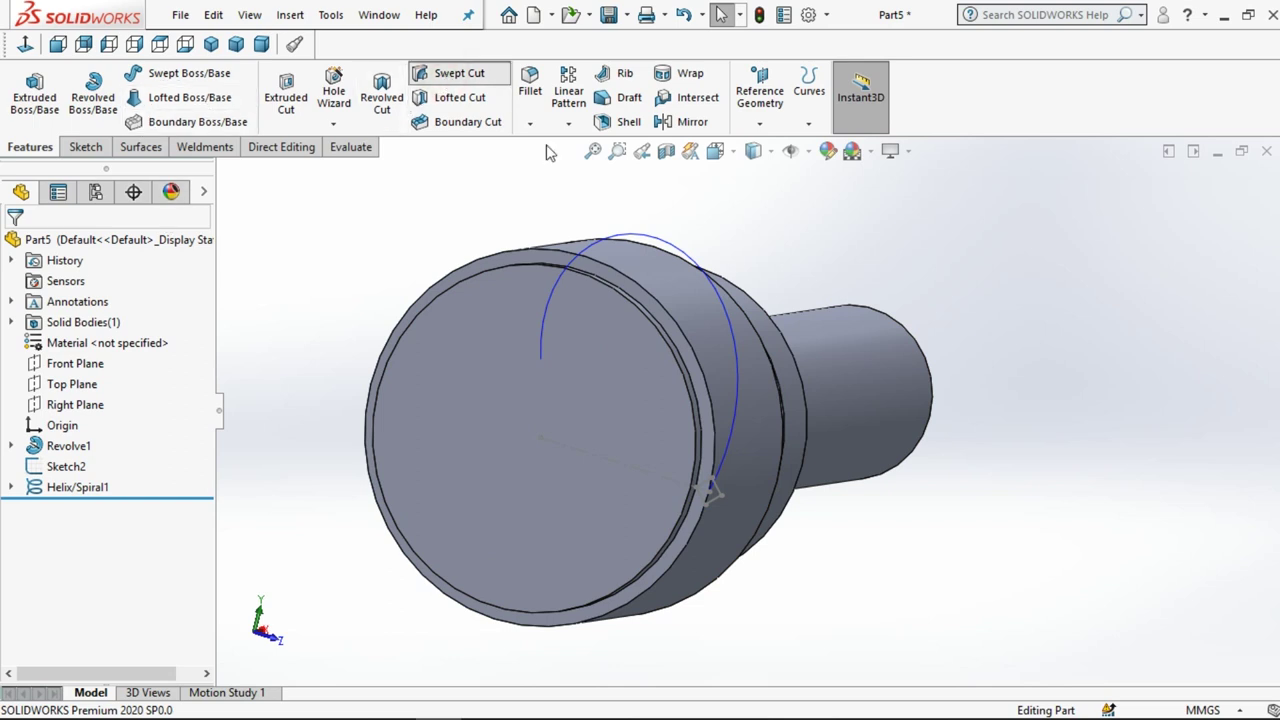
click(706, 506)
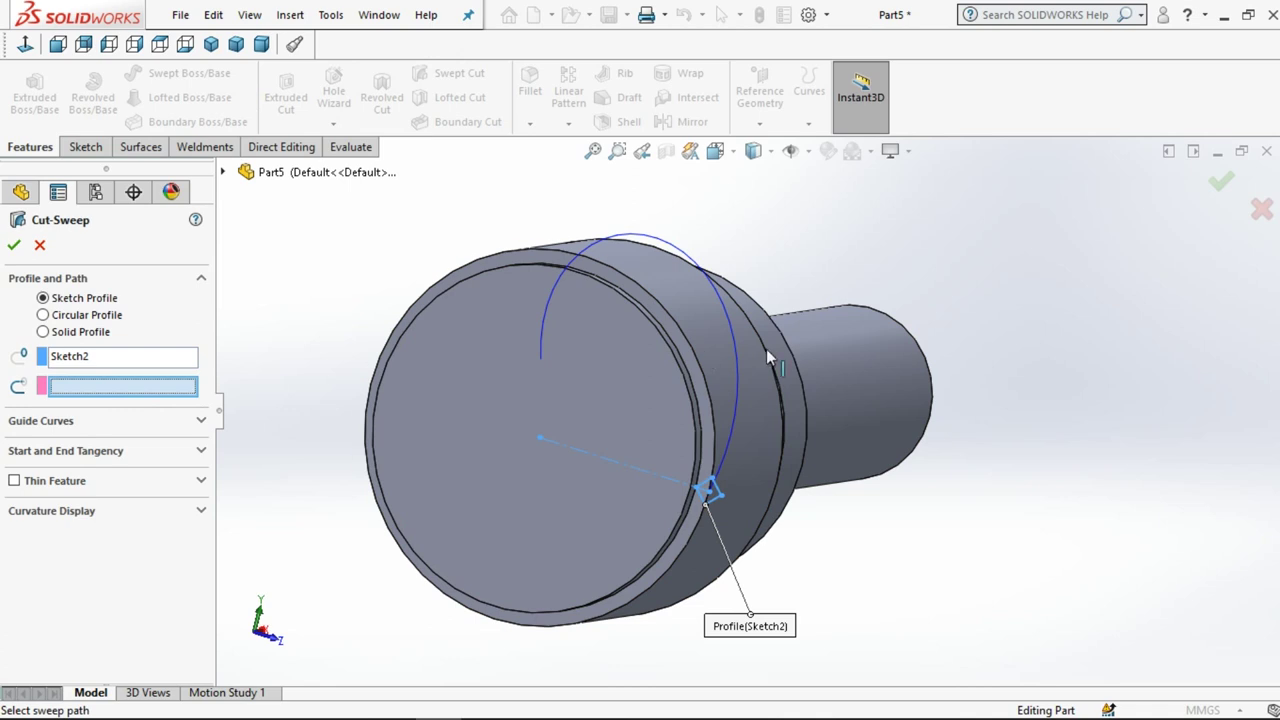
click(737, 366)
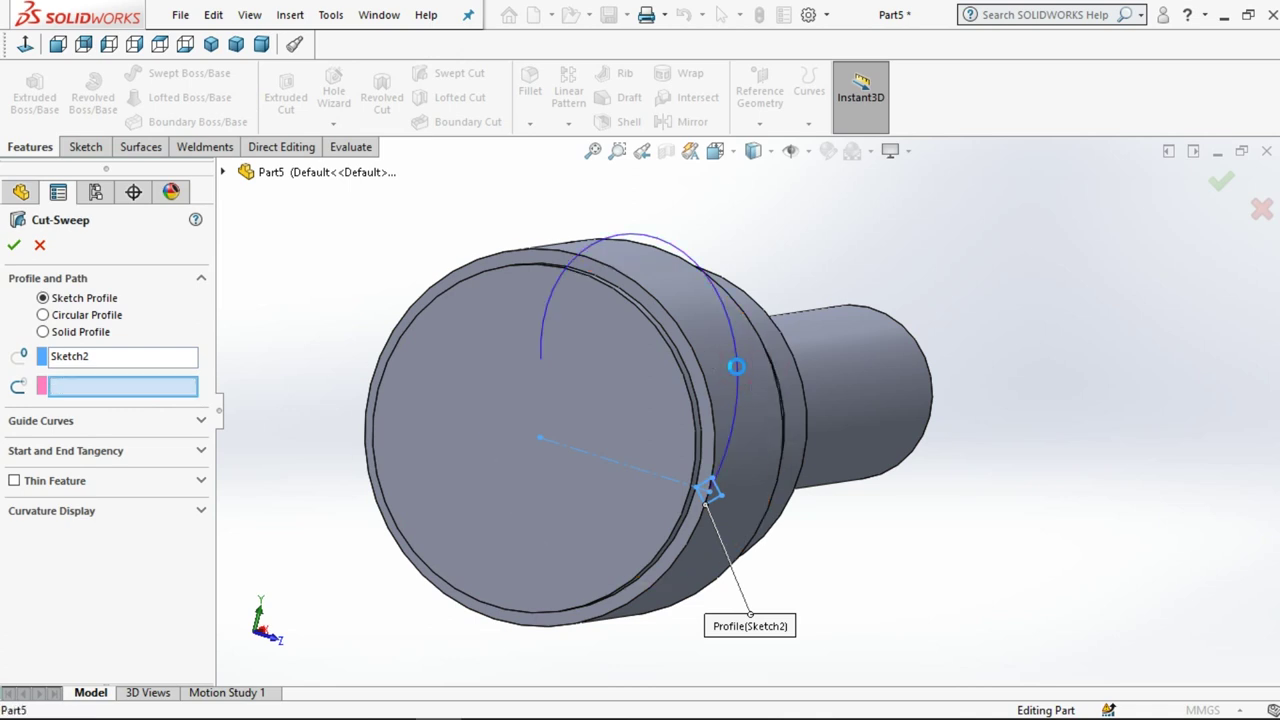
mouse_move(794, 377)
middle_down()
mouse_move(695, 411)
mouse_move(698, 455)
mouse_move(671, 480)
mouse_move(683, 531)
mouse_move(648, 328)
mouse_move(663, 297)
mouse_move(910, 325)
middle_up()
click(13, 240)
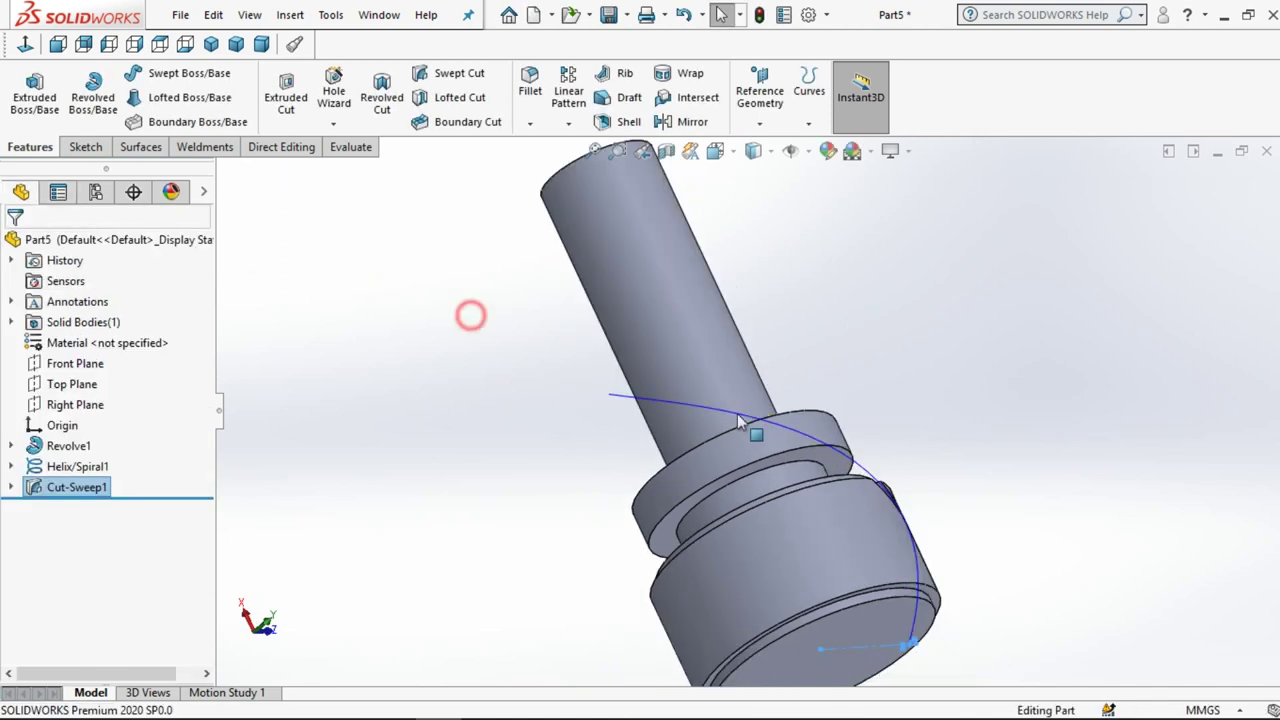
- Hide the helix curve
mouse_move(748, 537)
middle_down()
mouse_move(666, 586)
mouse_move(695, 527)
middle_up()
scroll(662, 420, down, 2)
scroll(666, 408, down, 4)
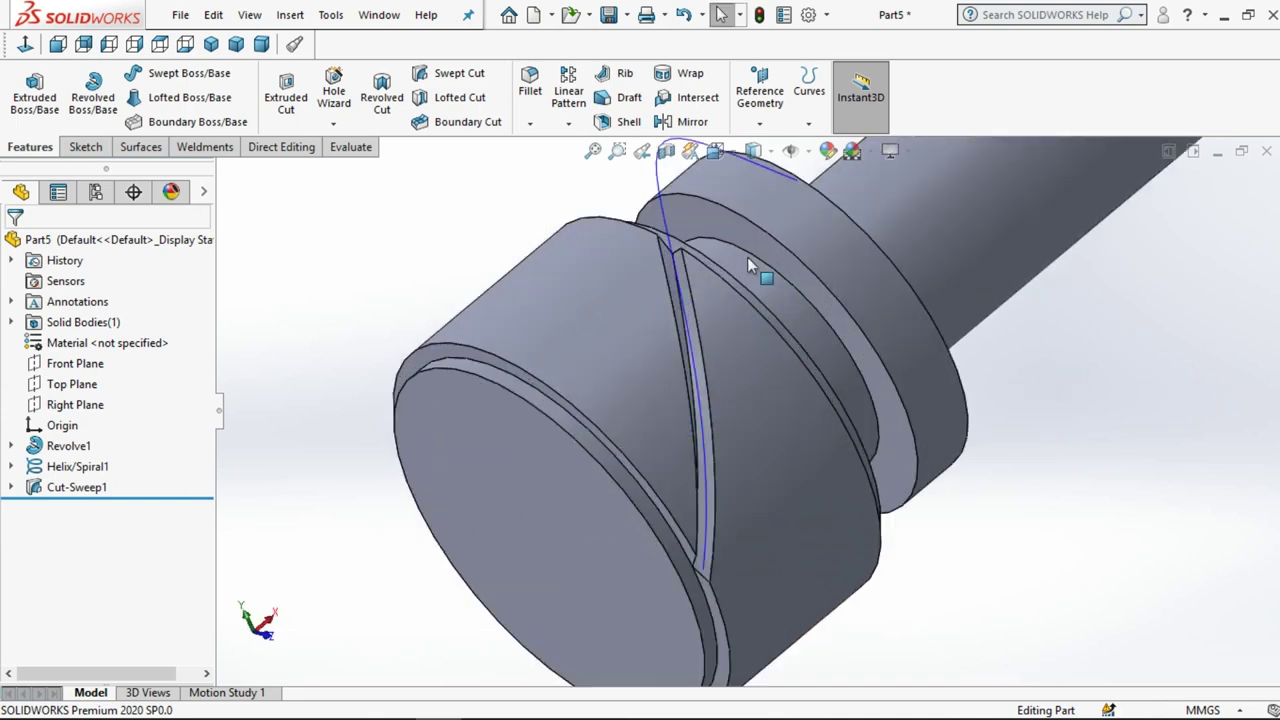
click(666, 221)
click(739, 158)
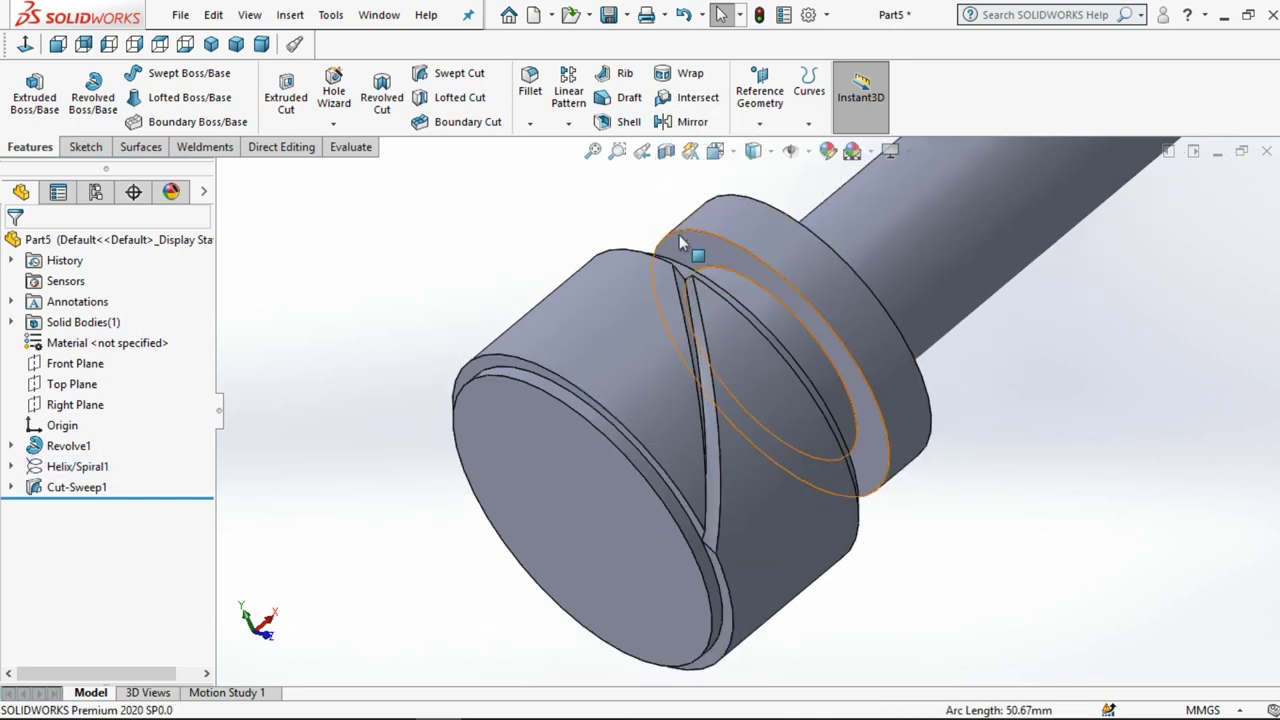
scroll(523, 286, up, 3)
middle_drag(514, 277, 460, 316)
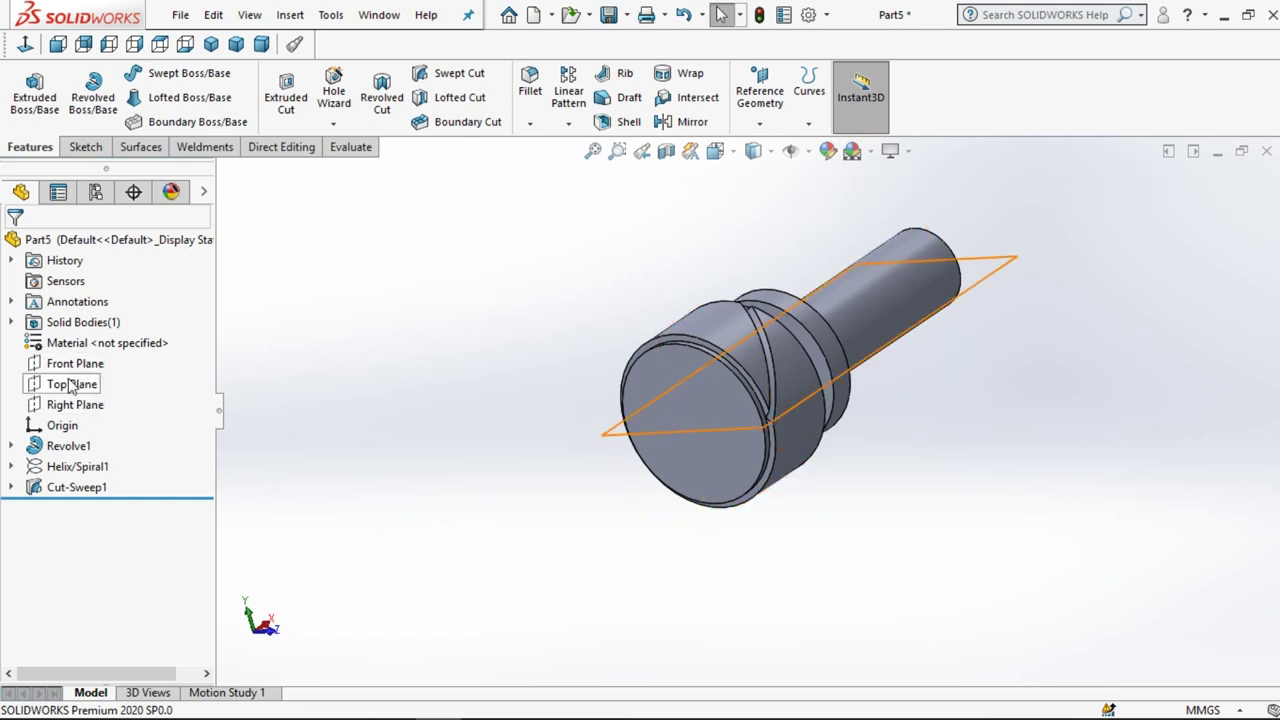
- Begin mirroring Cut-Sweep1 about the Front Plane, then cancel it
click(75, 368)
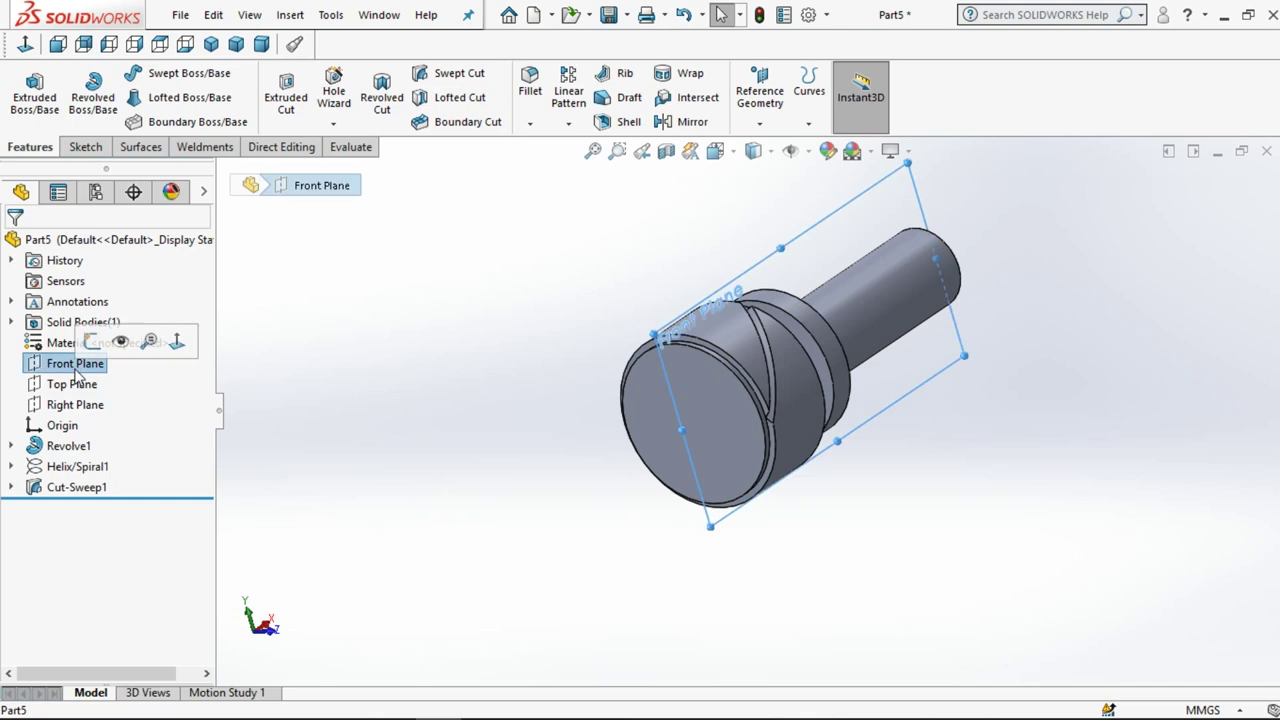
click(690, 121)
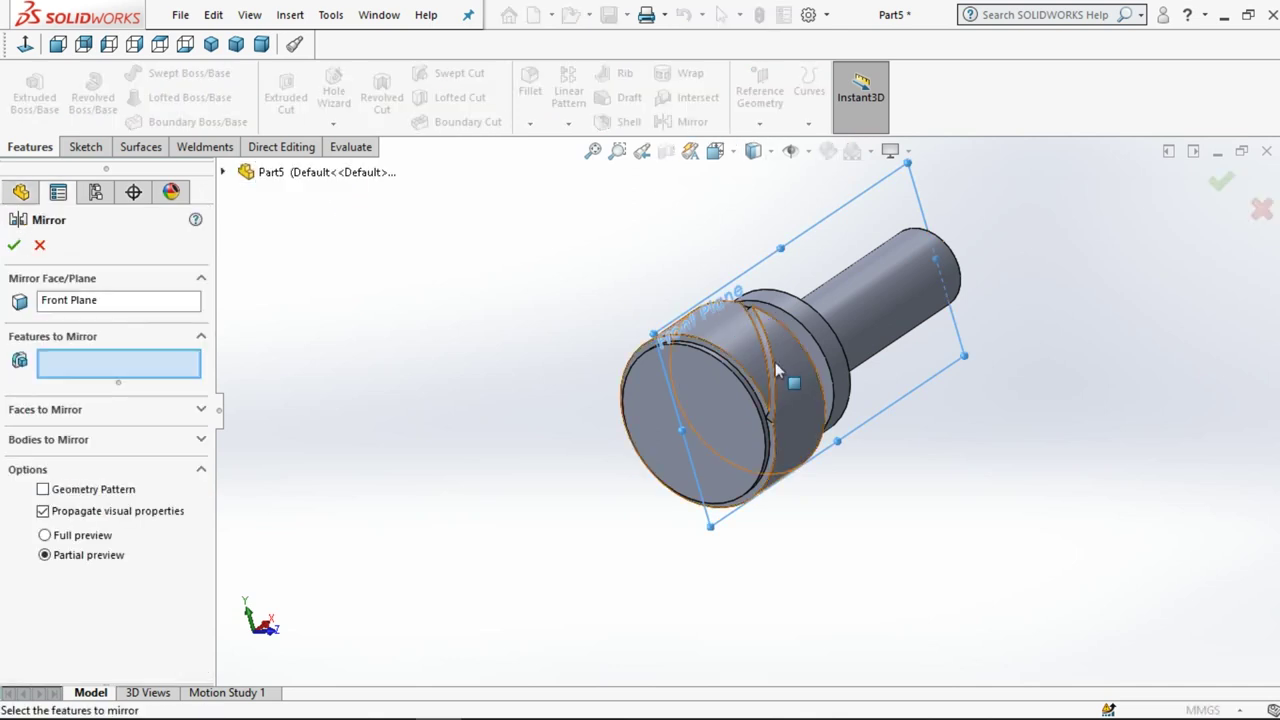
scroll(776, 370, down, 2)
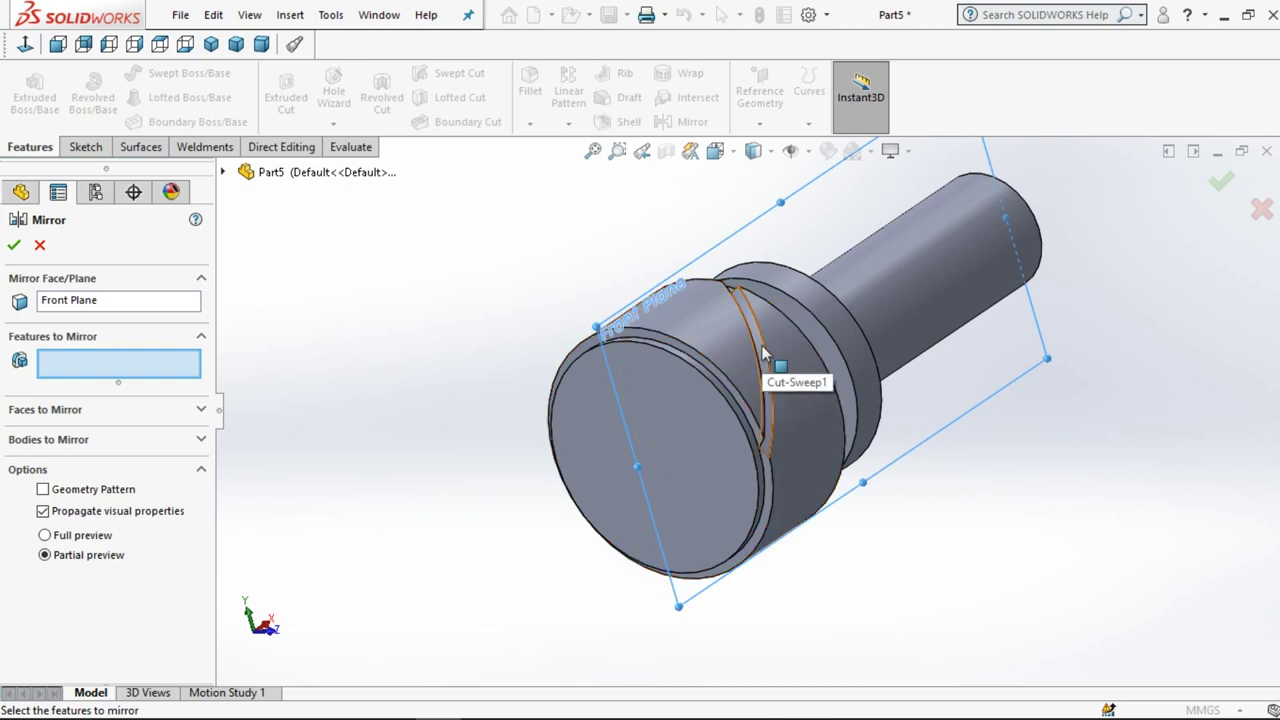
click(763, 352)
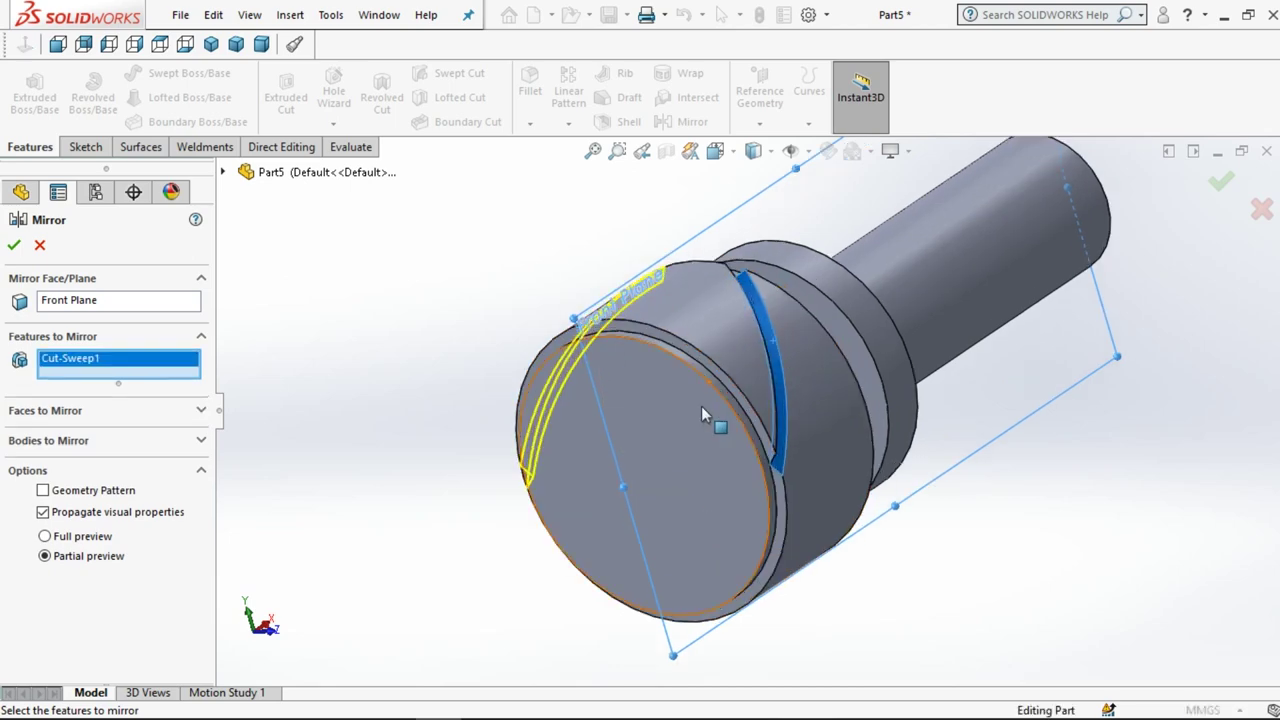
middle_drag(701, 406, 789, 353)
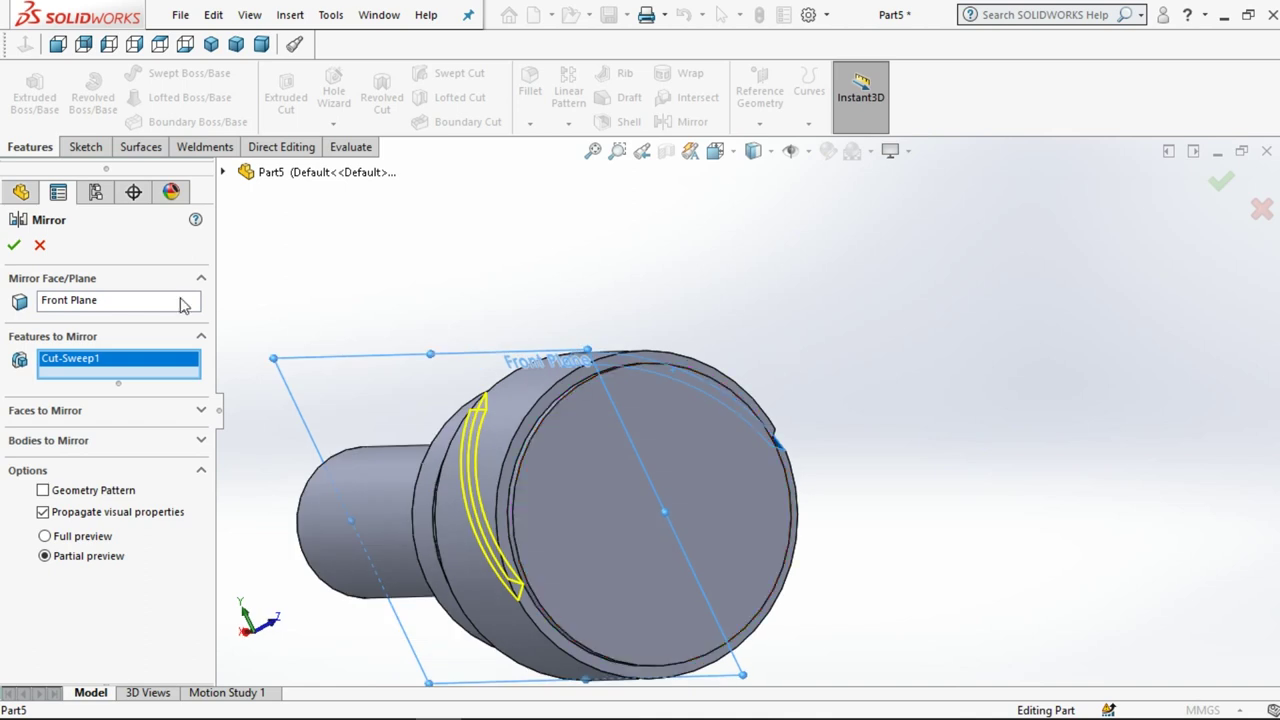
click(42, 246)
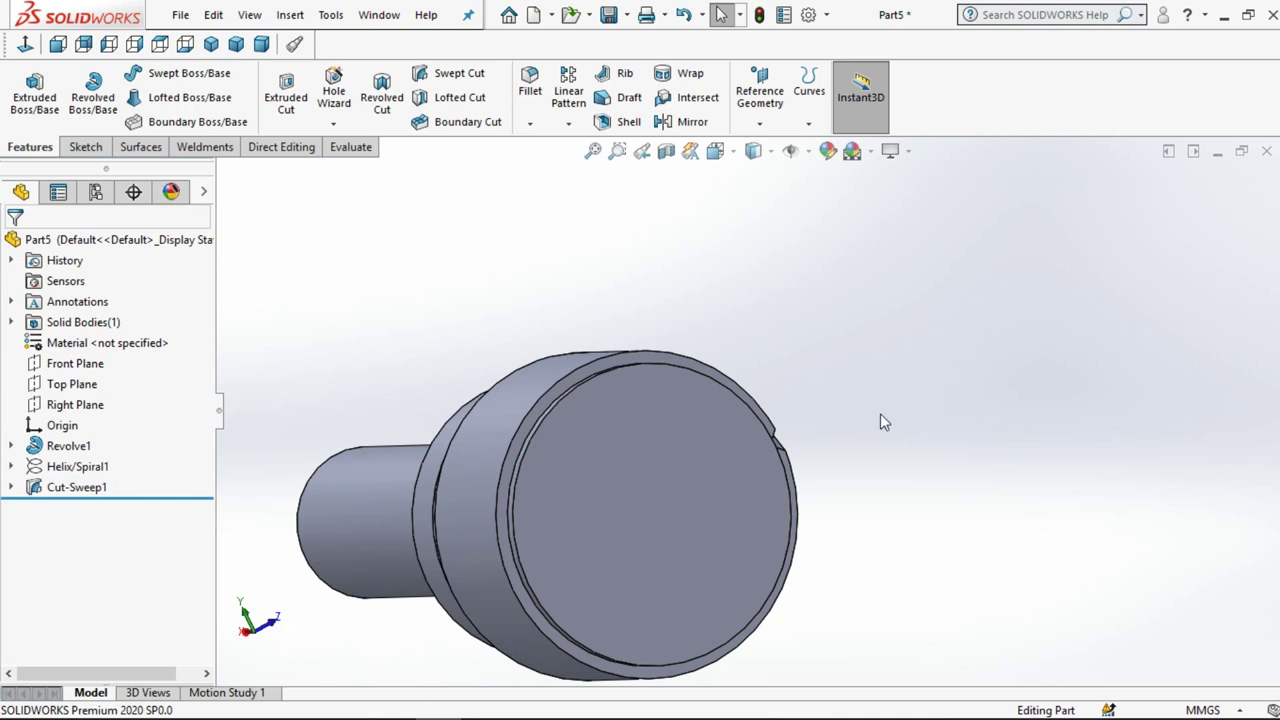
- Start Sketch4 on the head's end face and project the Sketch2 diamond into it
scroll(800, 450, up, 2)
scroll(660, 500, down, 4)
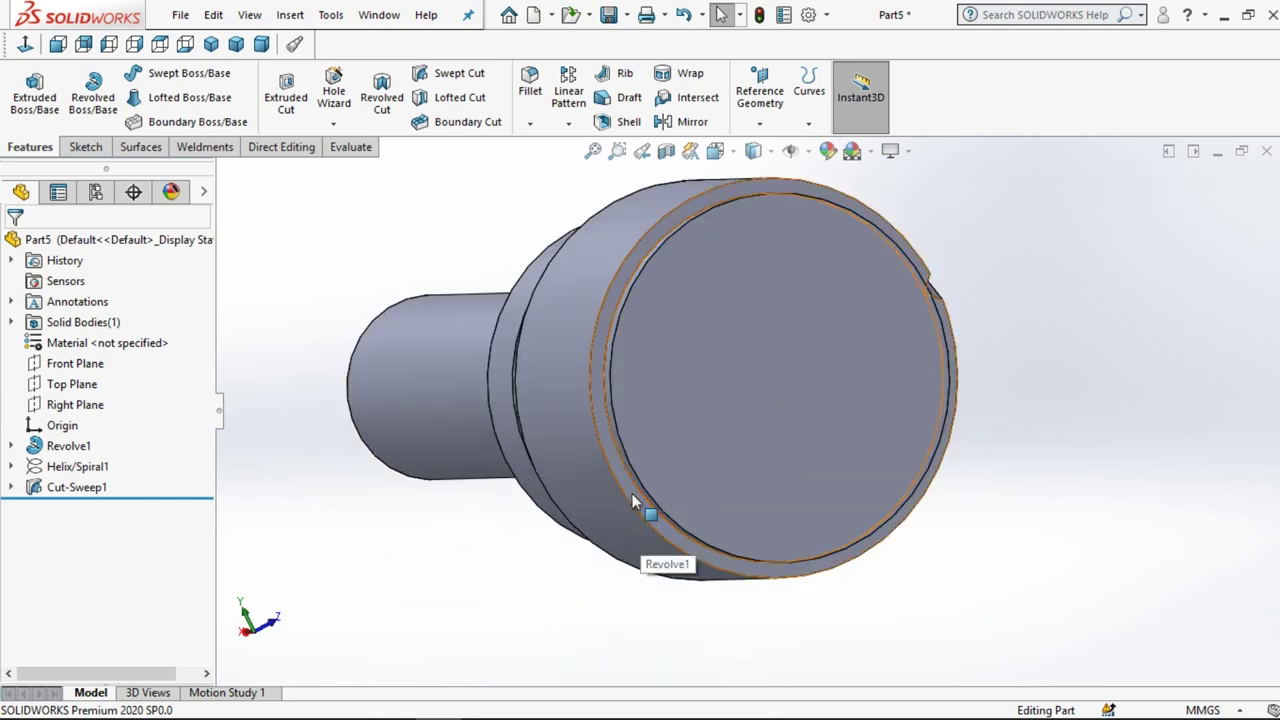
click(632, 493)
click(730, 434)
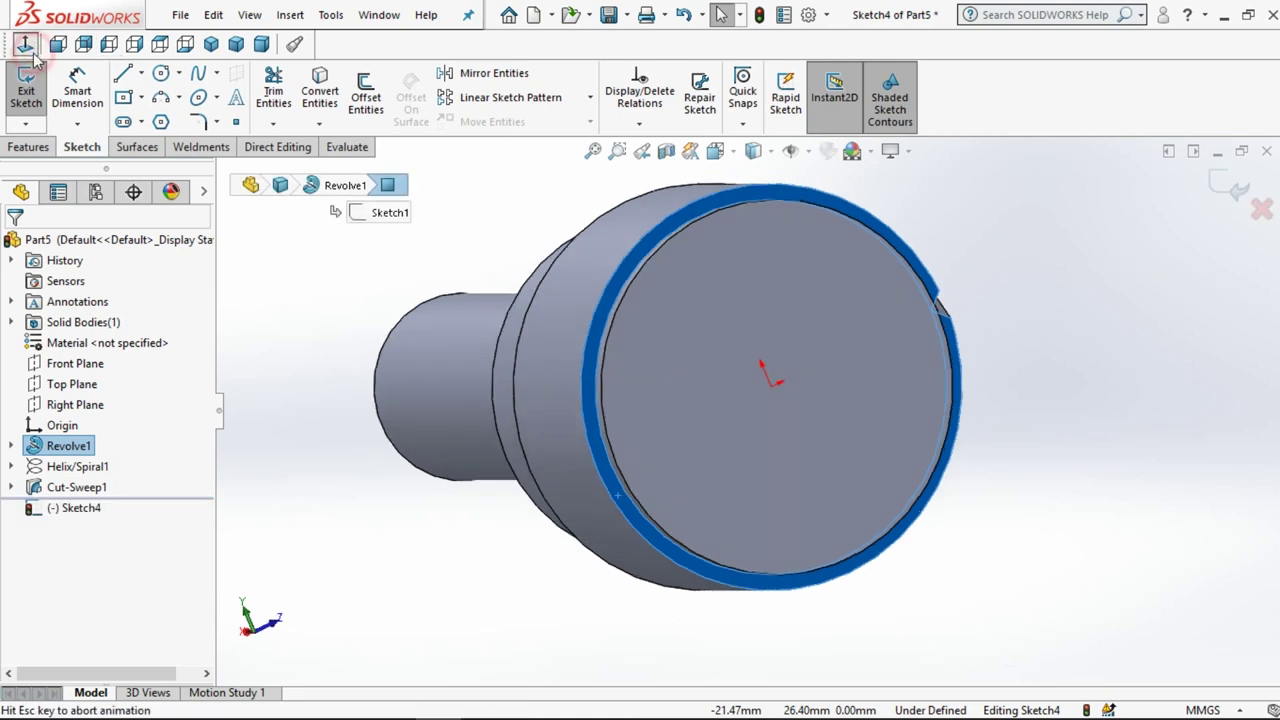
scroll(980, 449, down, 2)
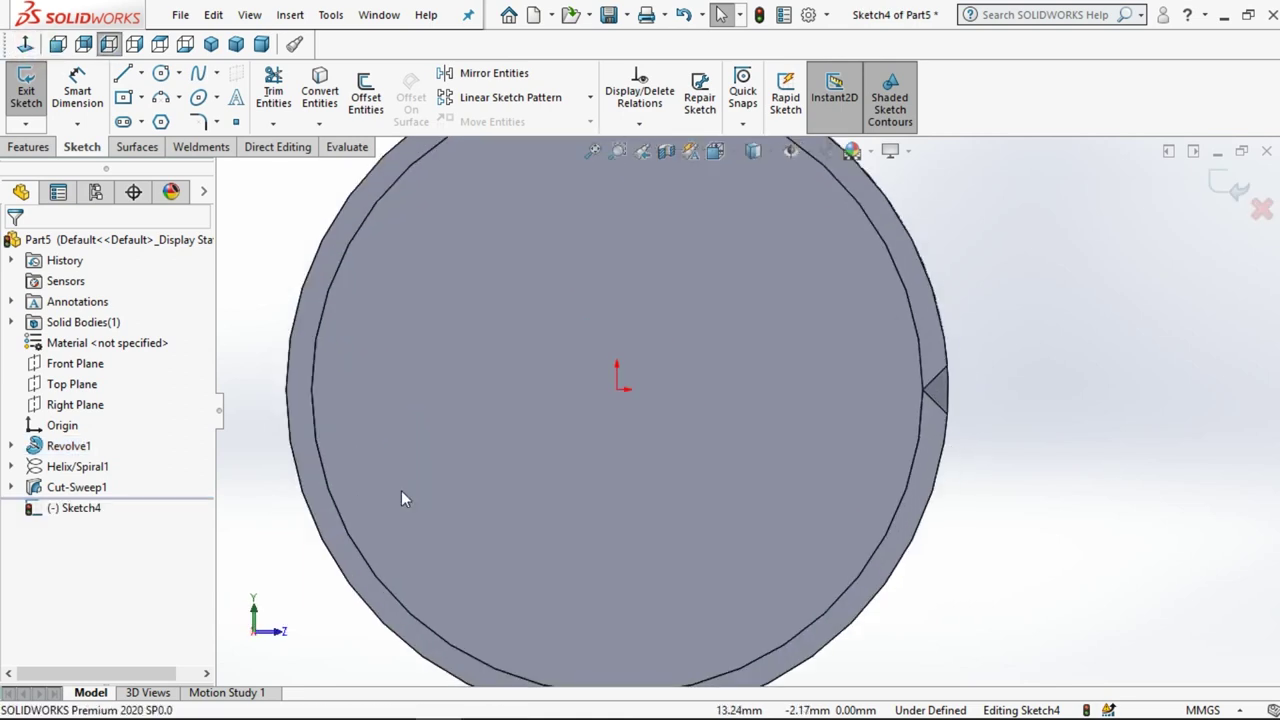
click(80, 508)
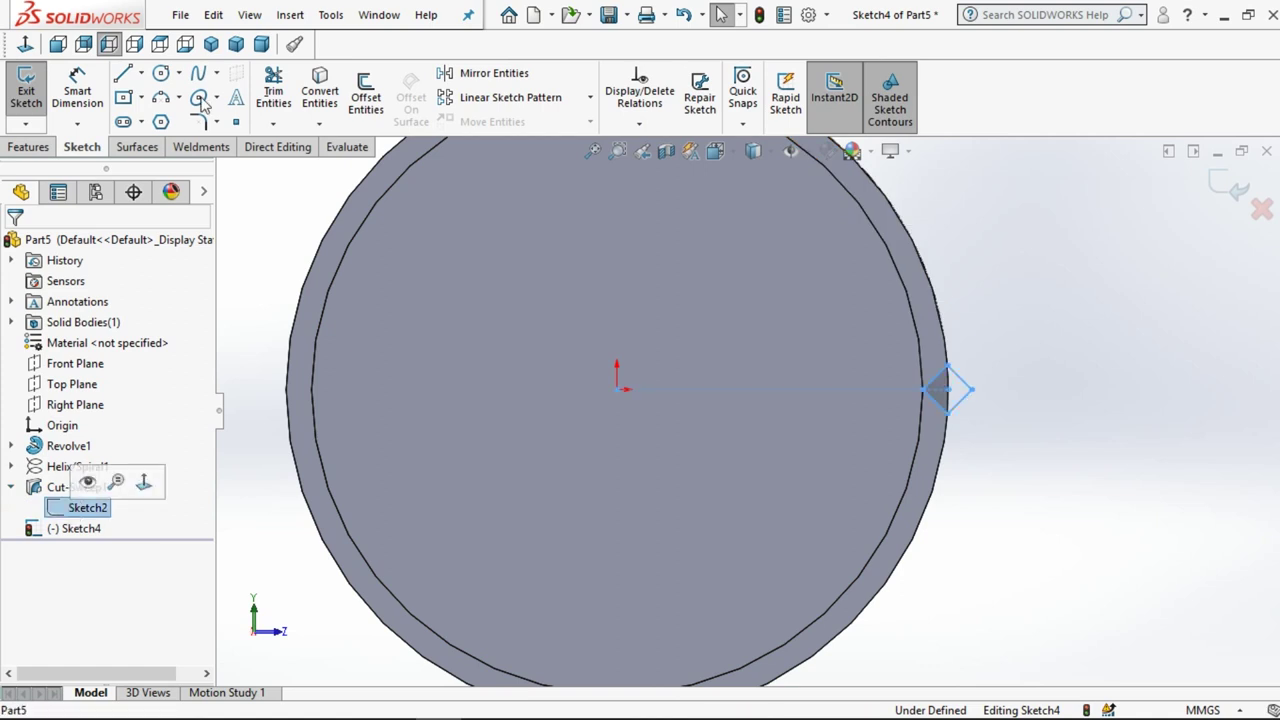
click(336, 92)
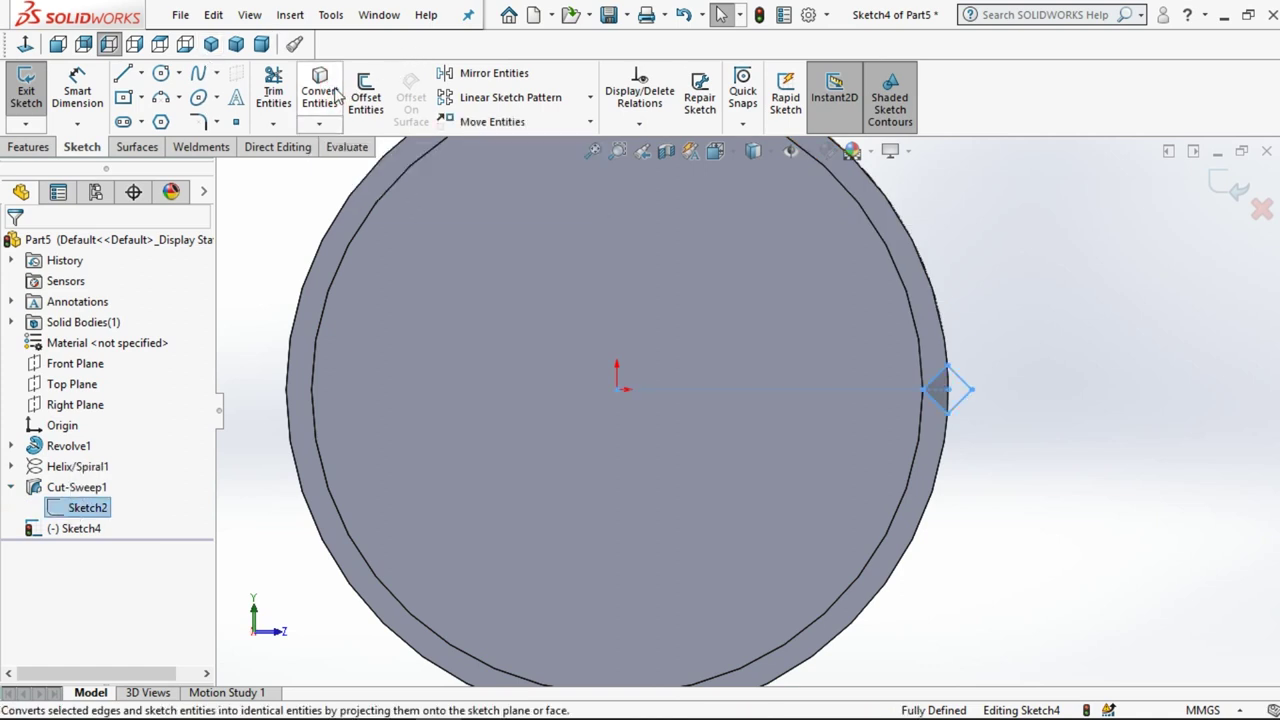
- Draw a vertical centerline down from the origin
click(141, 74)
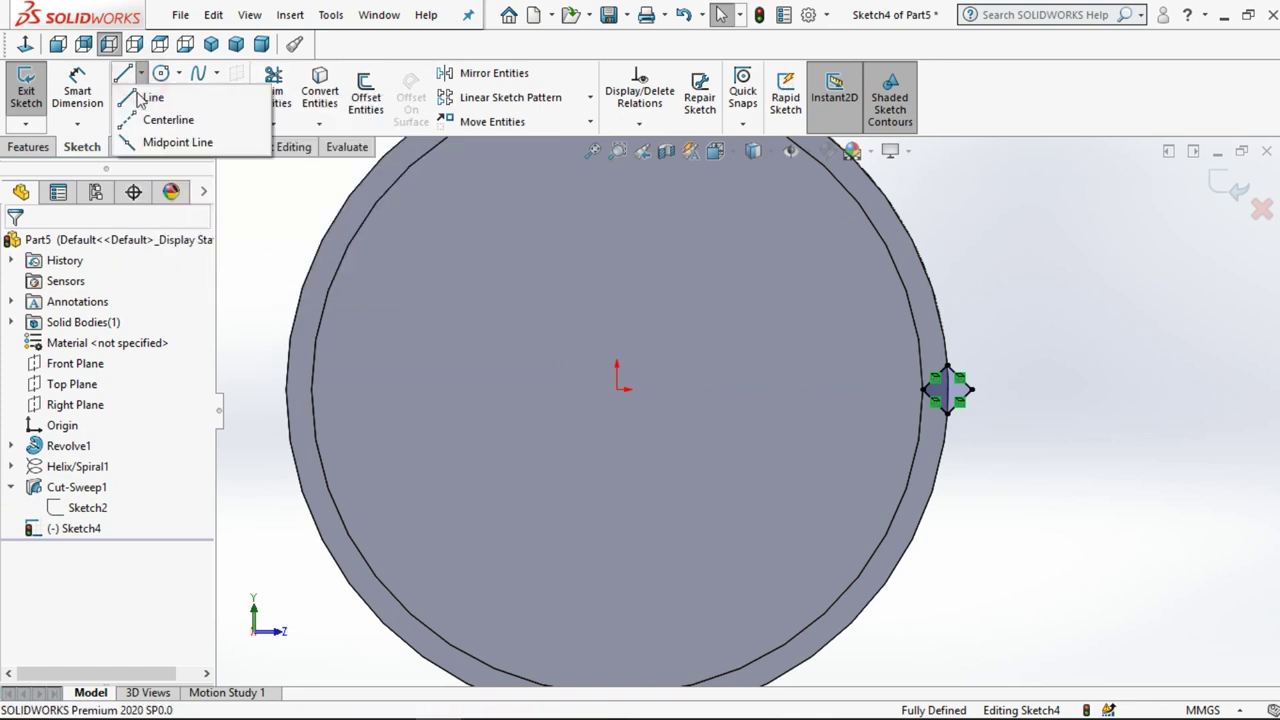
click(617, 389)
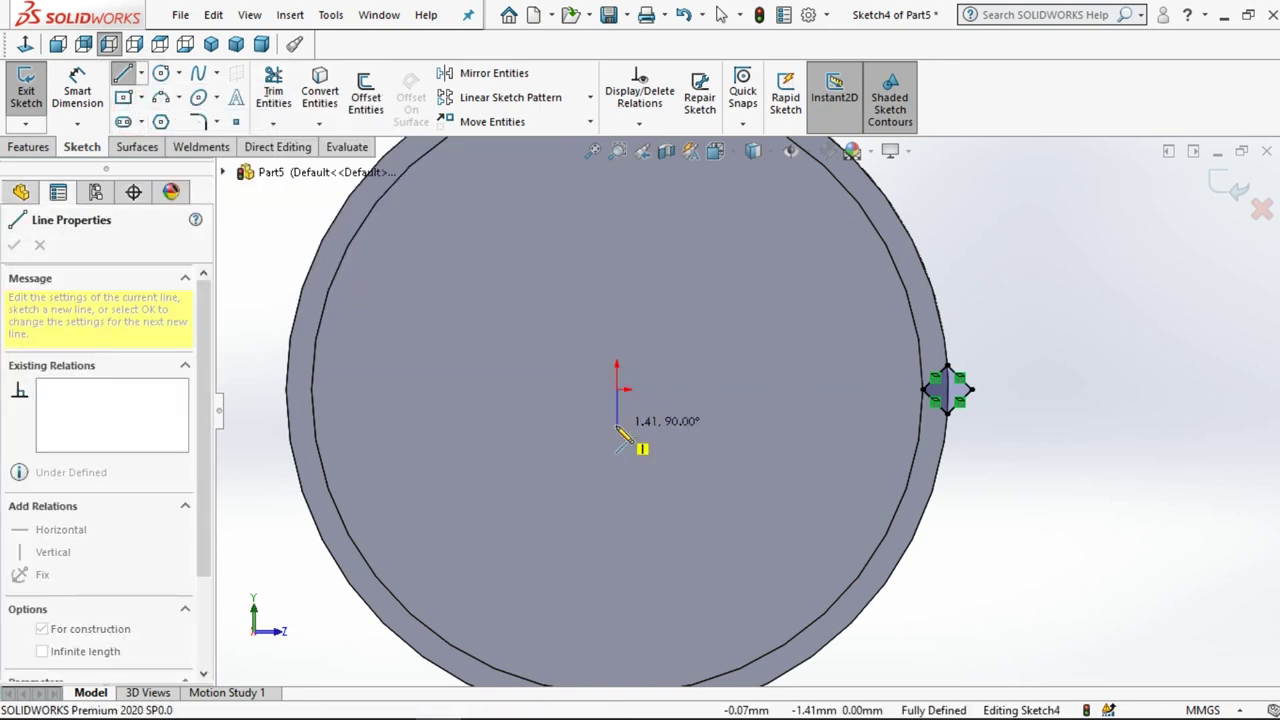
click(617, 426)
click(722, 14)
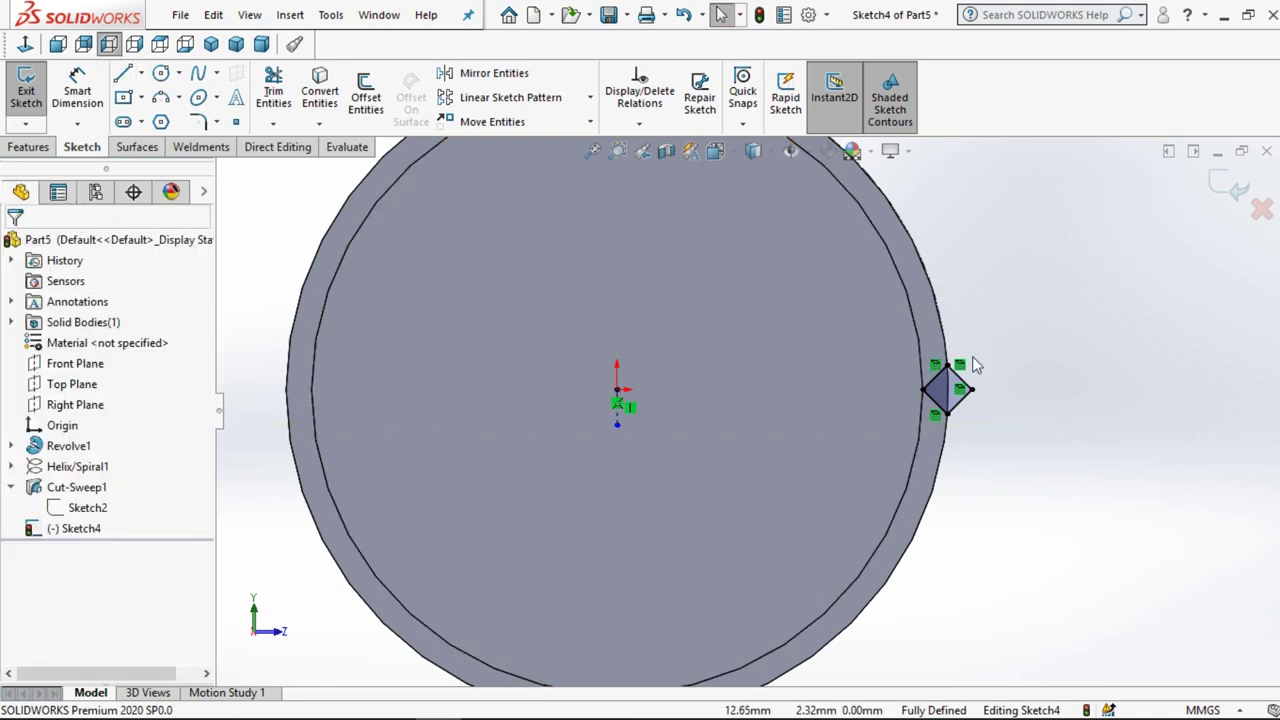
- Mirror the diamond's four lines across the centerline and exit Sketch4
mouse_move(1000, 307)
mouse_down()
mouse_move(910, 428)
mouse_move(909, 376)
mouse_up()
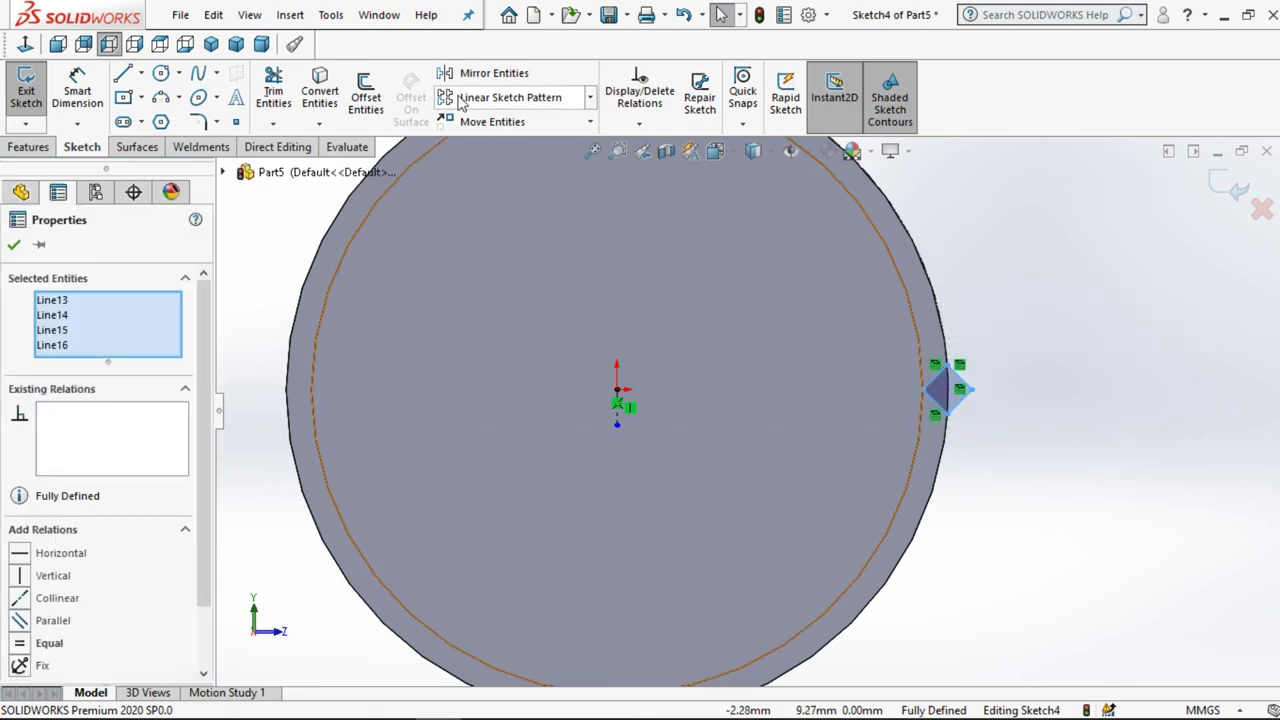
click(476, 81)
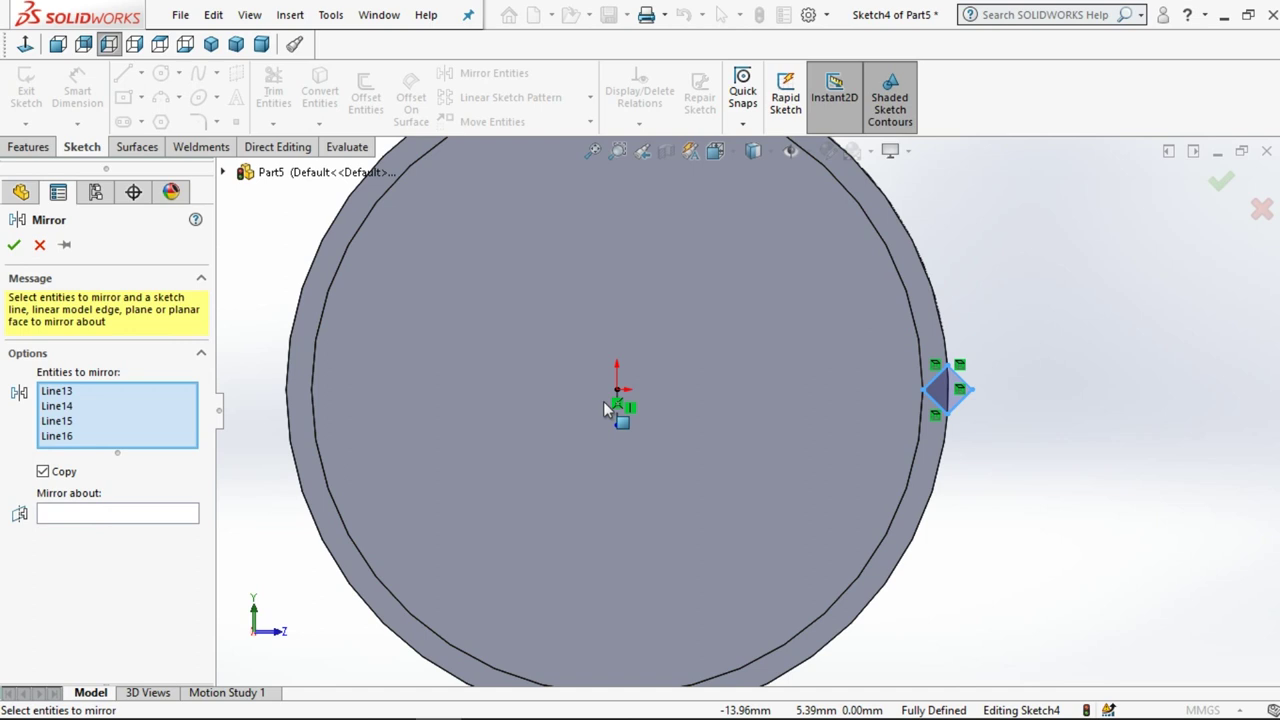
click(616, 423)
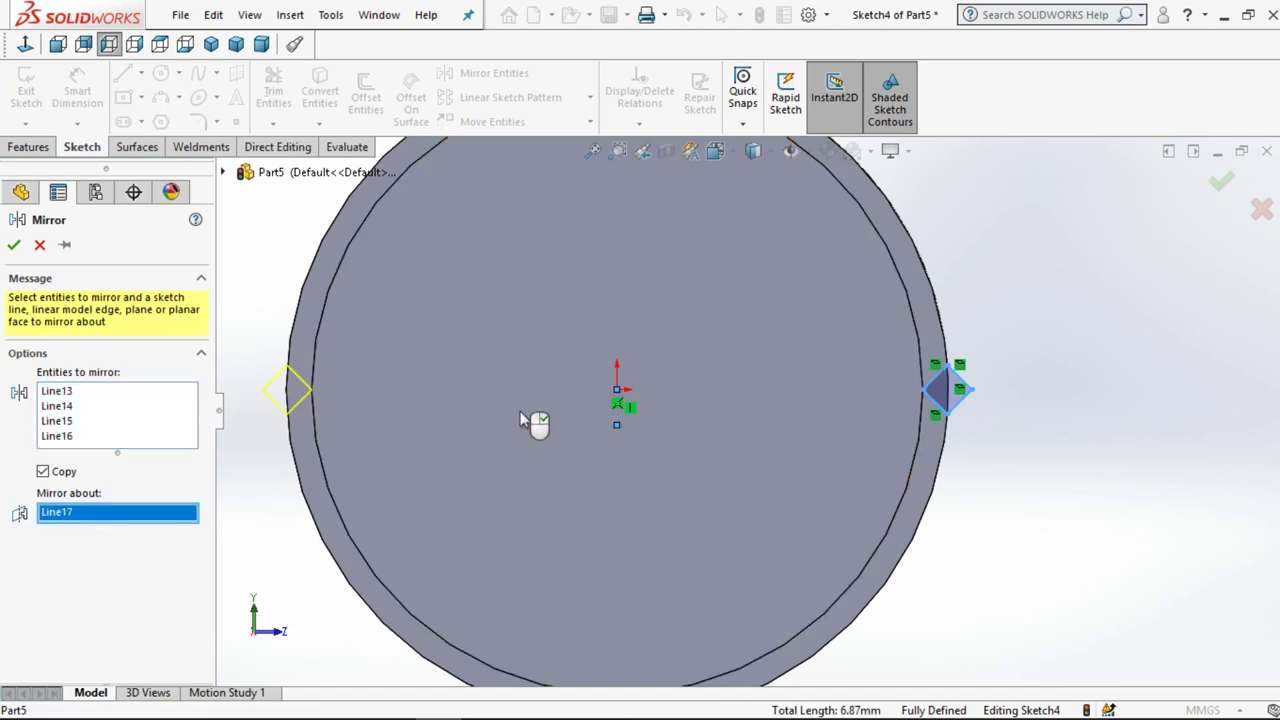
click(14, 245)
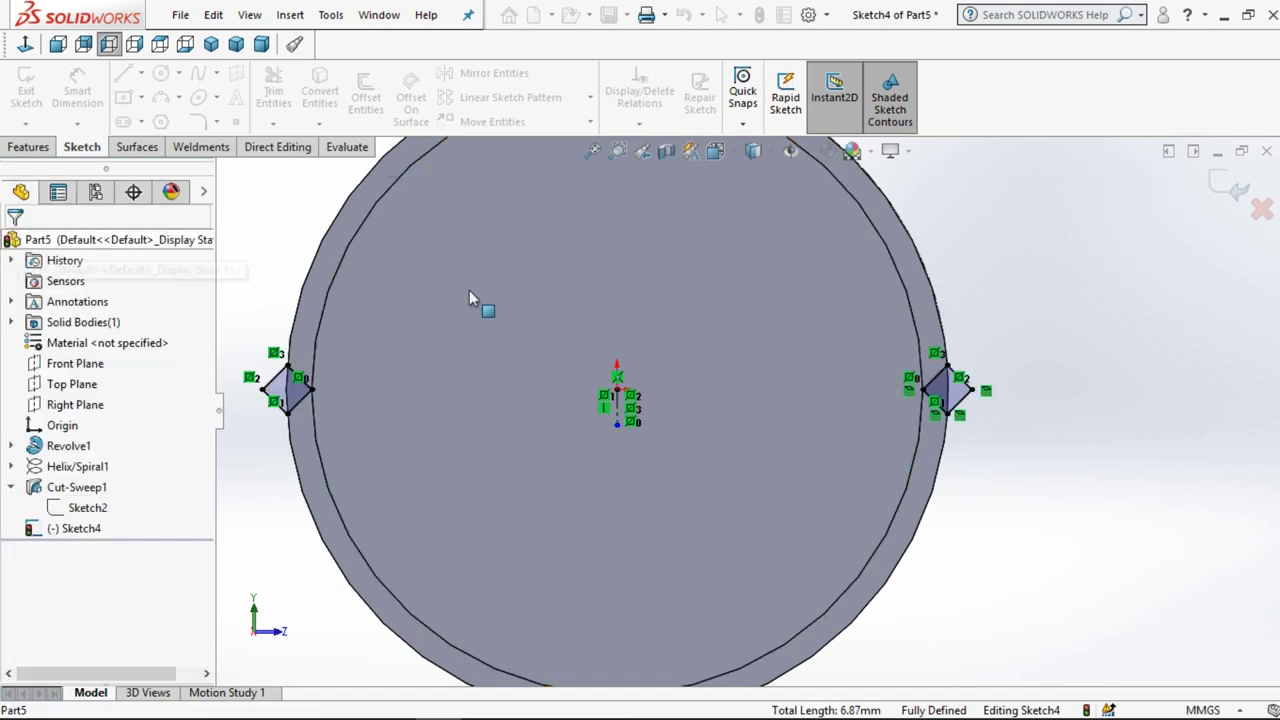
key(z)
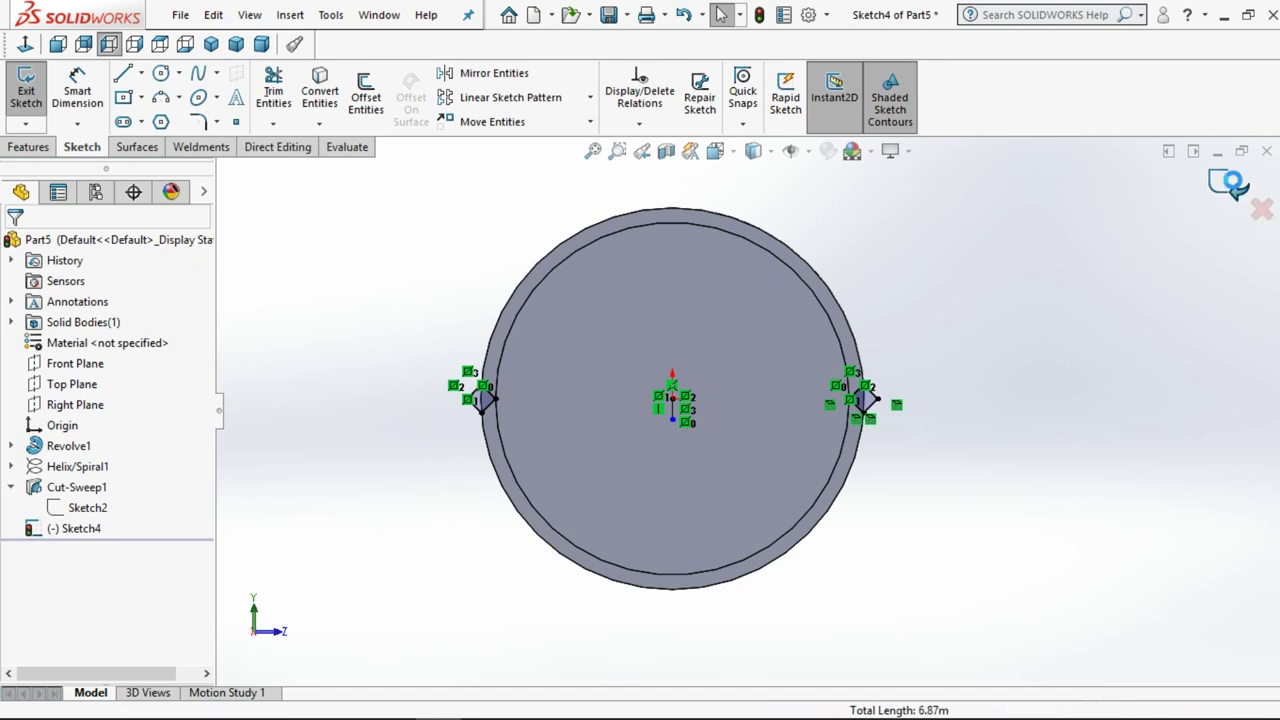
click(1230, 183)
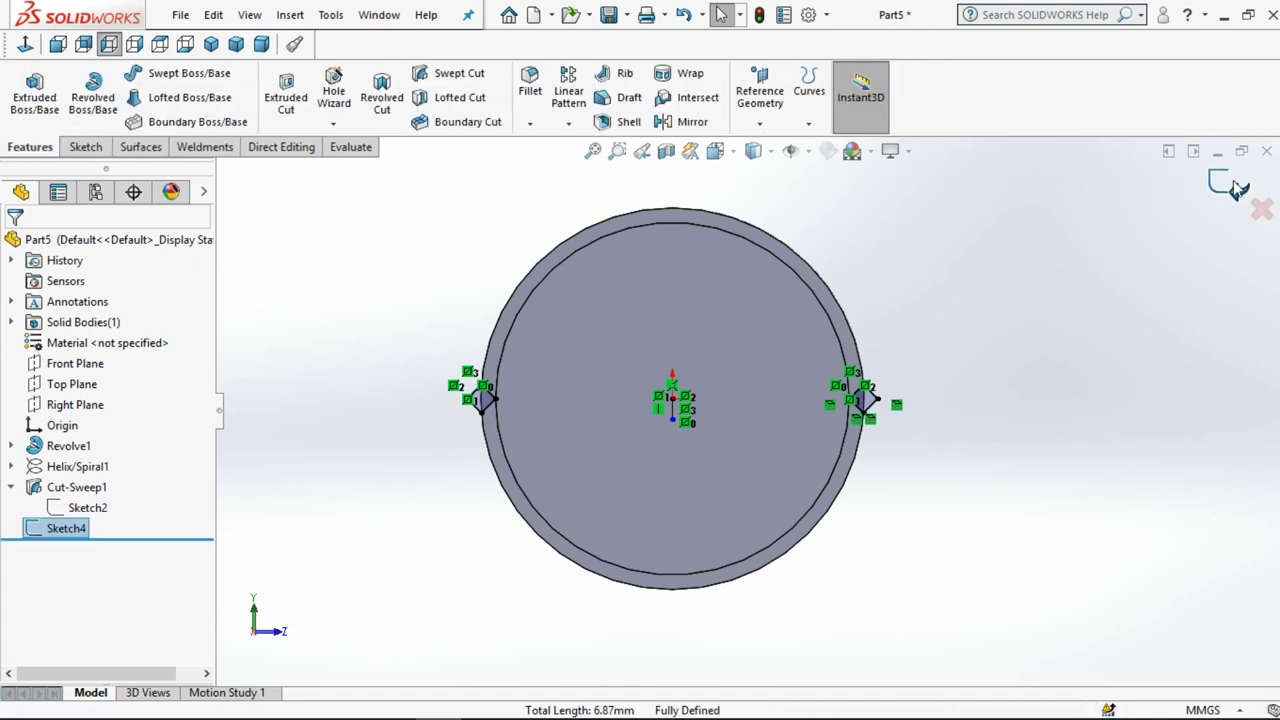
- Reopen Sketch4 for editing and box-select the right-hand diamond
click(350, 238)
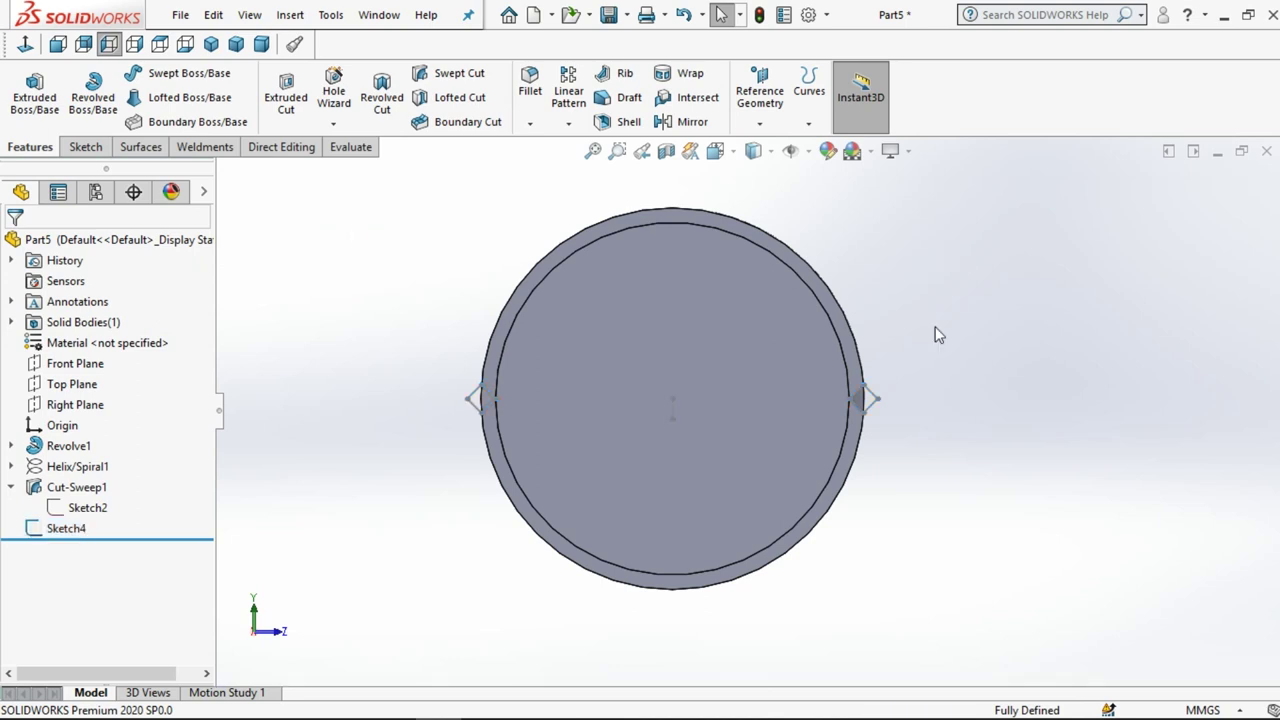
click(523, 336)
click(528, 330)
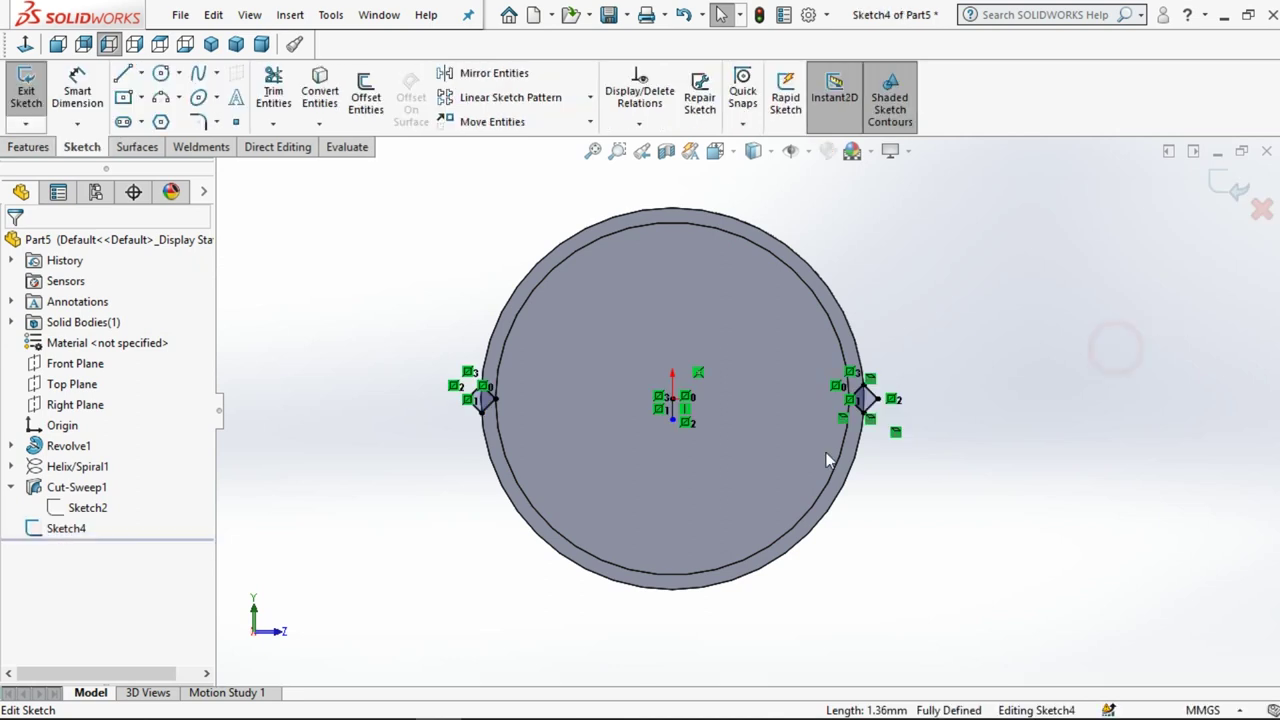
drag(1118, 347, 819, 451)
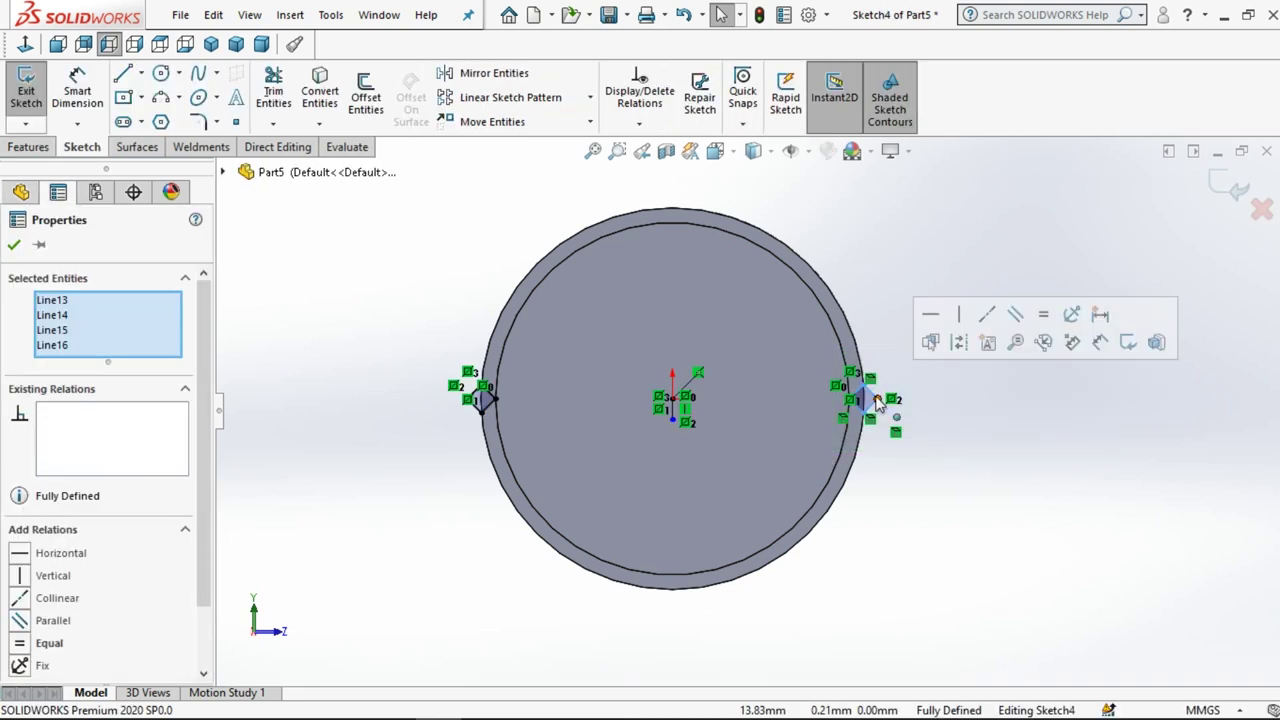
right_click(872, 398)
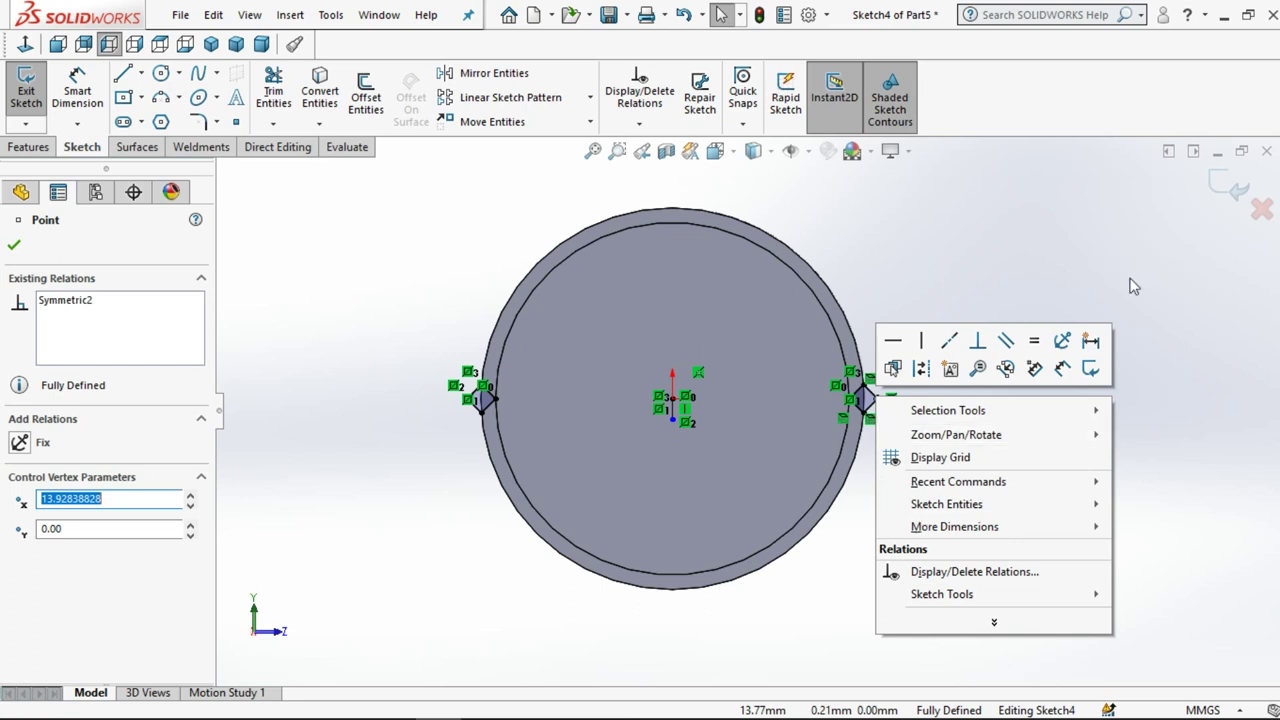
click(1000, 257)
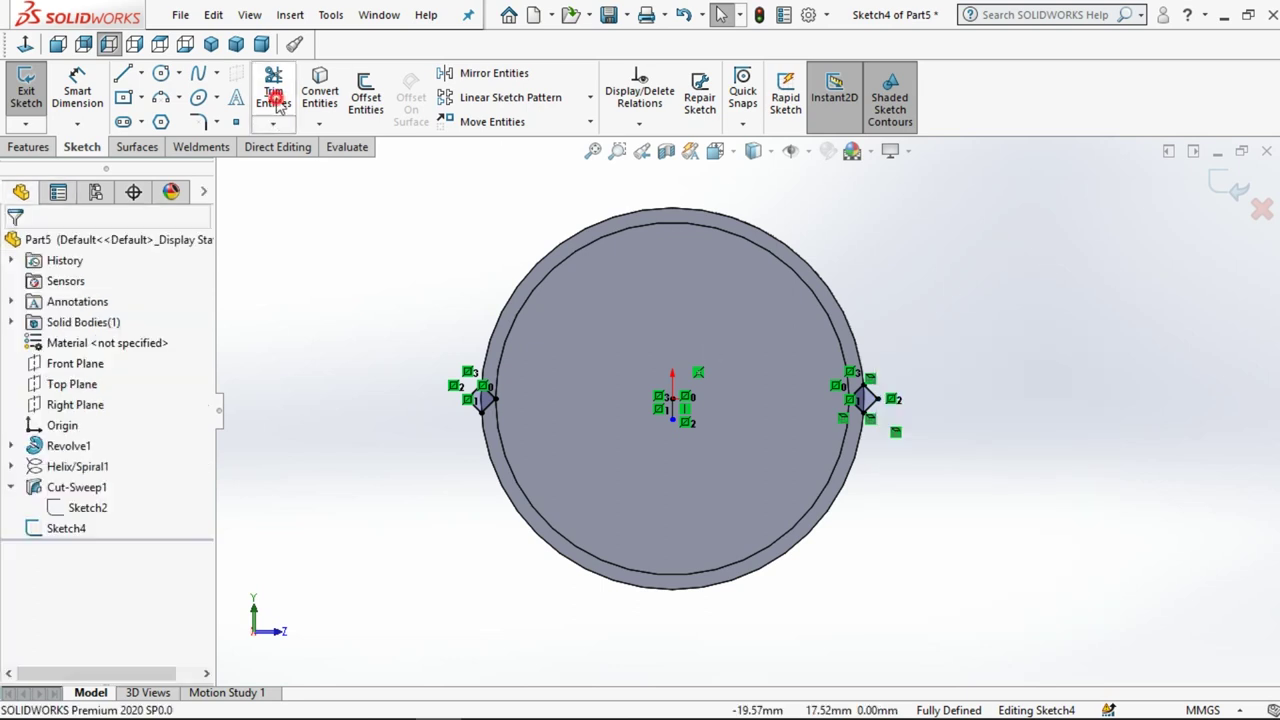
- Trim away the right diamond's four lines and close Sketch4
click(273, 90)
scroll(893, 447, down, 3)
scroll(895, 370, down, 2)
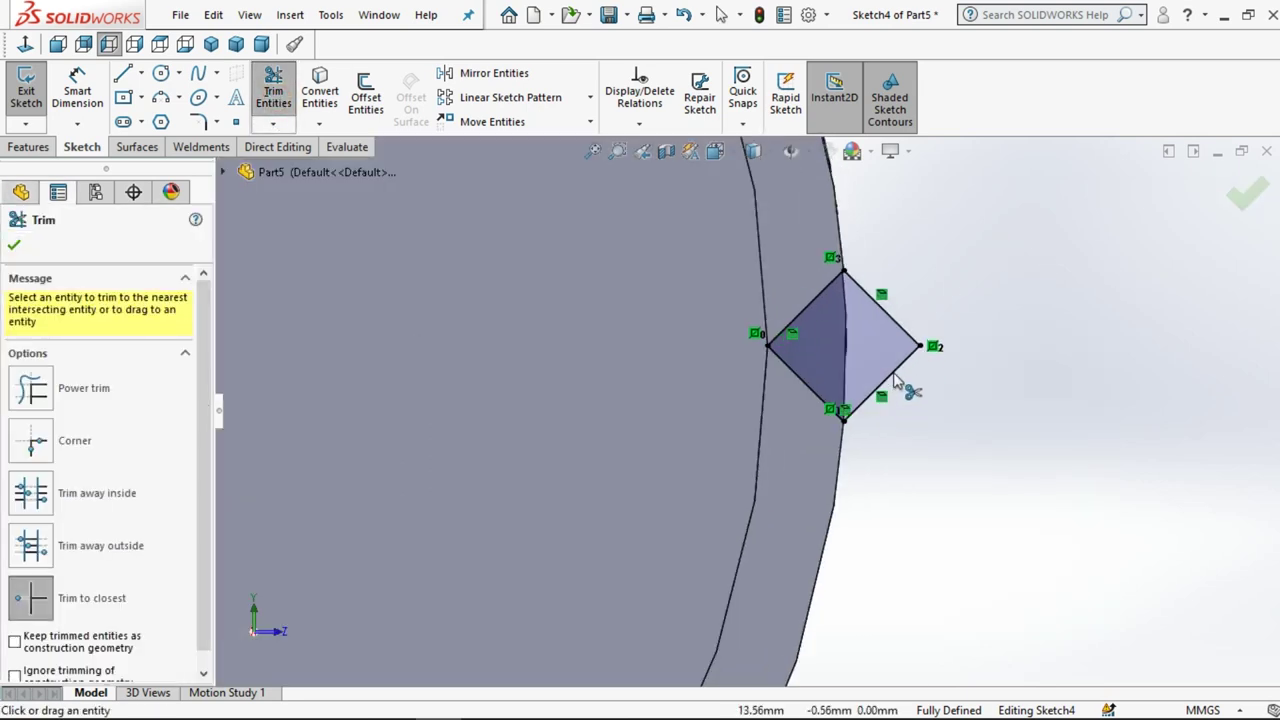
click(883, 365)
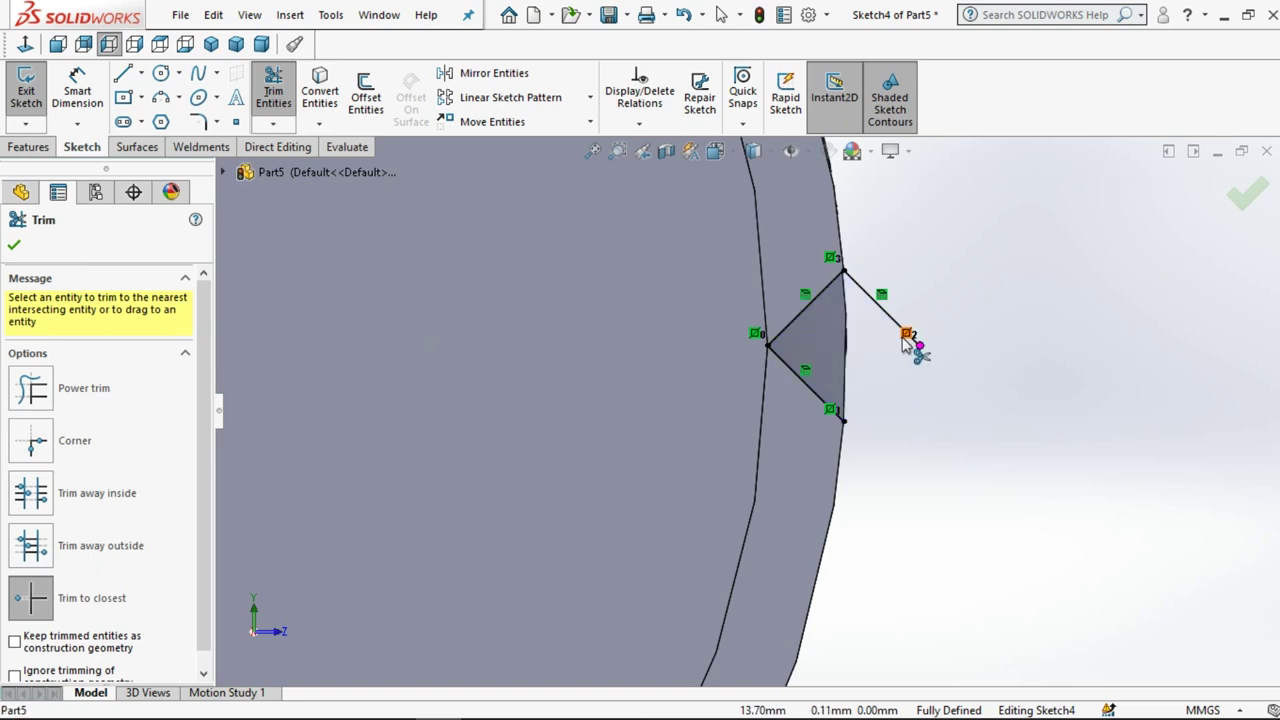
click(876, 307)
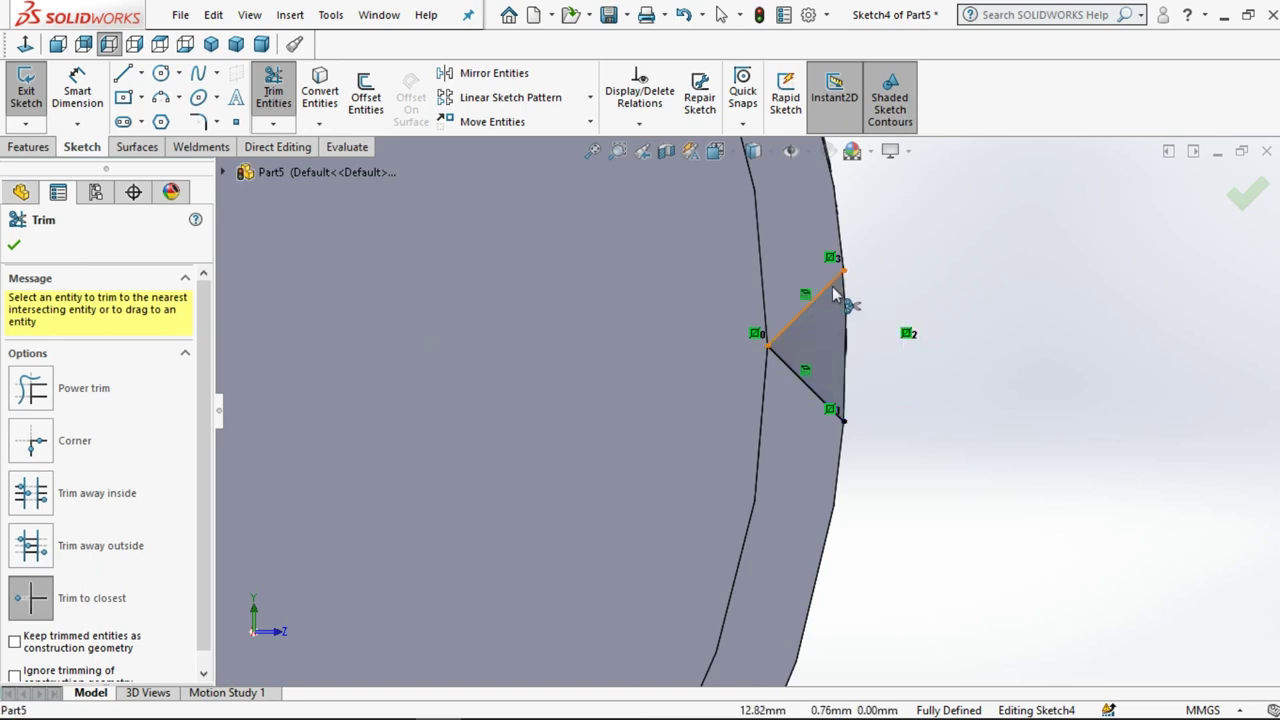
click(834, 291)
click(777, 357)
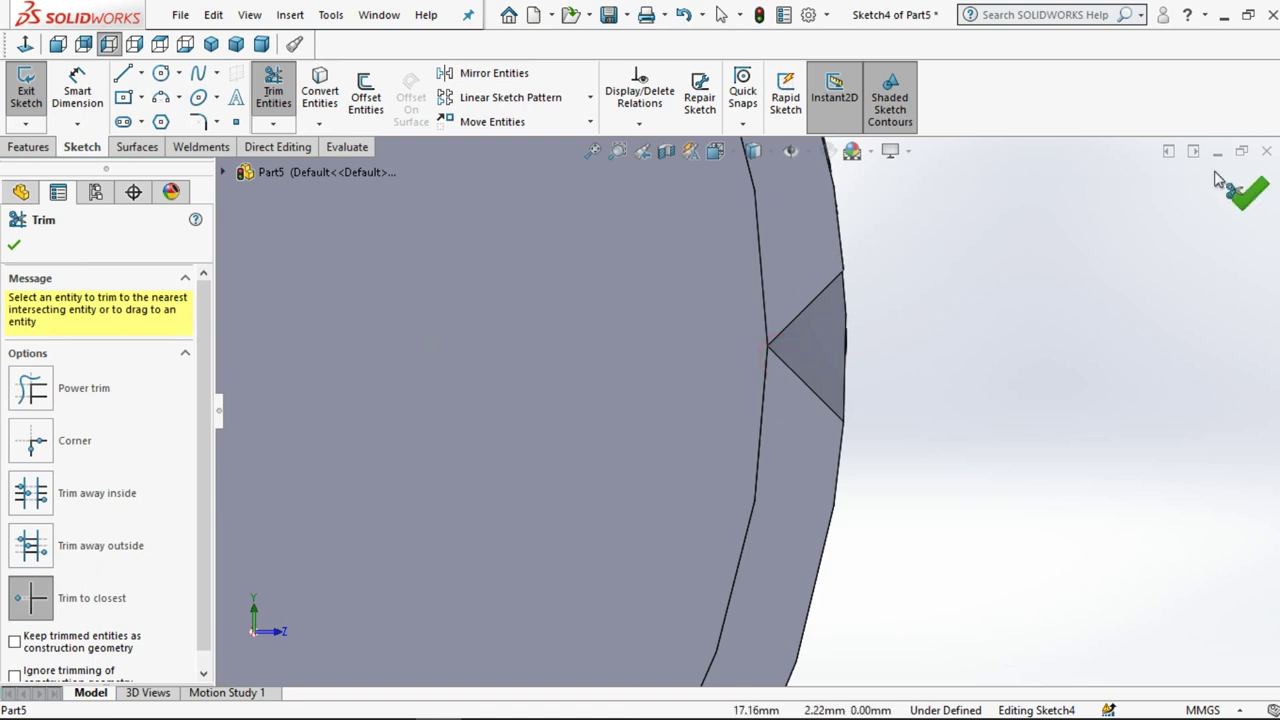
click(1240, 192)
click(1211, 184)
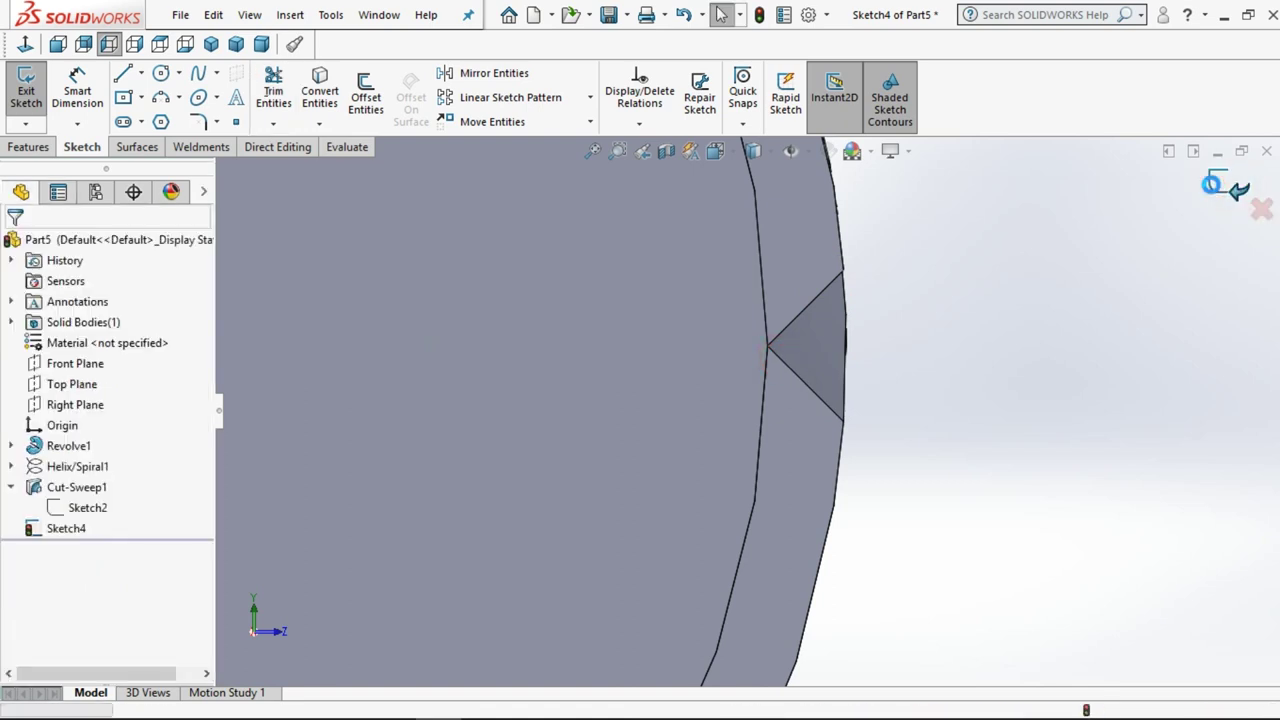
- Sketch on the head's end face and convert its 13 mm radius outer edge into a circle
key(f)
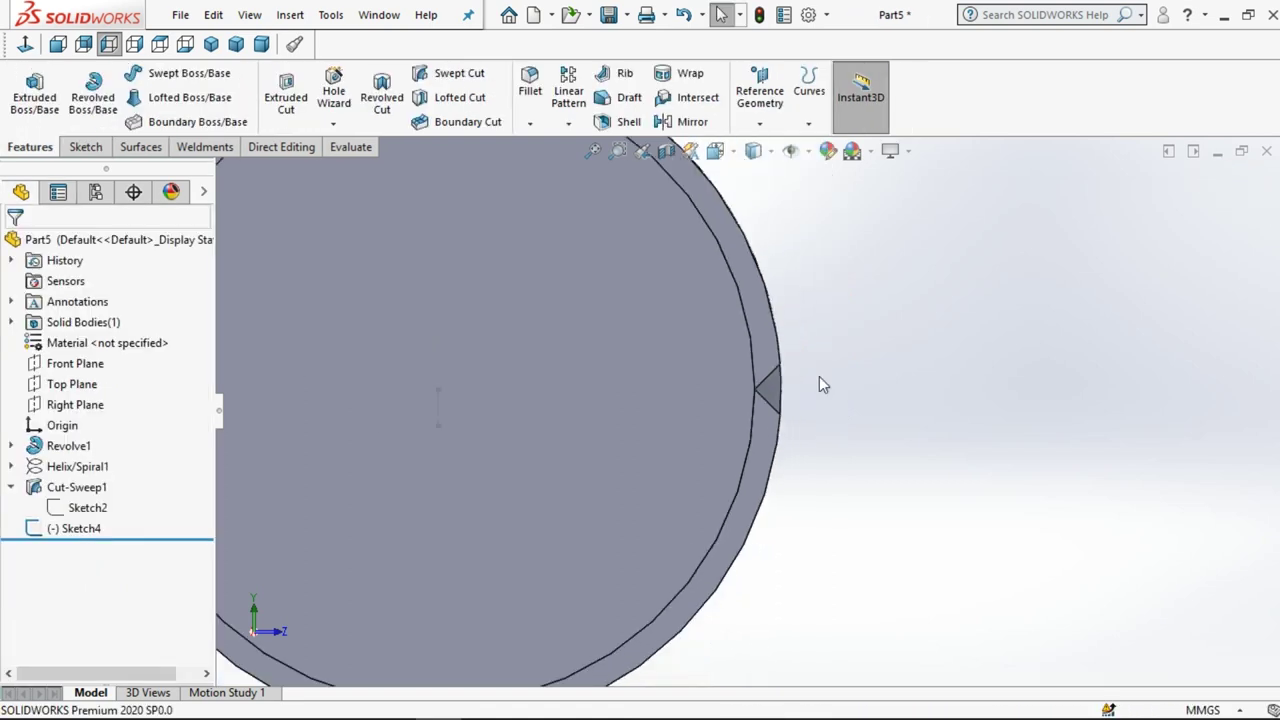
key(z)
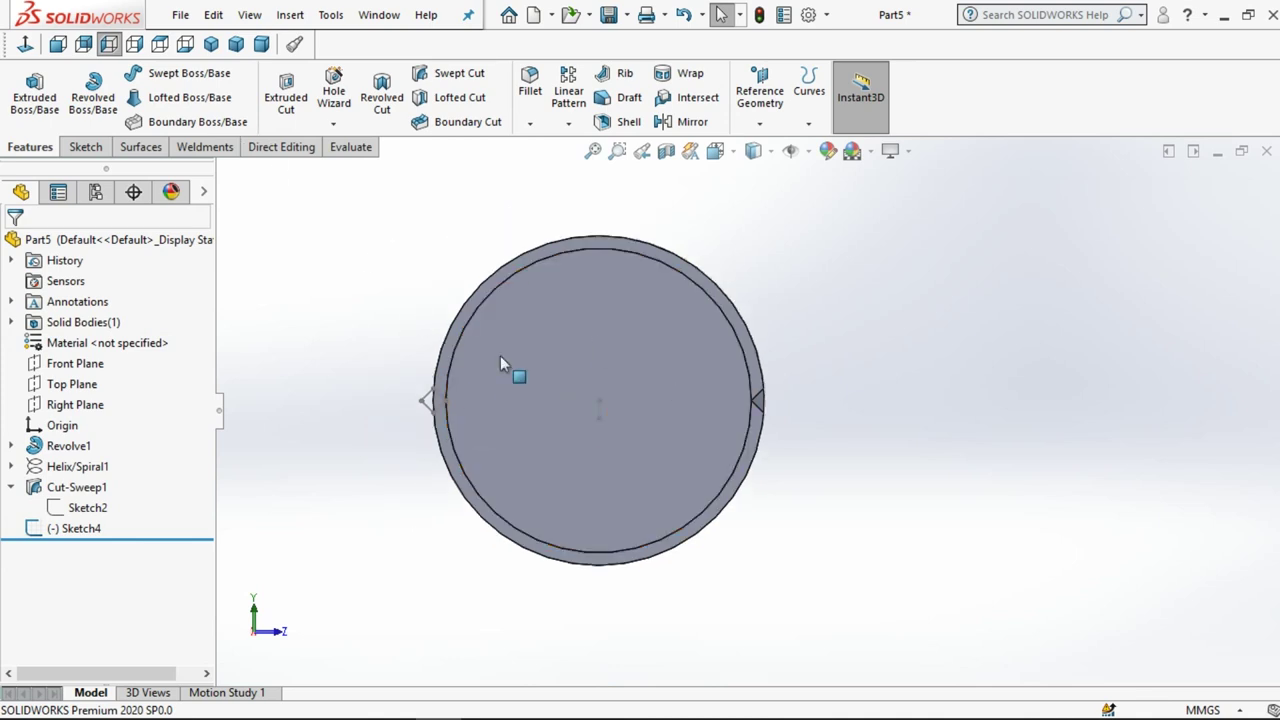
click(441, 350)
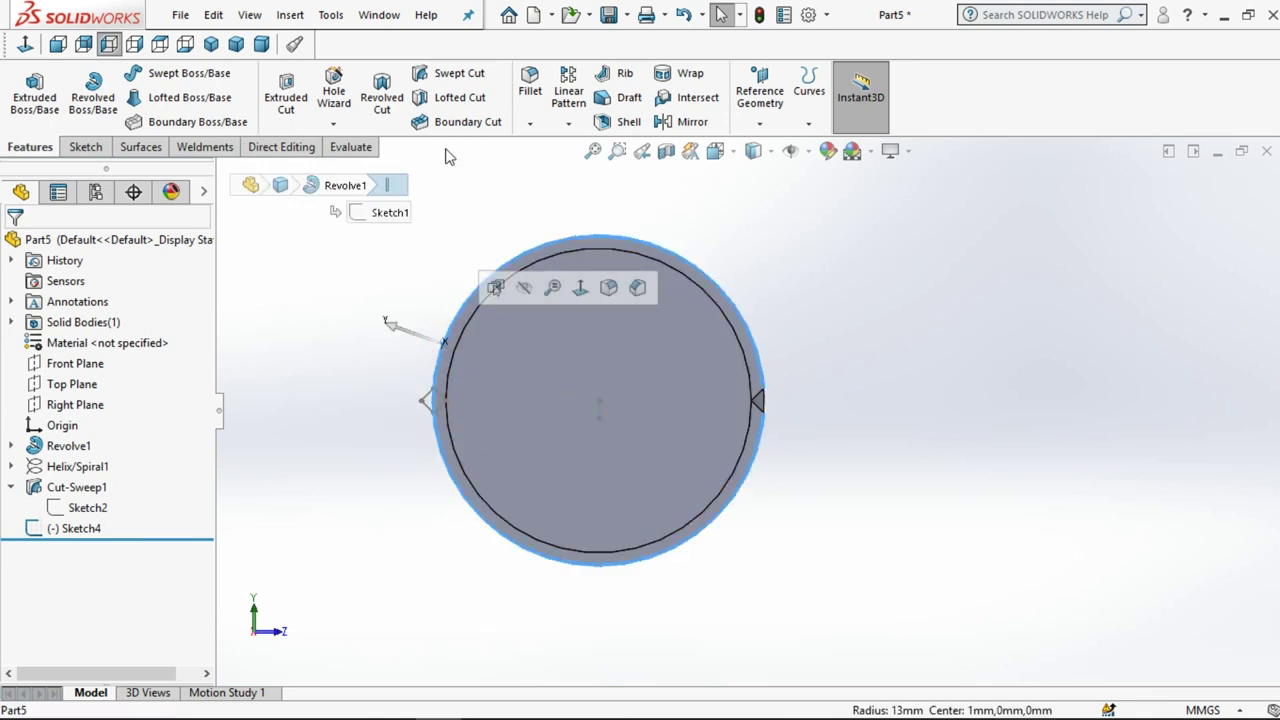
click(565, 248)
click(645, 193)
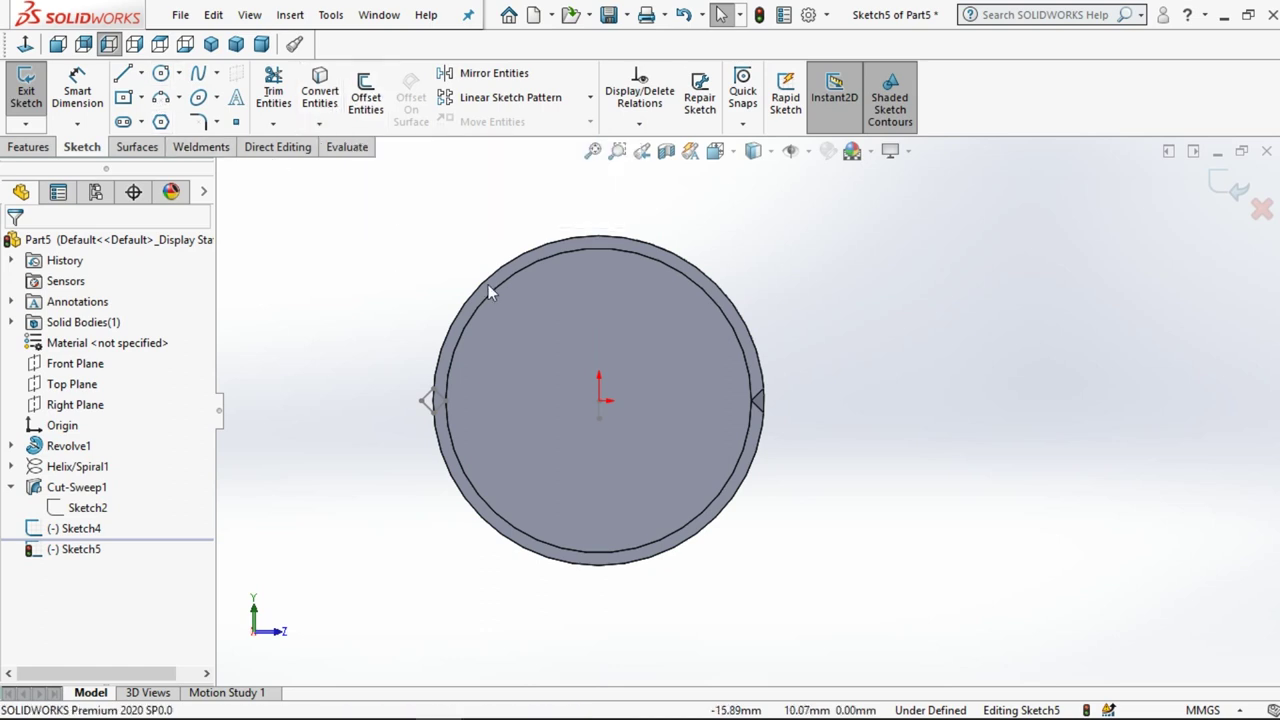
click(646, 243)
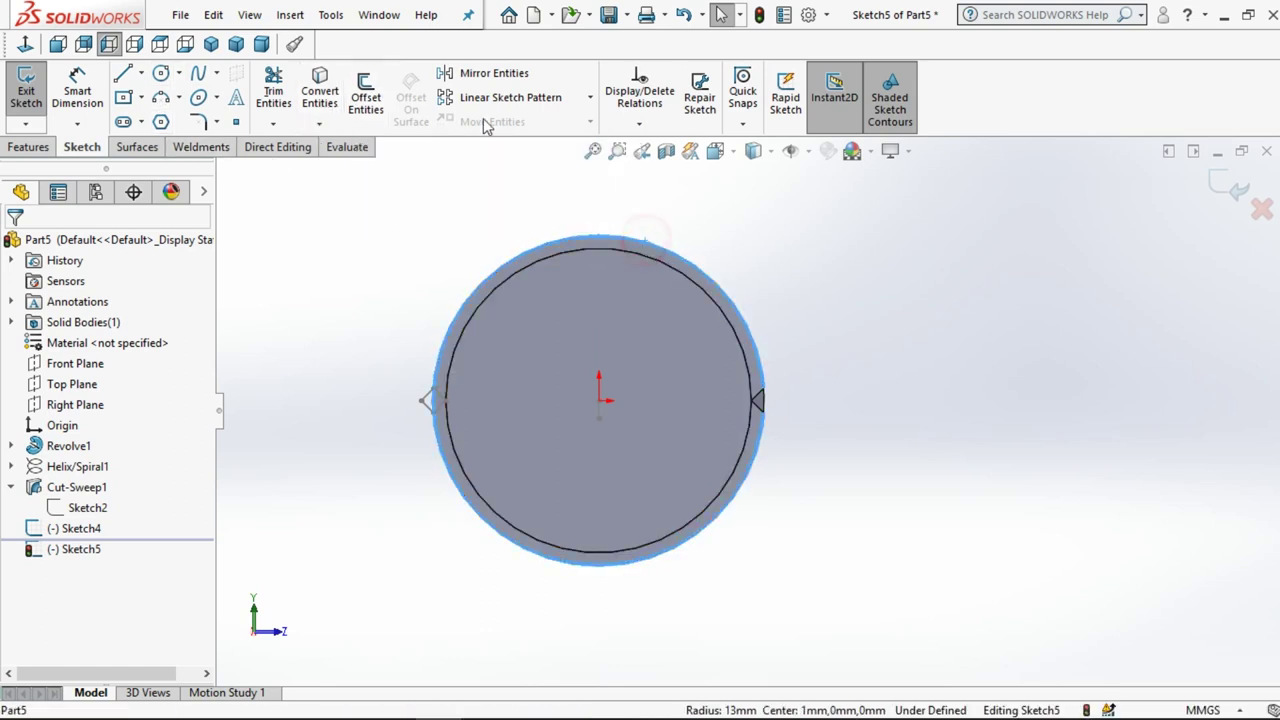
click(320, 84)
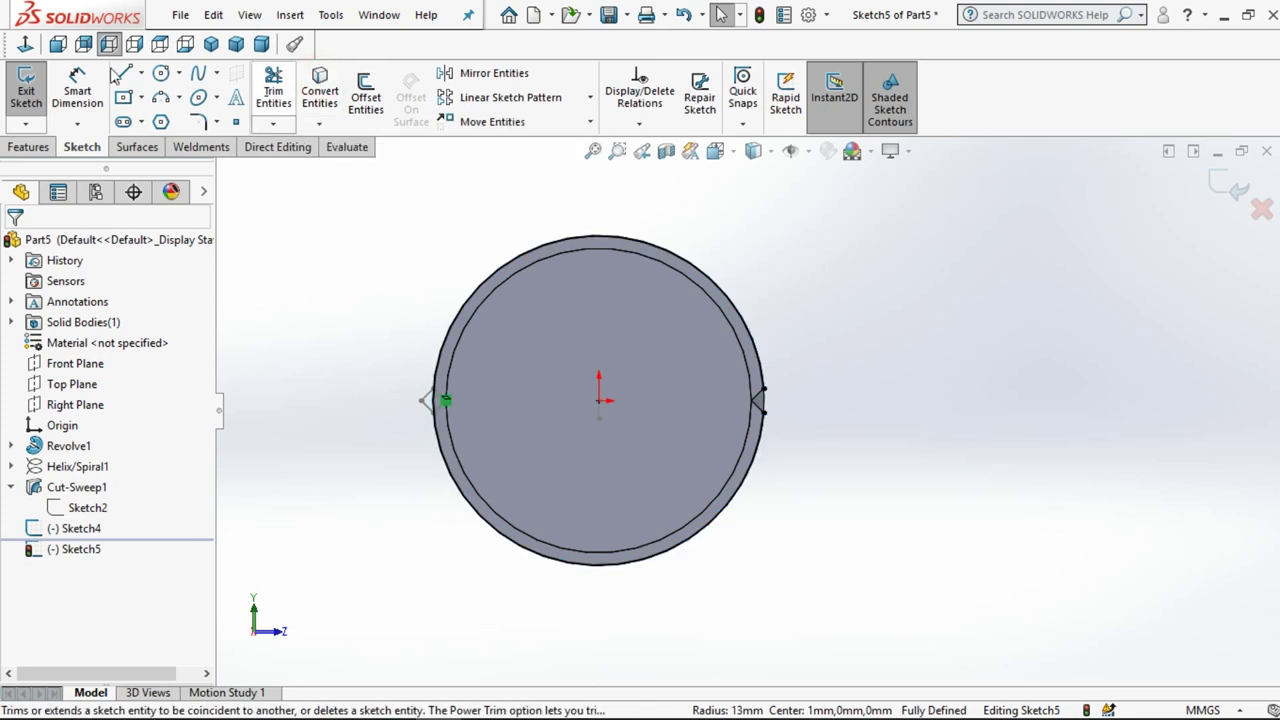
click(28, 92)
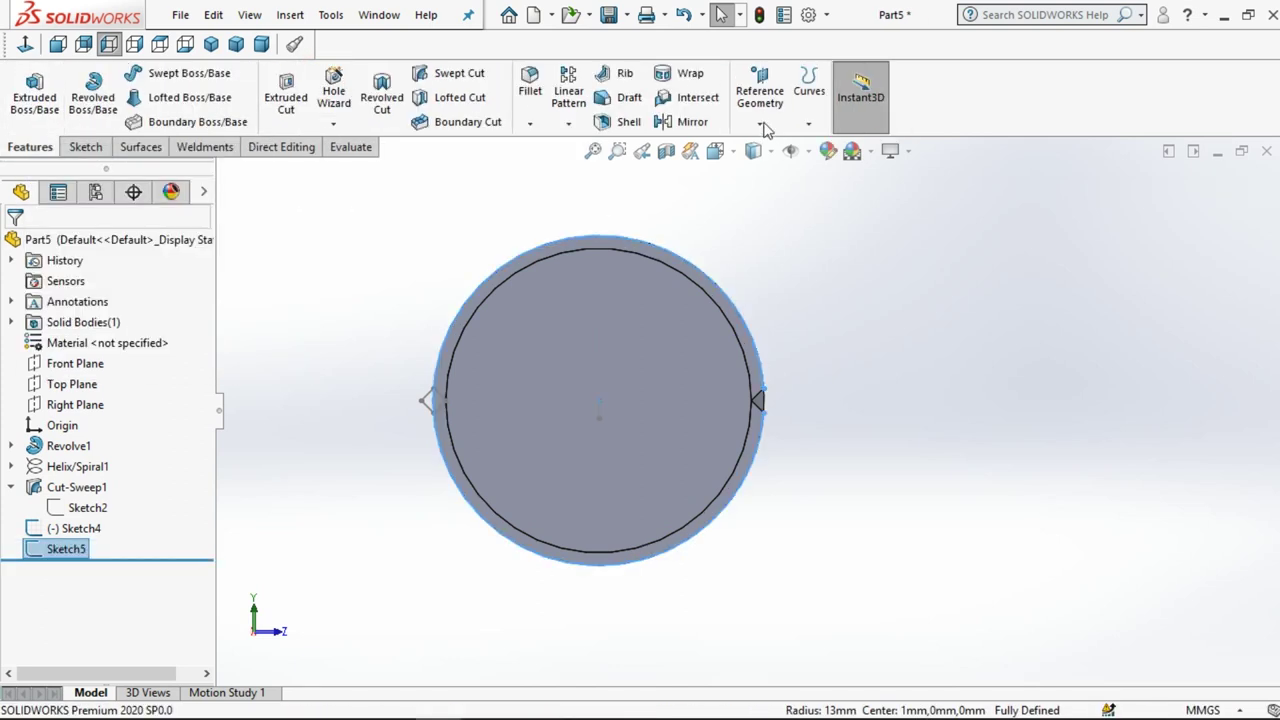
- Try a helix on the Sketch5 circle and cancel when it is rejected
click(808, 123)
click(840, 260)
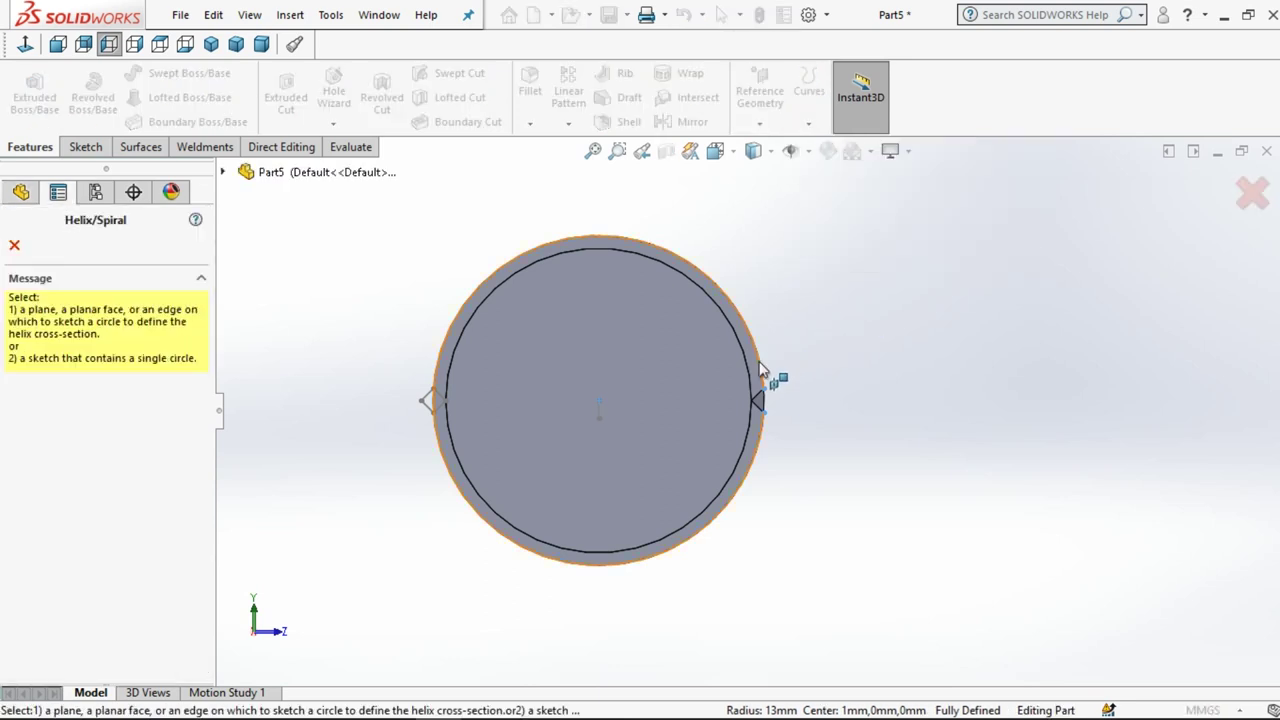
click(759, 363)
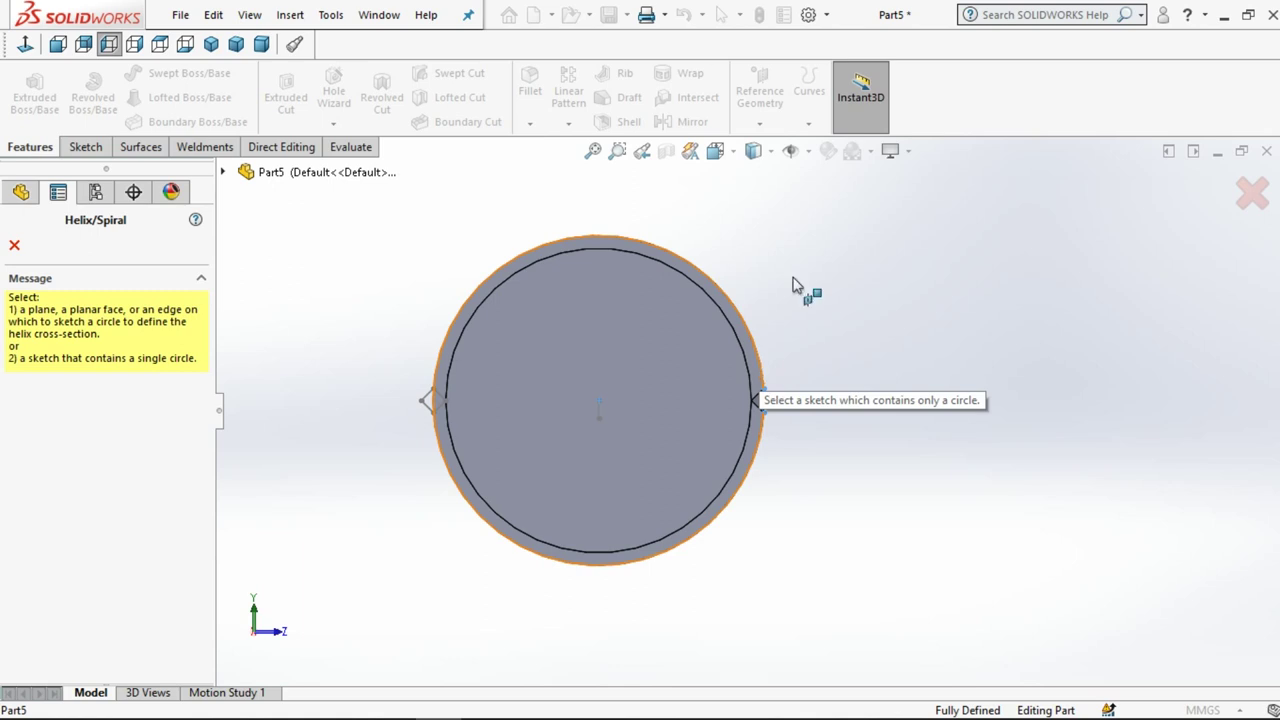
click(15, 248)
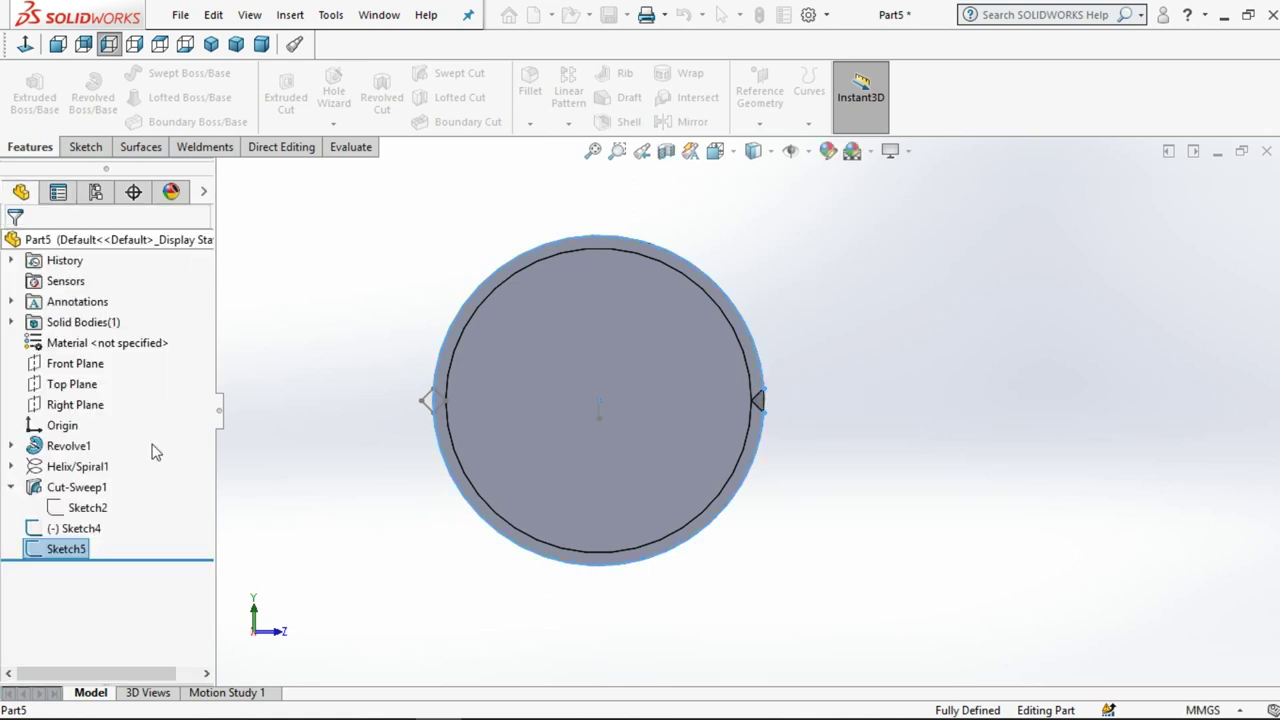
- Edit Sketch5 to inspect the stray point at the notch tip, then close it
click(340, 406)
click(84, 549)
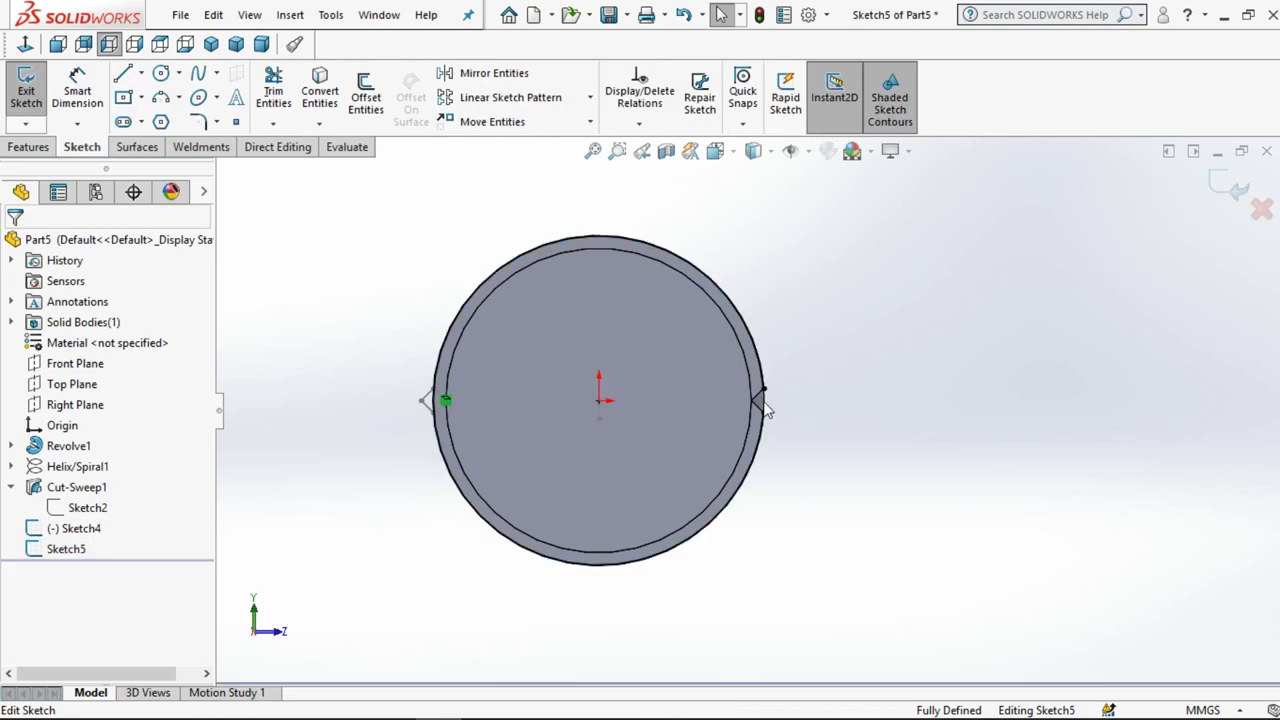
scroll(760, 400, down, 3)
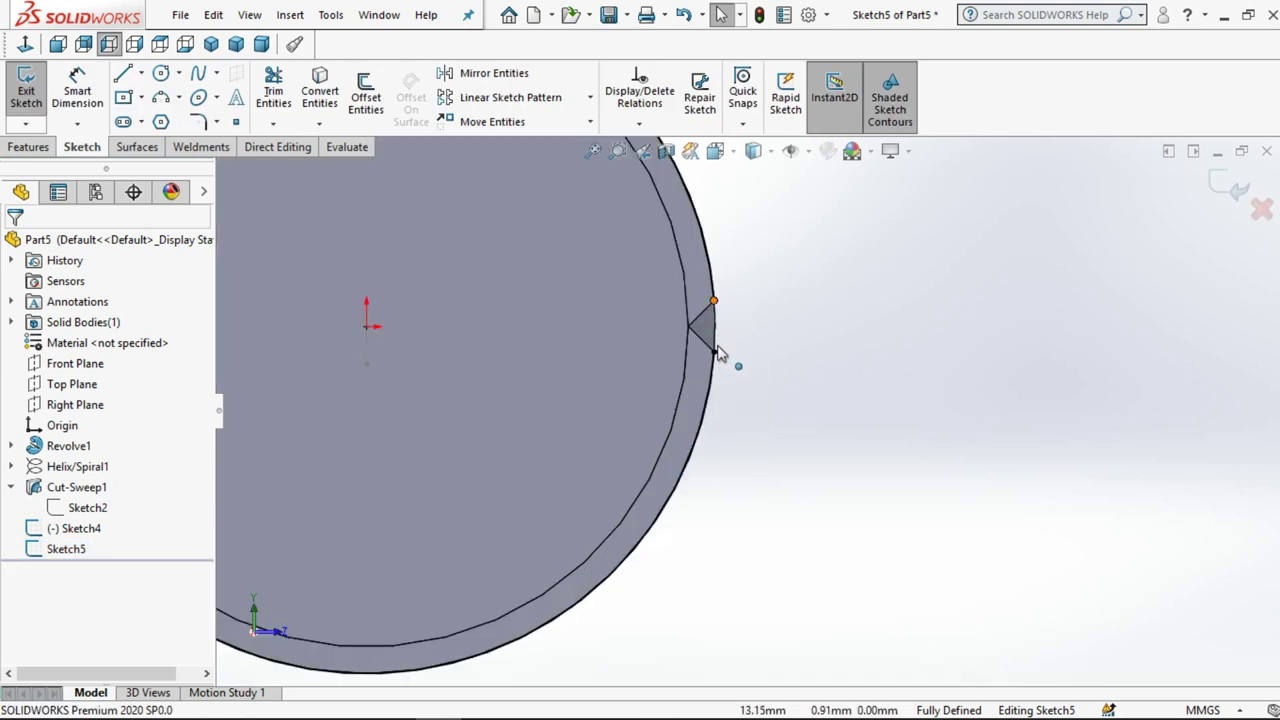
click(715, 351)
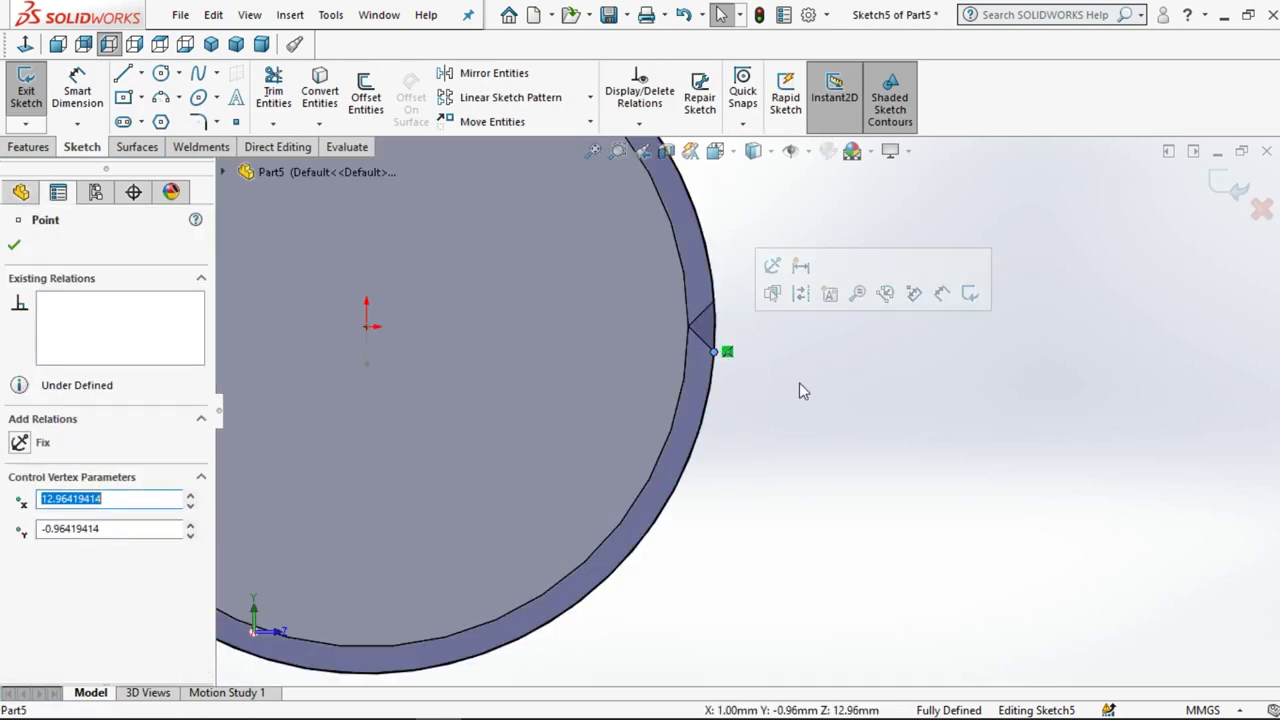
scroll(799, 391, up, 5)
click(1211, 185)
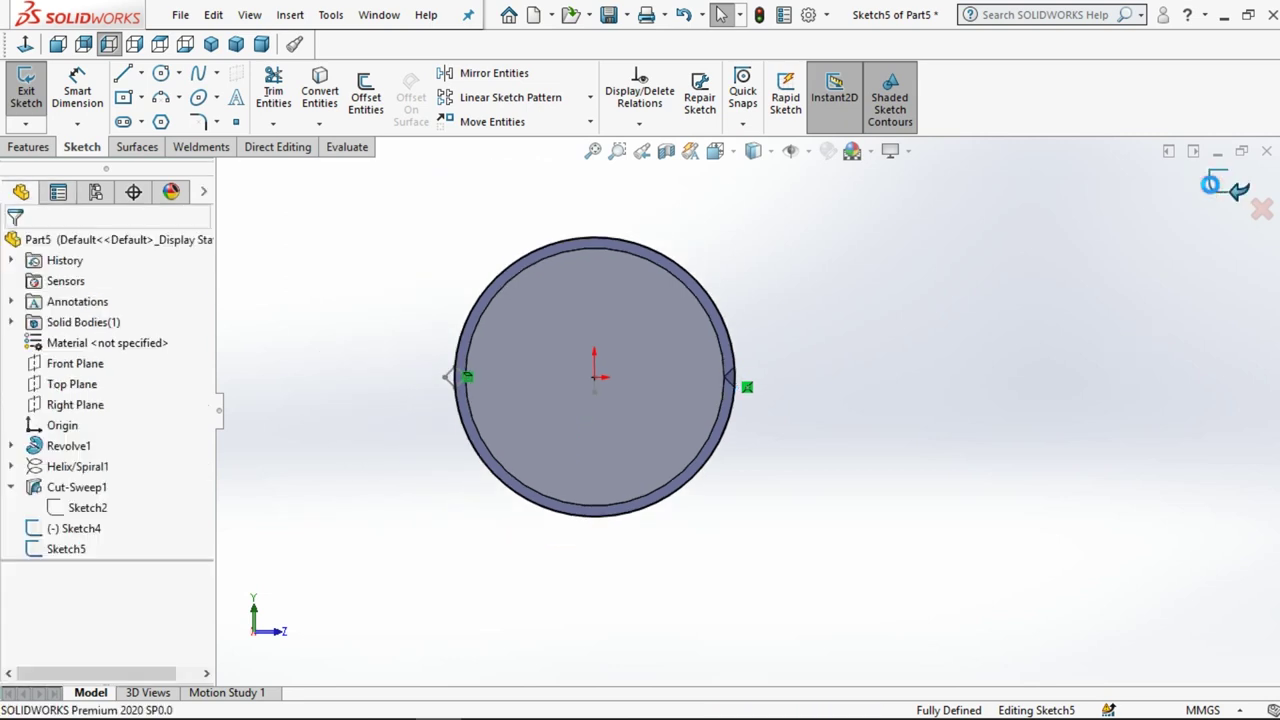
click(1211, 185)
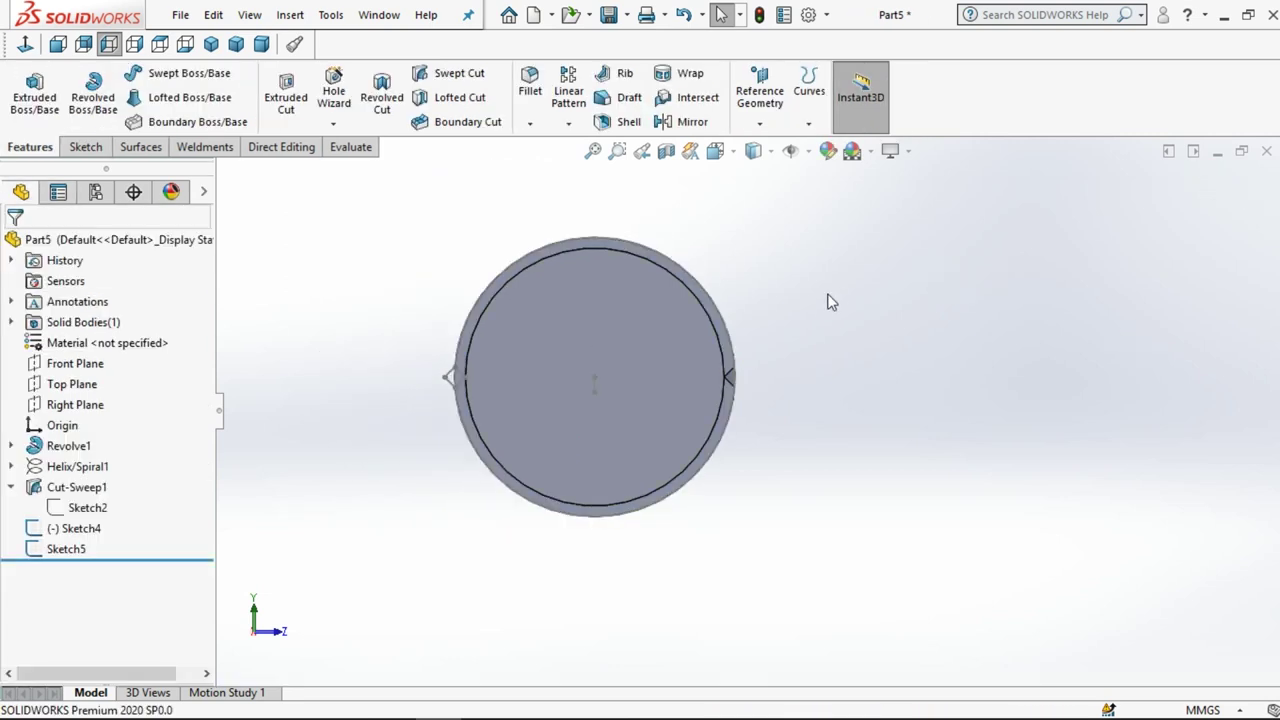
ctrl+middle_drag(829, 302, 753, 411)
- Start a new helix on the head's circle with a 180° start angle
click(810, 131)
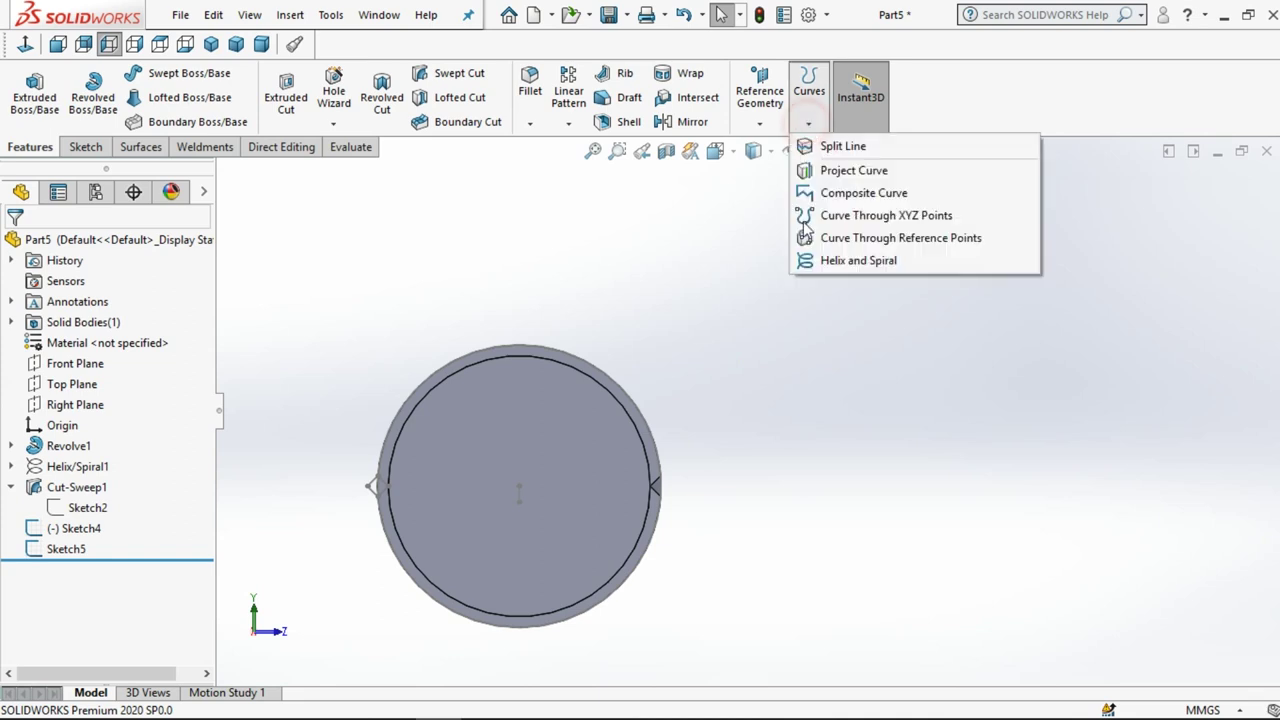
click(843, 260)
click(653, 438)
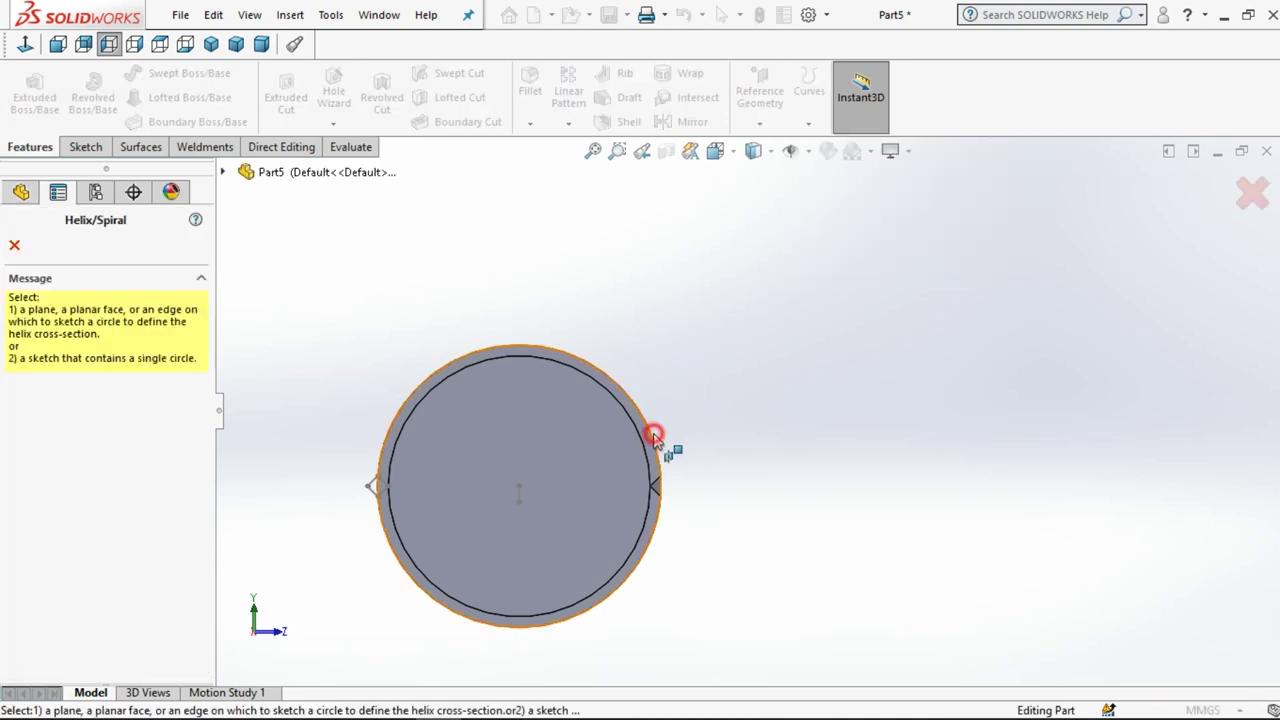
scroll(723, 389, up, 3)
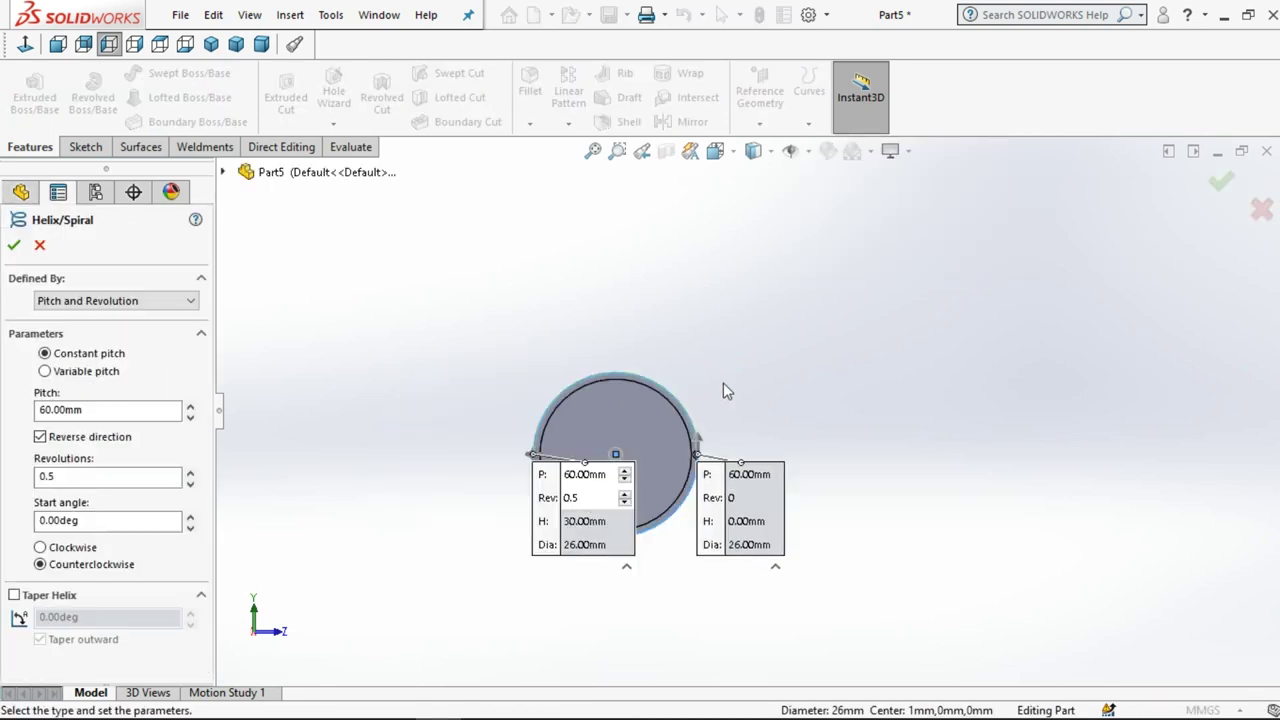
middle_drag(723, 389, 320, 534)
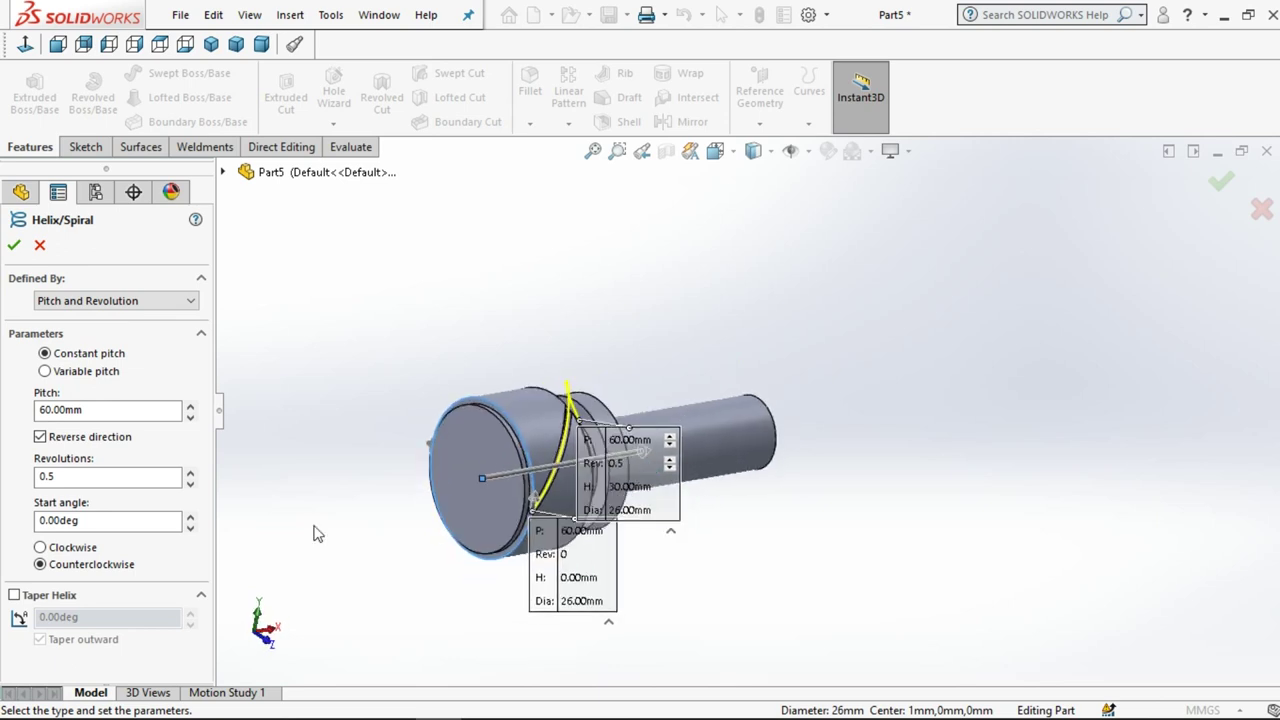
click(123, 515)
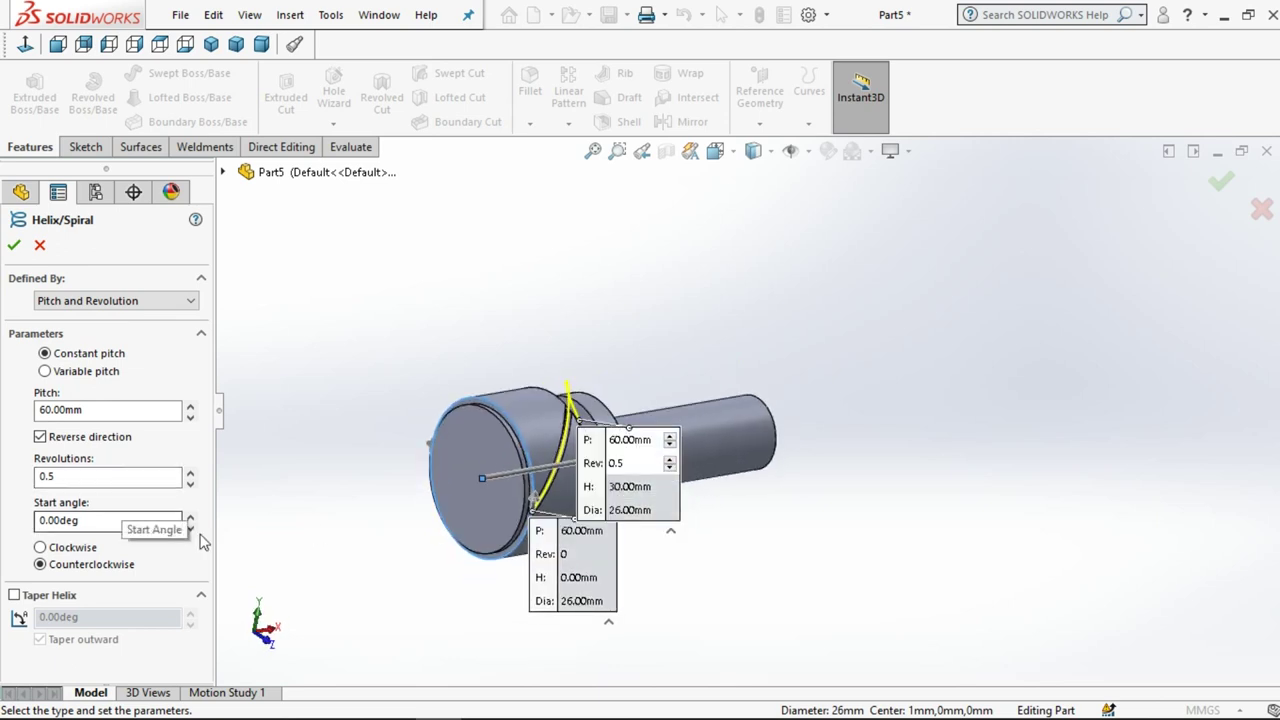
click(187, 515)
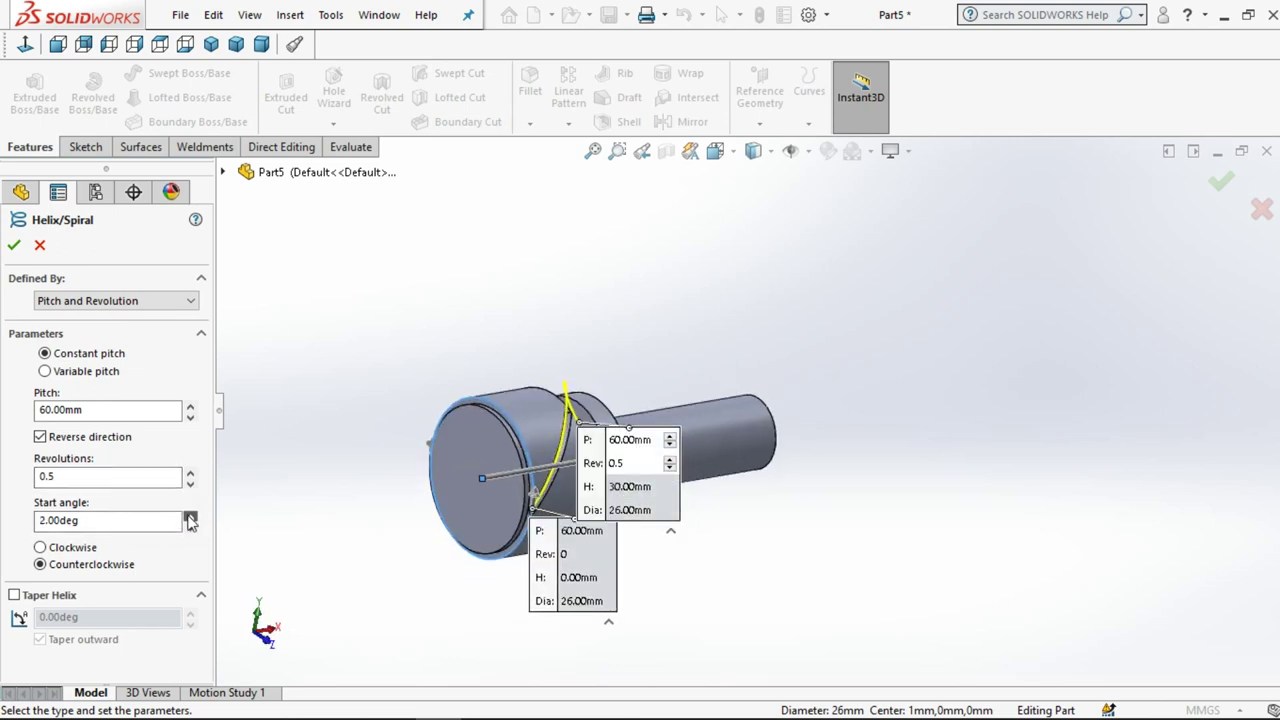
double_click(37, 518)
text(180)
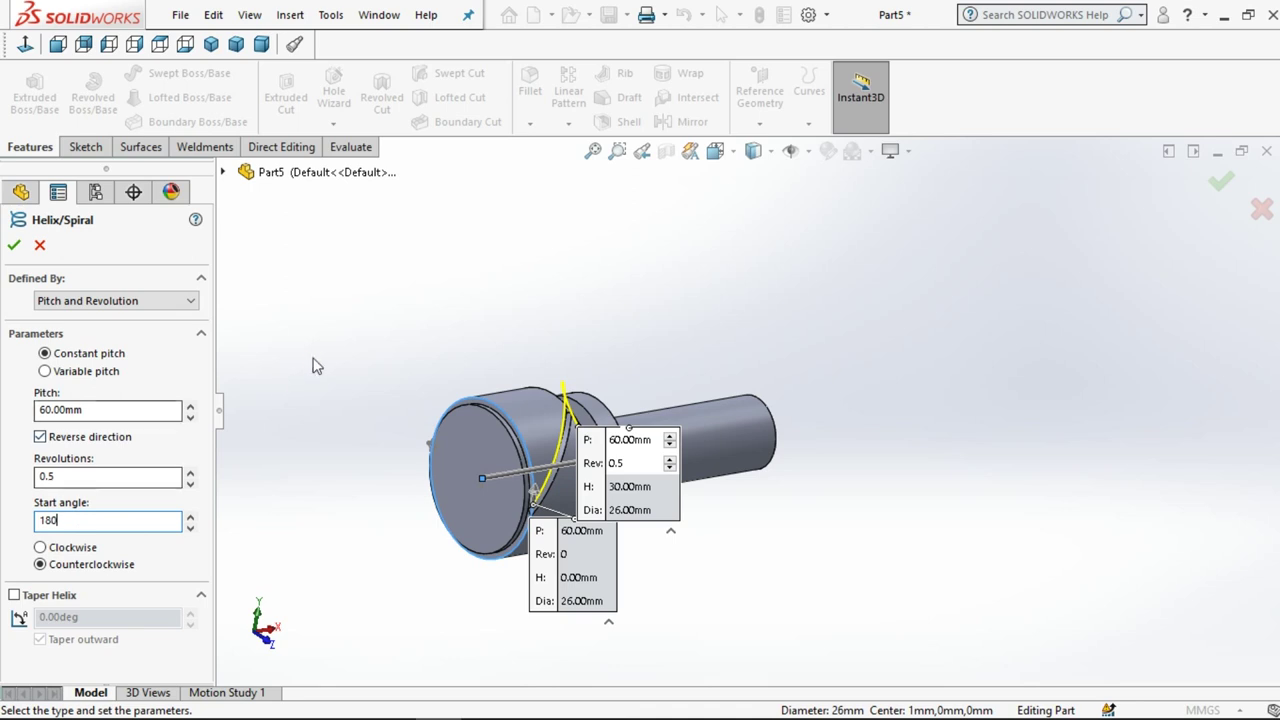
key(Return)
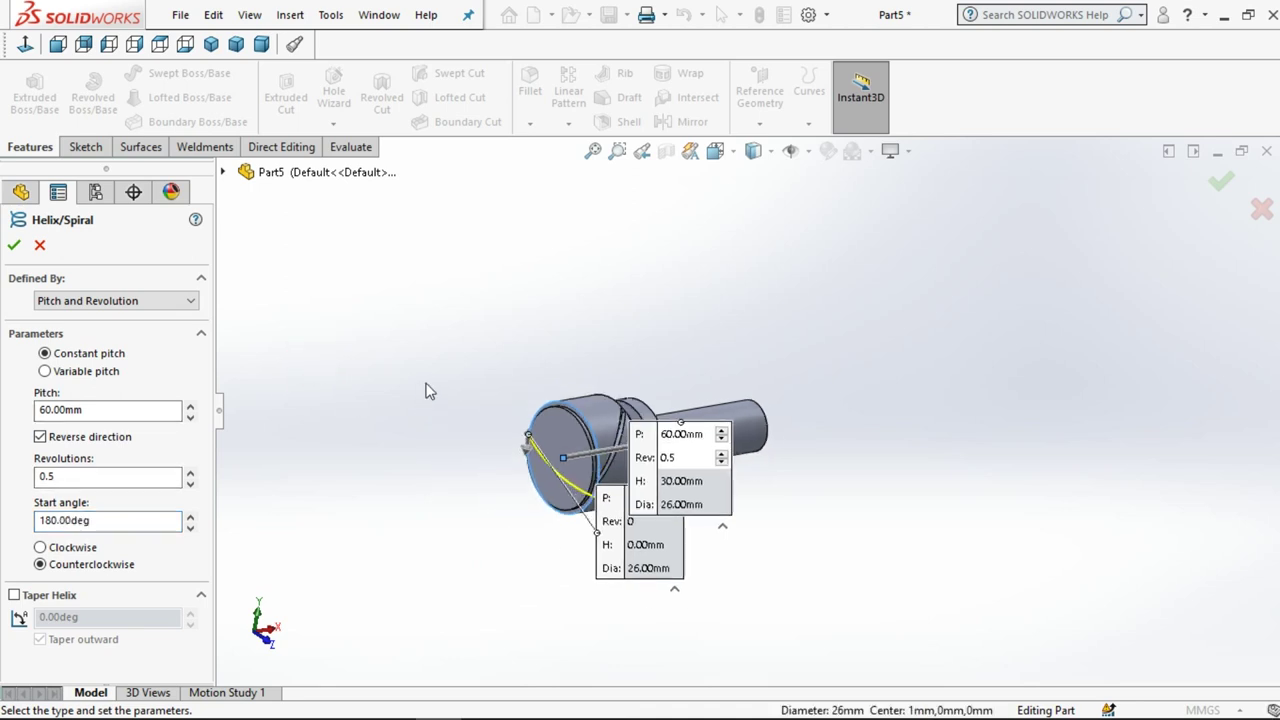
- Make the helix wind clockwise and accept it as Helix/Spiral2
key(f)
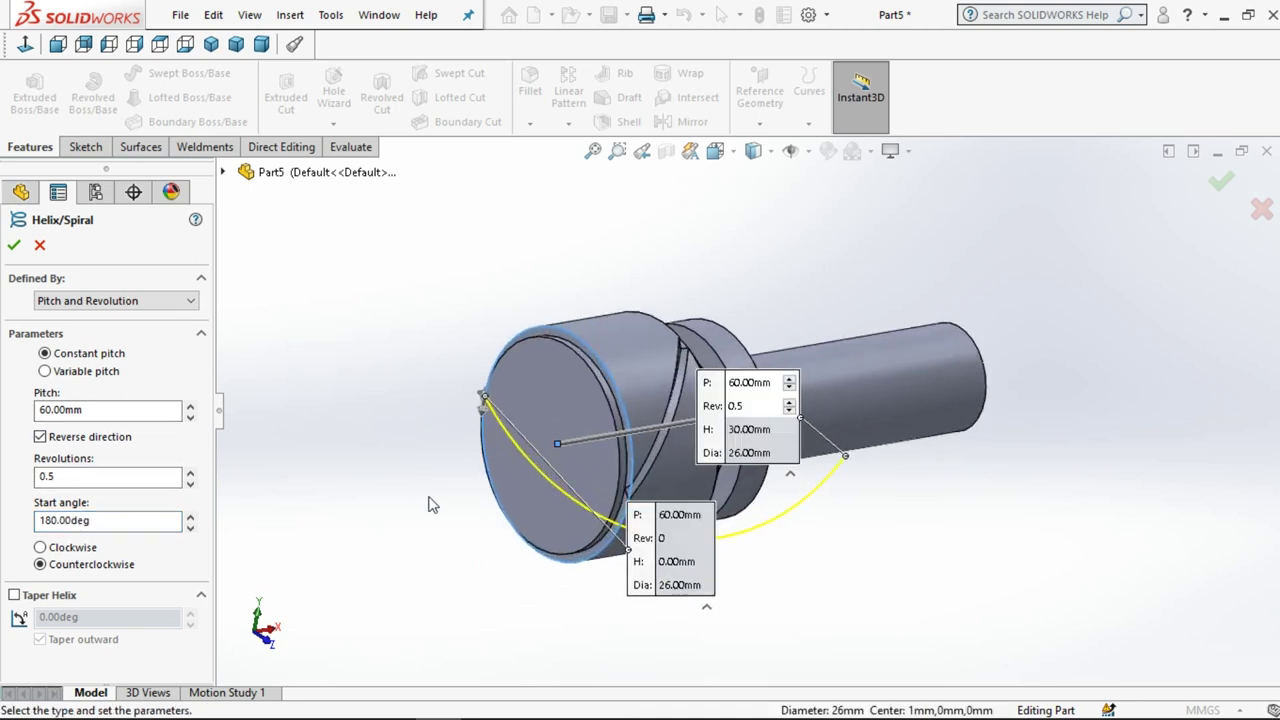
key(Right)
key(Right)
key(Right)
key(Right)
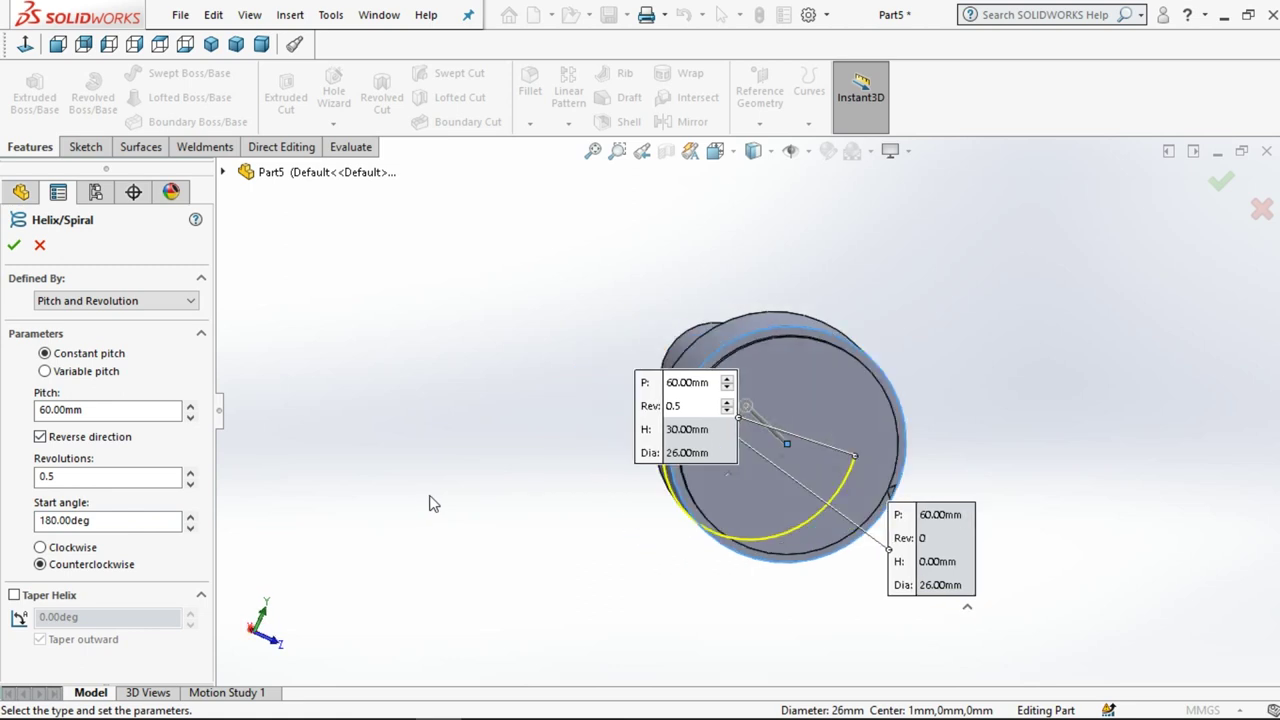
key(Right)
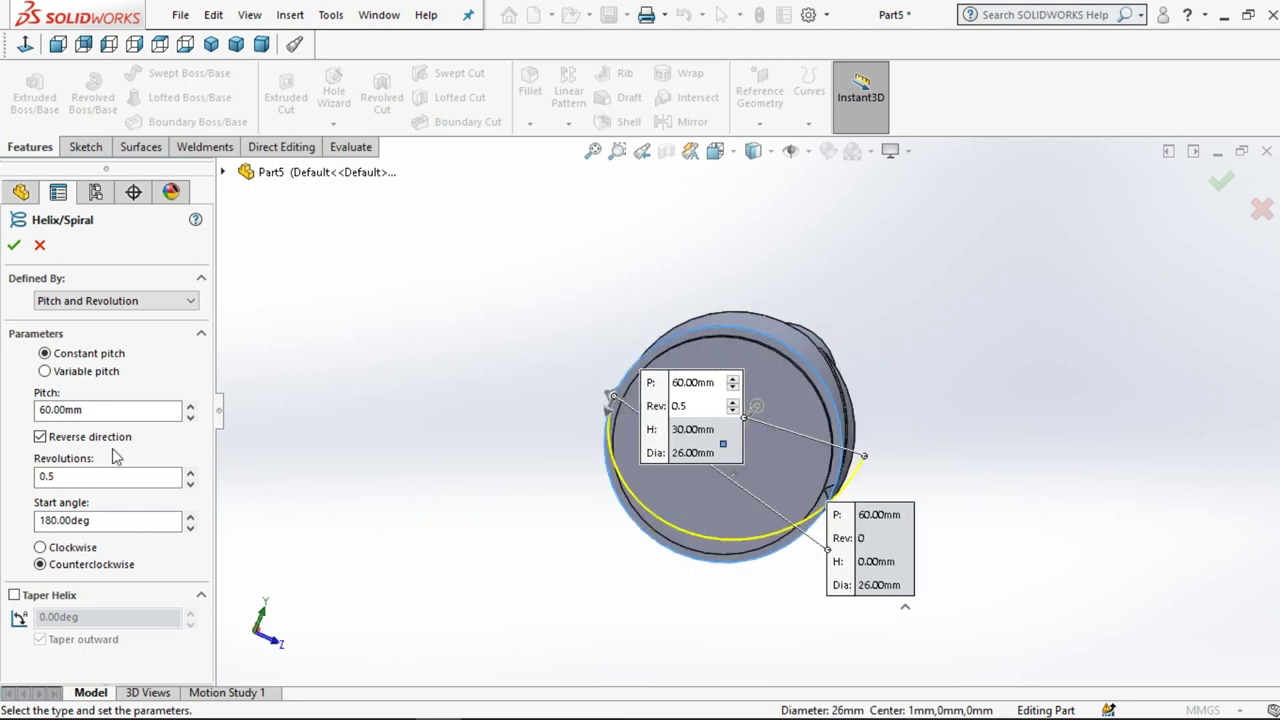
click(57, 552)
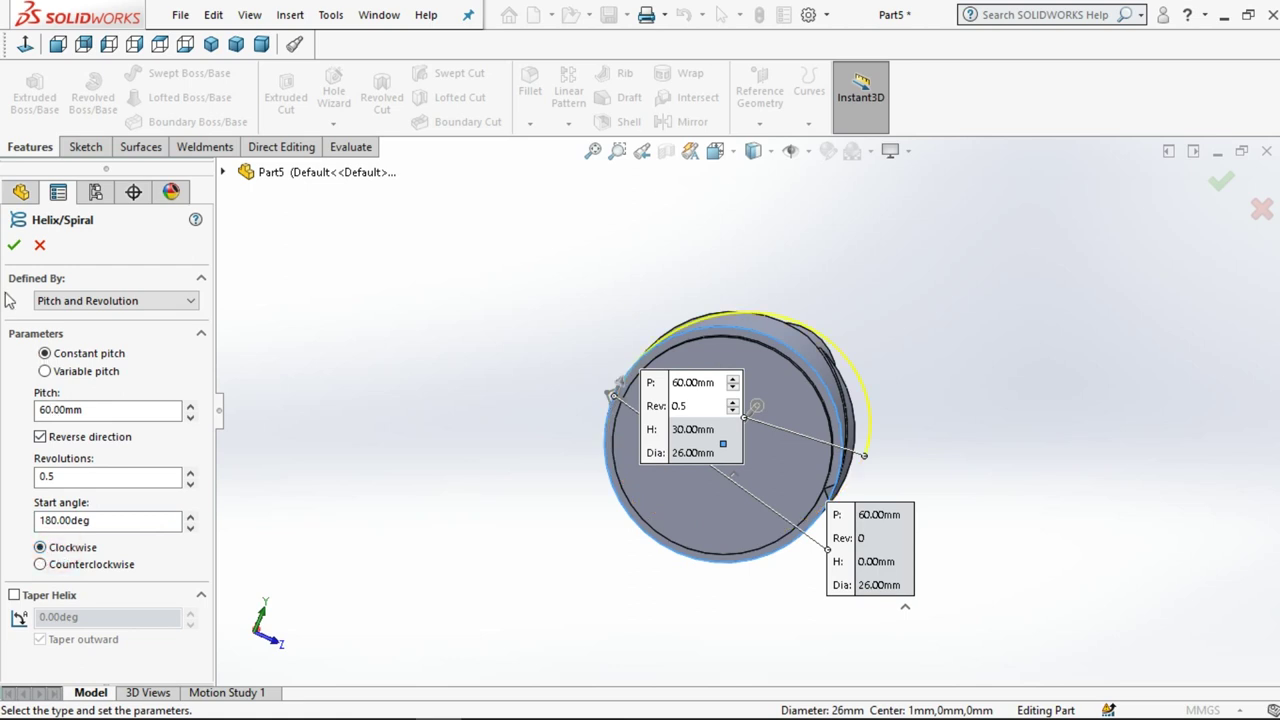
click(14, 246)
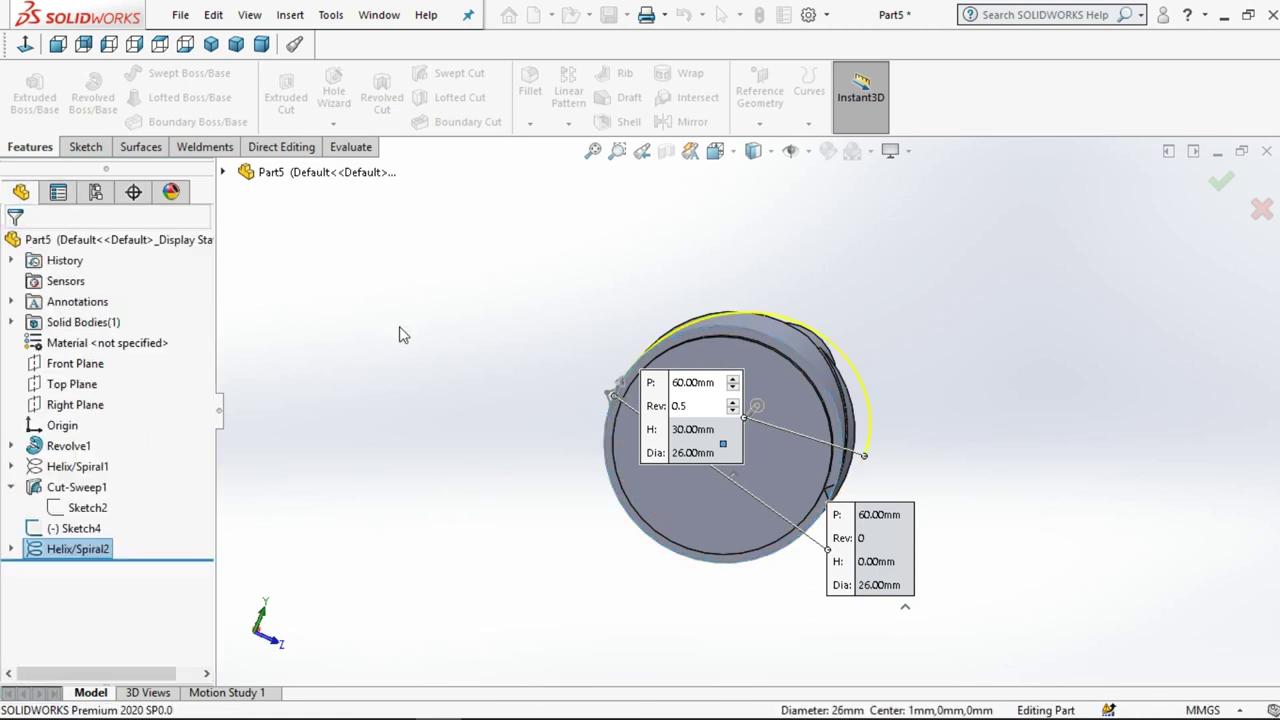
key(ctrl+7)
scroll(768, 336, down, 5)
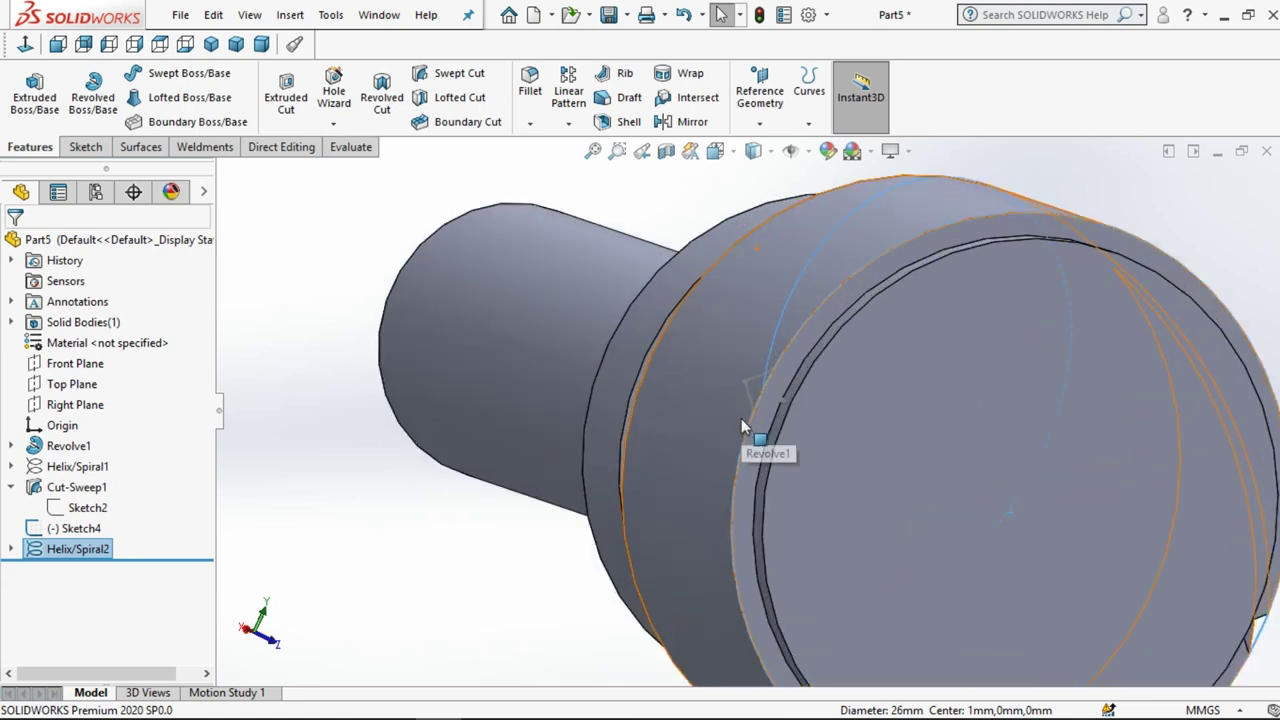
- Swept-cut the Sketch4 profile along Helix/Spiral2, creating Cut-Sweep2
click(660, 226)
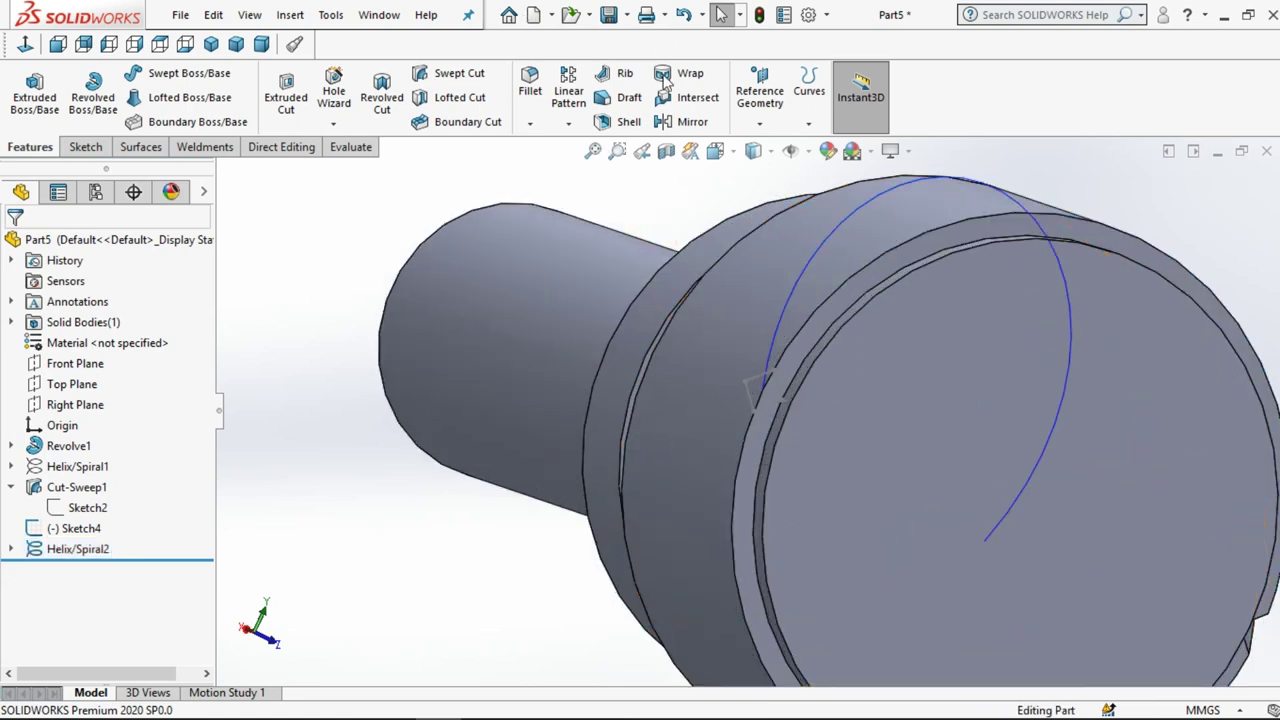
click(452, 73)
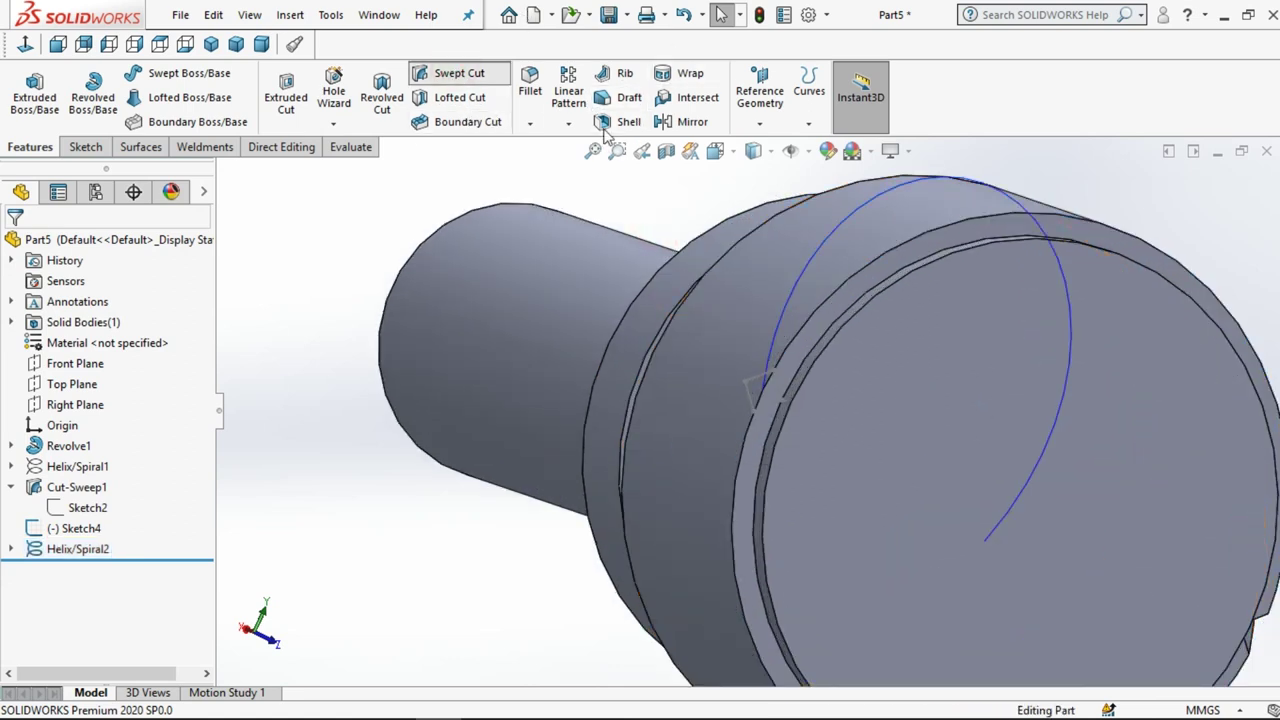
click(753, 407)
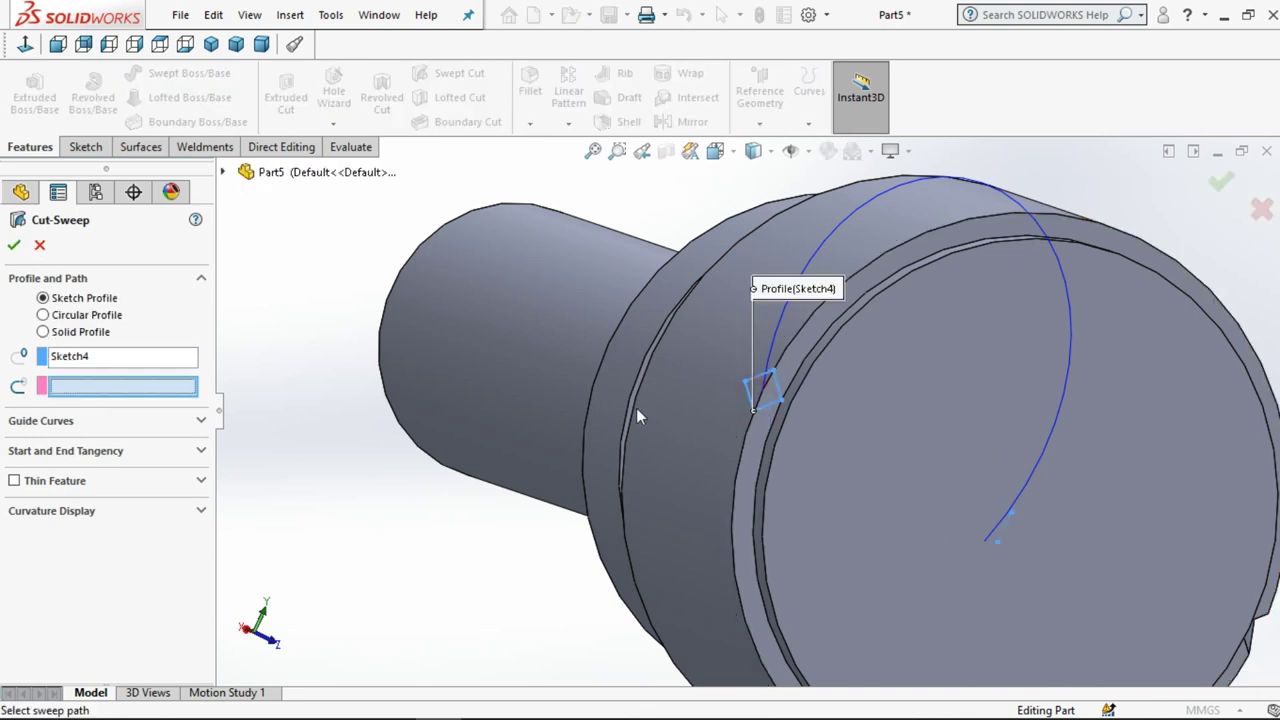
click(823, 250)
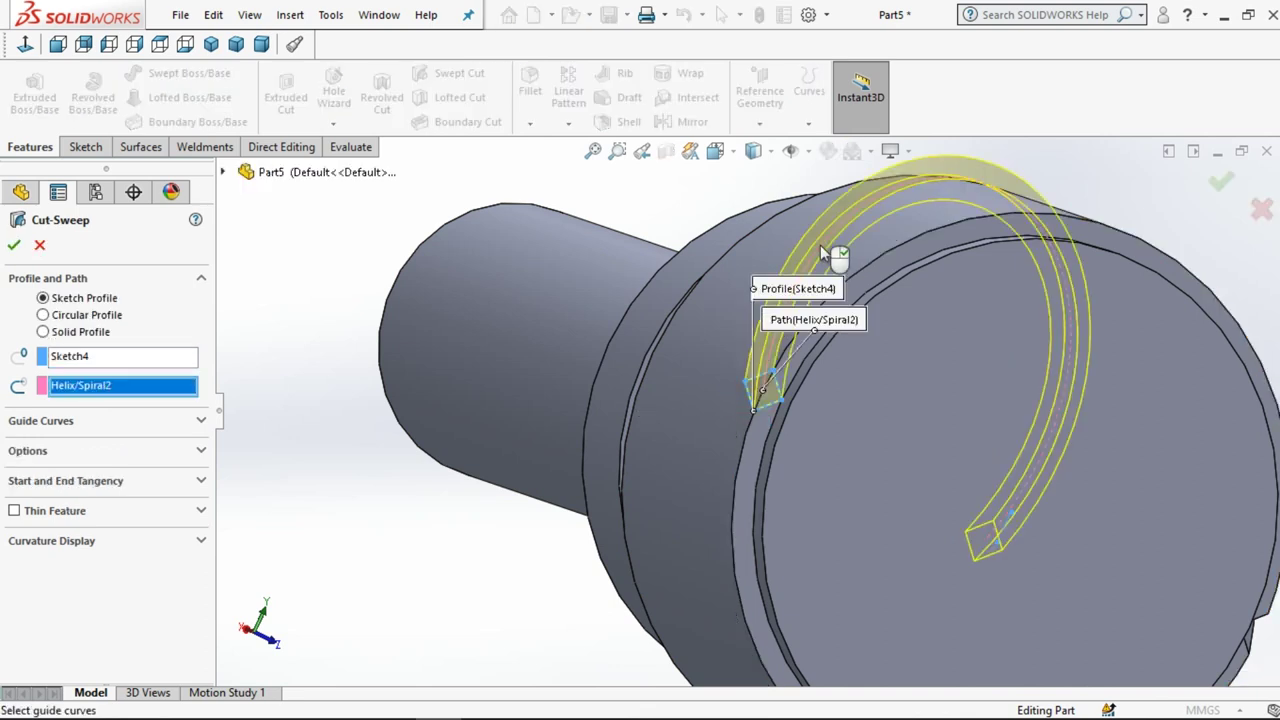
click(14, 246)
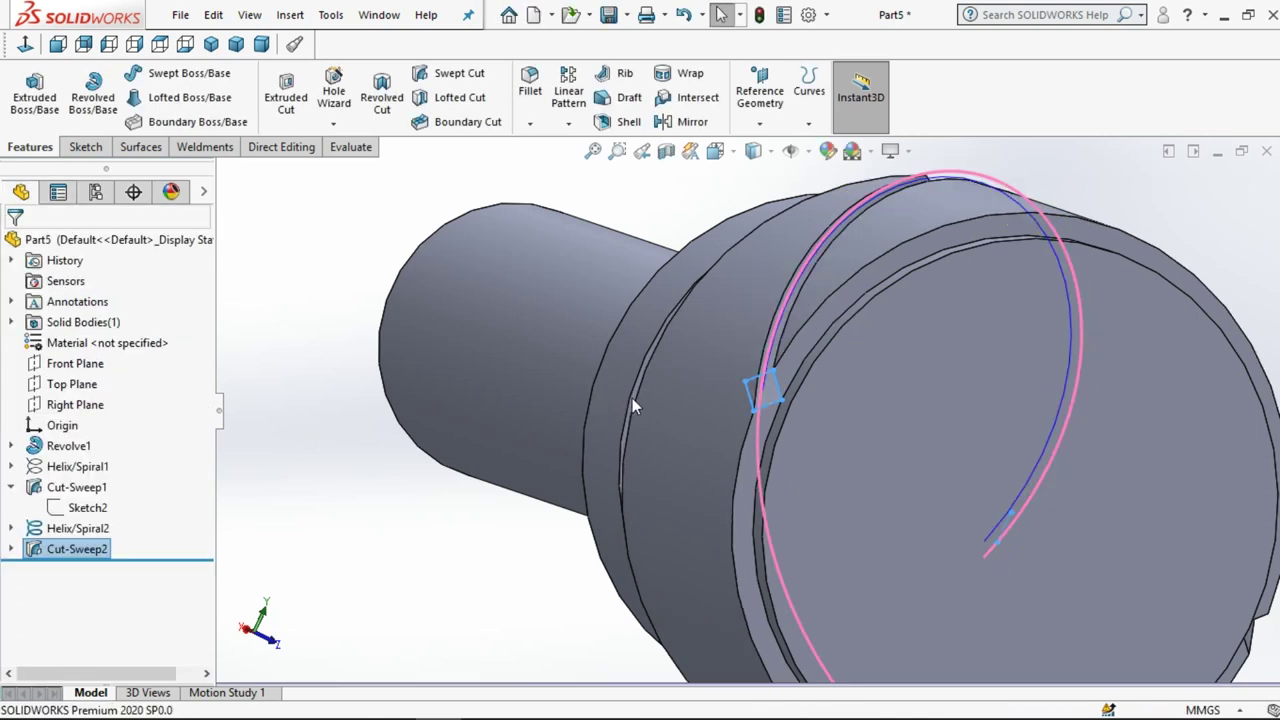
scroll(632, 398, up, 2)
- Hide the Helix/Spiral2 curve so only the grooved head is visible
scroll(971, 485, up, 3)
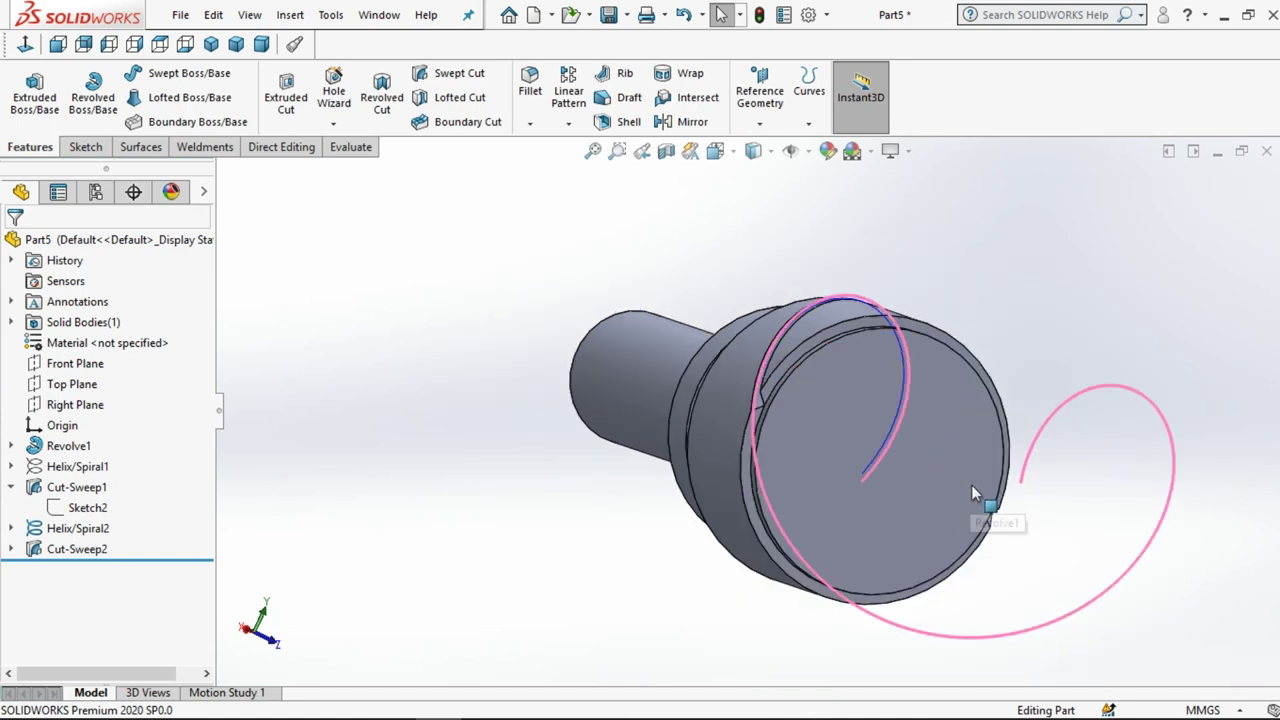
scroll(1010, 430, up, 2)
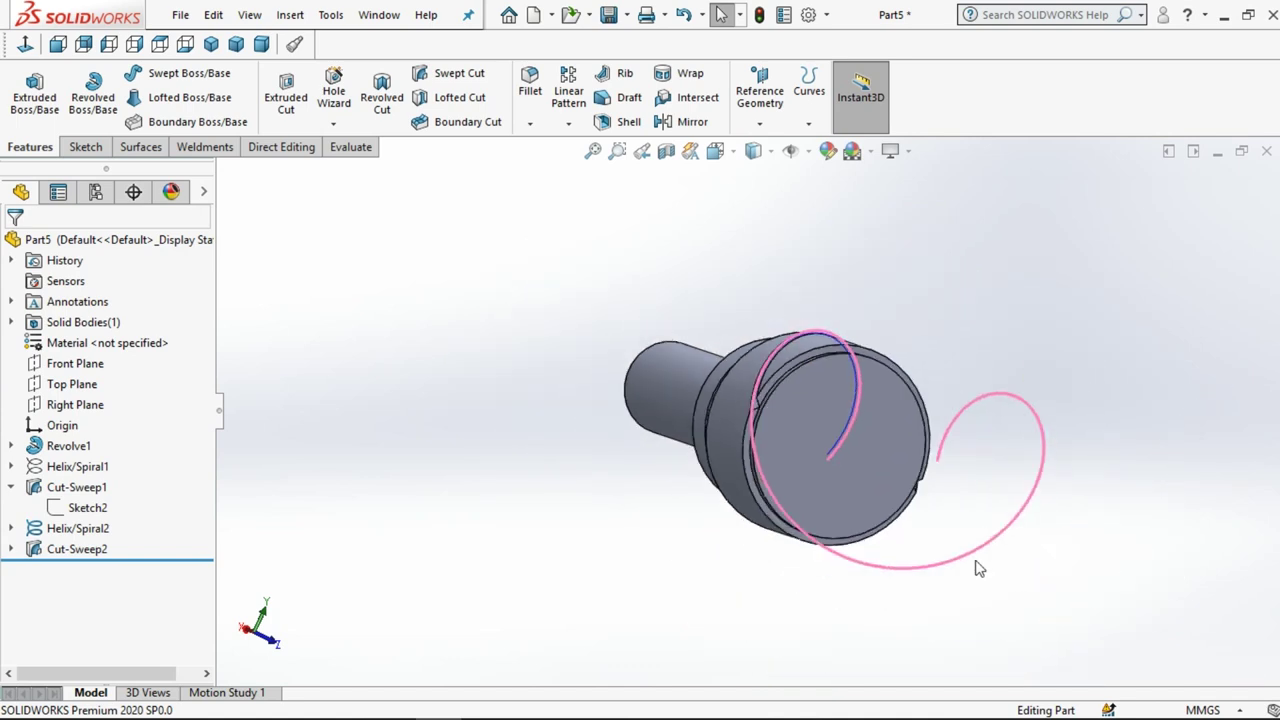
middle_drag(977, 566, 889, 443)
right_click(980, 400)
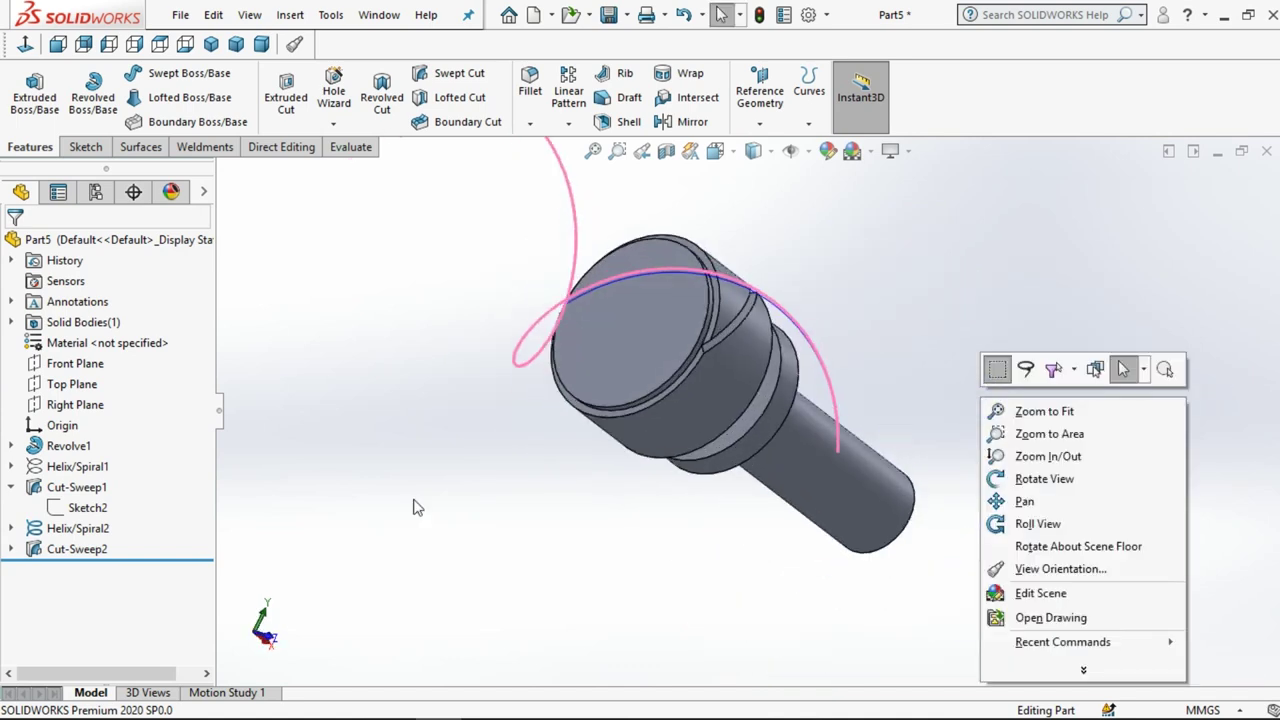
click(80, 528)
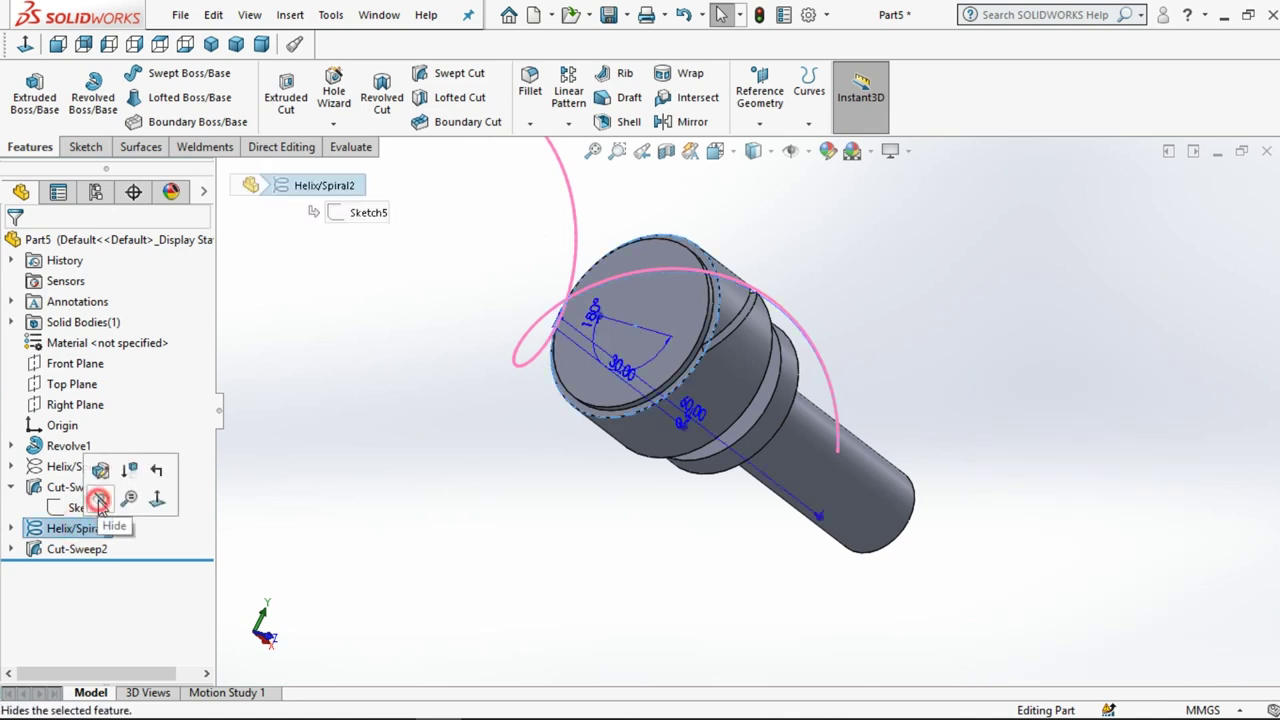
click(307, 458)
click(308, 458)
- Save the part as KNUCKILNG and select the head's front circular edge
scroll(527, 378, up, 2)
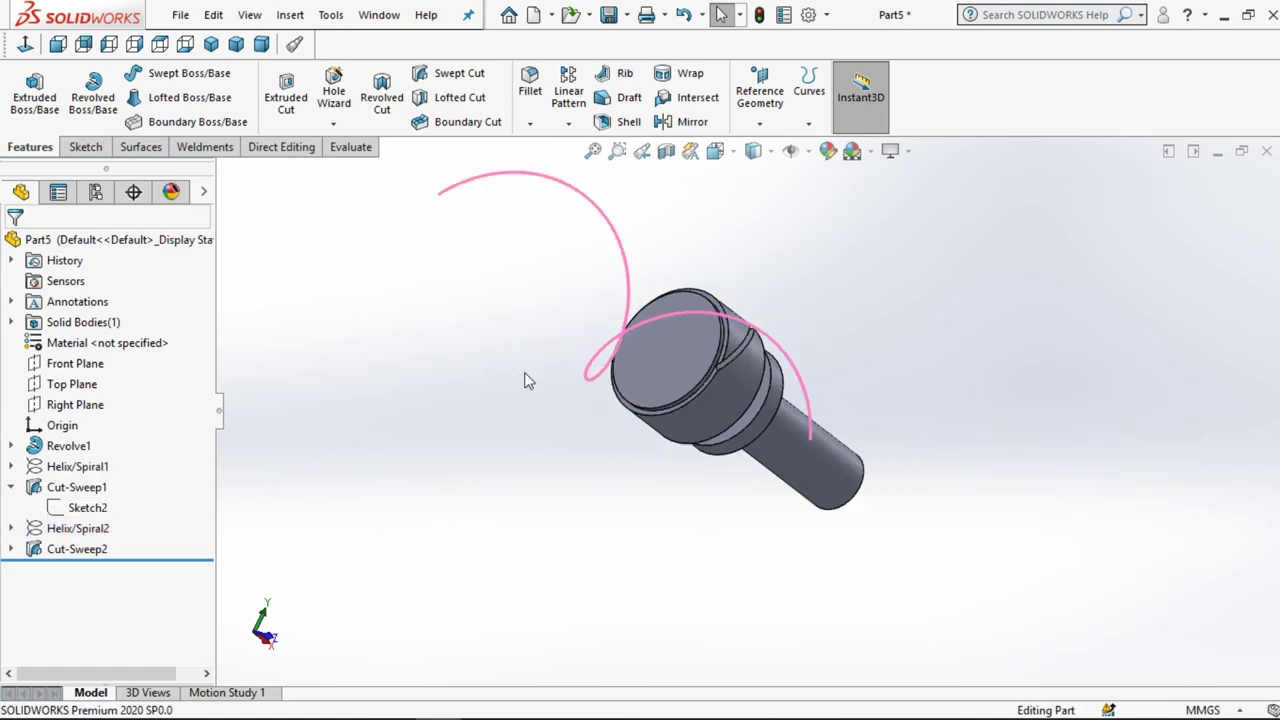
scroll(688, 287, down, 2)
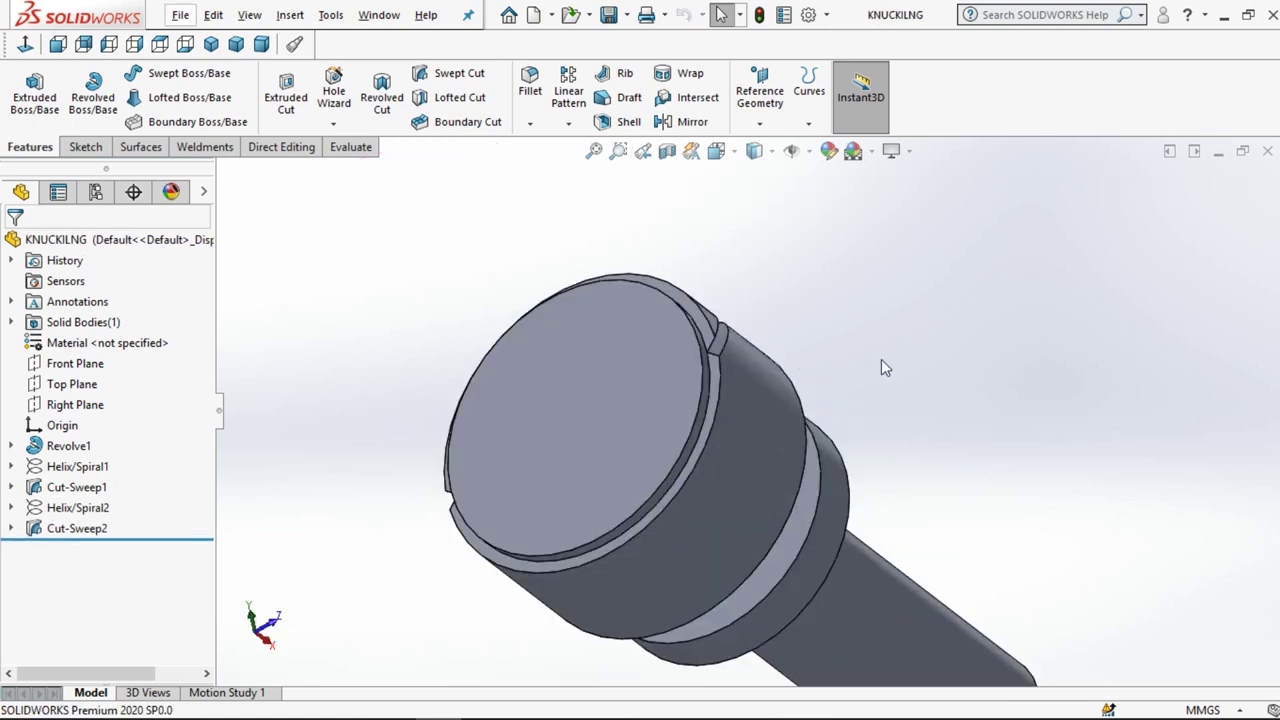
click(881, 359)
click(402, 276)
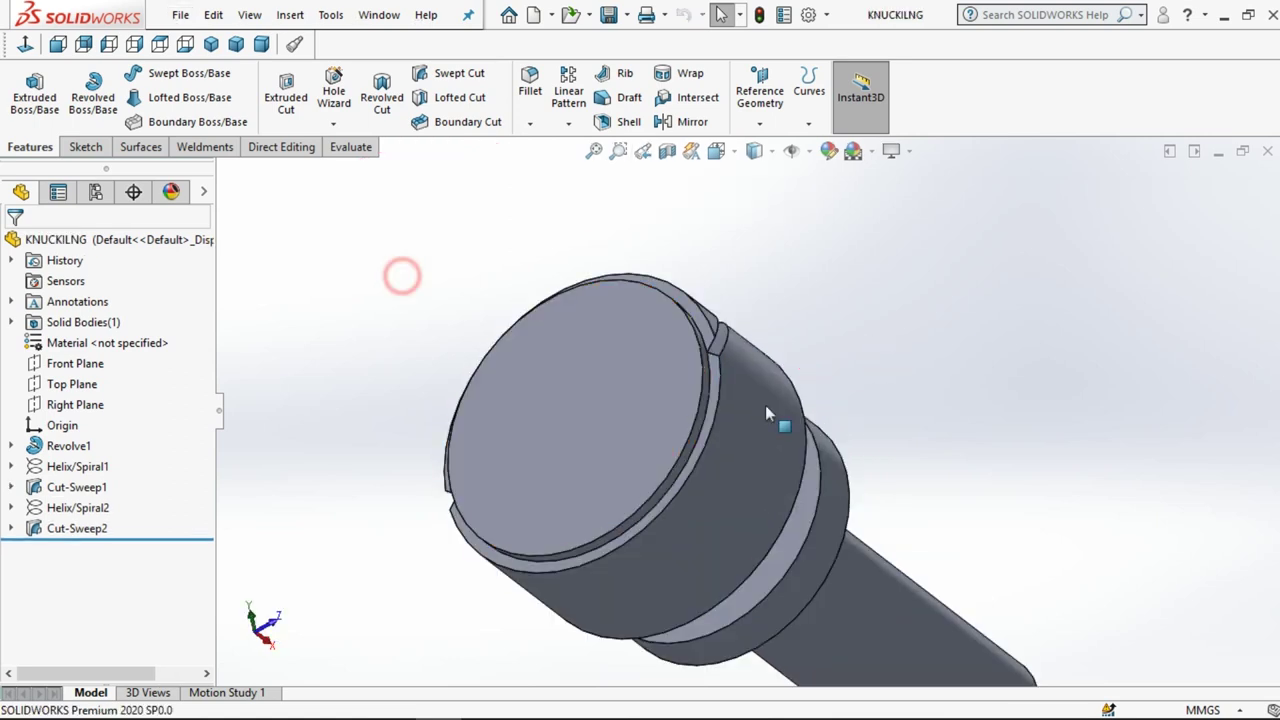
click(679, 465)
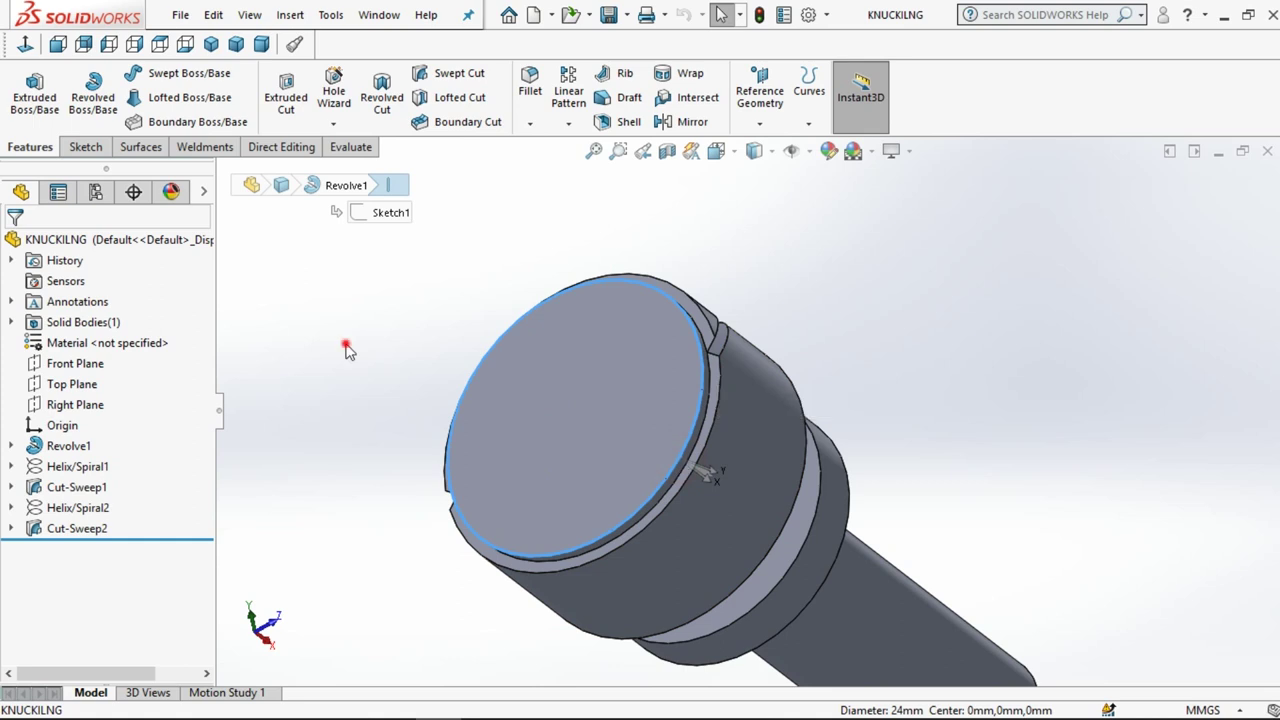
- Circular-pattern Cut-Sweep1 about the head's circular edge with 20 instances
click(568, 123)
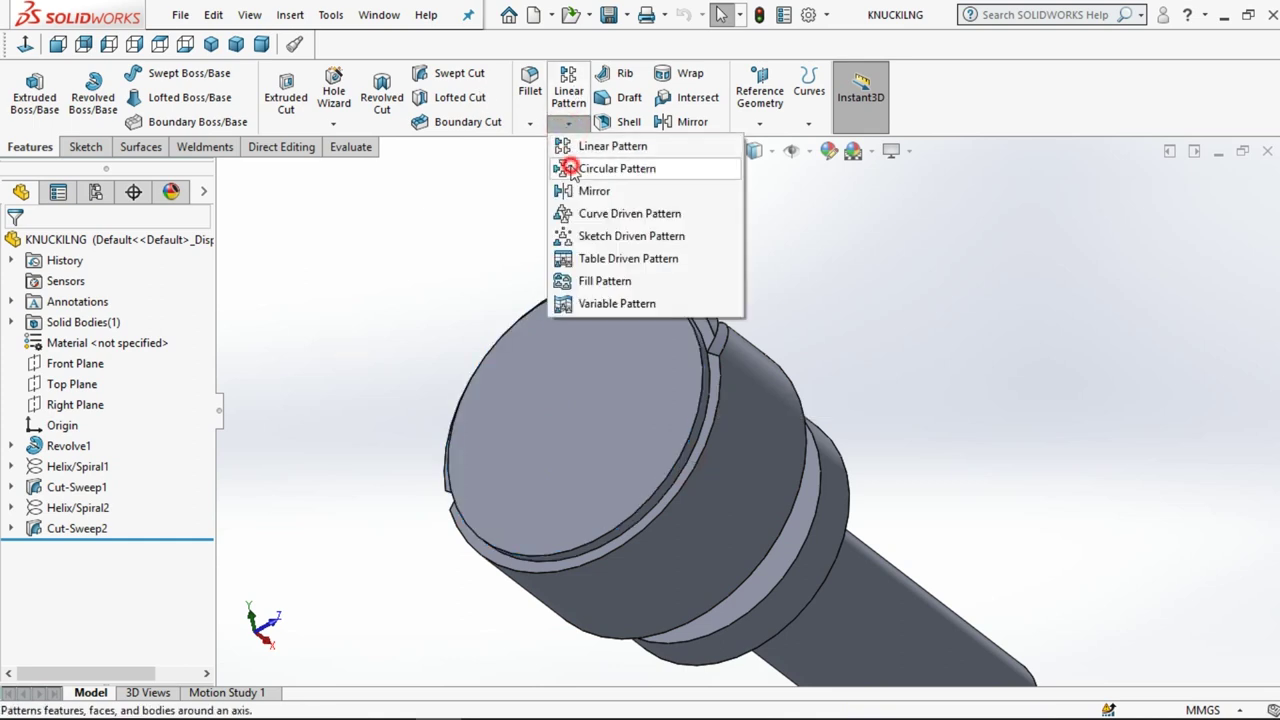
click(575, 168)
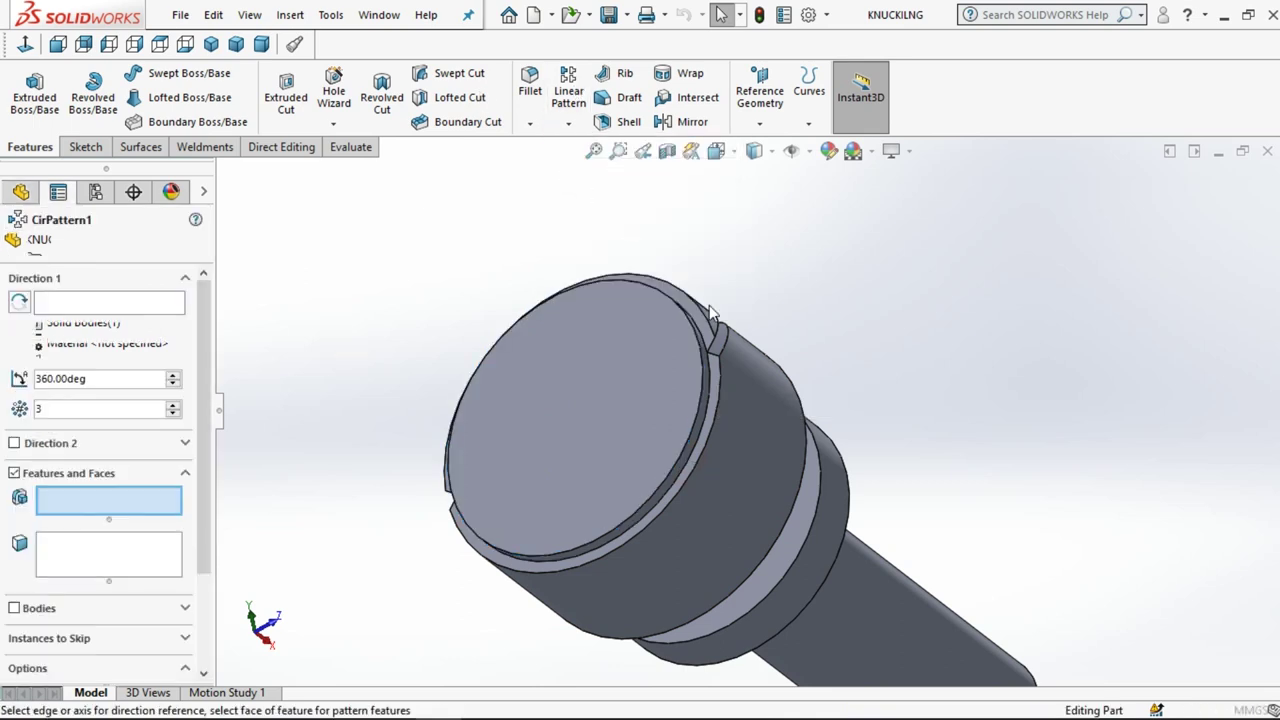
click(730, 347)
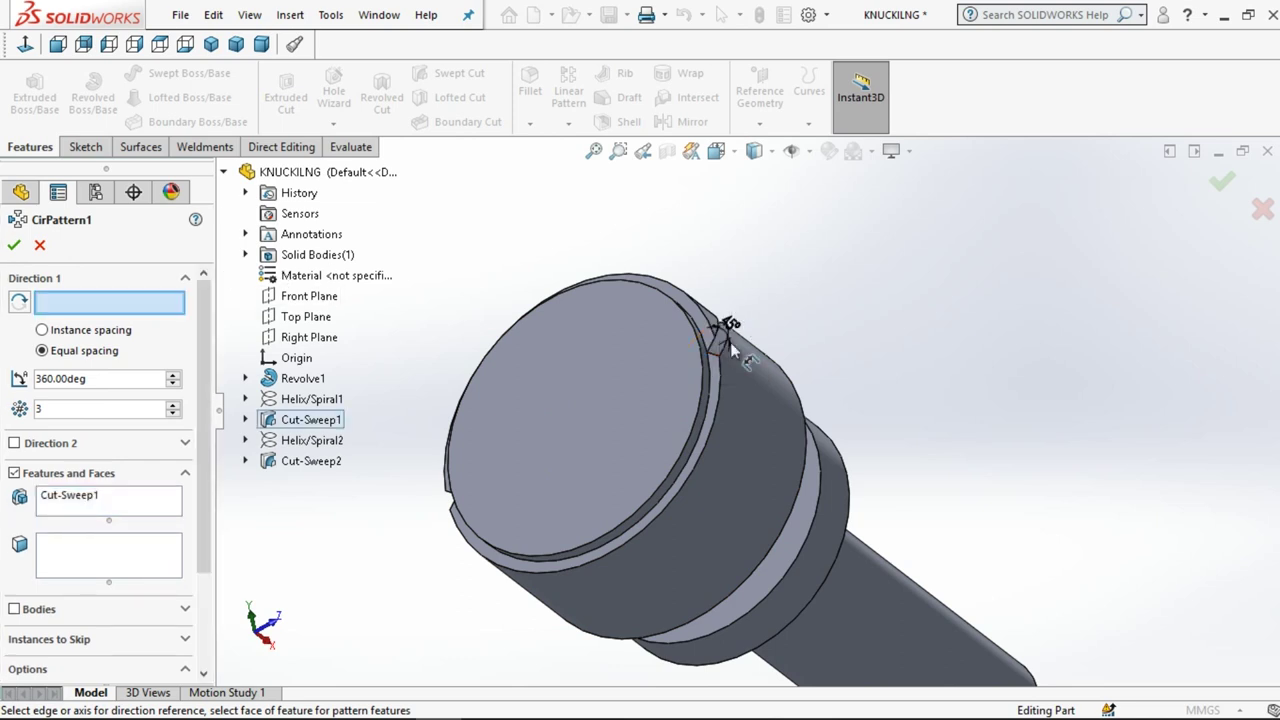
click(705, 425)
scroll(695, 419, up, 2)
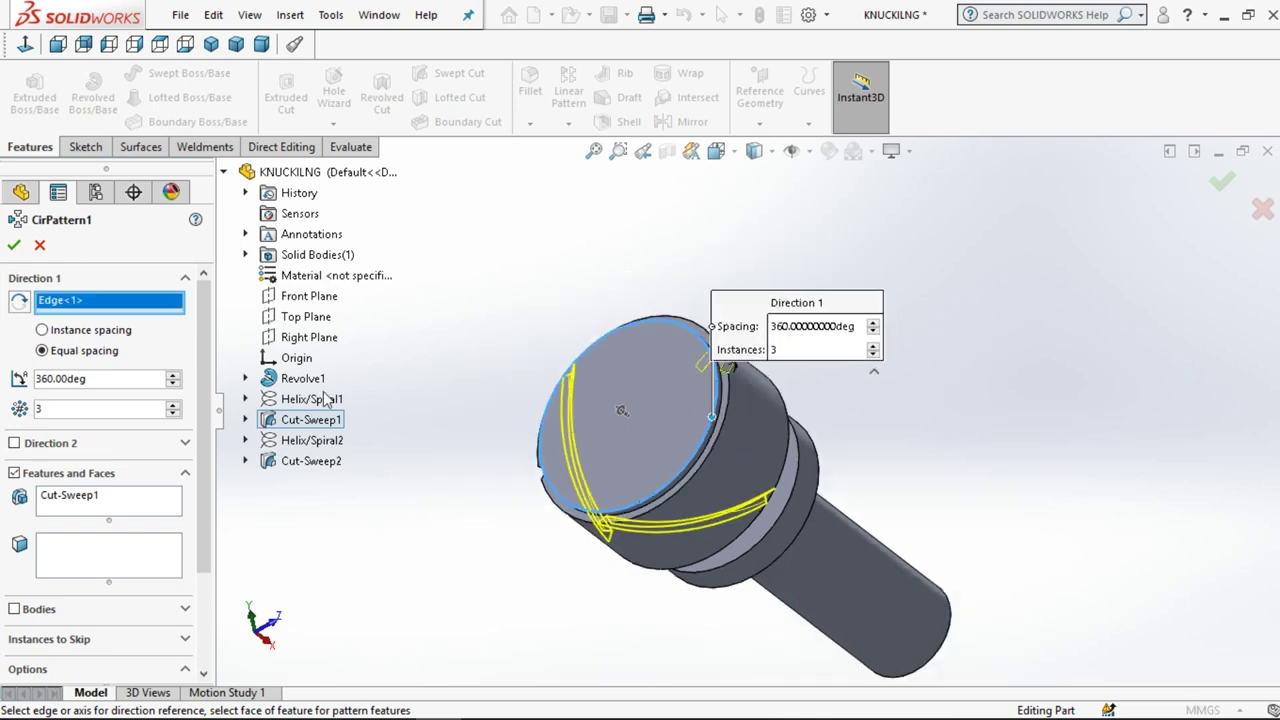
click(173, 406)
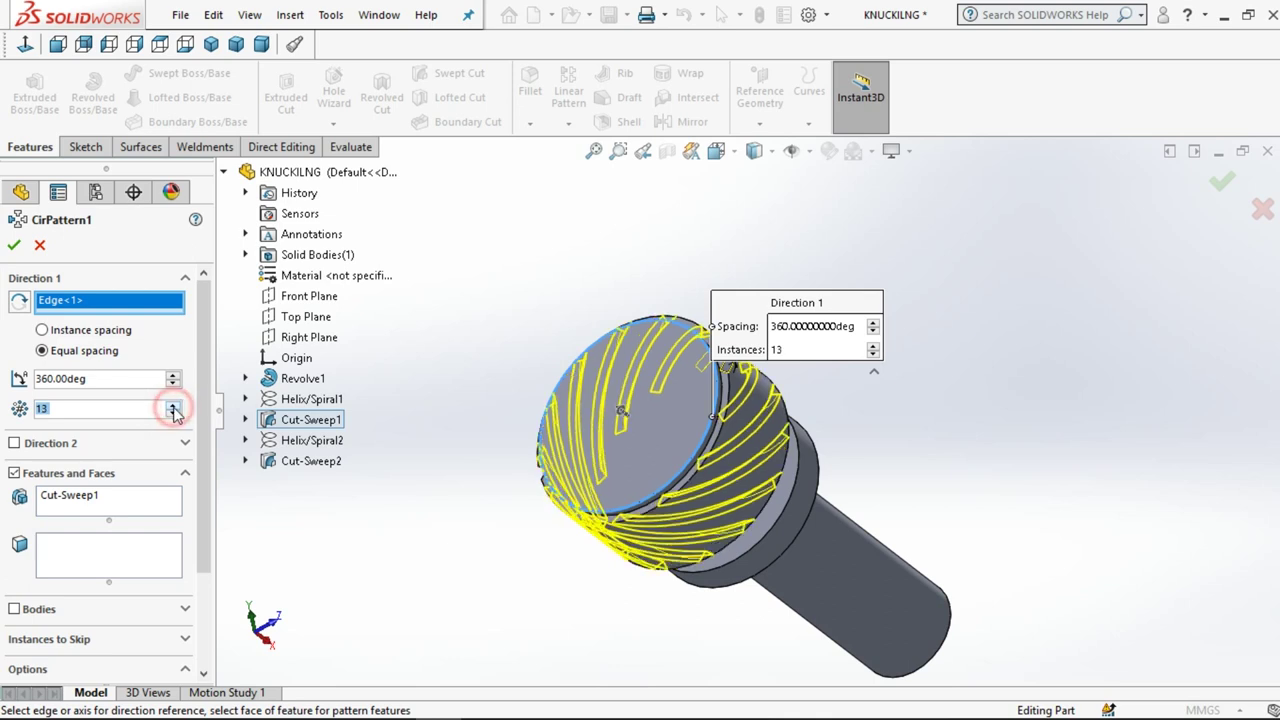
click(173, 406)
click(173, 406)
click(173, 406)
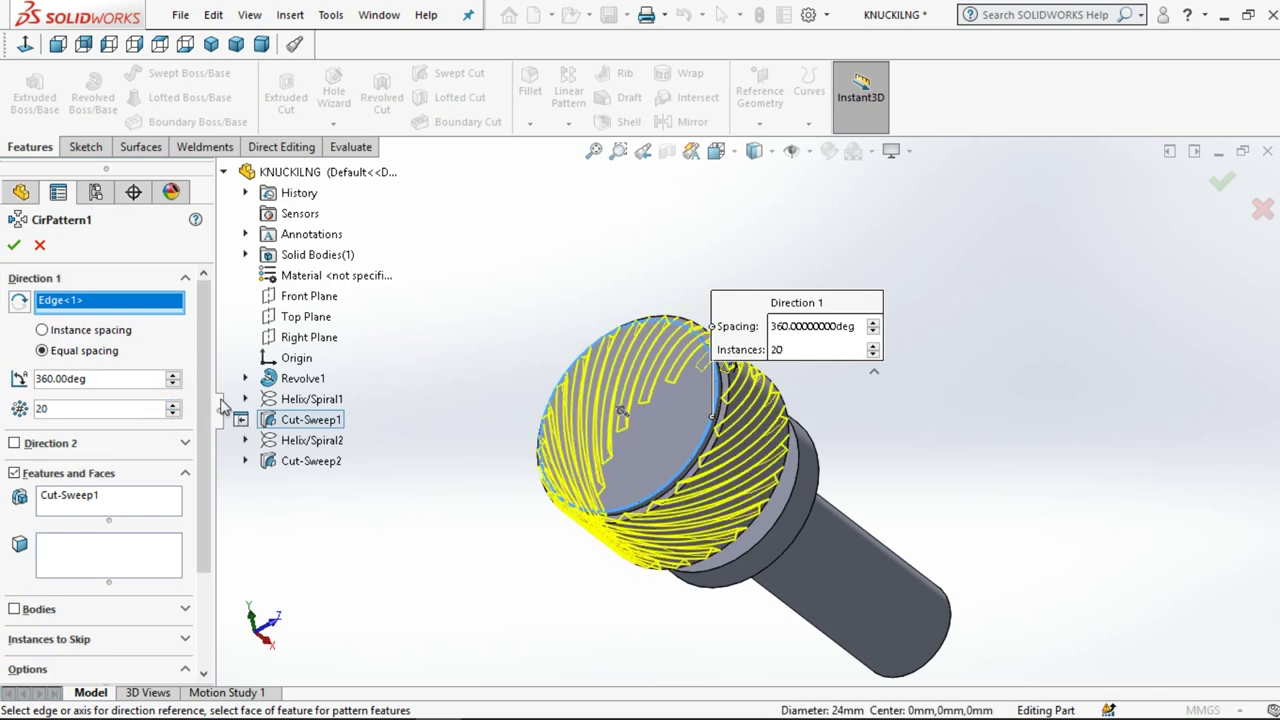
- Add Cut-Sweep2 to the patterned features and confirm CirPattern1
click(223, 172)
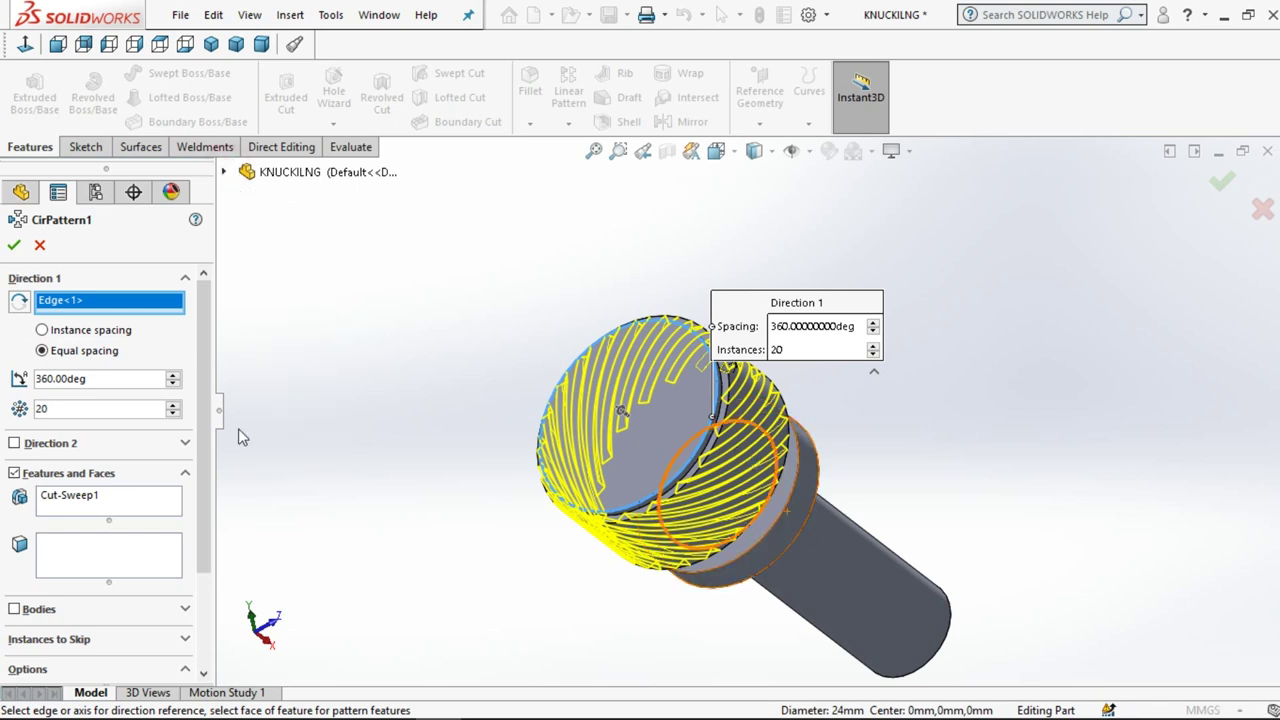
click(80, 408)
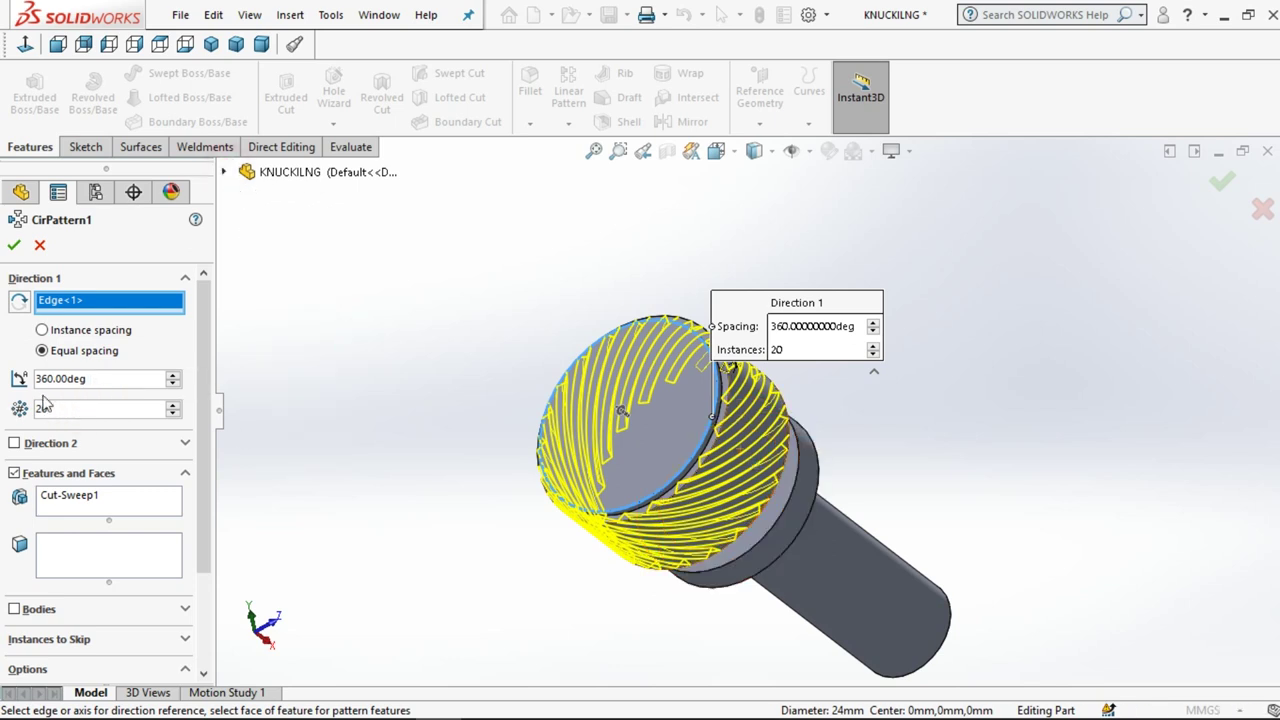
click(60, 503)
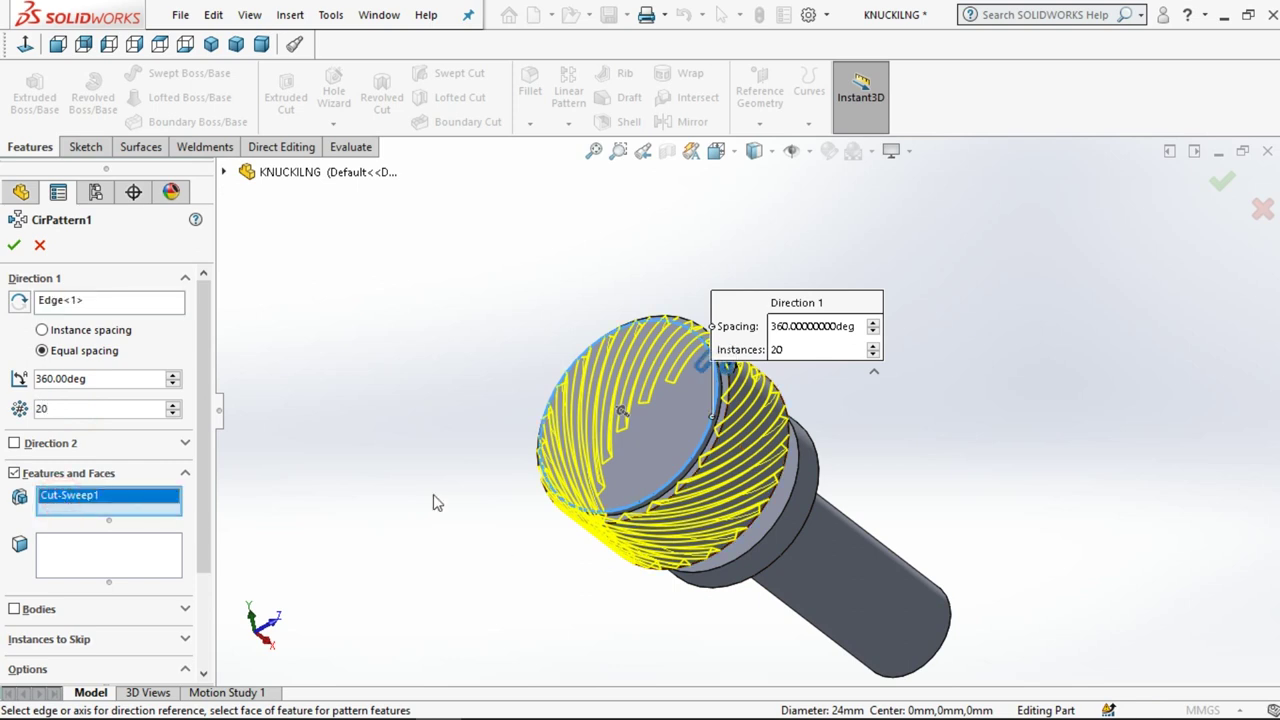
click(226, 175)
click(227, 175)
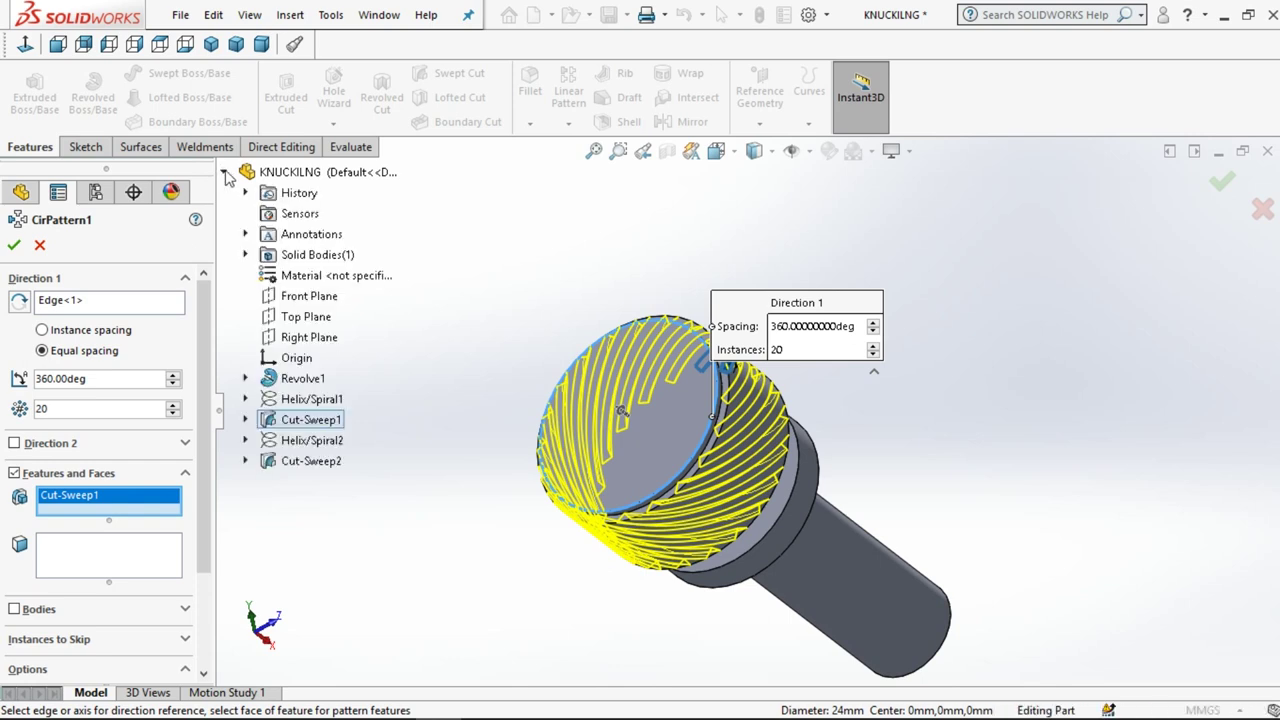
click(278, 467)
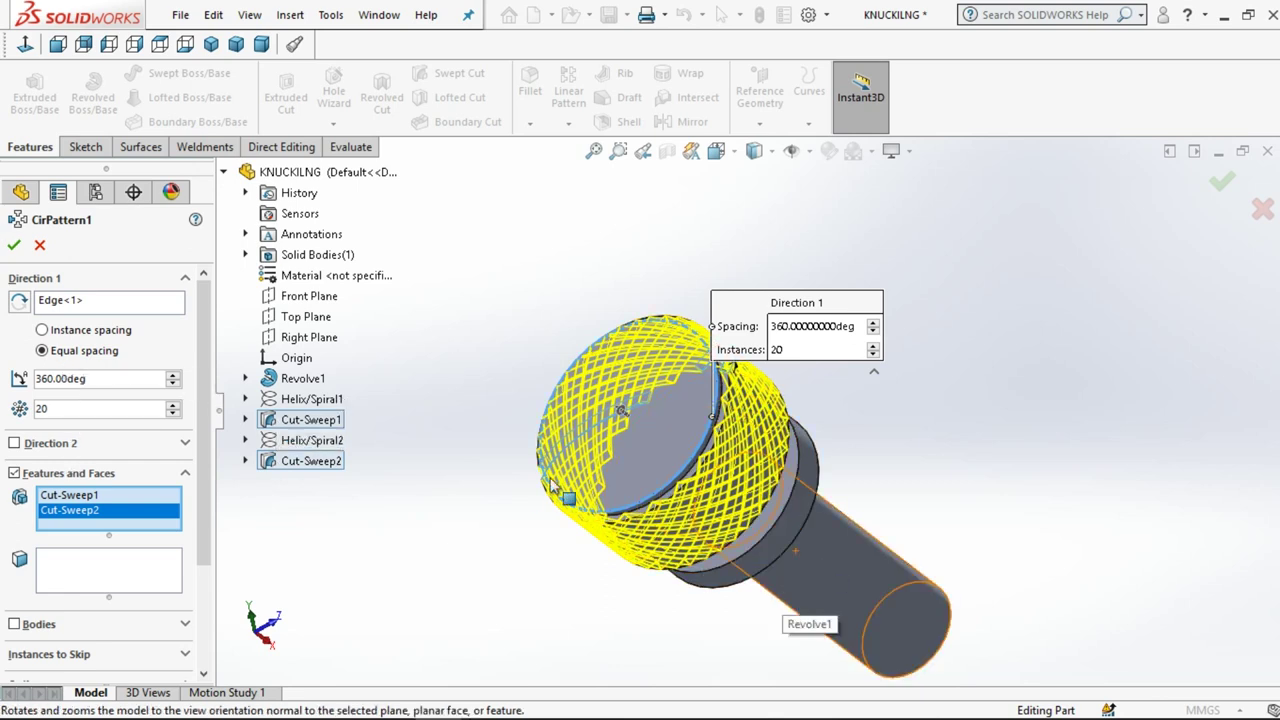
click(14, 245)
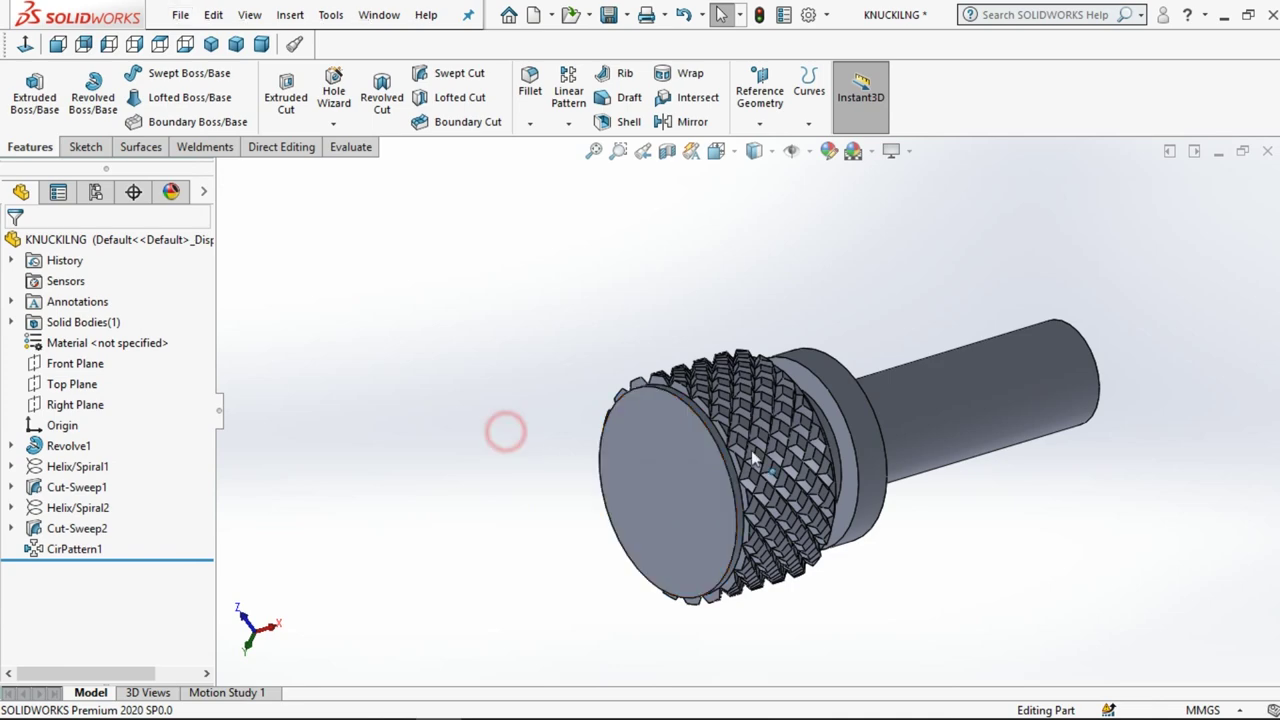
- Start a new sketch on the shaft's end face
scroll(827, 450, down, 3)
scroll(800, 480, down, 3)
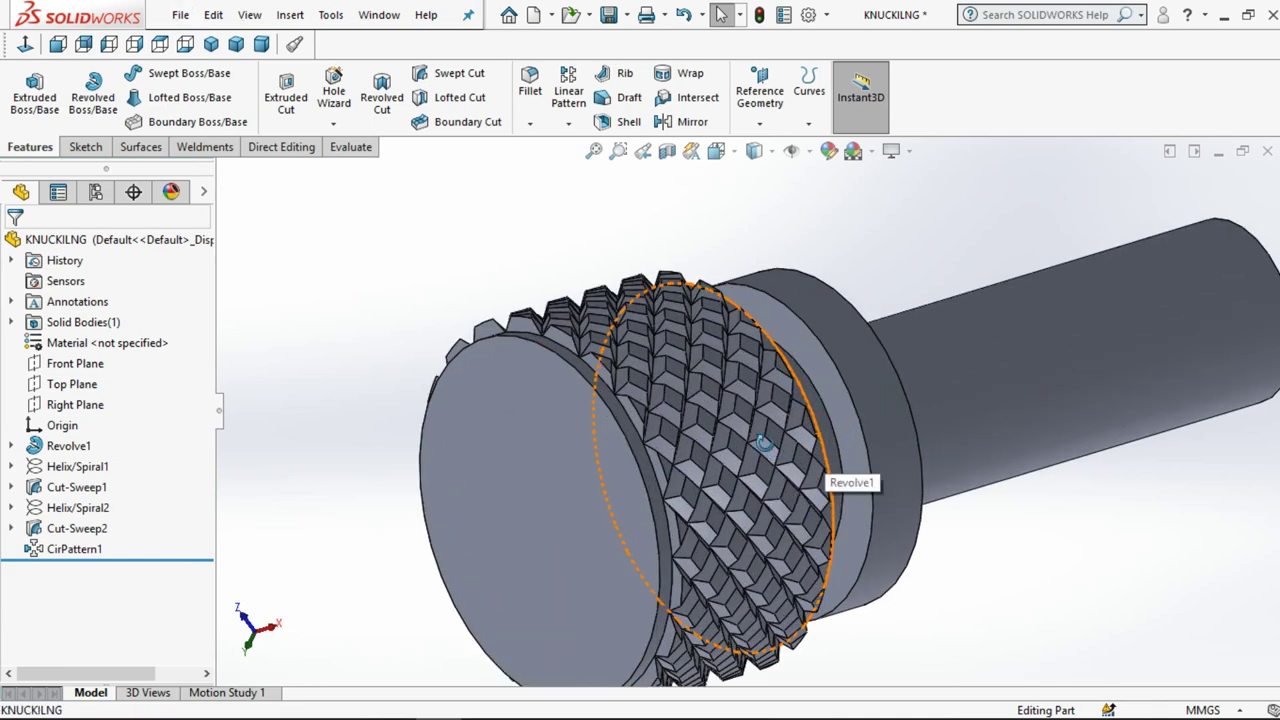
mouse_move(795, 491)
middle_down()
mouse_move(762, 455)
mouse_move(790, 470)
middle_up()
scroll(762, 455, up, 2)
scroll(790, 470, up, 3)
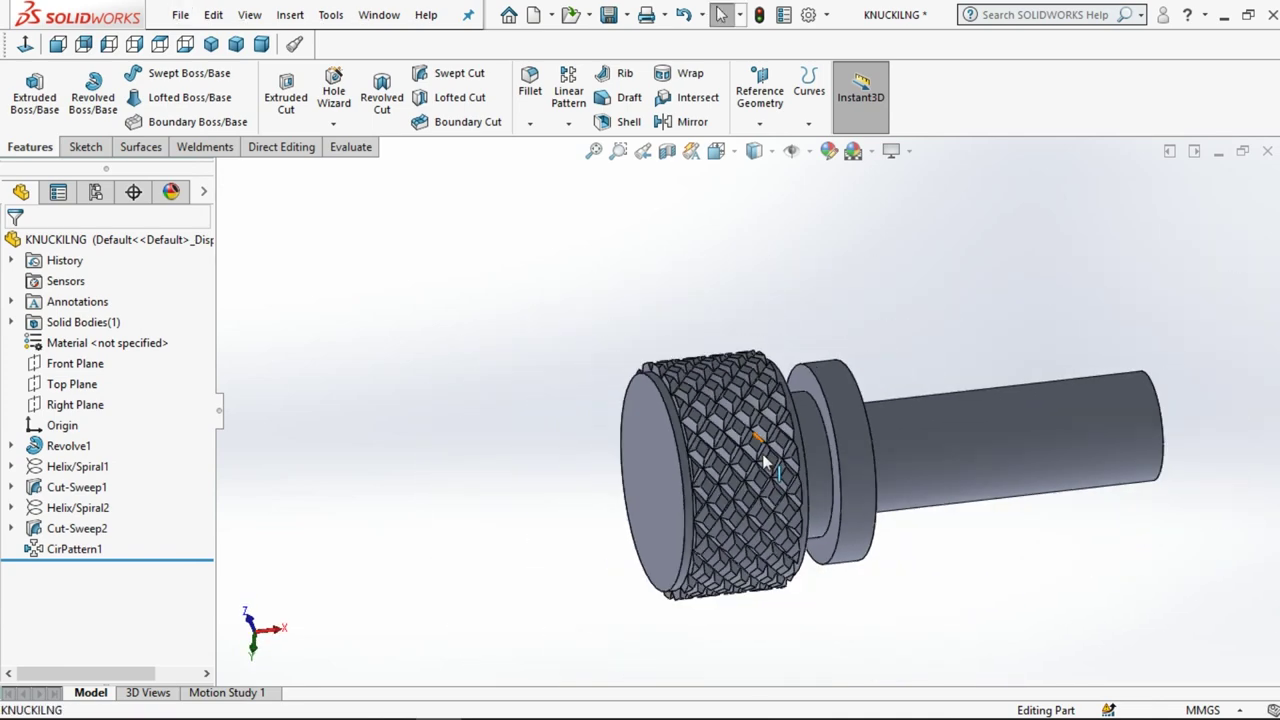
scroll(1074, 410, up, 2)
middle_drag(1057, 428, 993, 463)
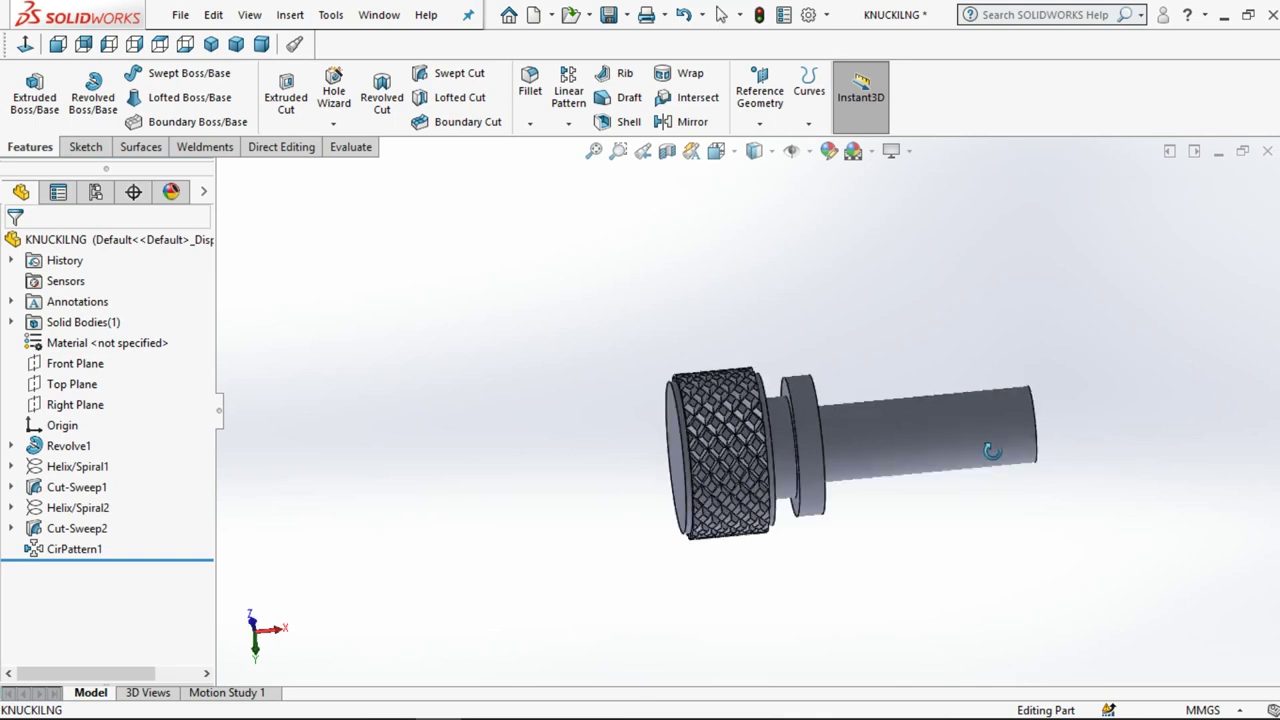
scroll(991, 455, down, 2)
click(957, 400)
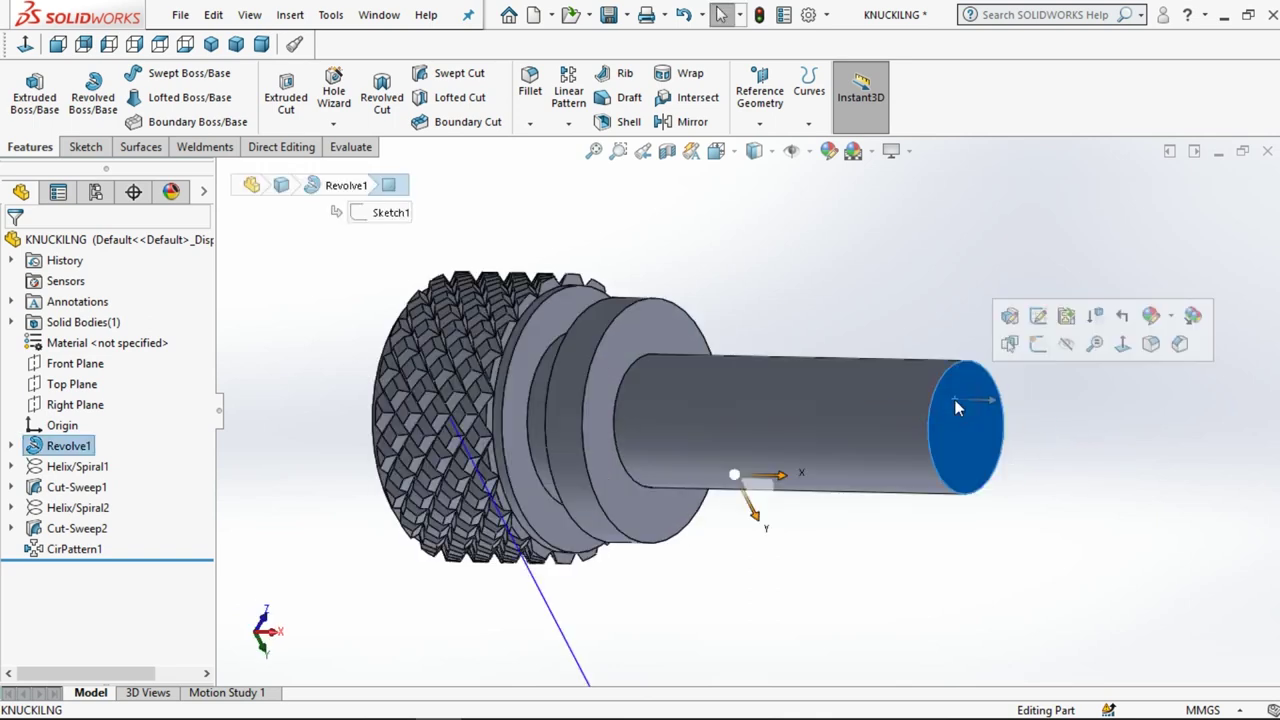
click(1038, 344)
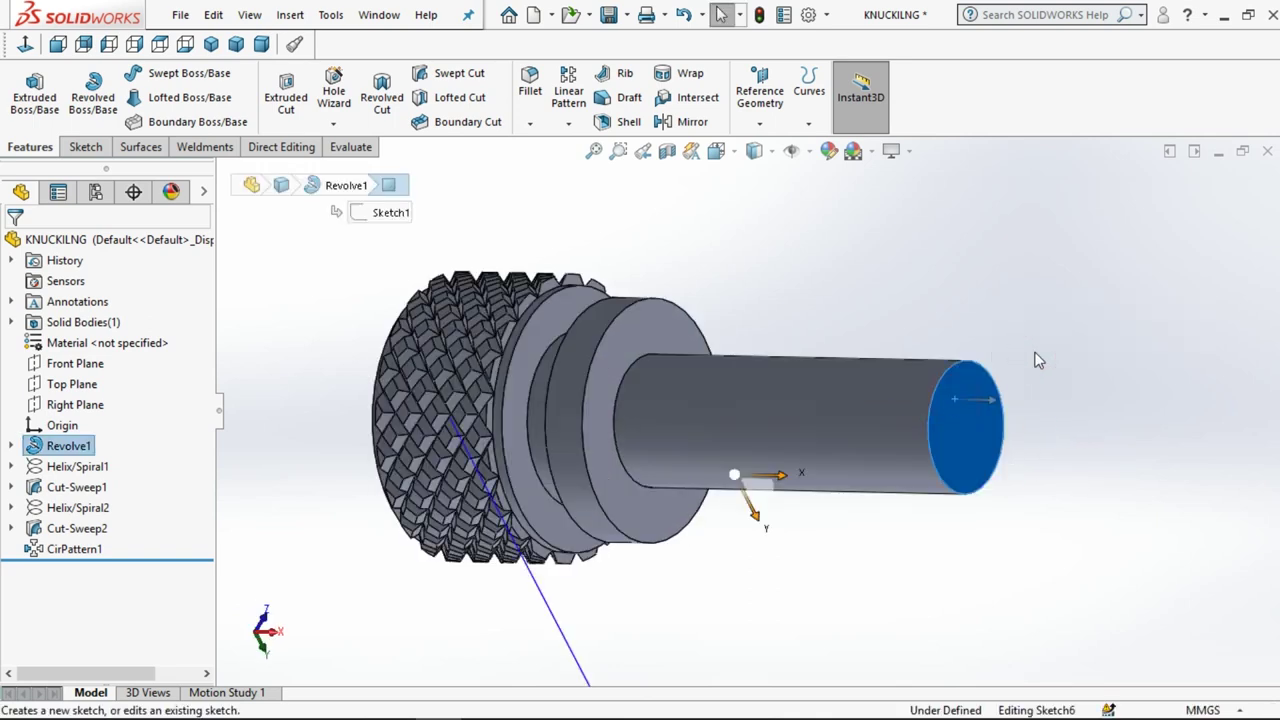
- Convert the shaft's 12 mm end edge into a sketch circle and exit the sketch
click(952, 373)
click(307, 101)
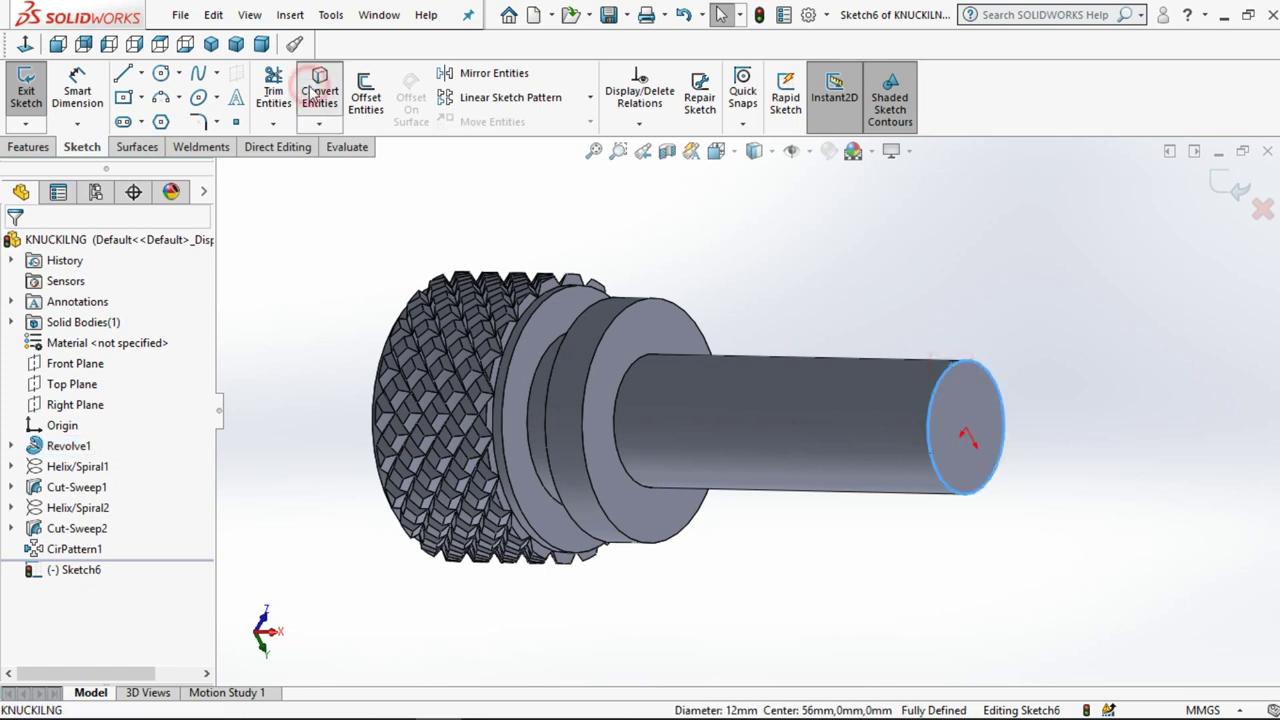
click(1233, 190)
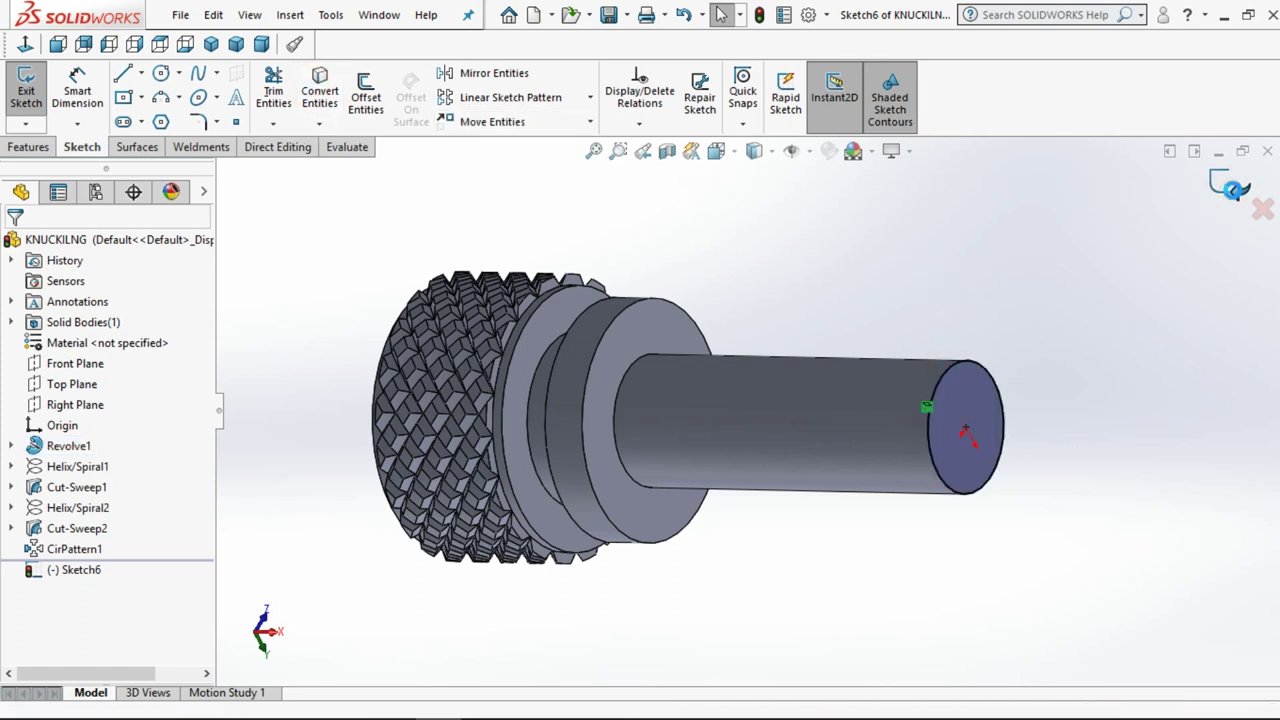
click(1096, 278)
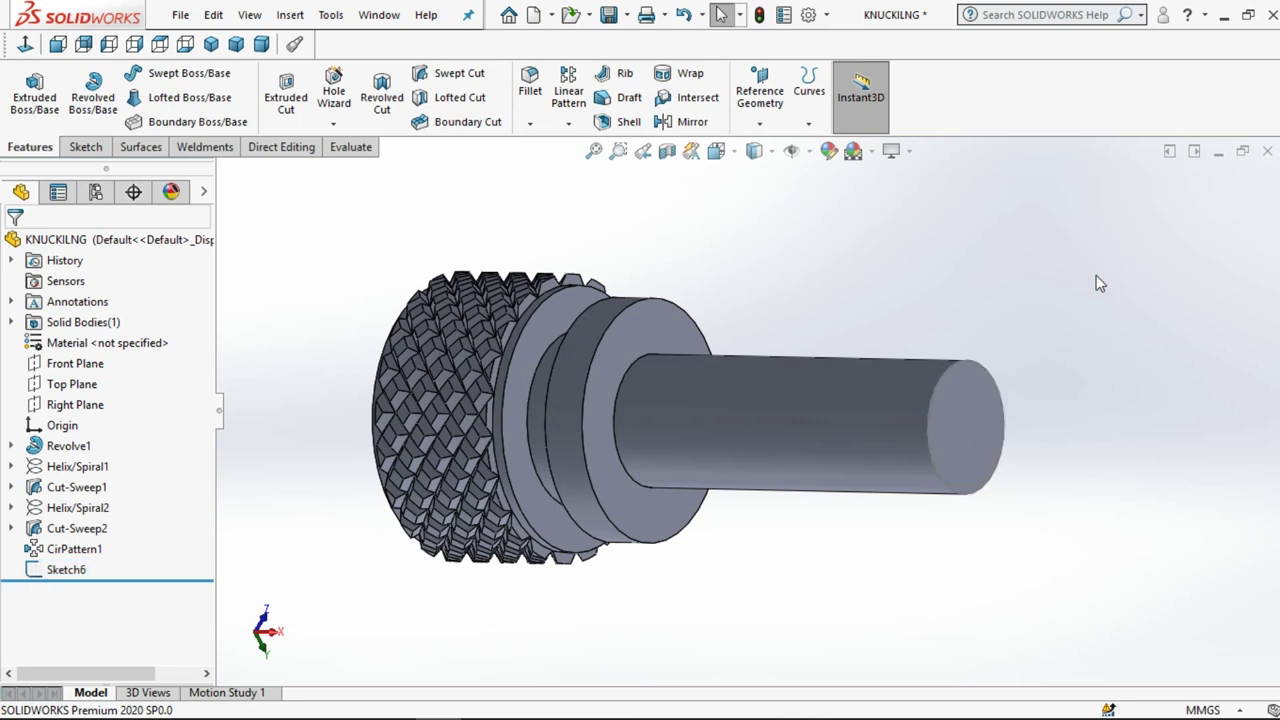
- Base a new helix on the shaft's 12 mm end circle, viewed side-on from the front
scroll(970, 368, down, 3)
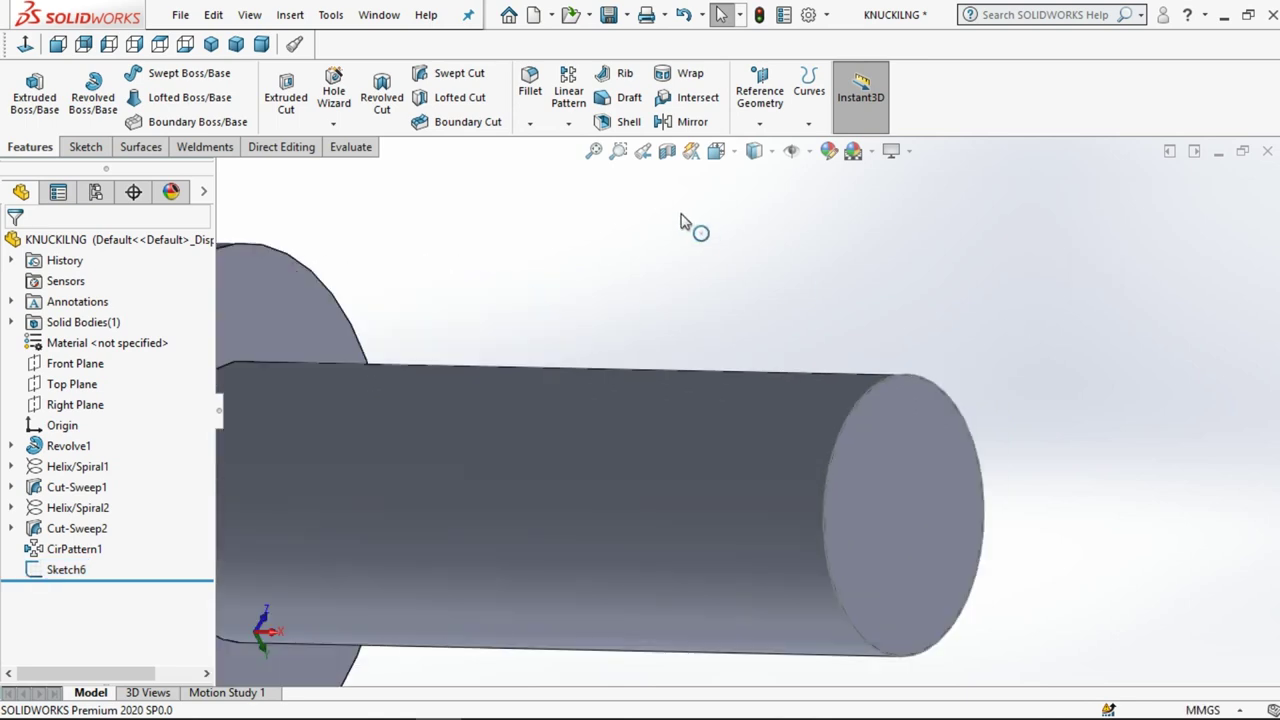
click(808, 88)
click(805, 260)
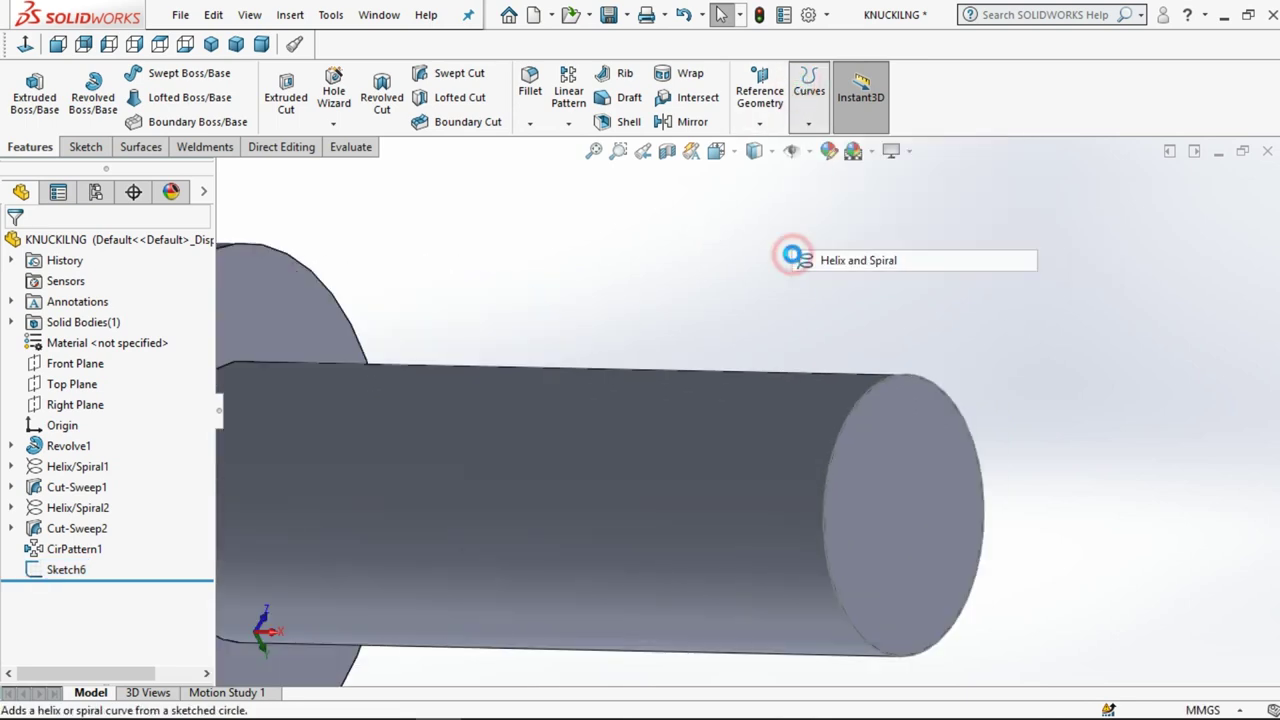
click(870, 386)
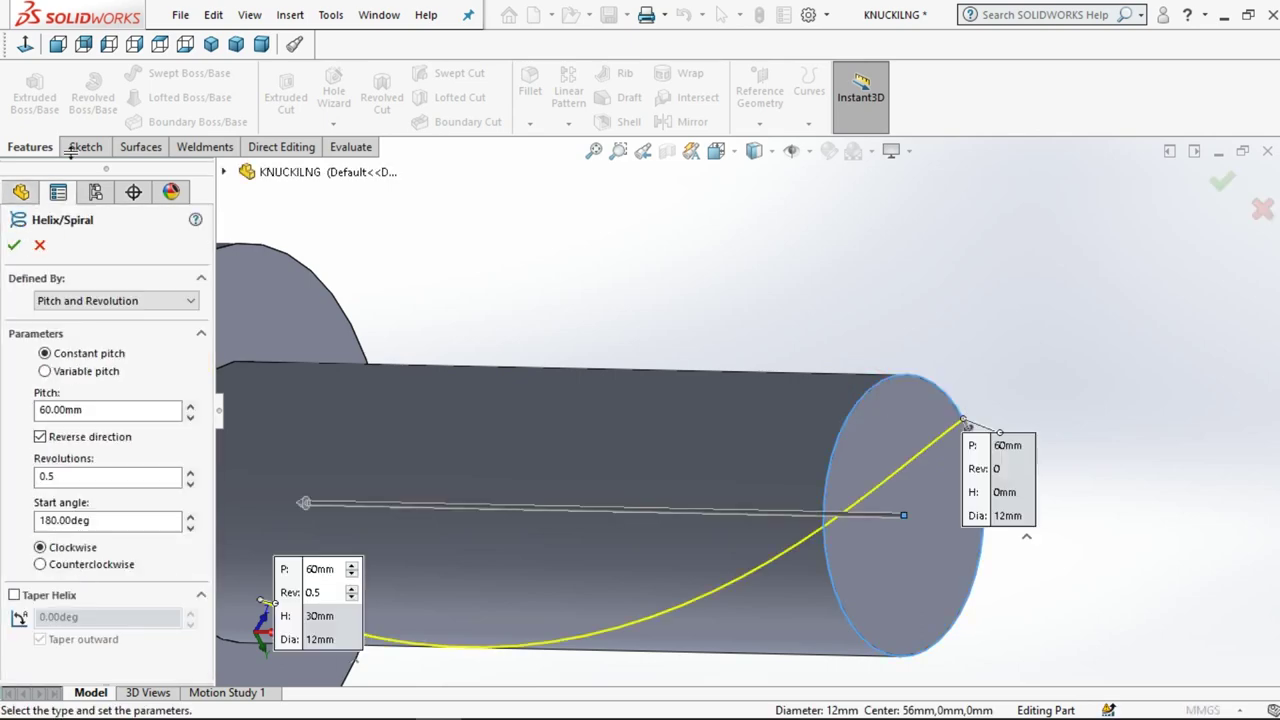
click(27, 46)
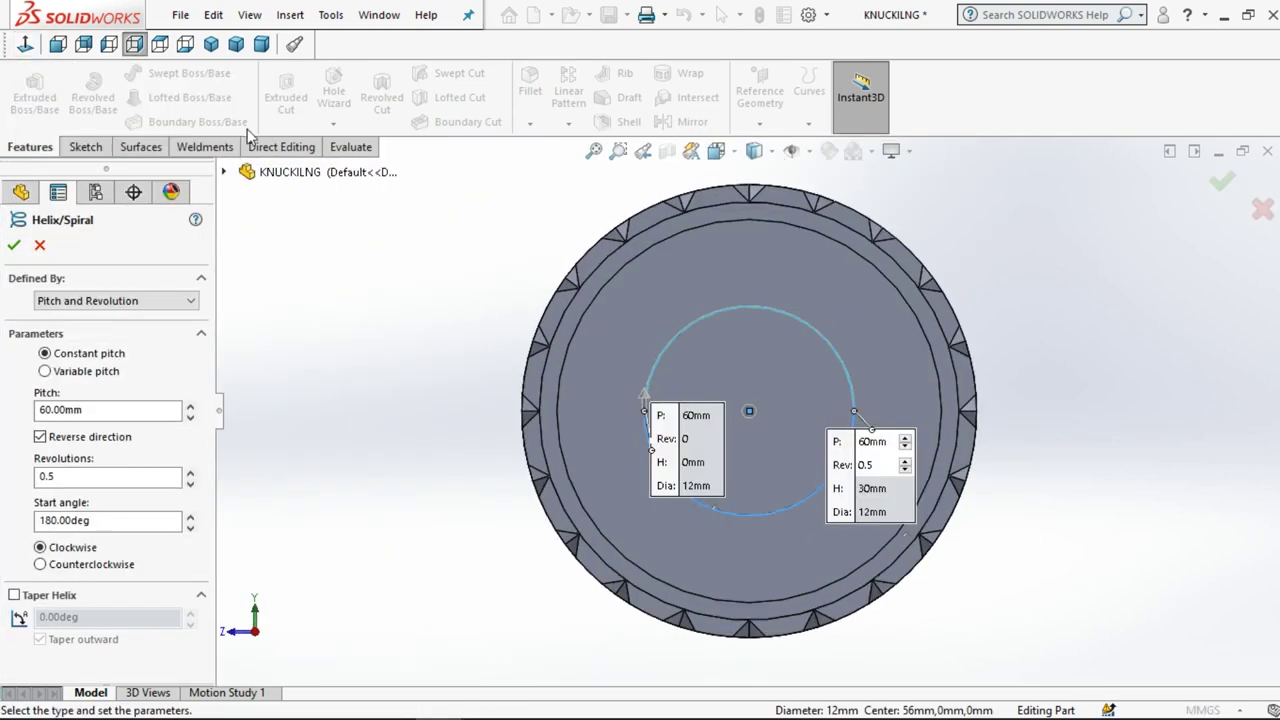
click(58, 44)
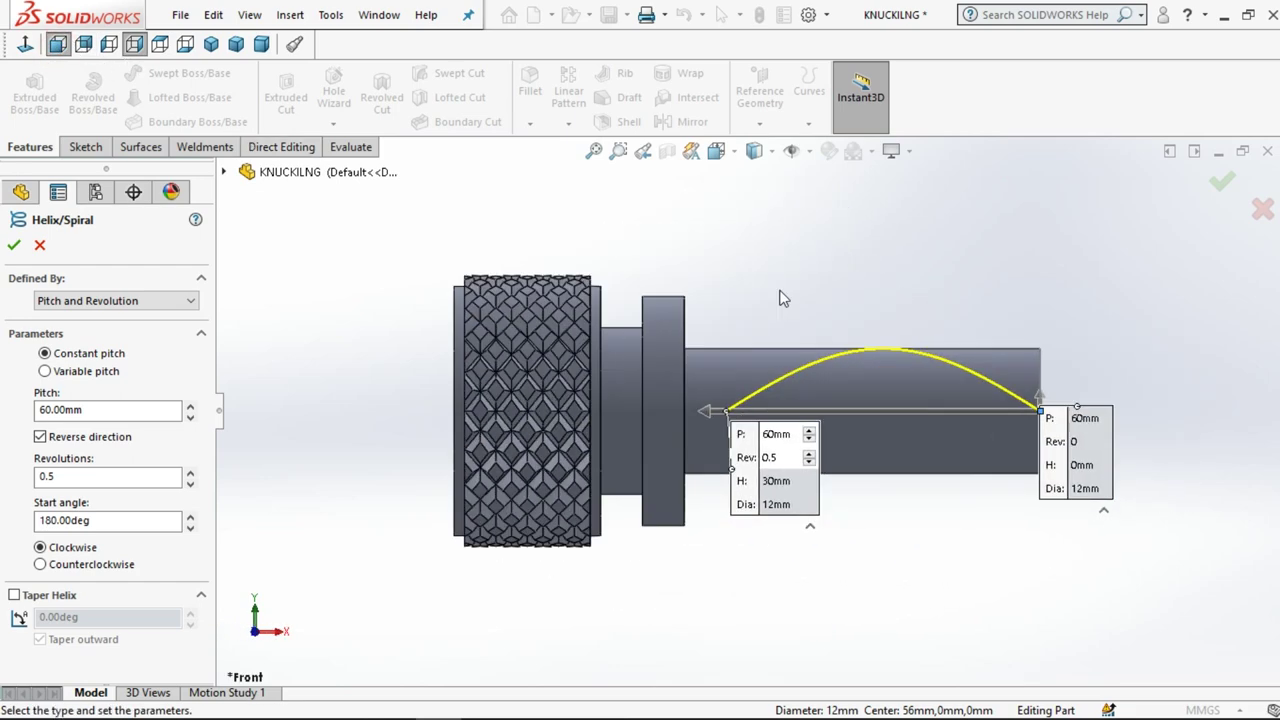
scroll(993, 427, down, 2)
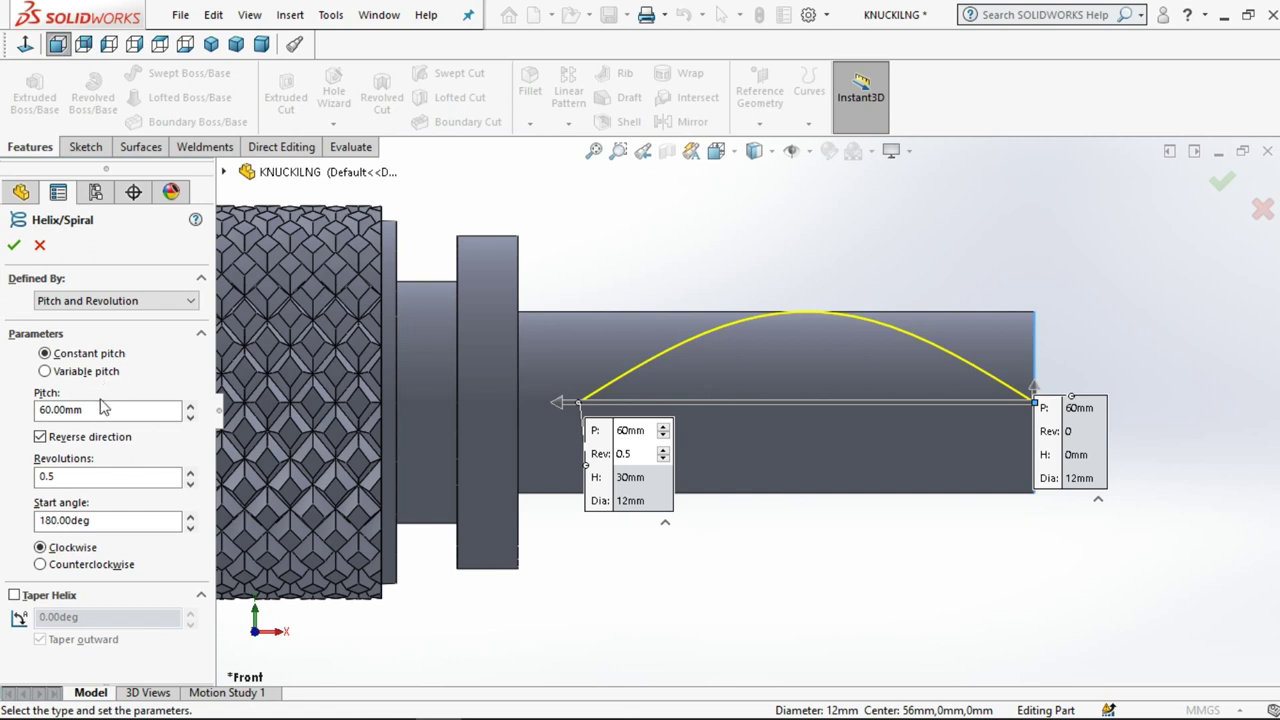
- Set the shaft helix pitch to 2 mm and try 28 revolutions
double_click(105, 410)
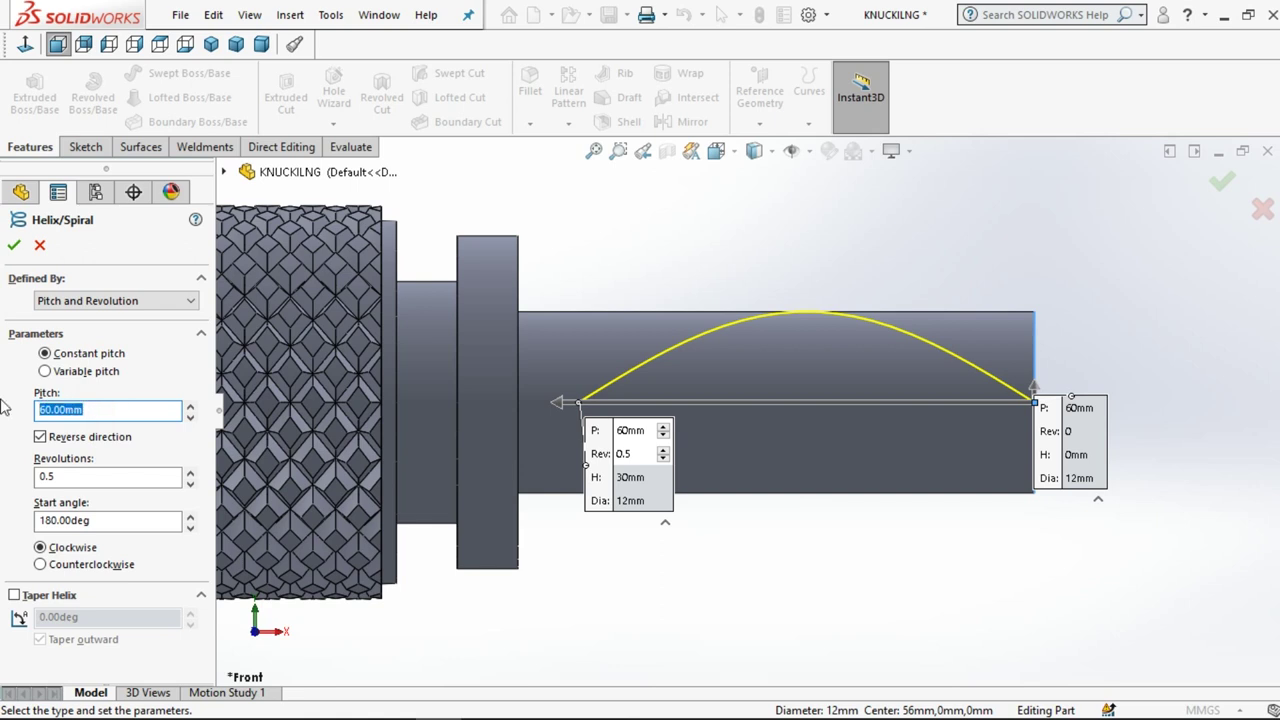
text(2)
click(538, 560)
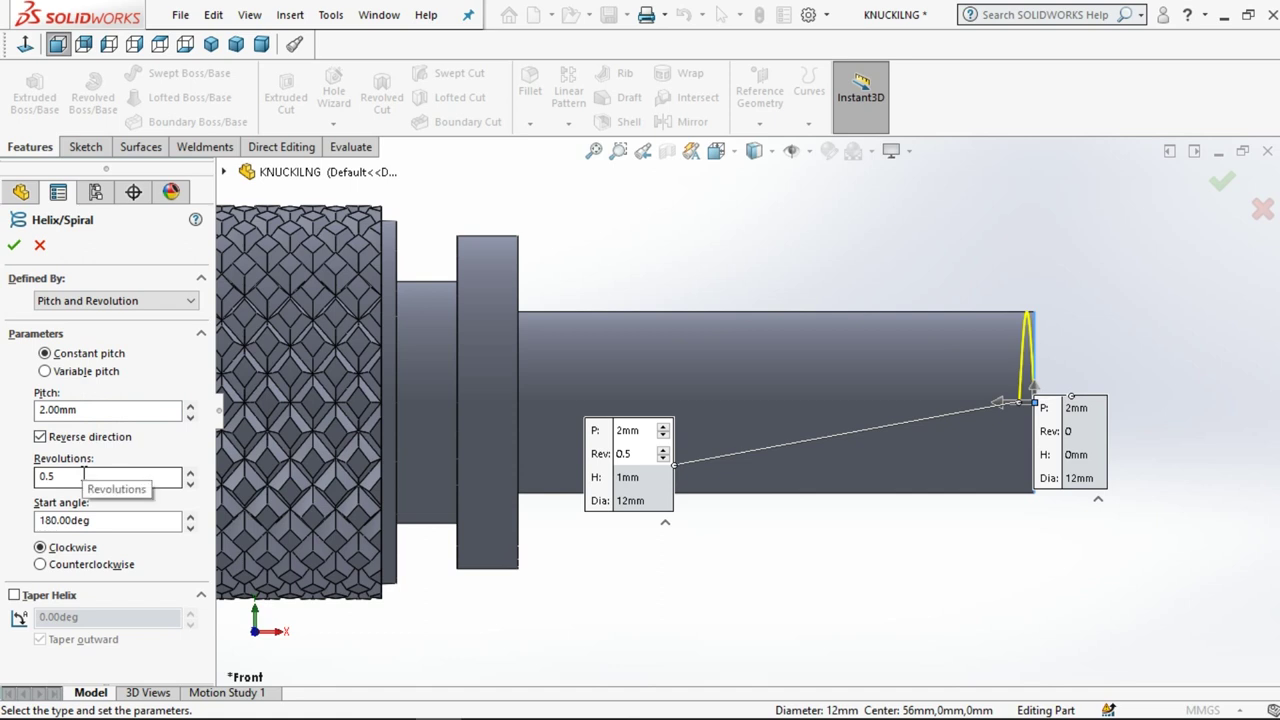
double_click(34, 474)
text(28)
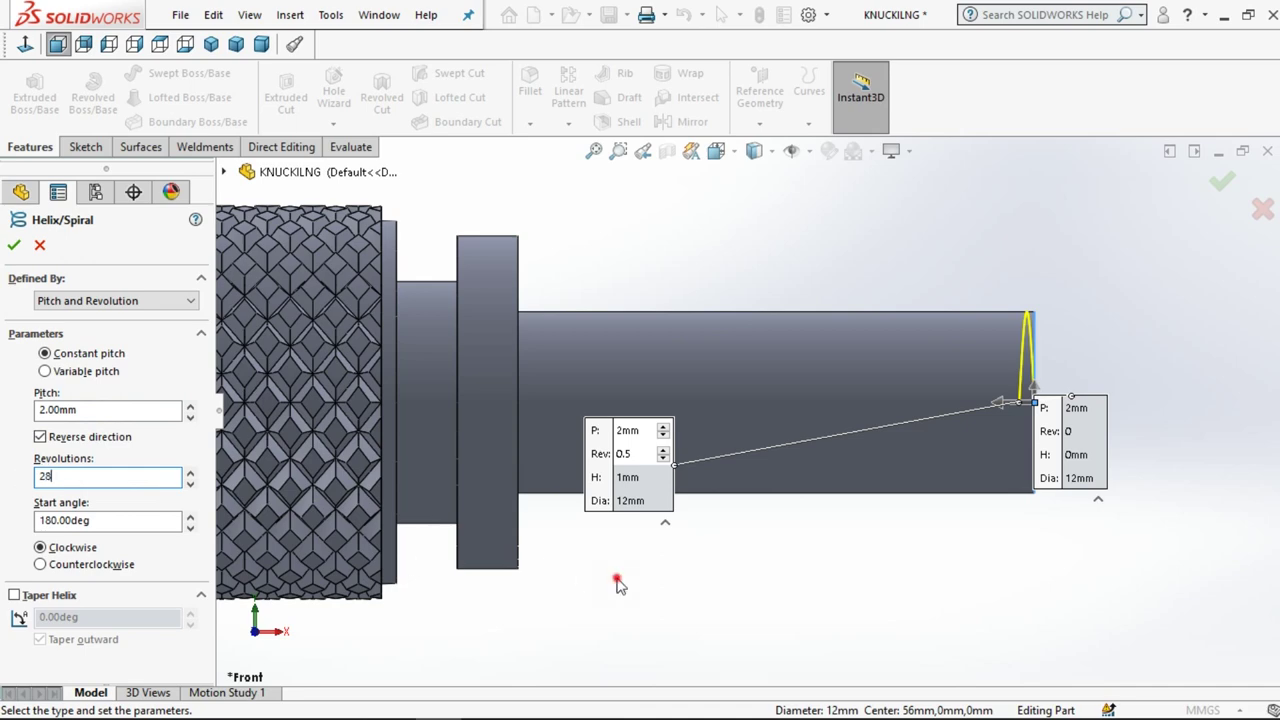
click(617, 585)
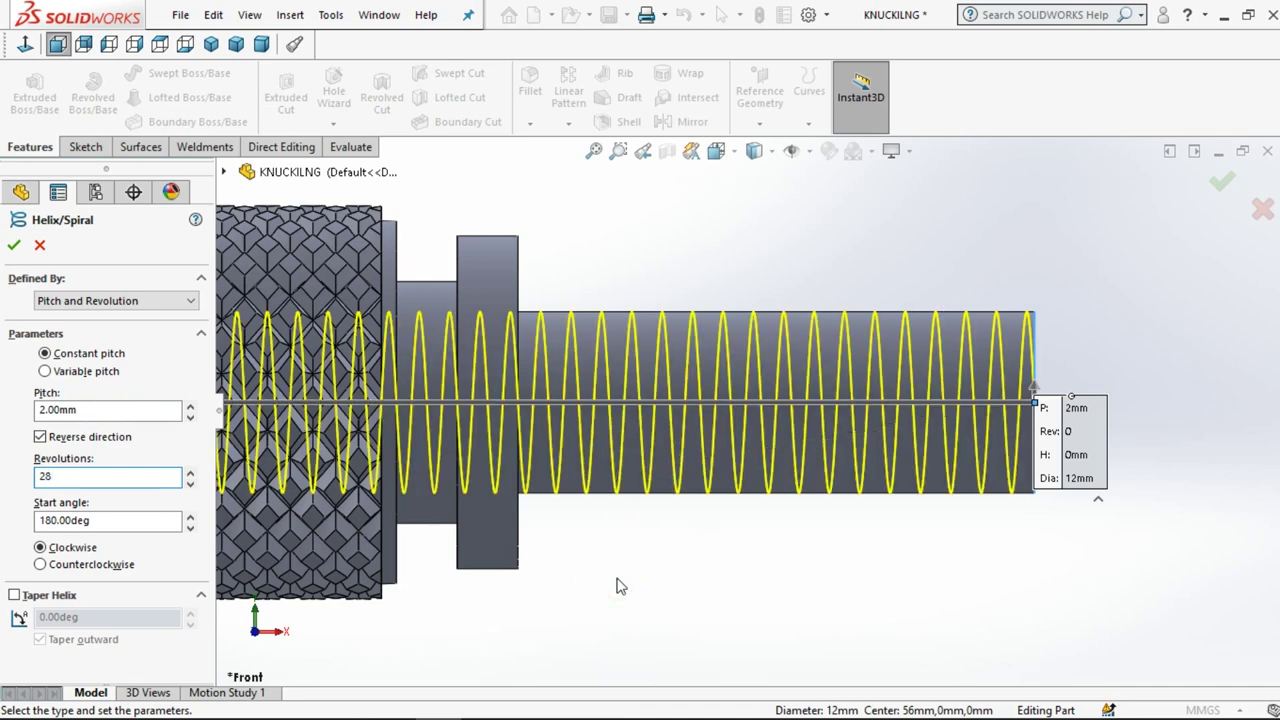
key(z)
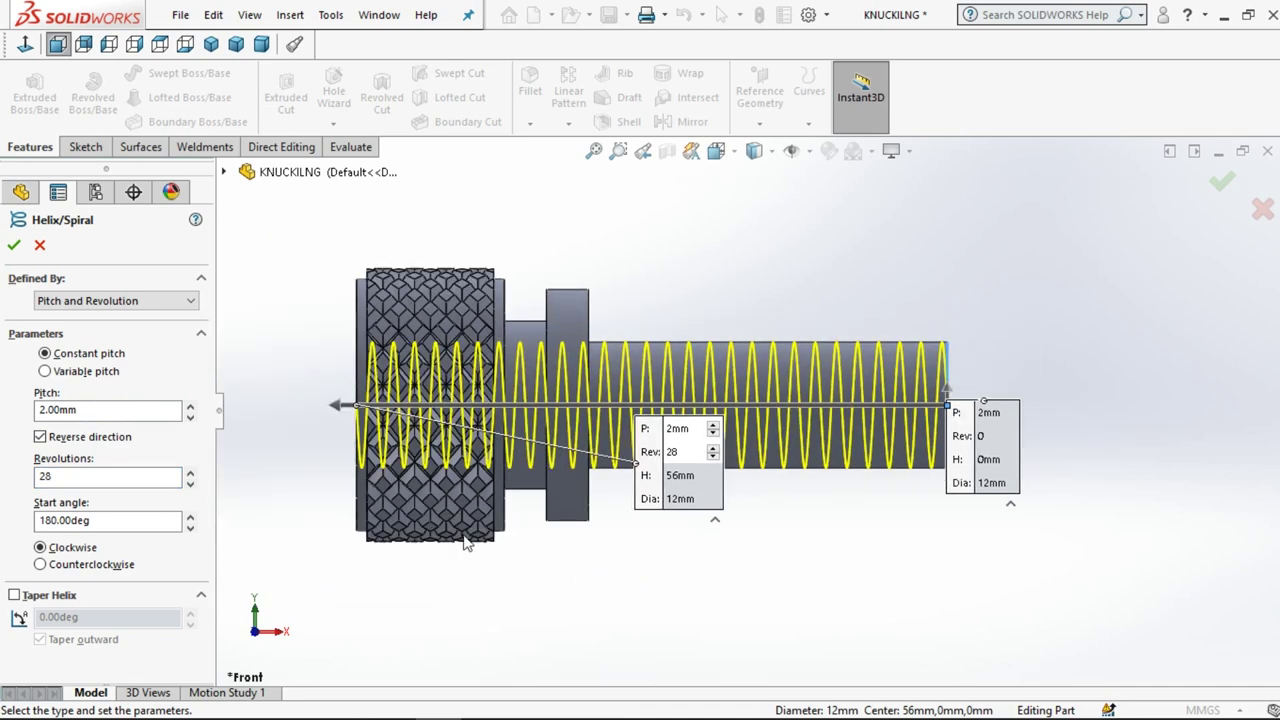
click(347, 614)
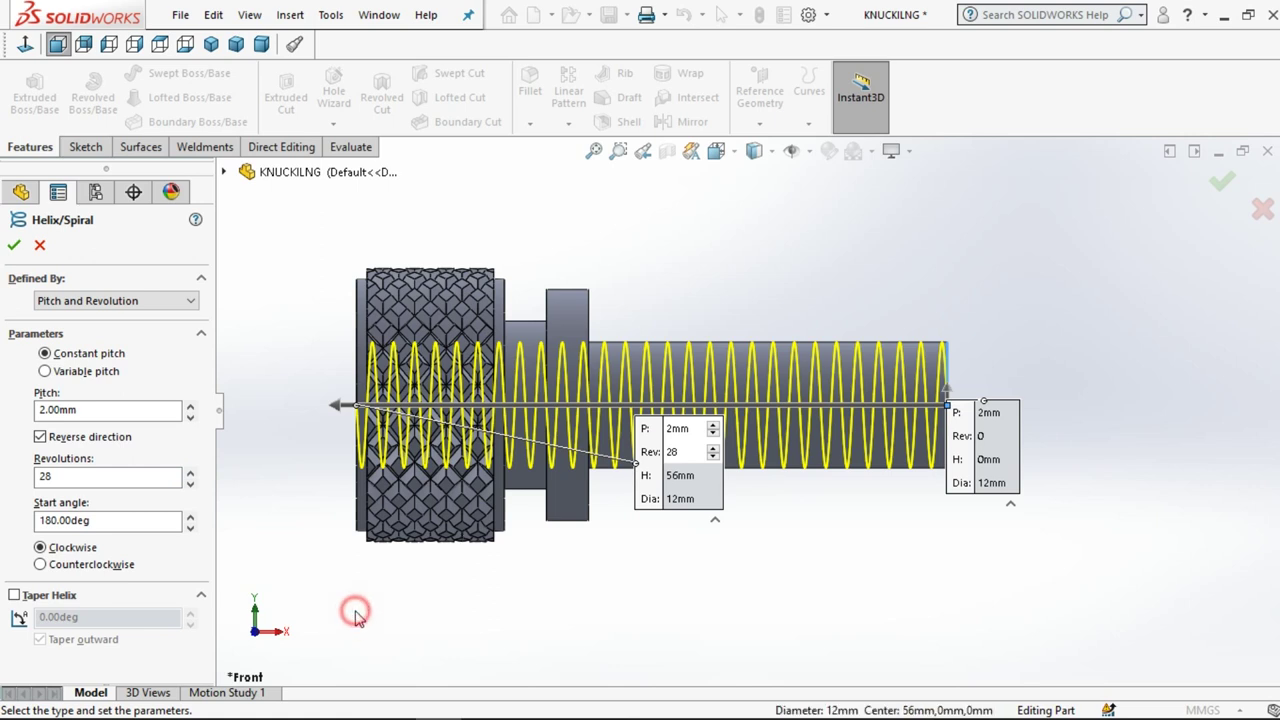
- Reduce the helix revolutions from 28 to 14, then settle on 17
double_click(86, 476)
text(14)
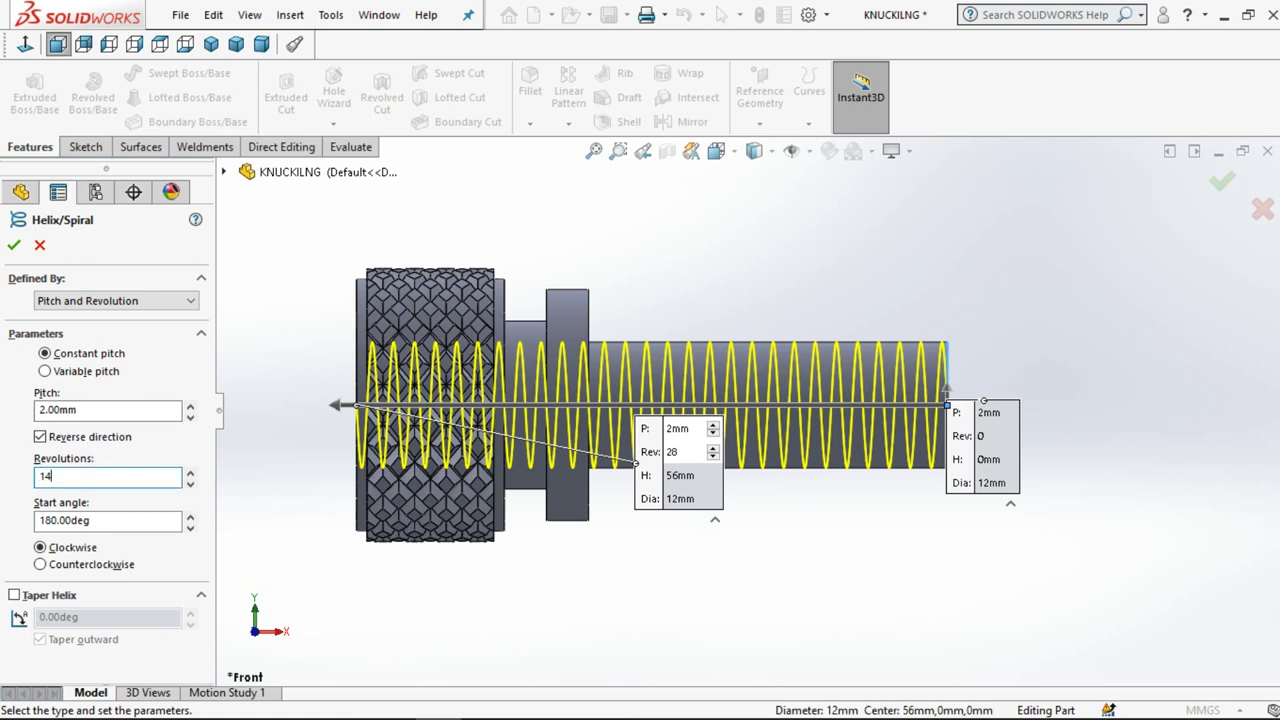
key(Return)
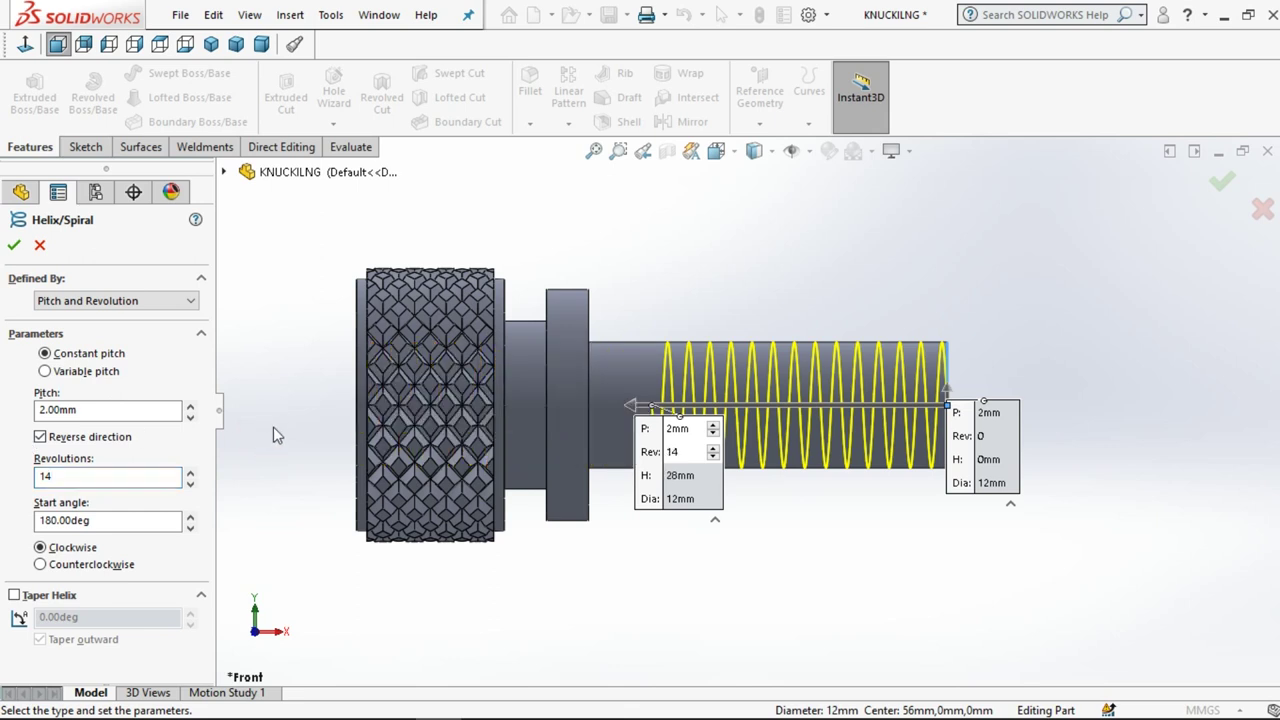
click(118, 484)
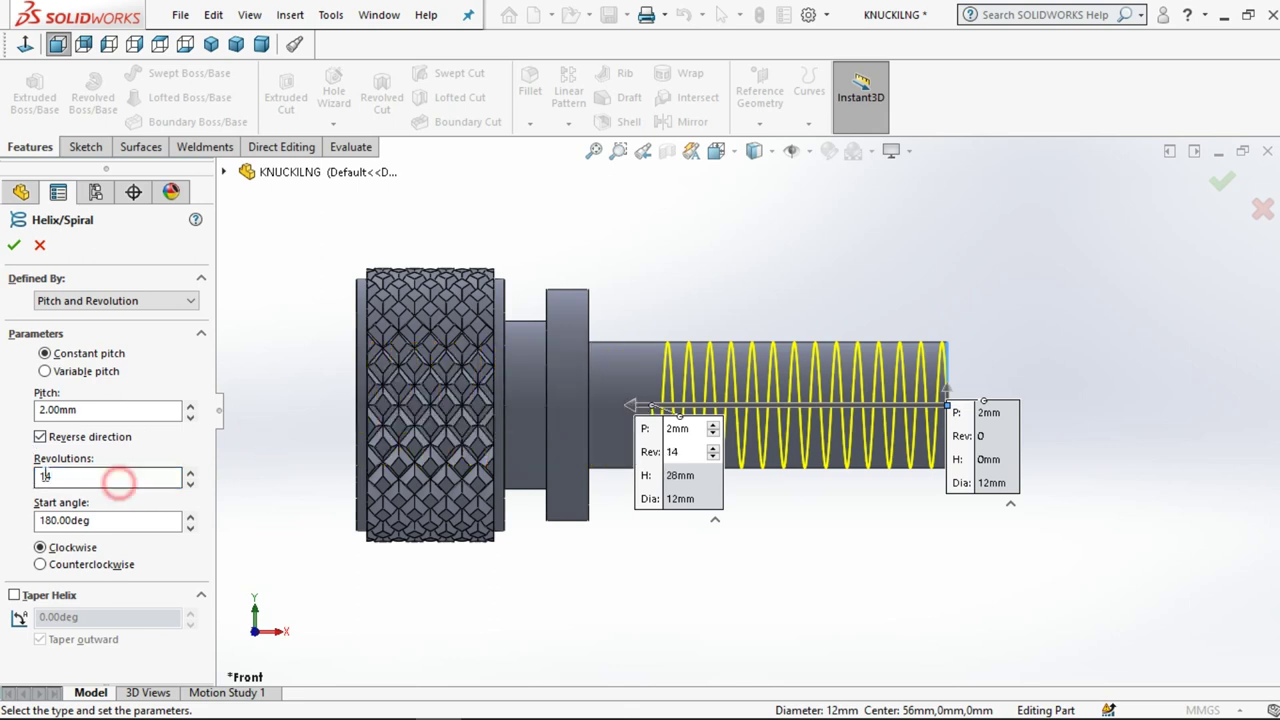
double_click(45, 476)
text(17)
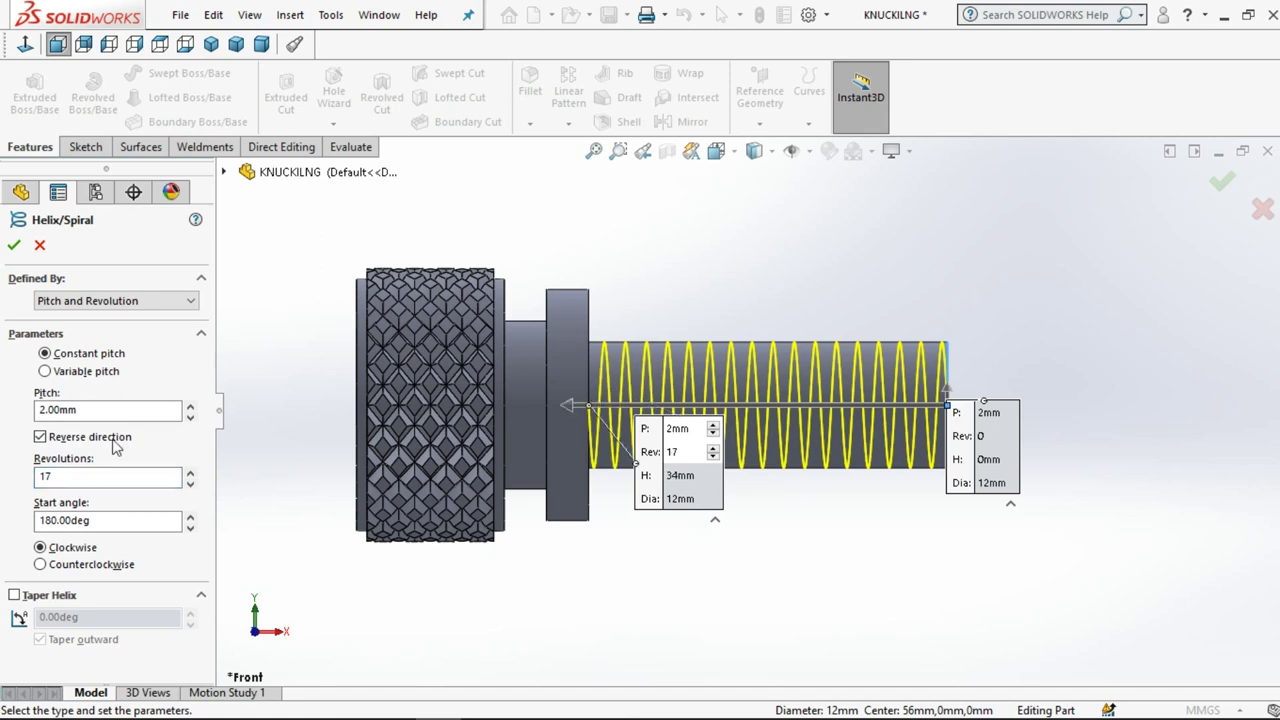
double_click(37, 478)
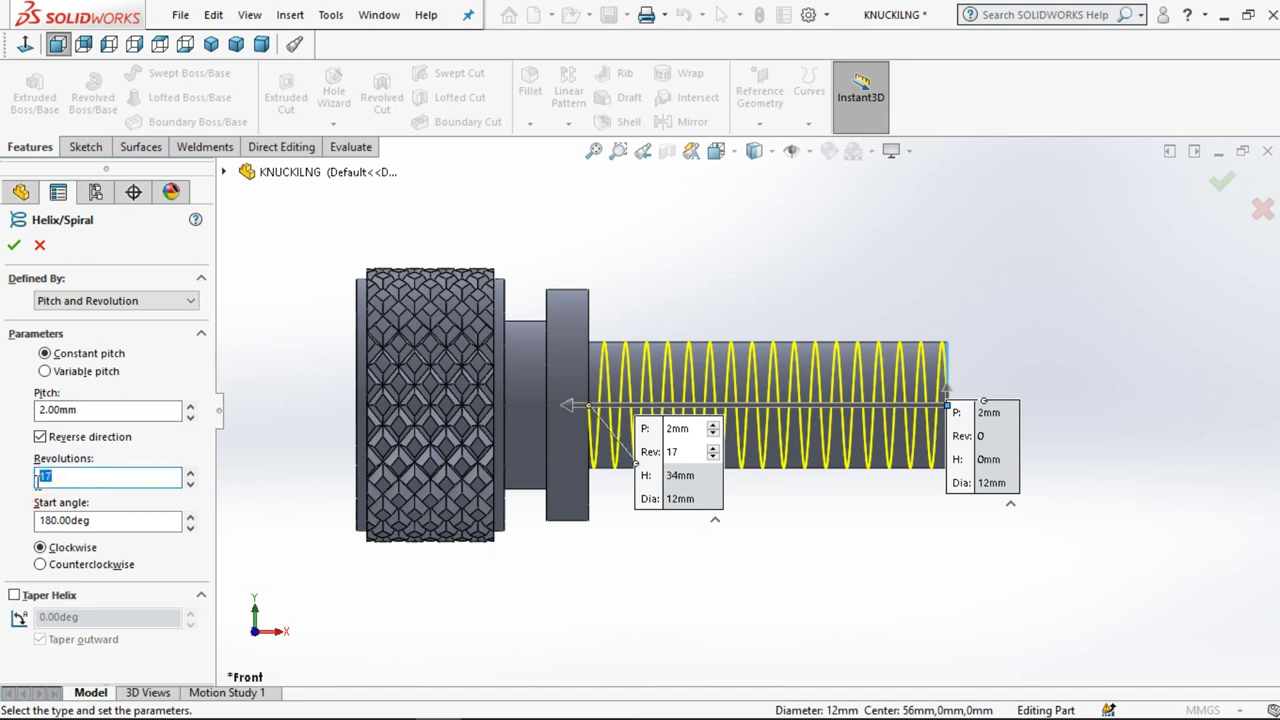
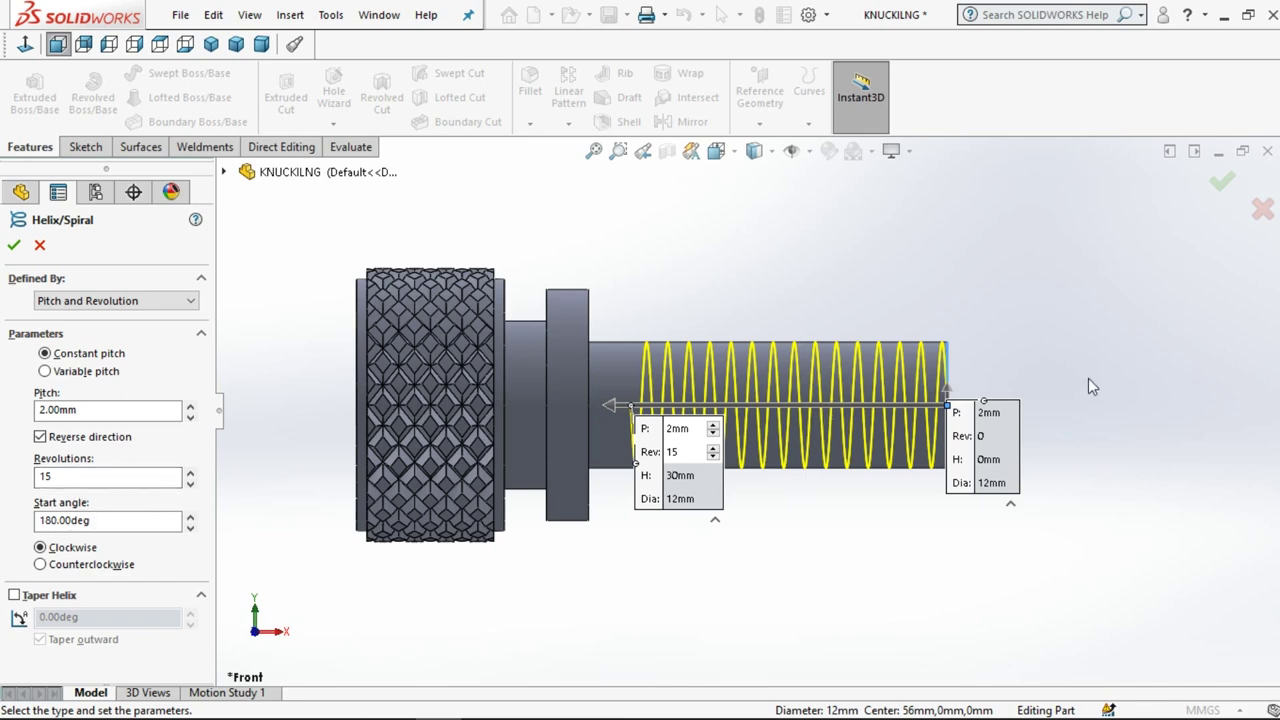
- Change the helix start angle to 90° and create the 2 mm pitch, 15-revolution Helix/Spiral3
middle_drag(1088, 378, 1015, 473)
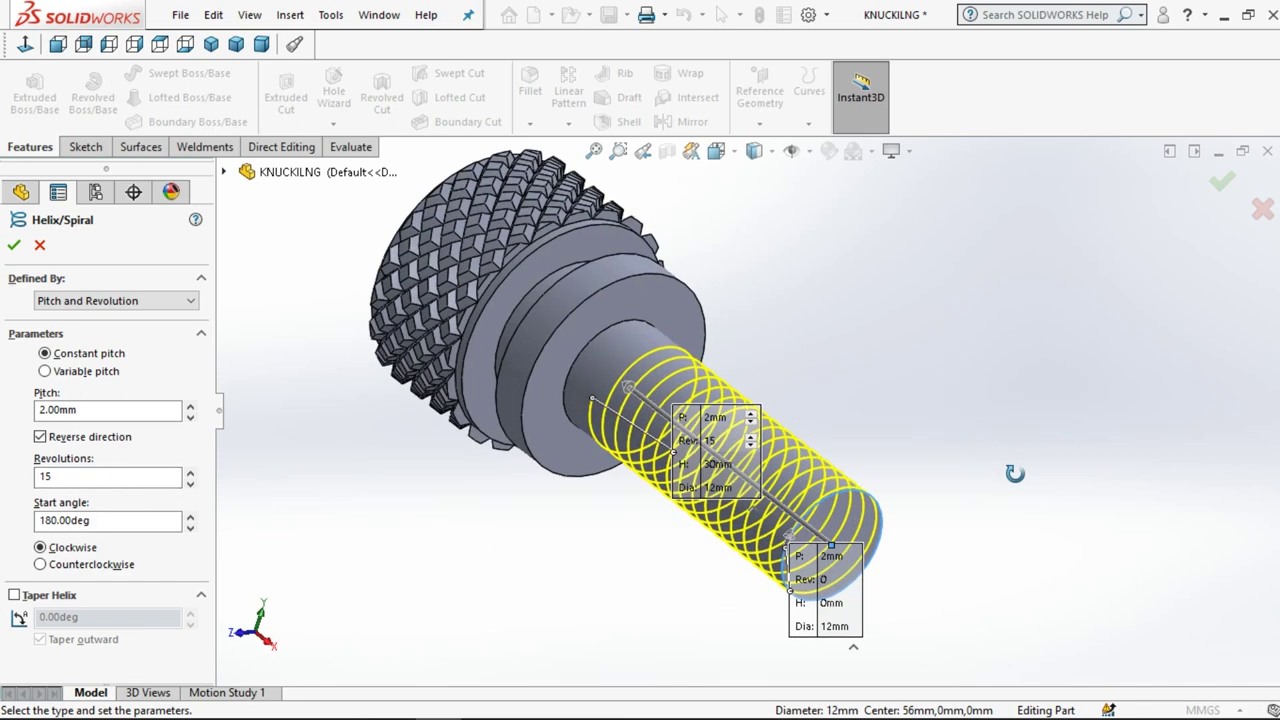
scroll(812, 545, down, 3)
scroll(812, 545, down, 4)
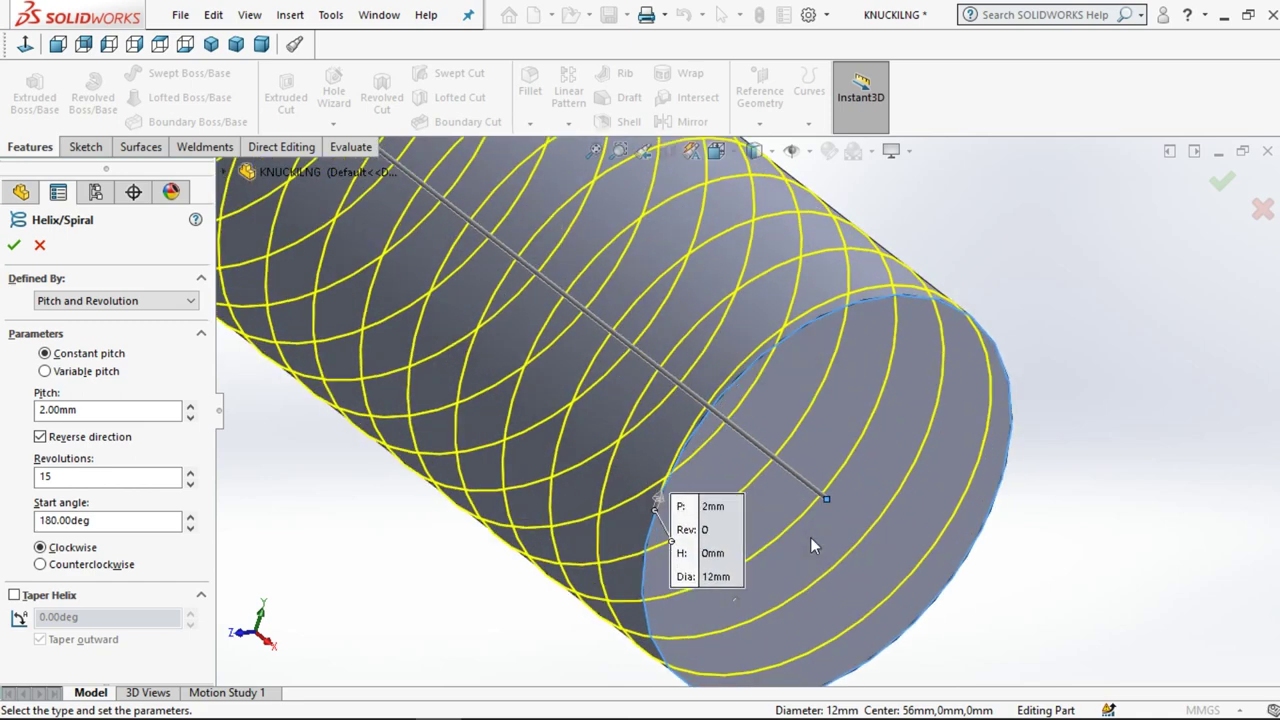
key(Tab)
key(Tab)
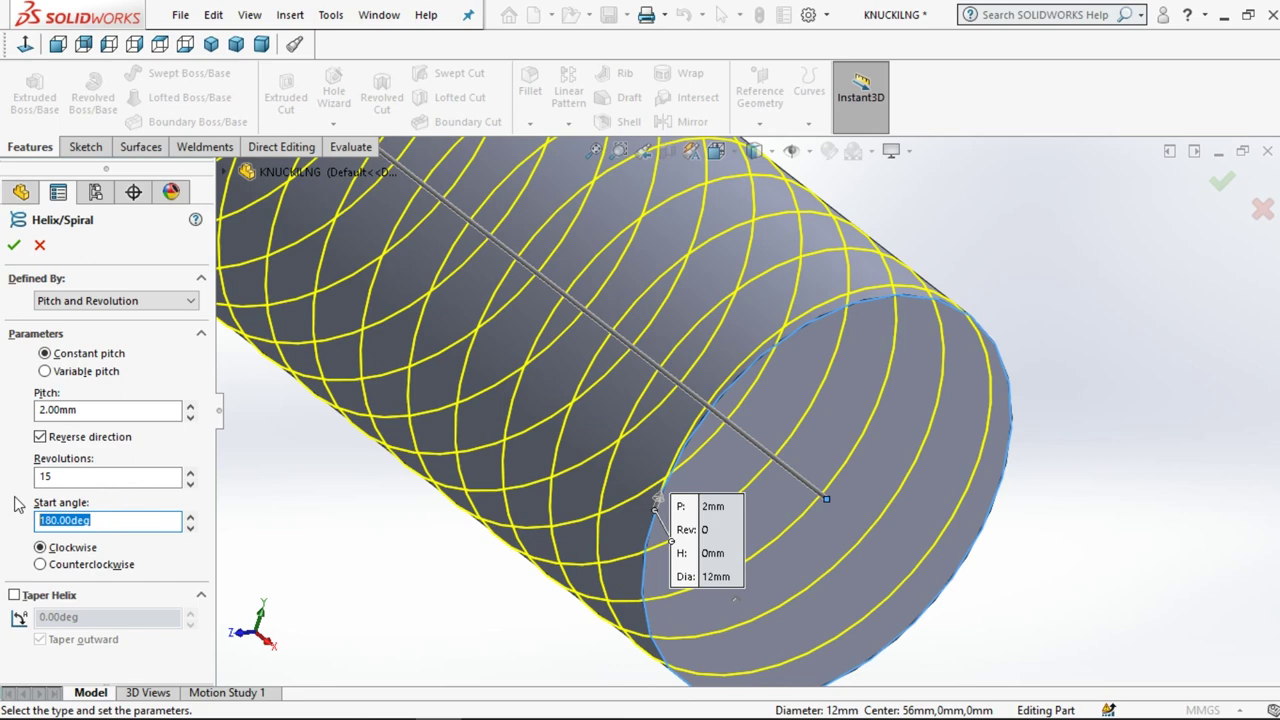
text(90)
click(395, 543)
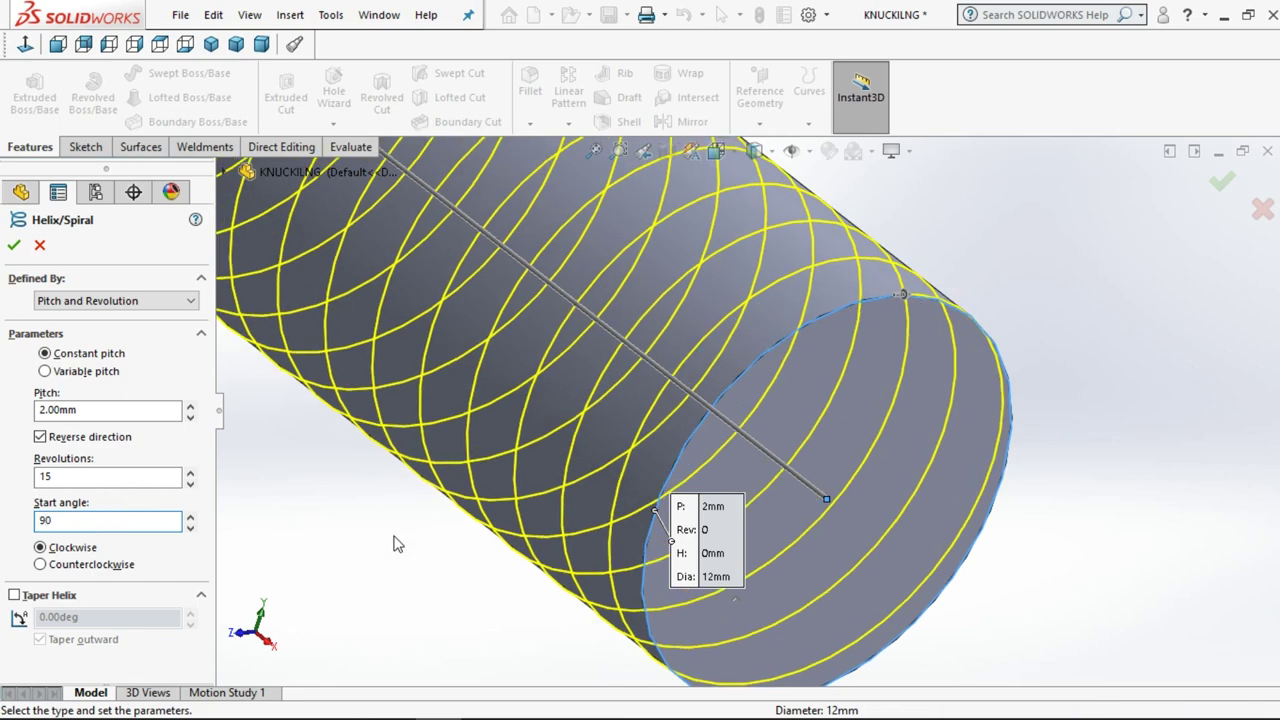
scroll(395, 543, up, 4)
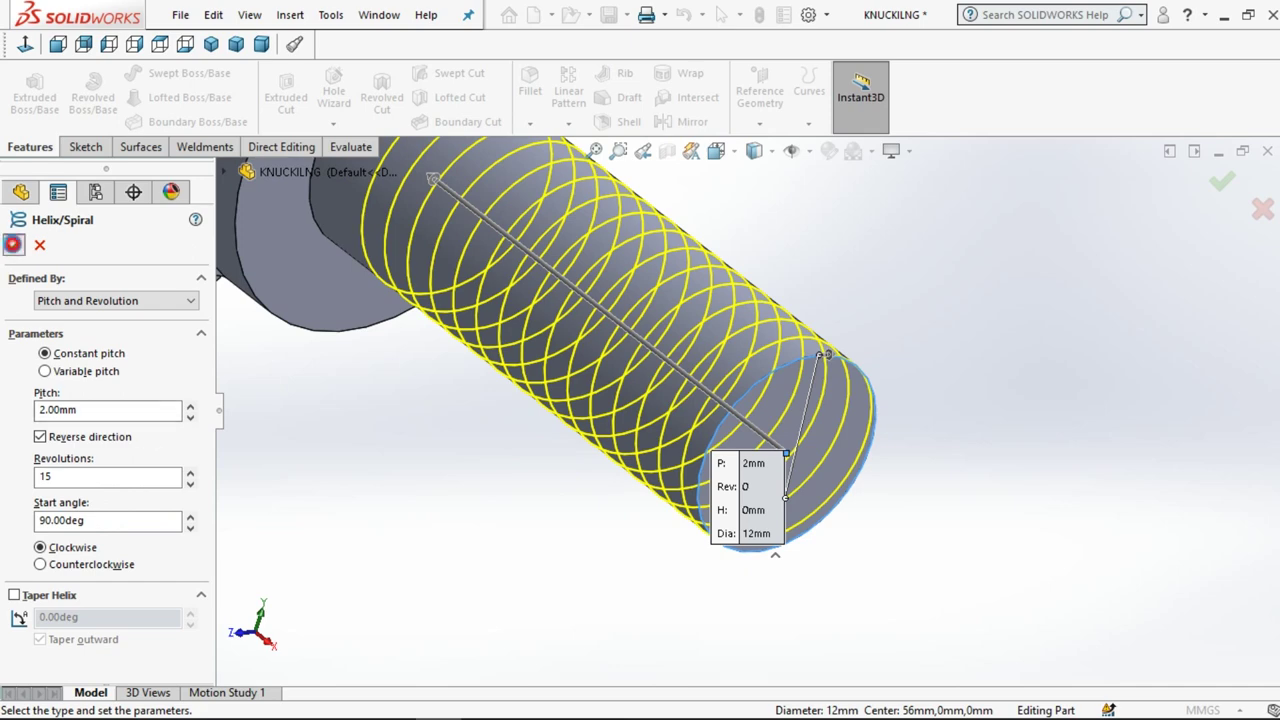
click(13, 240)
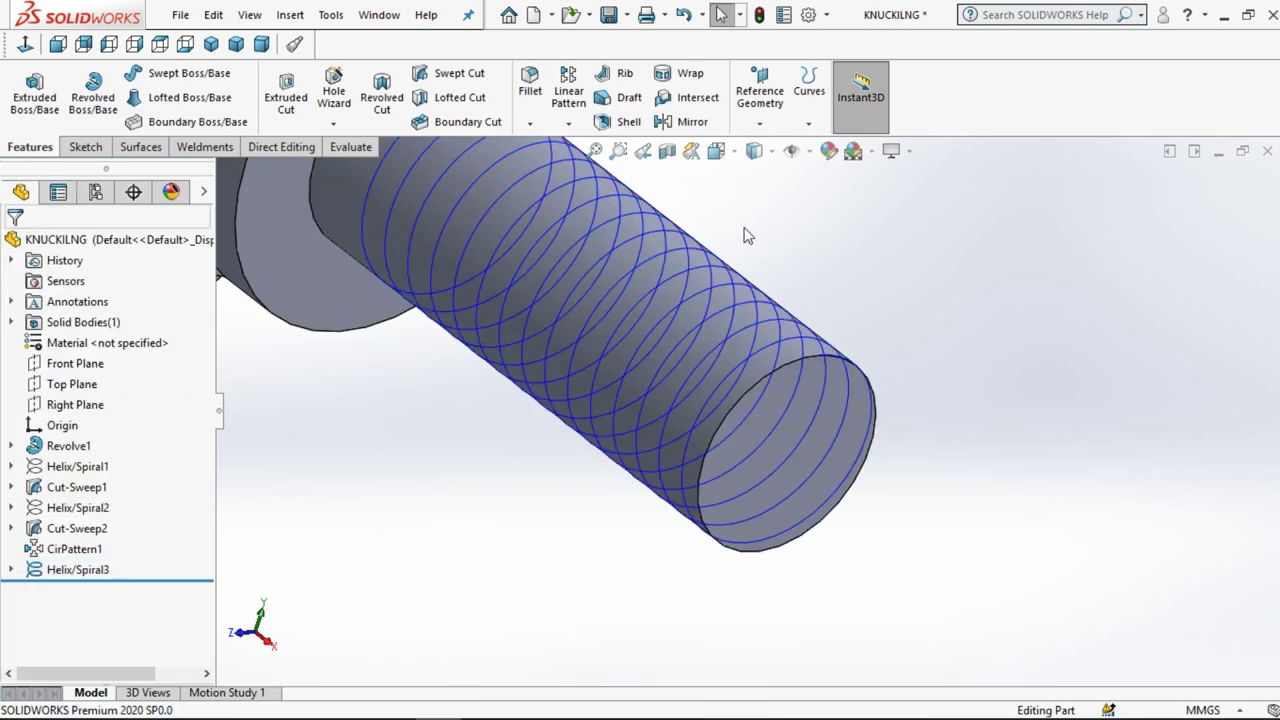
- Select the Top Plane and orbit the screw to check its position
middle_drag(871, 363, 906, 514)
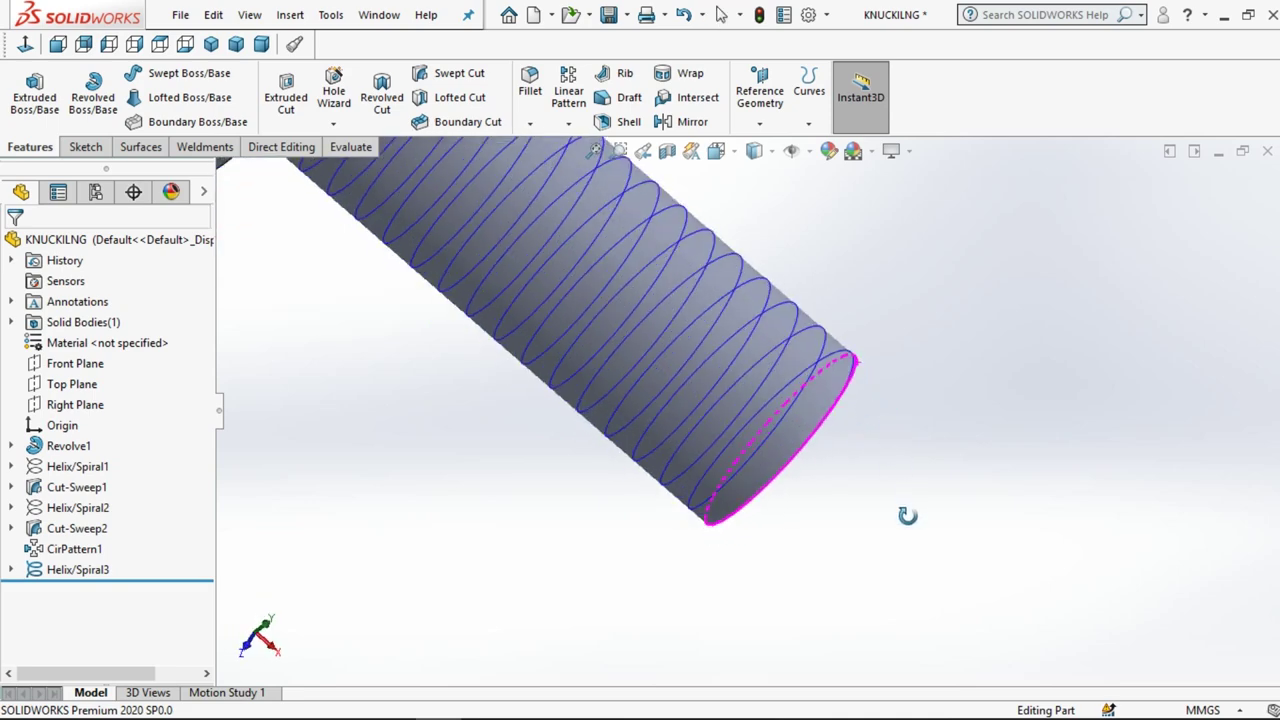
click(72, 385)
key(z)
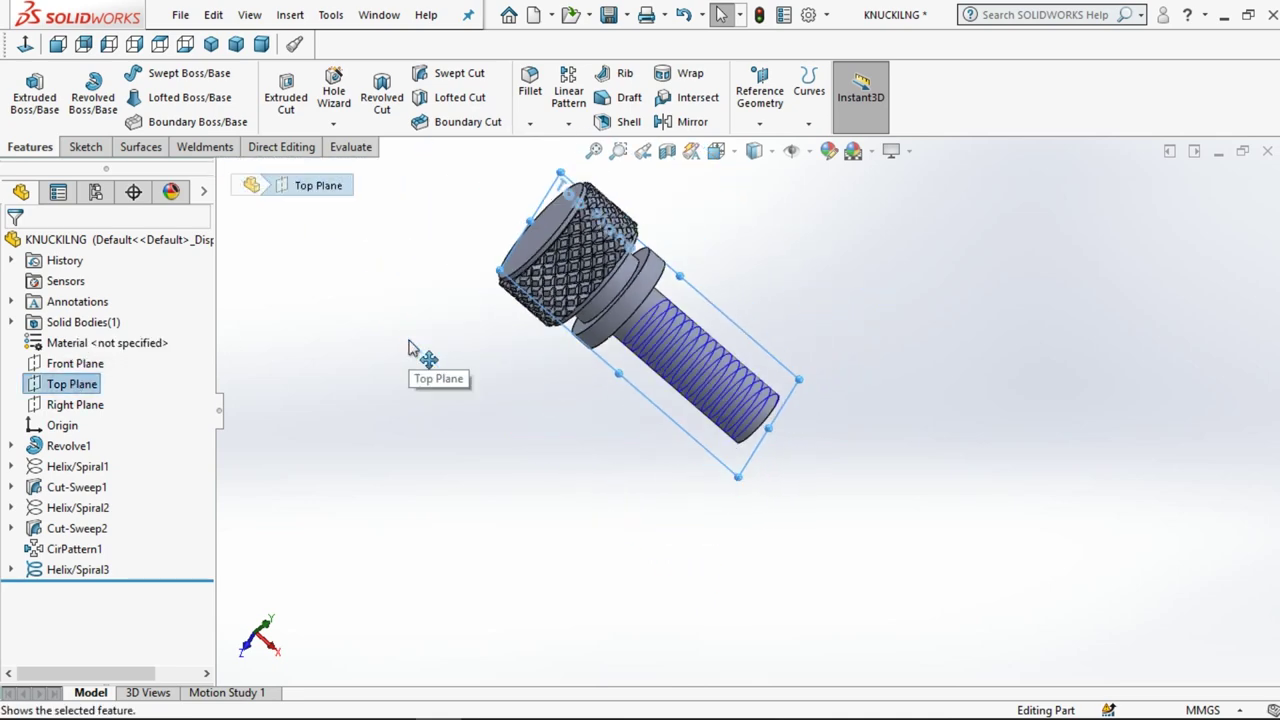
mouse_move(720, 378)
middle_down()
mouse_move(718, 155)
mouse_move(497, 464)
mouse_move(580, 466)
middle_up()
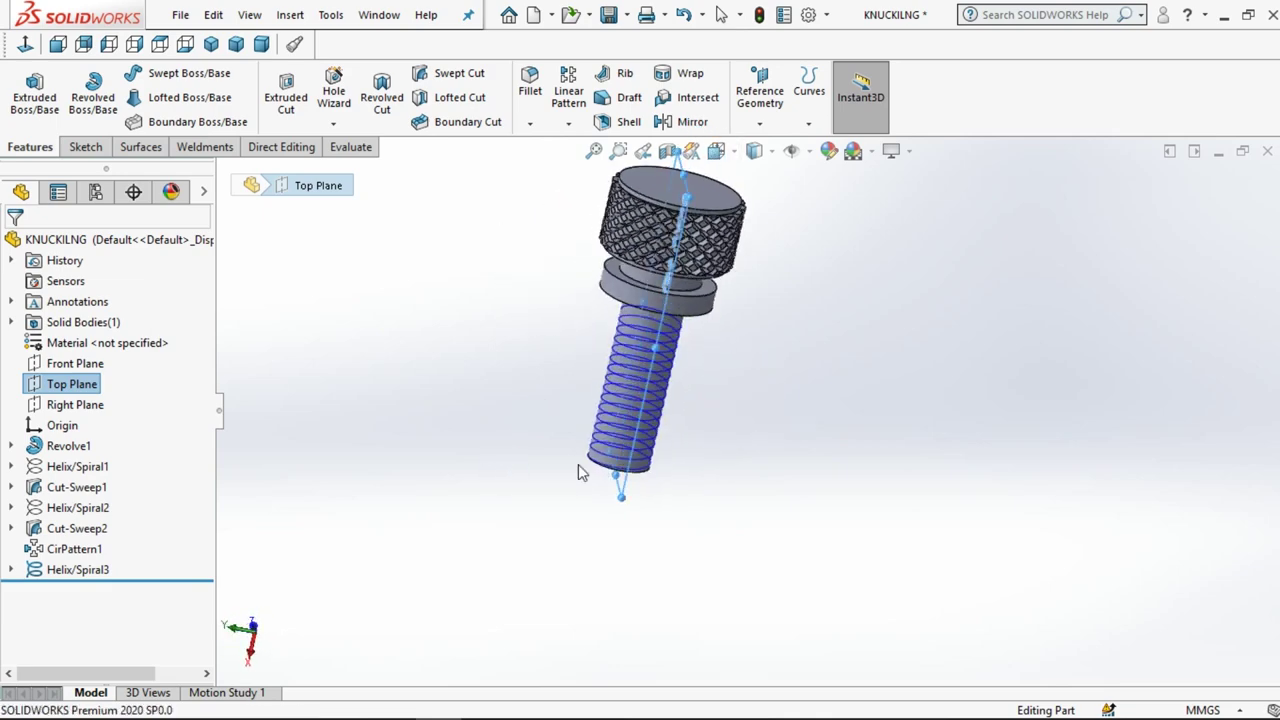
scroll(594, 462, down, 3)
scroll(603, 455, down, 2)
scroll(700, 490, down, 2)
scroll(766, 510, down, 2)
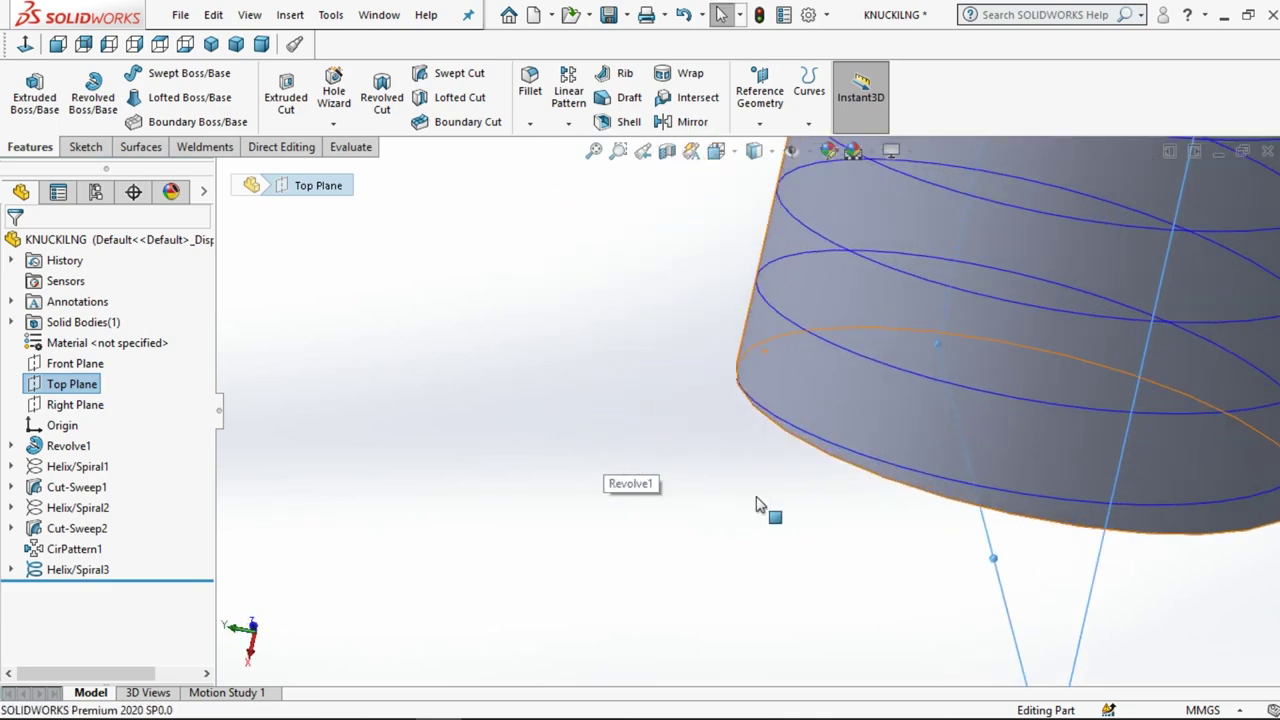
- Check the Right Plane, then select the Front Plane and show the Sketch tools
click(70, 405)
scroll(659, 460, up, 4)
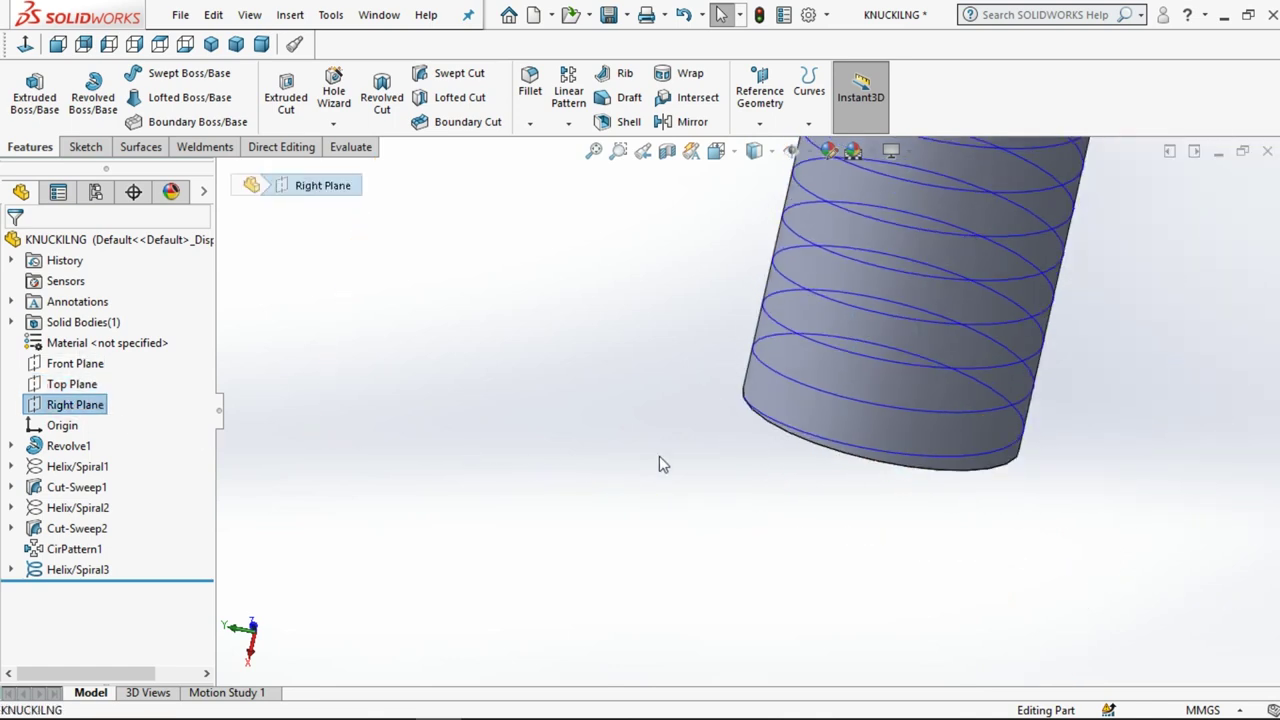
scroll(659, 460, up, 2)
scroll(659, 460, up, 2)
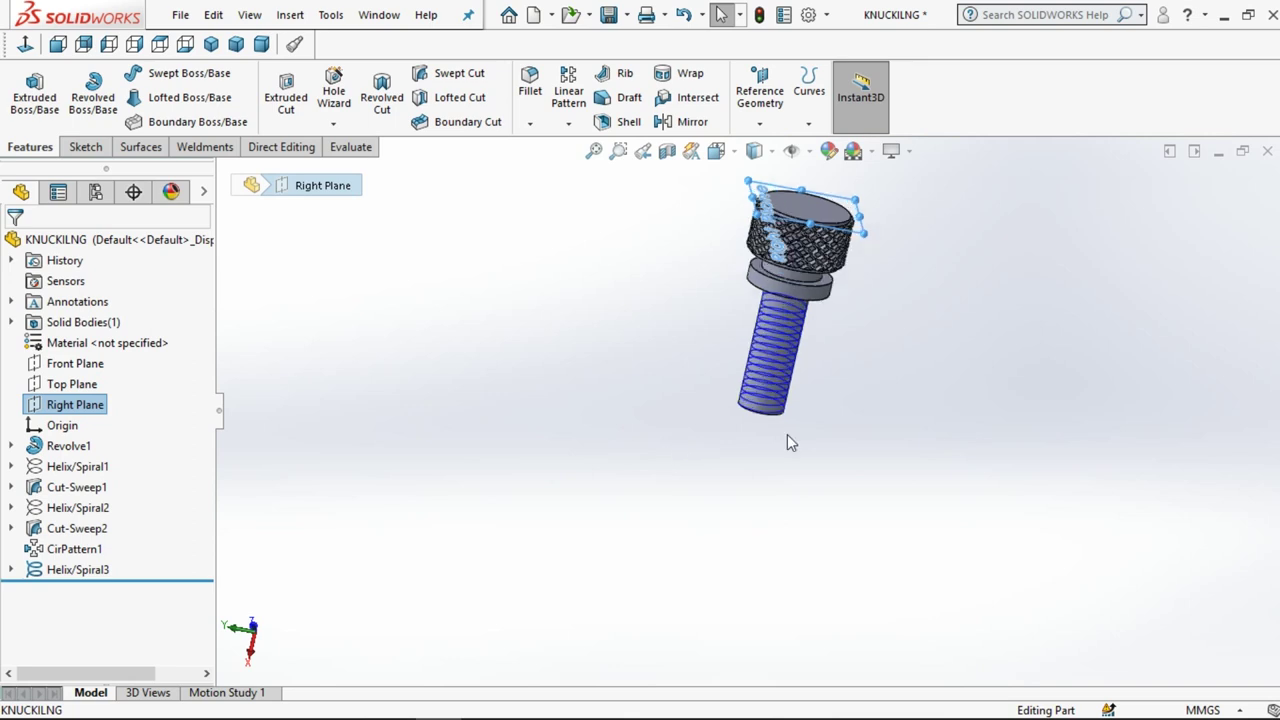
scroll(723, 378, down, 2)
scroll(723, 378, down, 3)
scroll(710, 375, down, 2)
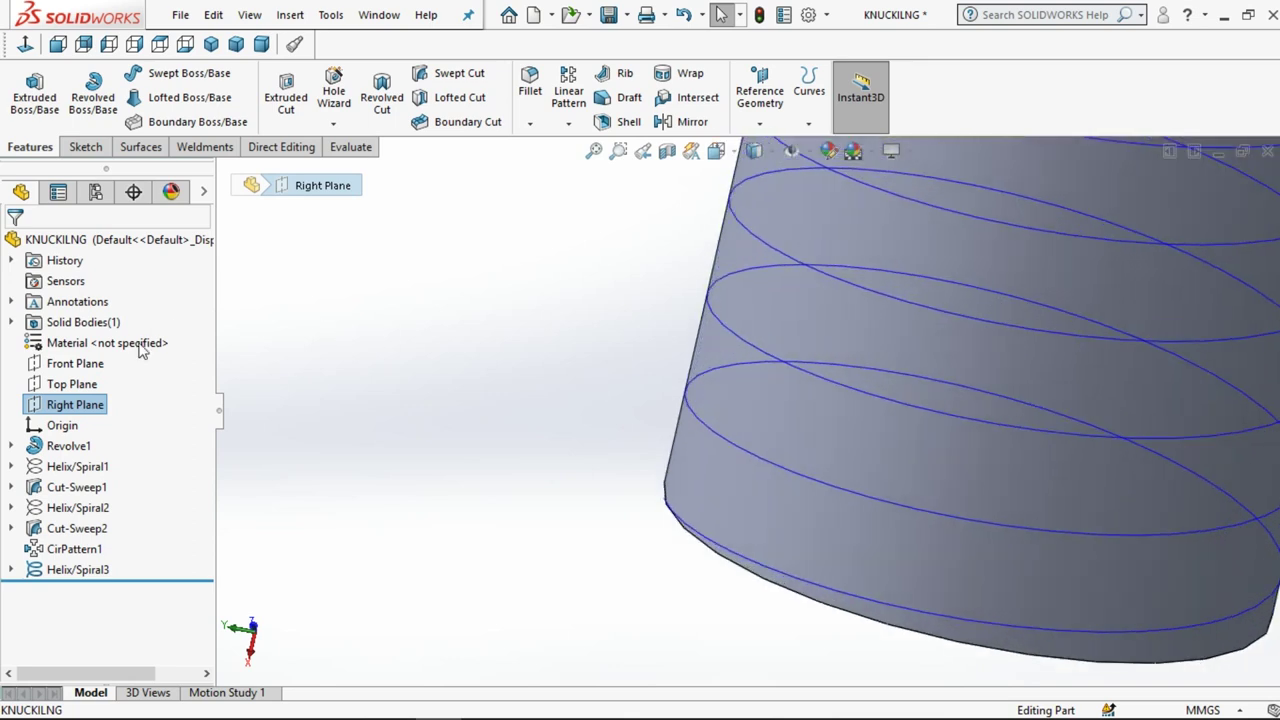
click(92, 364)
mouse_move(565, 498)
middle_down()
mouse_move(670, 528)
mouse_move(720, 586)
mouse_move(643, 547)
middle_up()
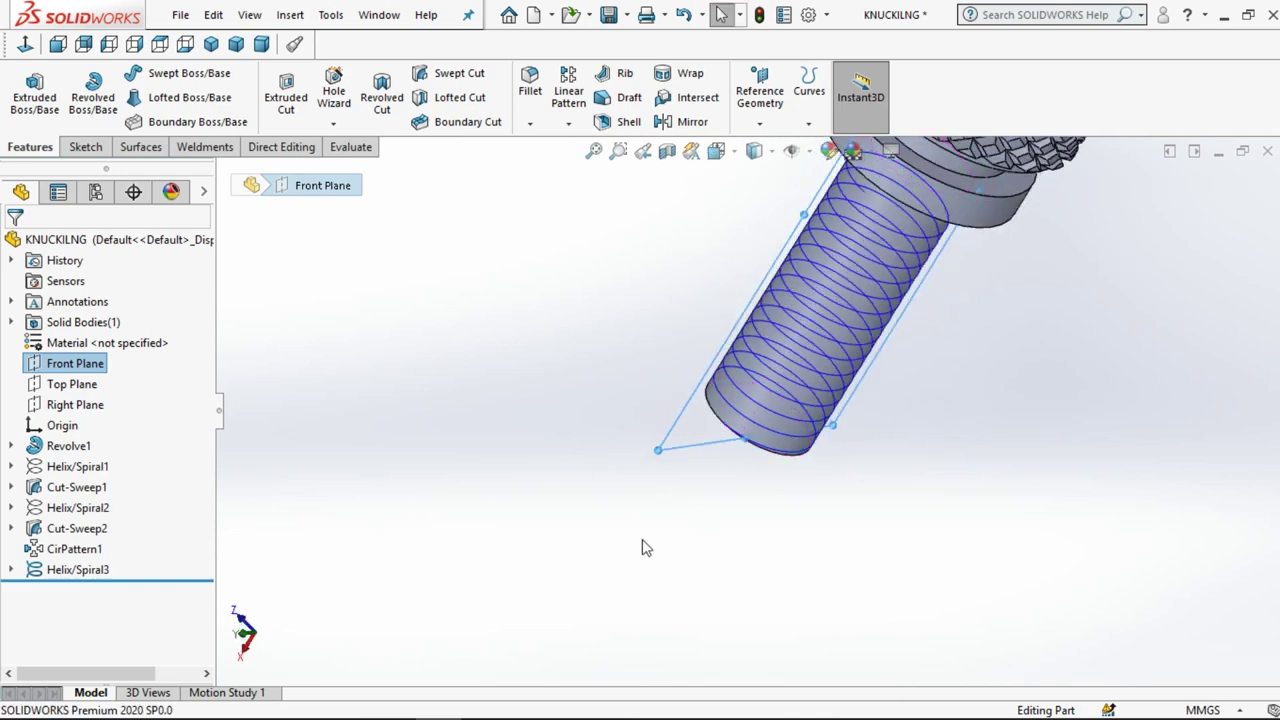
click(85, 147)
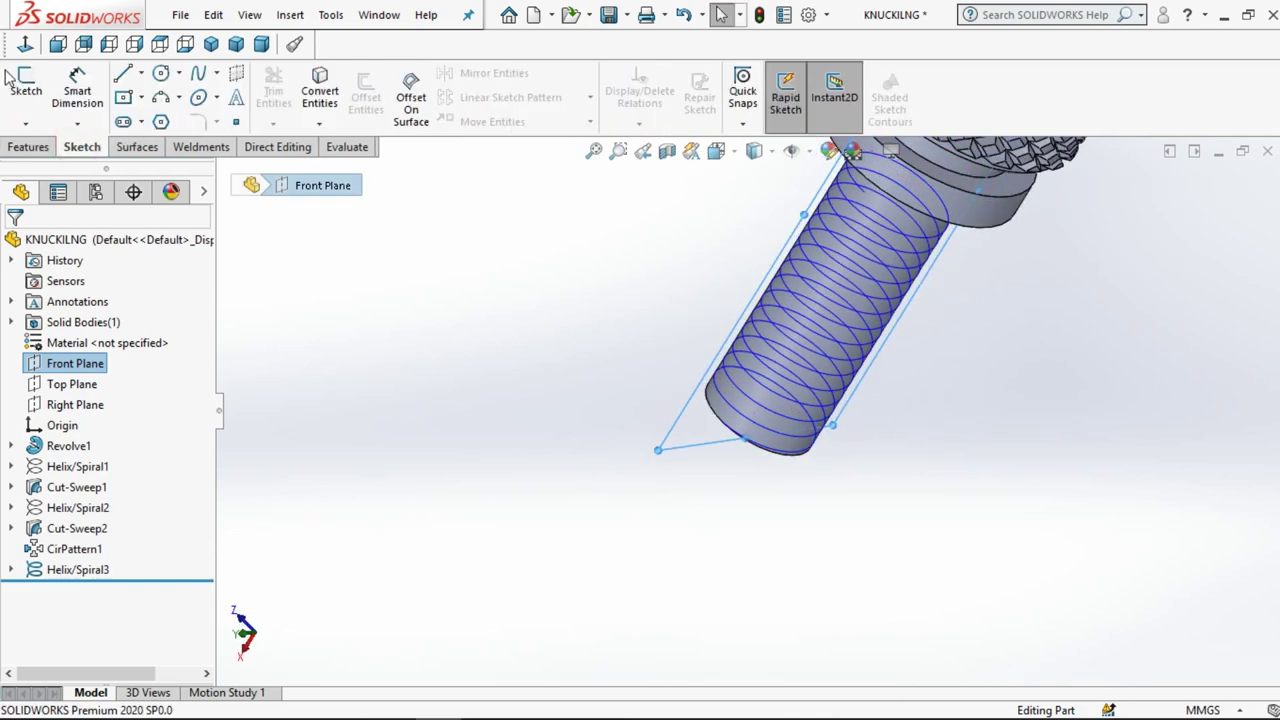
- Start a new sketch on the Front Plane
click(22, 84)
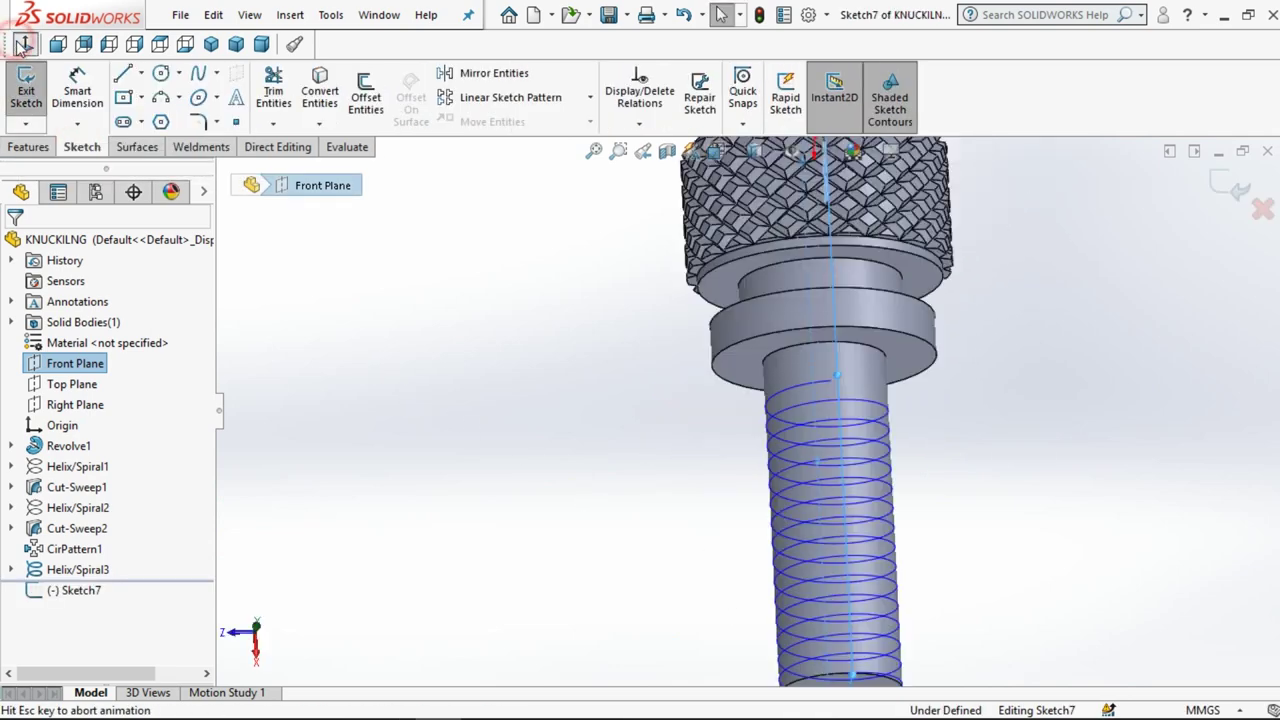
scroll(1072, 383, down, 2)
scroll(971, 343, down, 3)
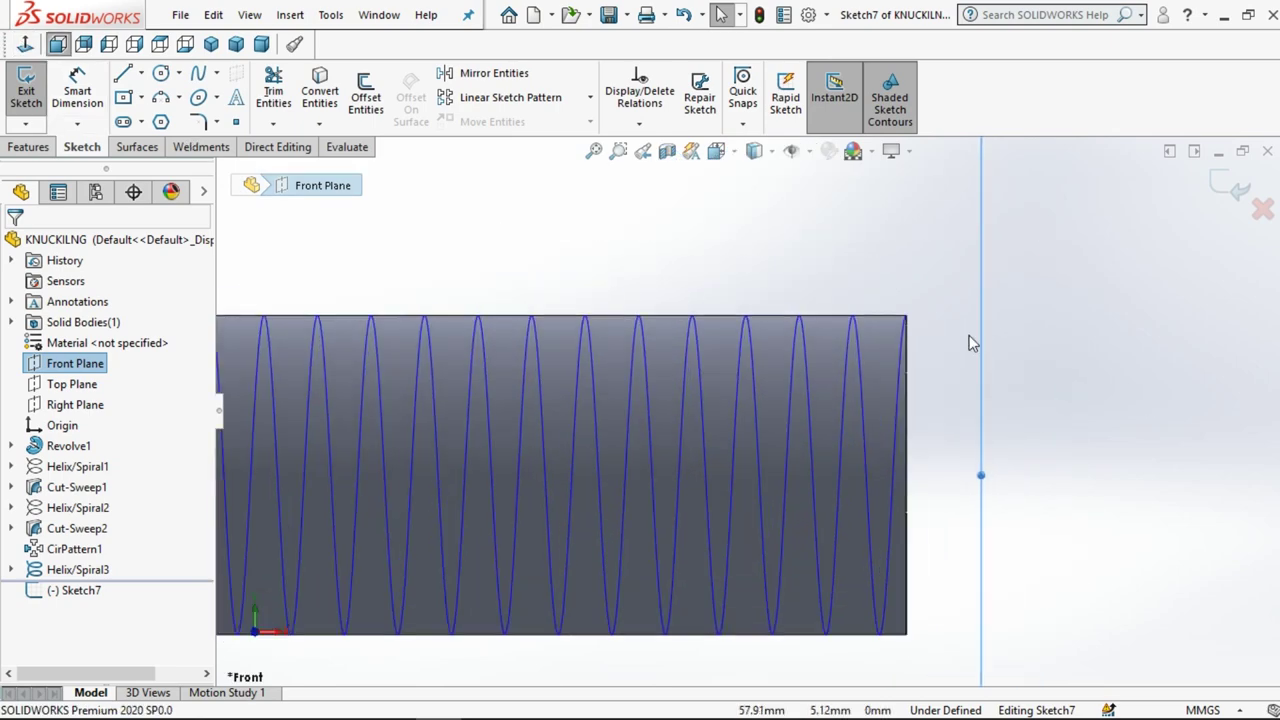
scroll(868, 314, down, 2)
scroll(868, 314, down, 2)
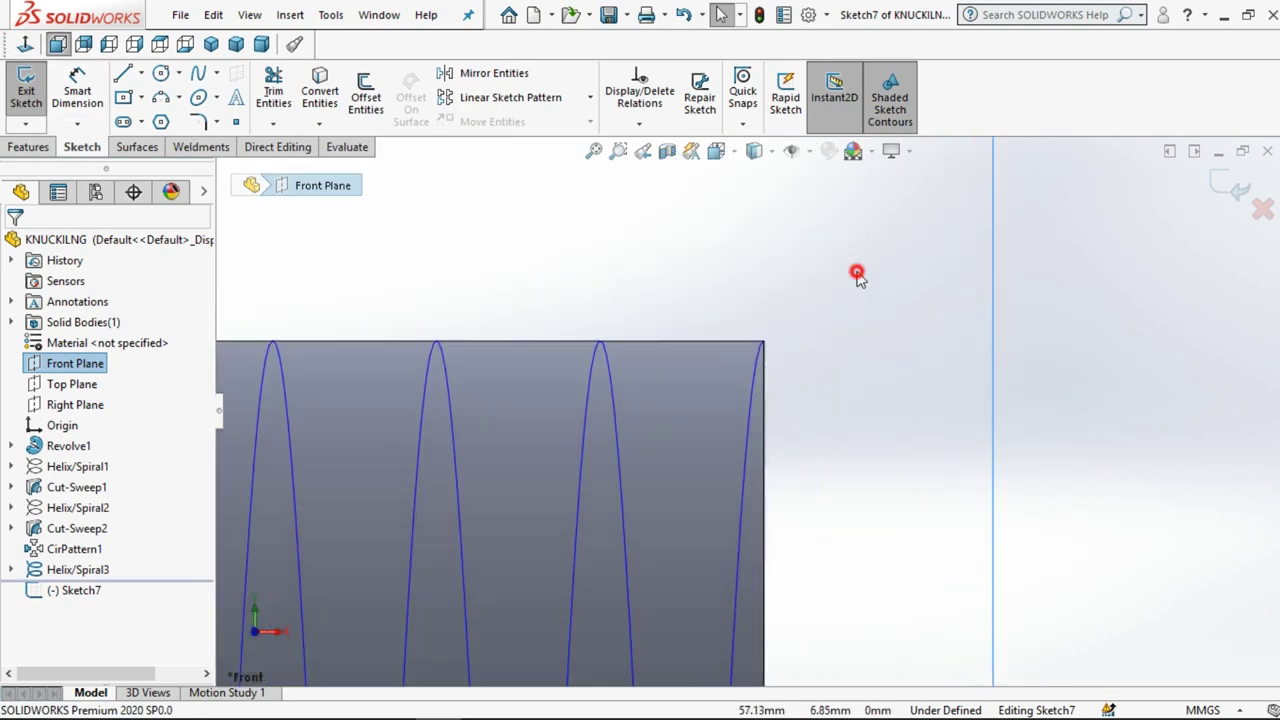
- Draw a 3-sided polygon at the end corner of the shank's top edge
click(160, 121)
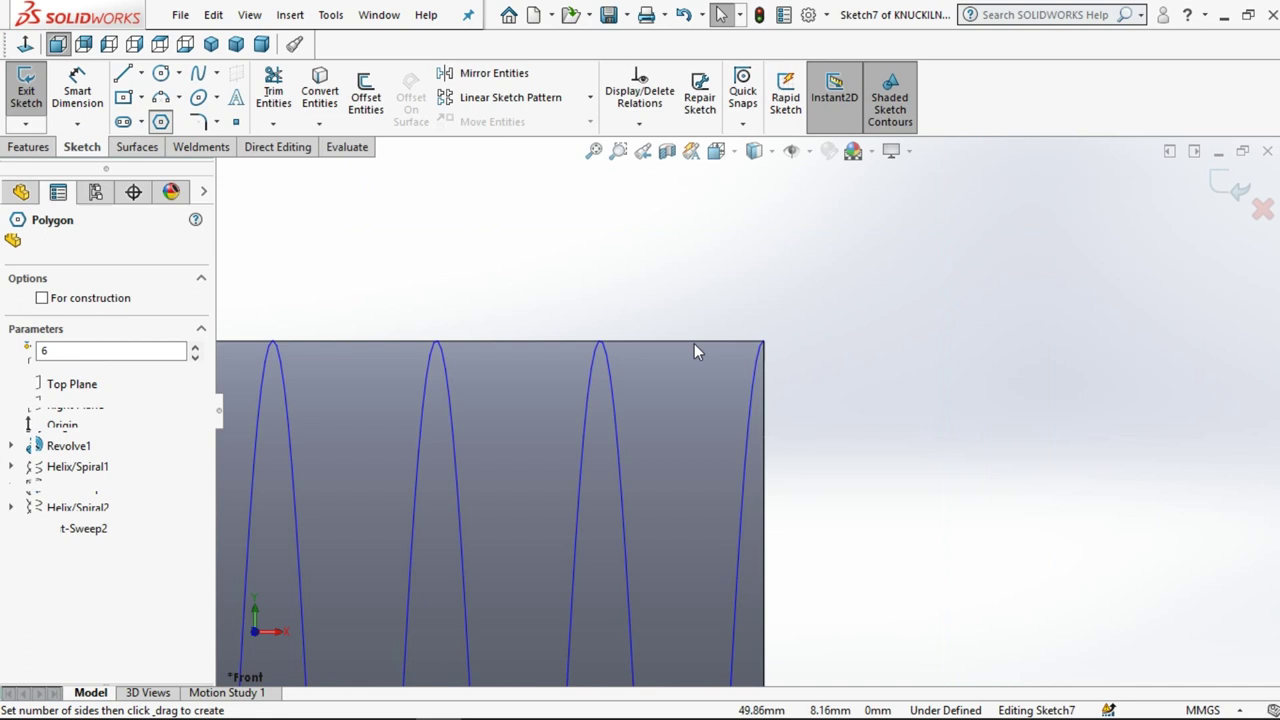
click(760, 294)
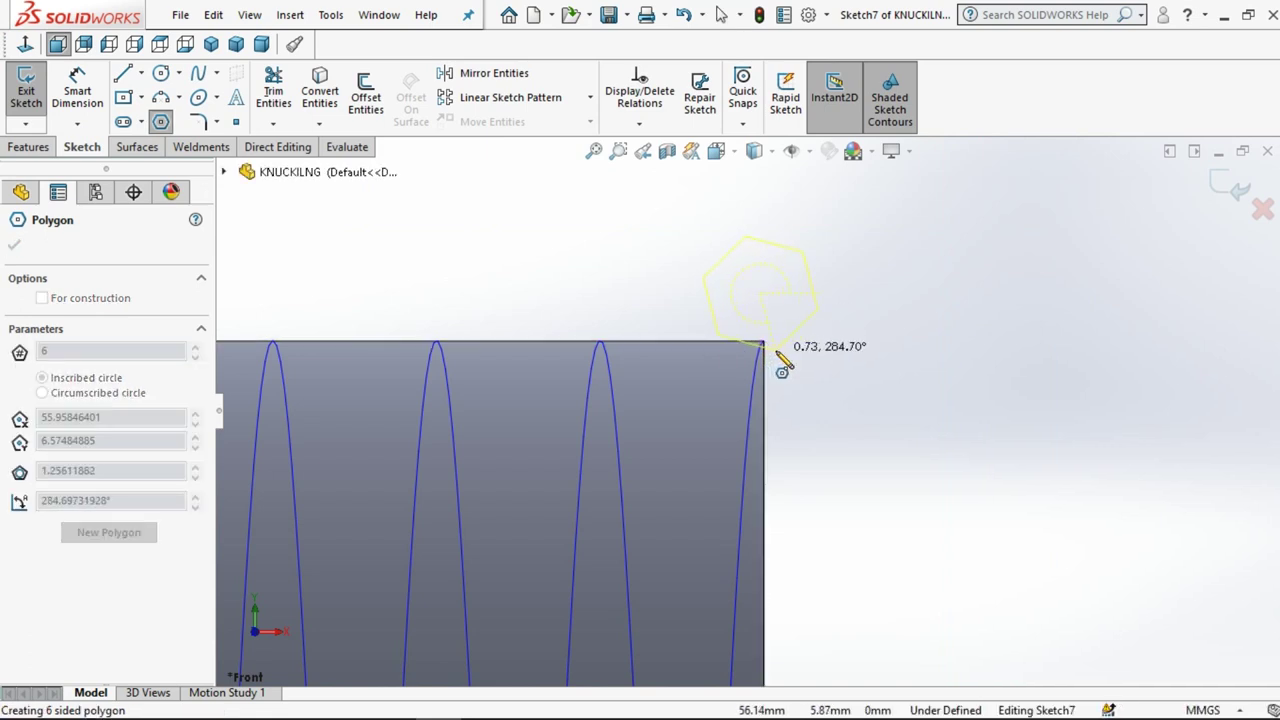
click(733, 355)
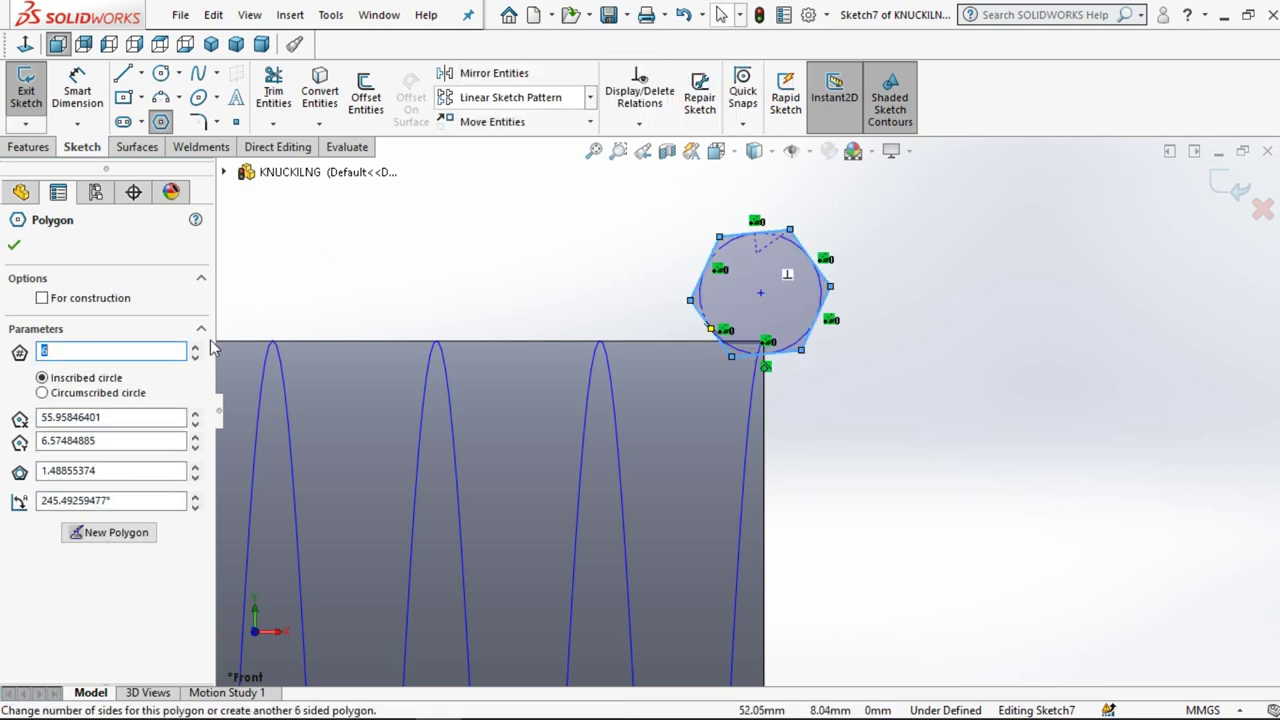
click(196, 357)
click(196, 357)
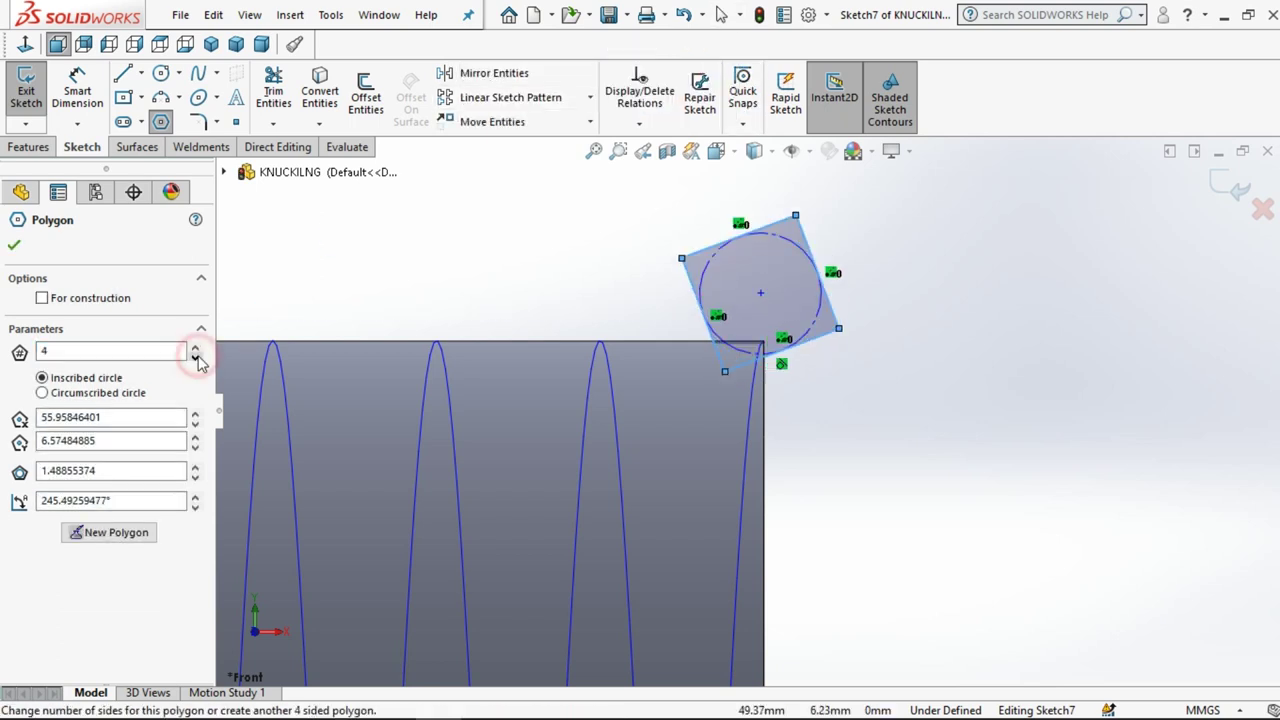
click(196, 357)
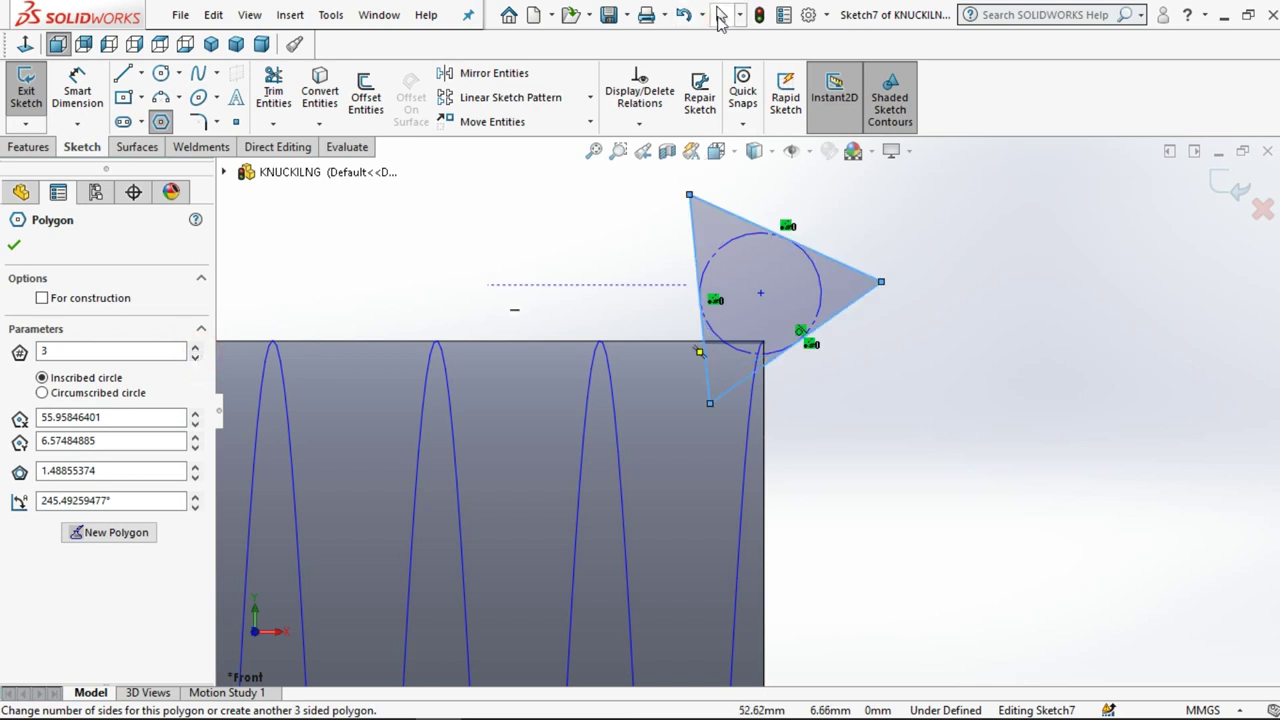
click(77, 90)
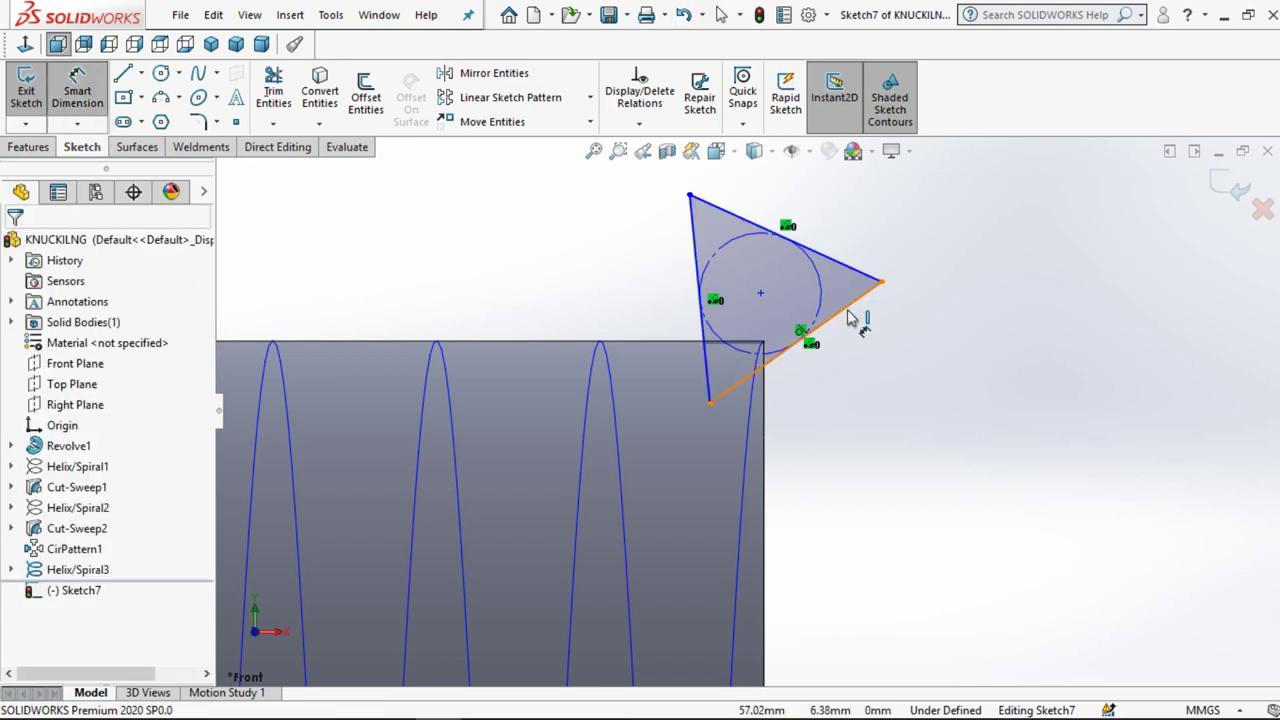
- Dimension the triangle's bottom side to 1.00 mm and zoom in on its lower vertex
click(922, 364)
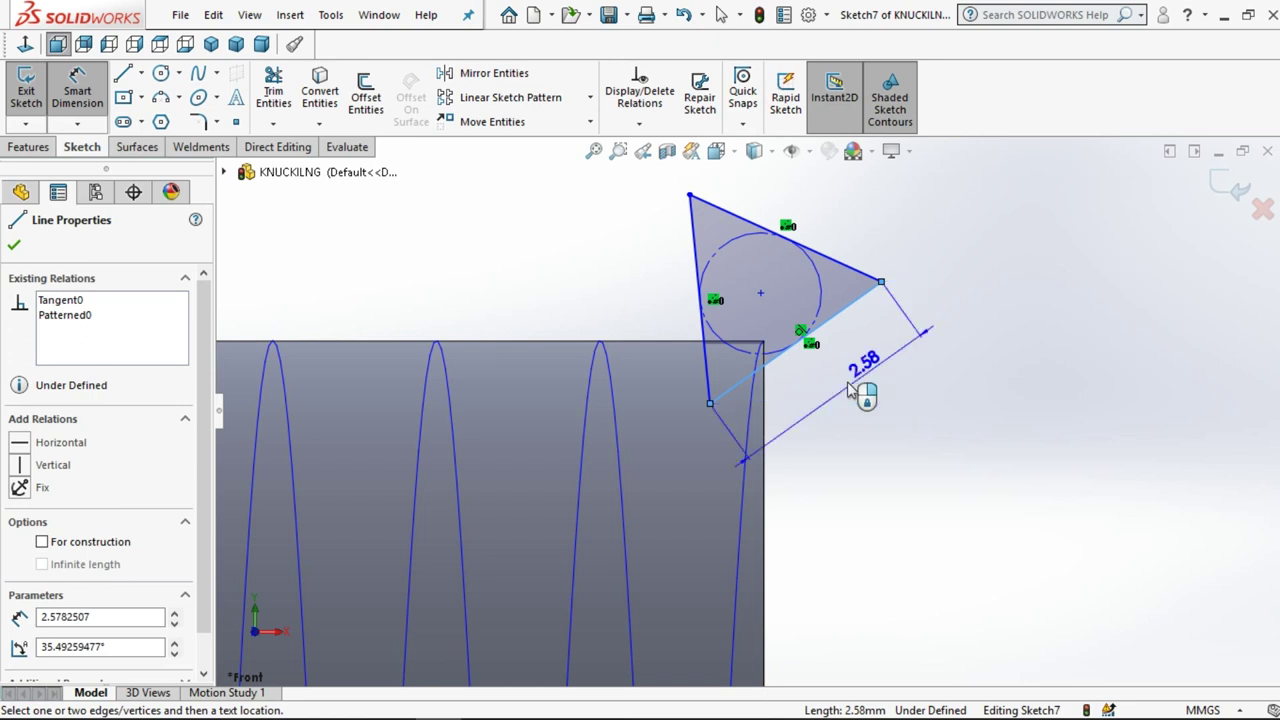
click(848, 390)
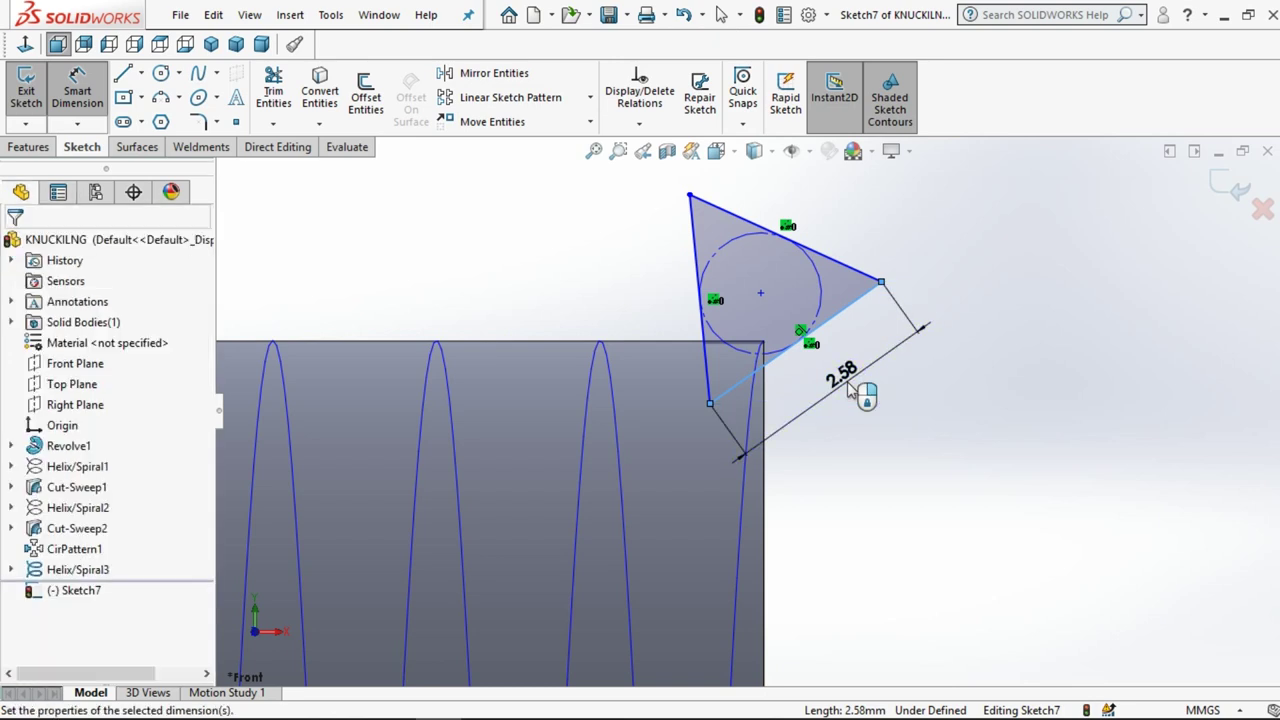
text(1)
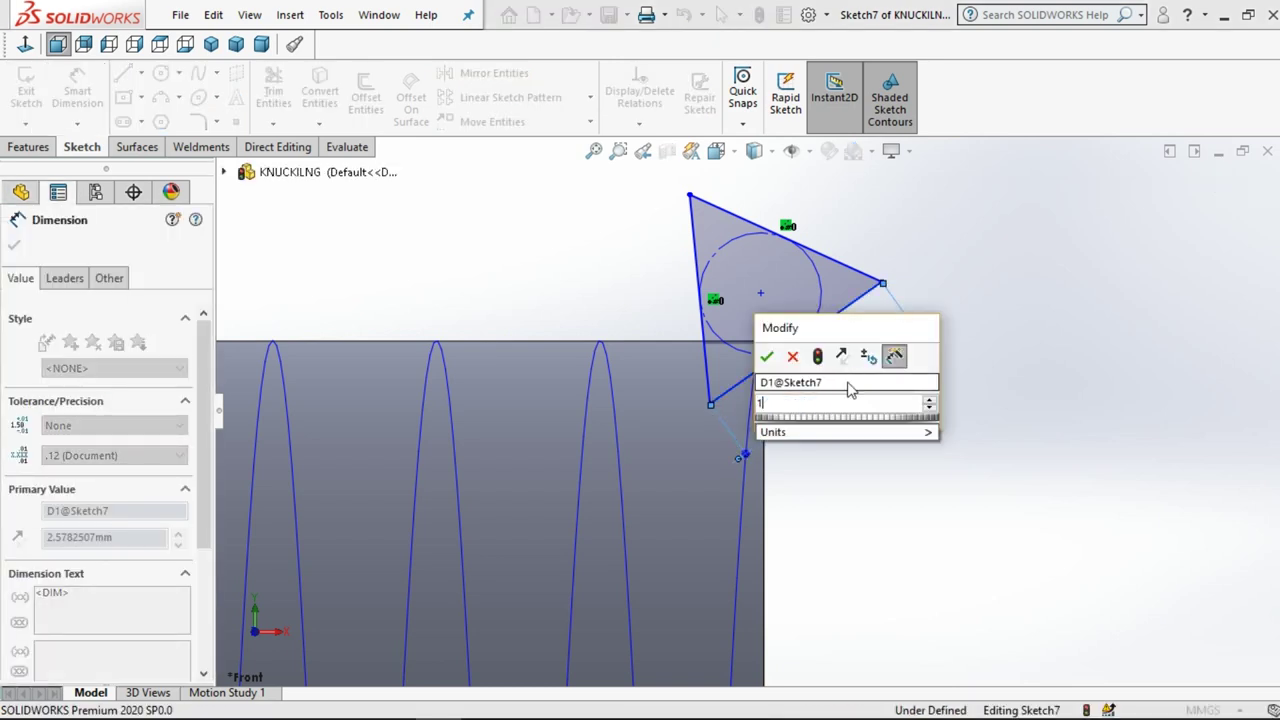
key(Return)
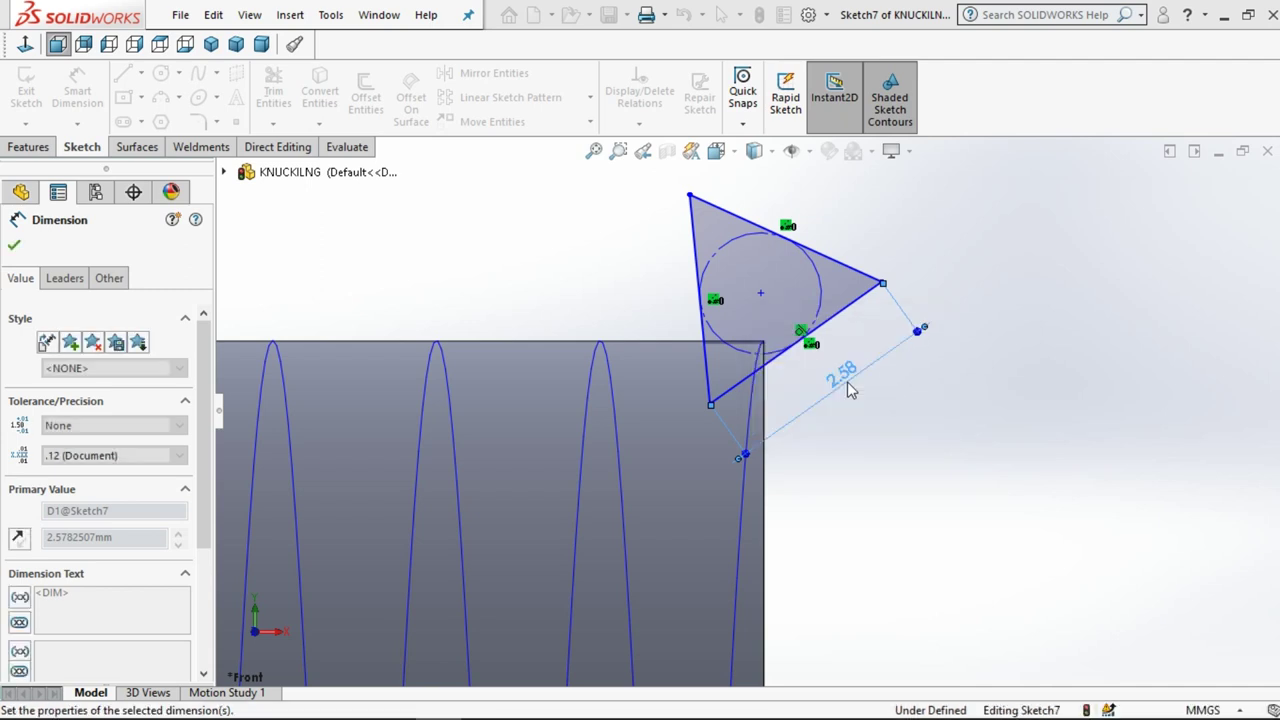
click(908, 271)
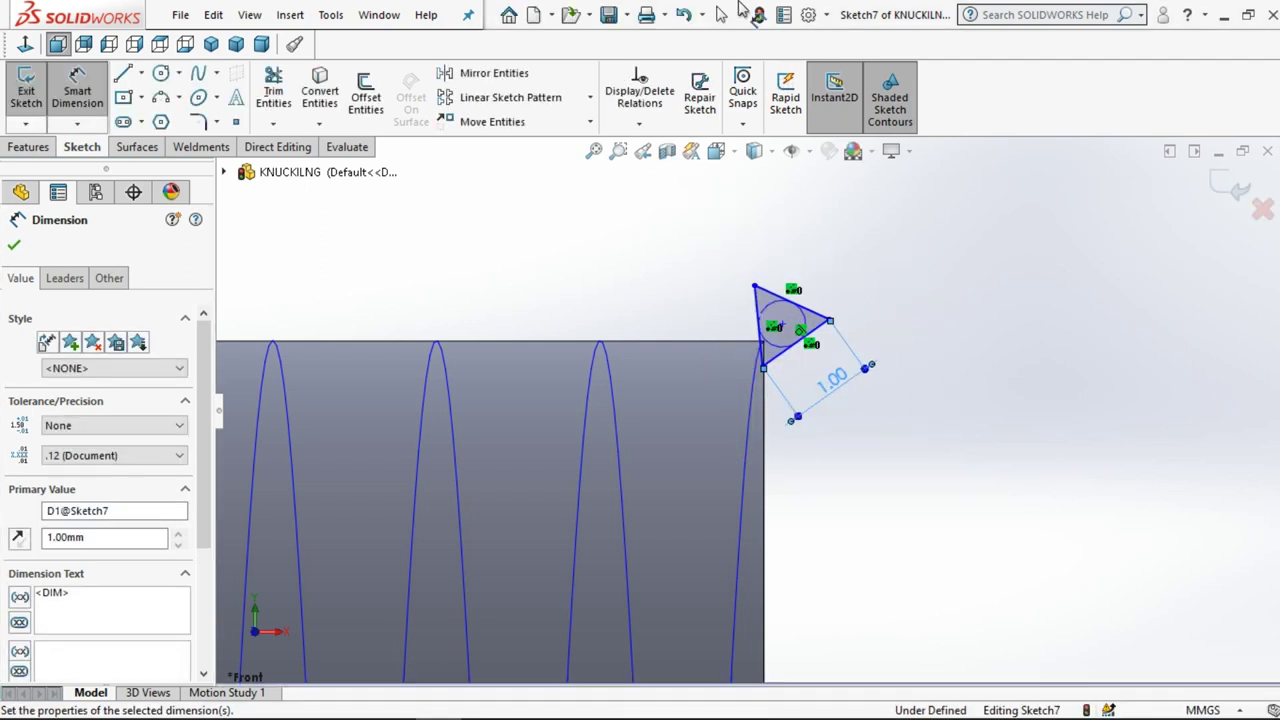
scroll(785, 375, down, 2)
scroll(785, 375, down, 2)
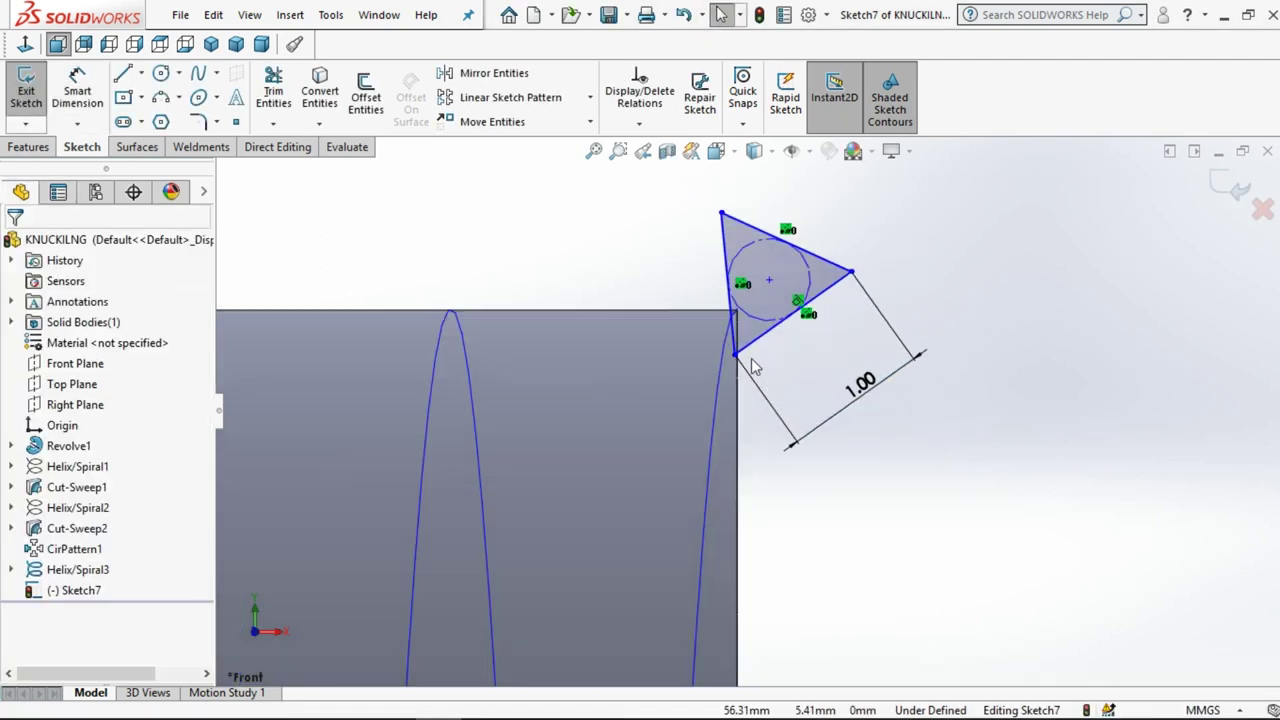
scroll(785, 375, down, 5)
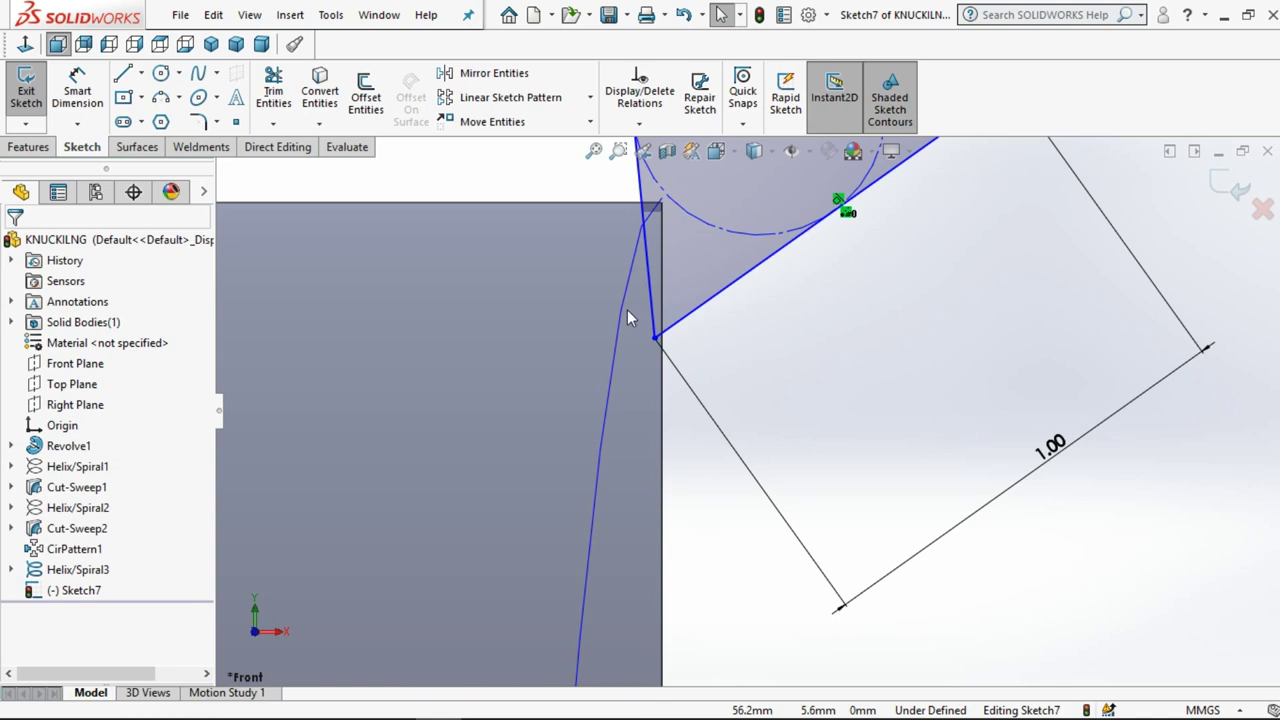
- Round the triangle's lower corner with a 0.10 mm sketch fillet
click(198, 121)
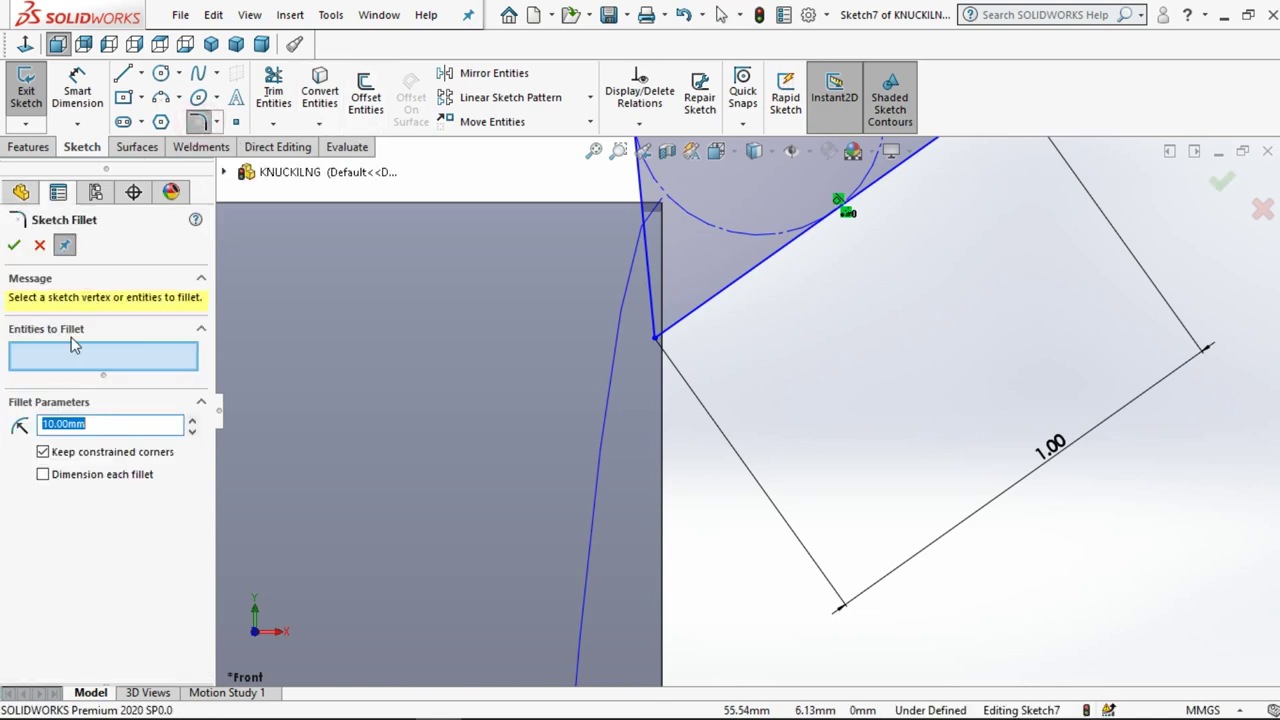
text(1)
click(656, 340)
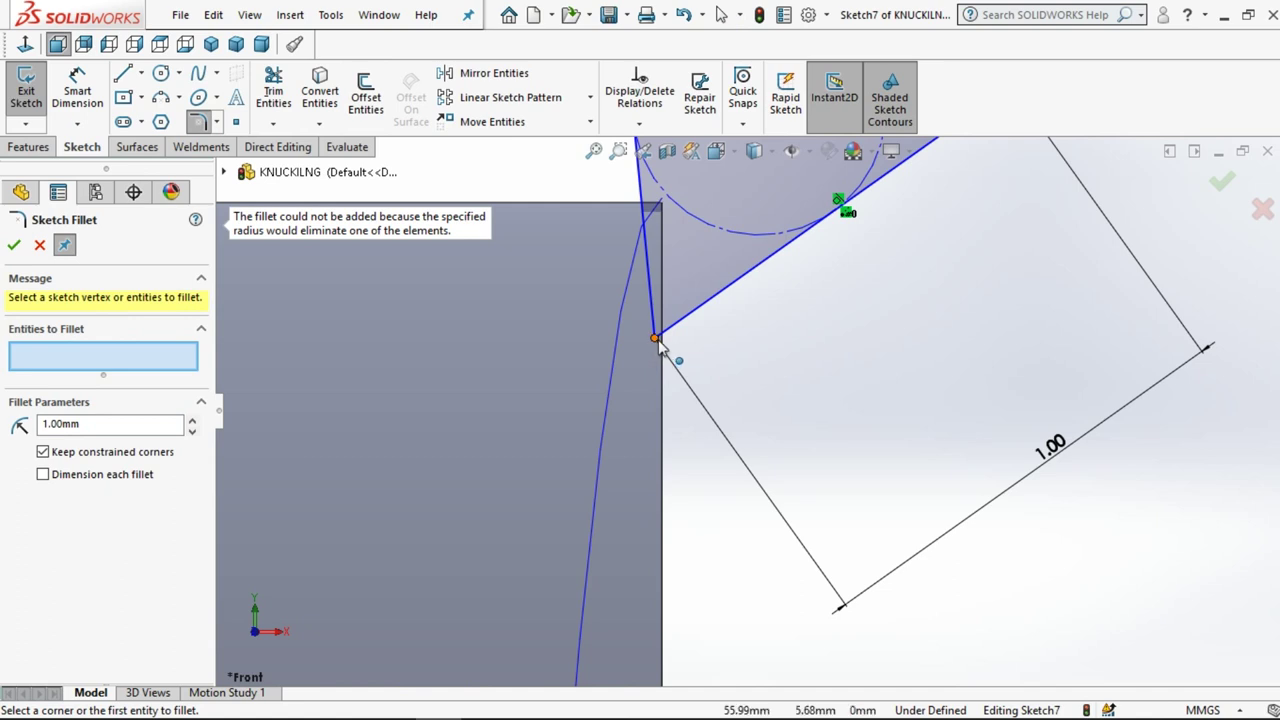
drag(116, 428, 3, 406)
text(.4)
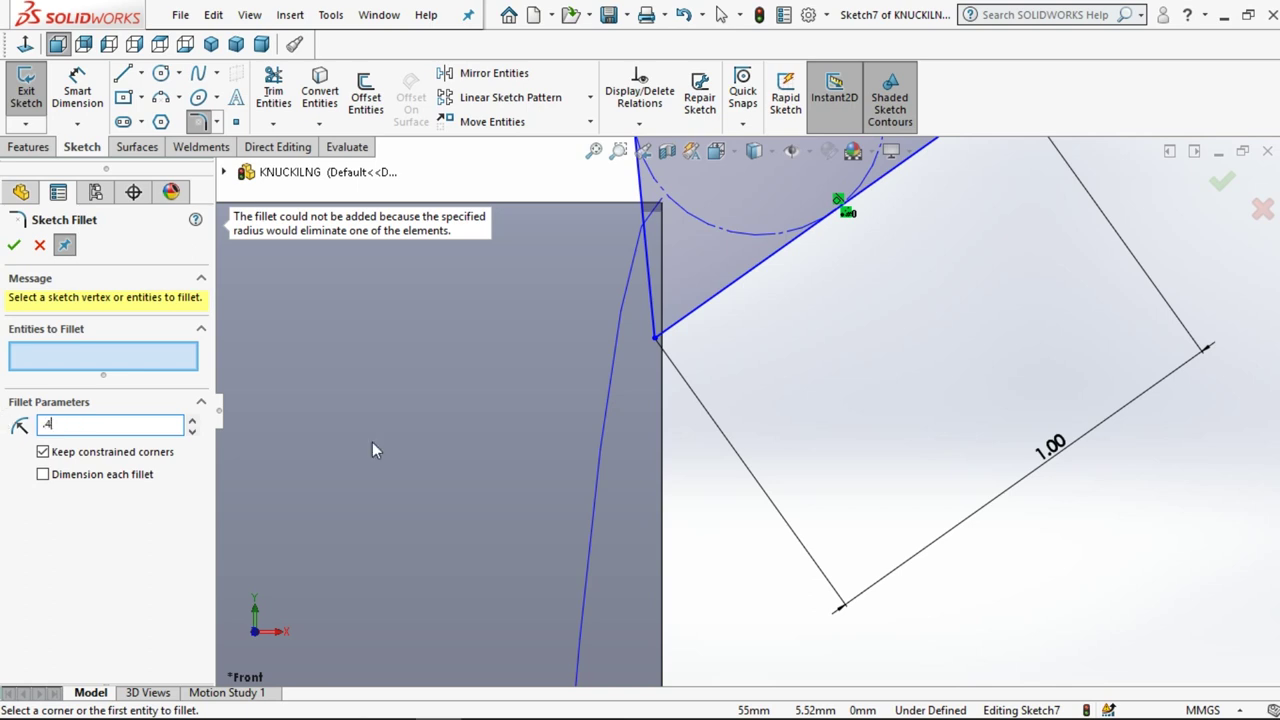
click(654, 341)
scroll(750, 303, up, 2)
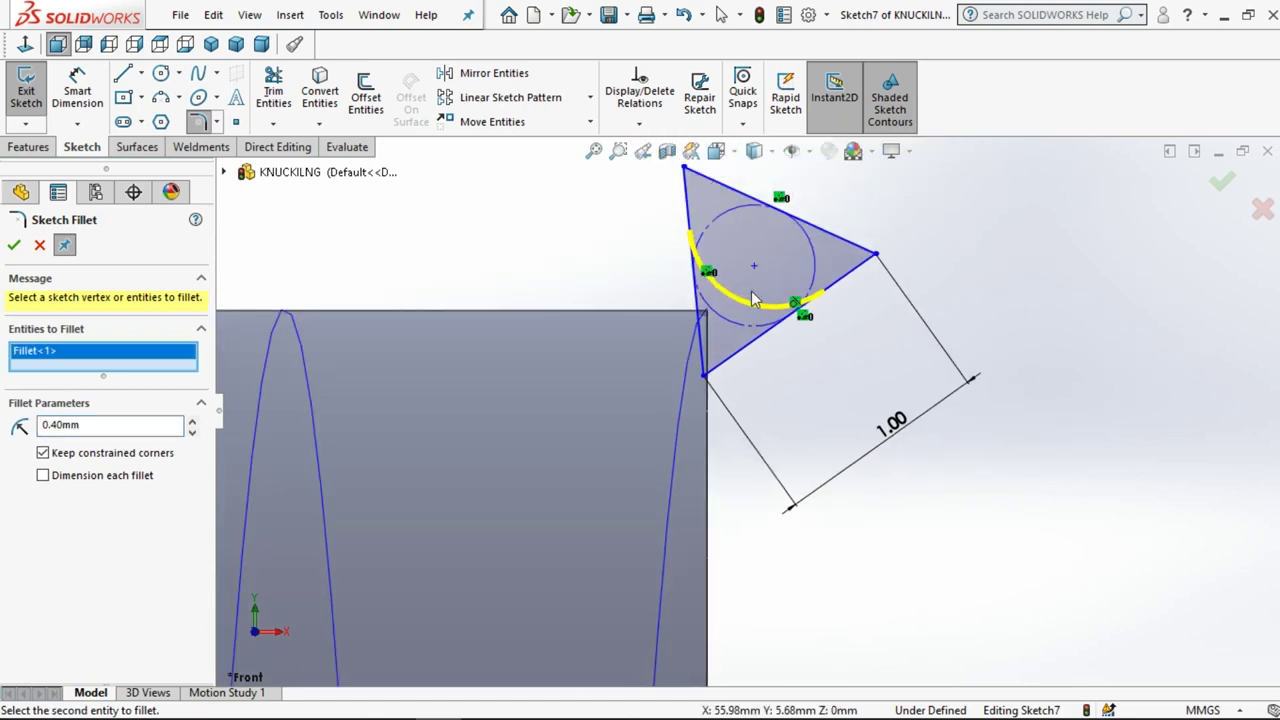
drag(110, 425, 3, 424)
text(0.1)
click(476, 240)
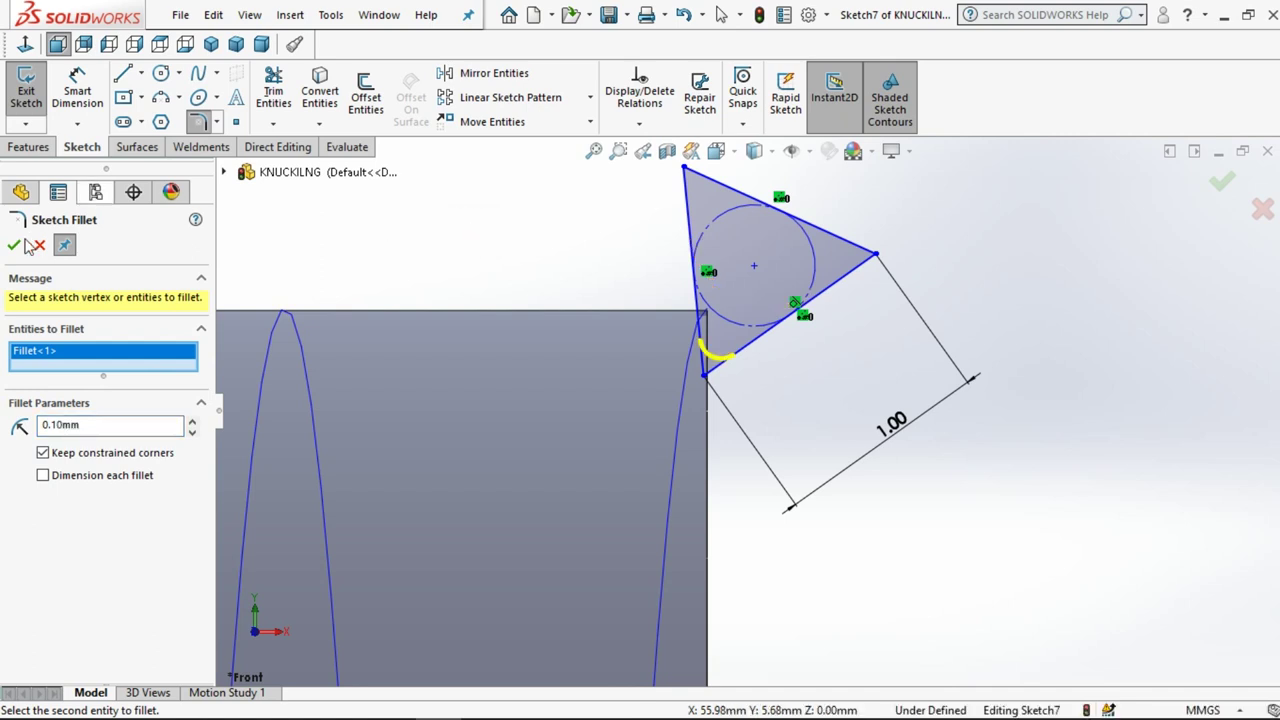
click(14, 245)
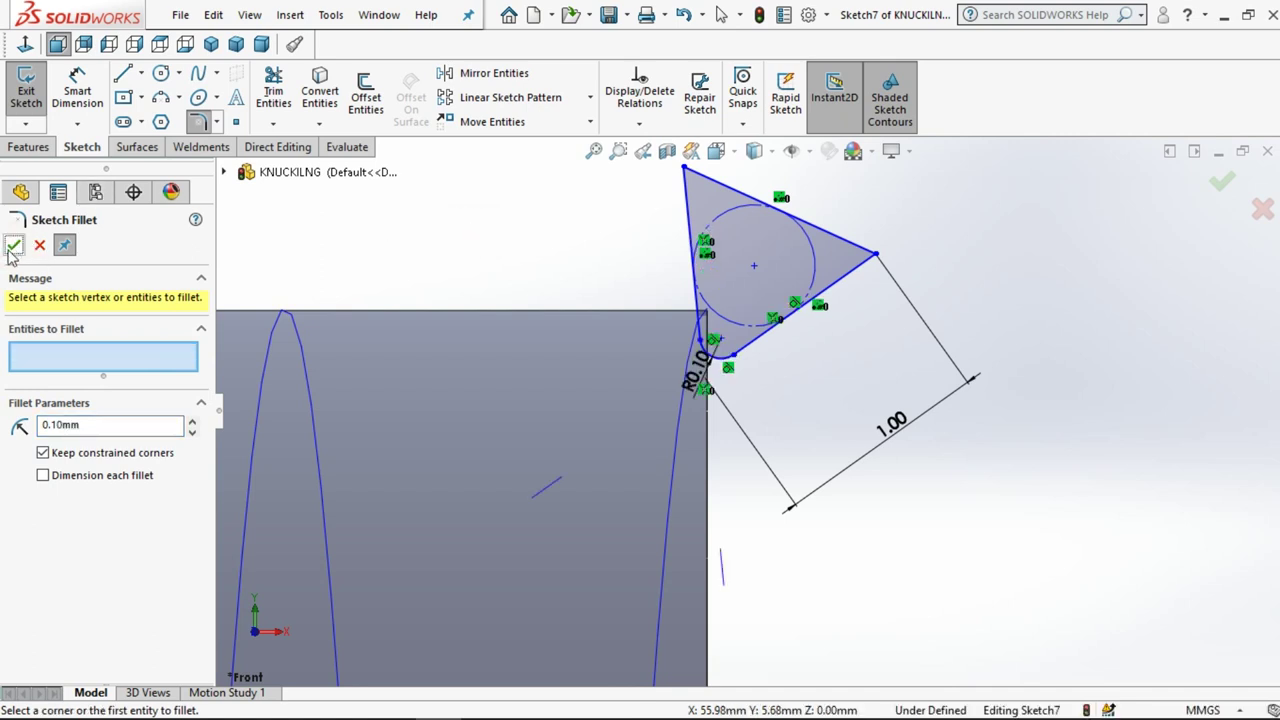
click(12, 248)
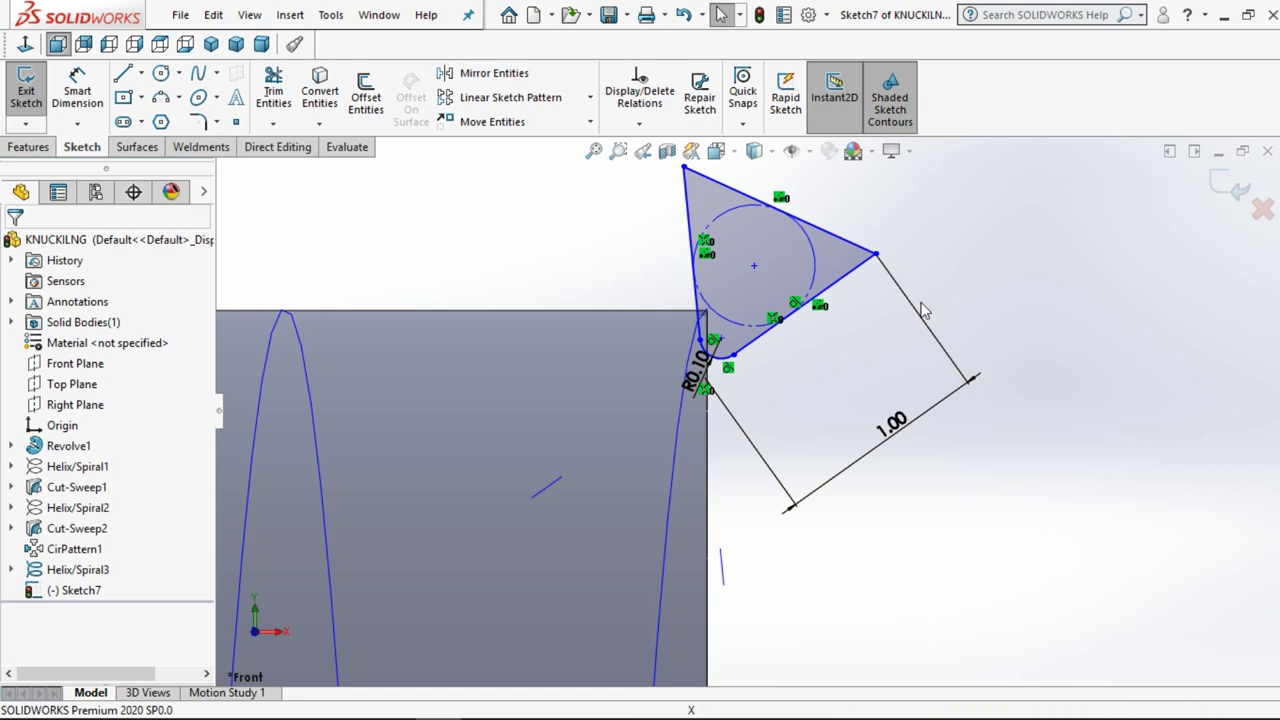
click(755, 267)
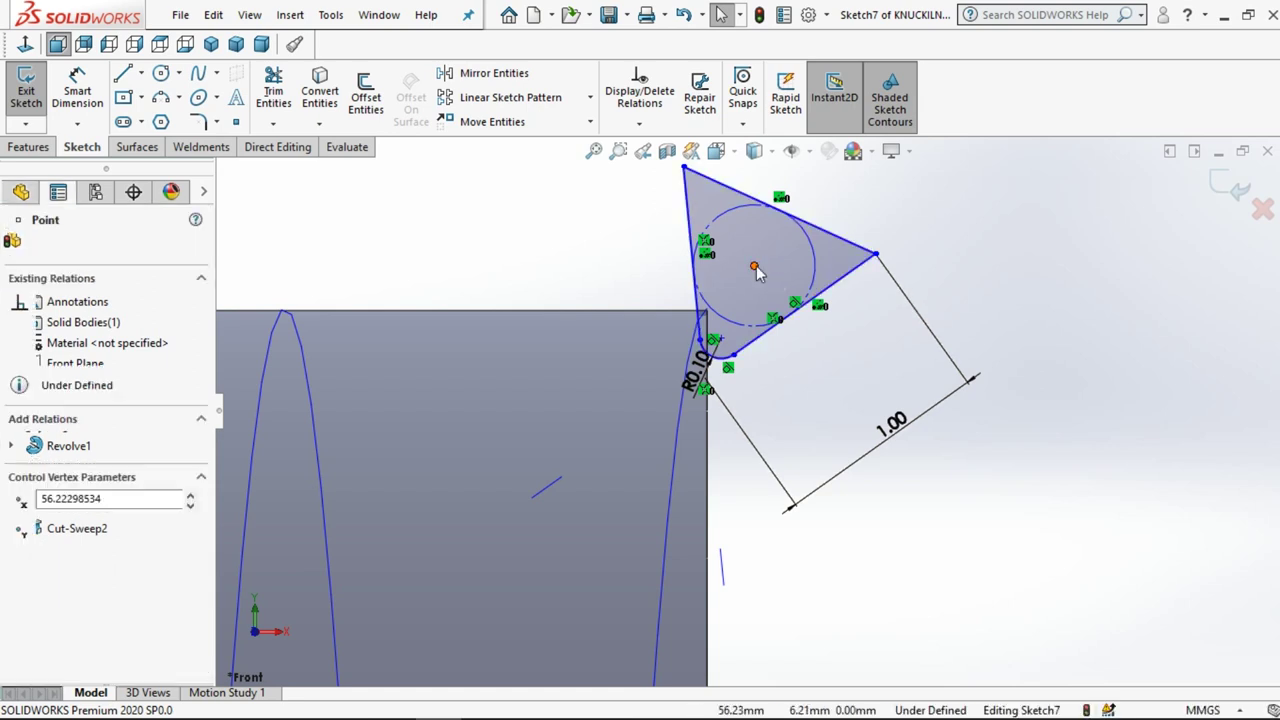
- Add a Pierce relation between the triangle's centre point and the helix
ctrl+click(680, 428)
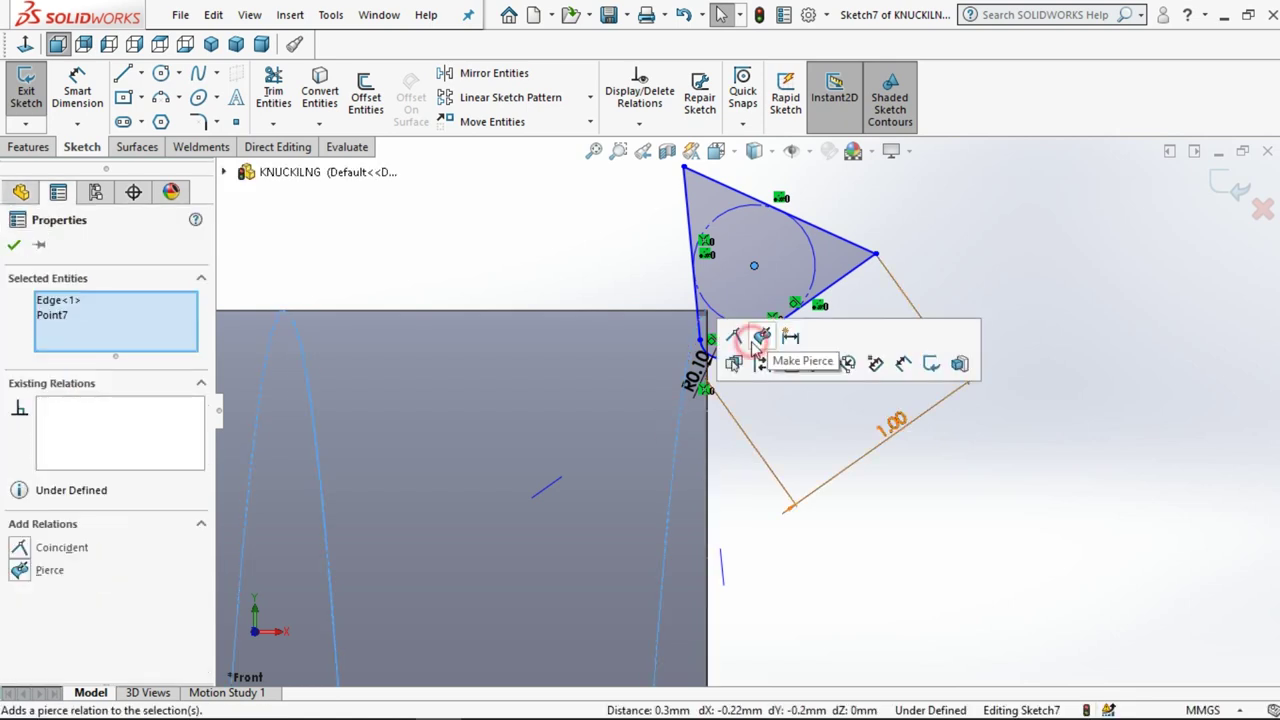
click(762, 336)
click(920, 263)
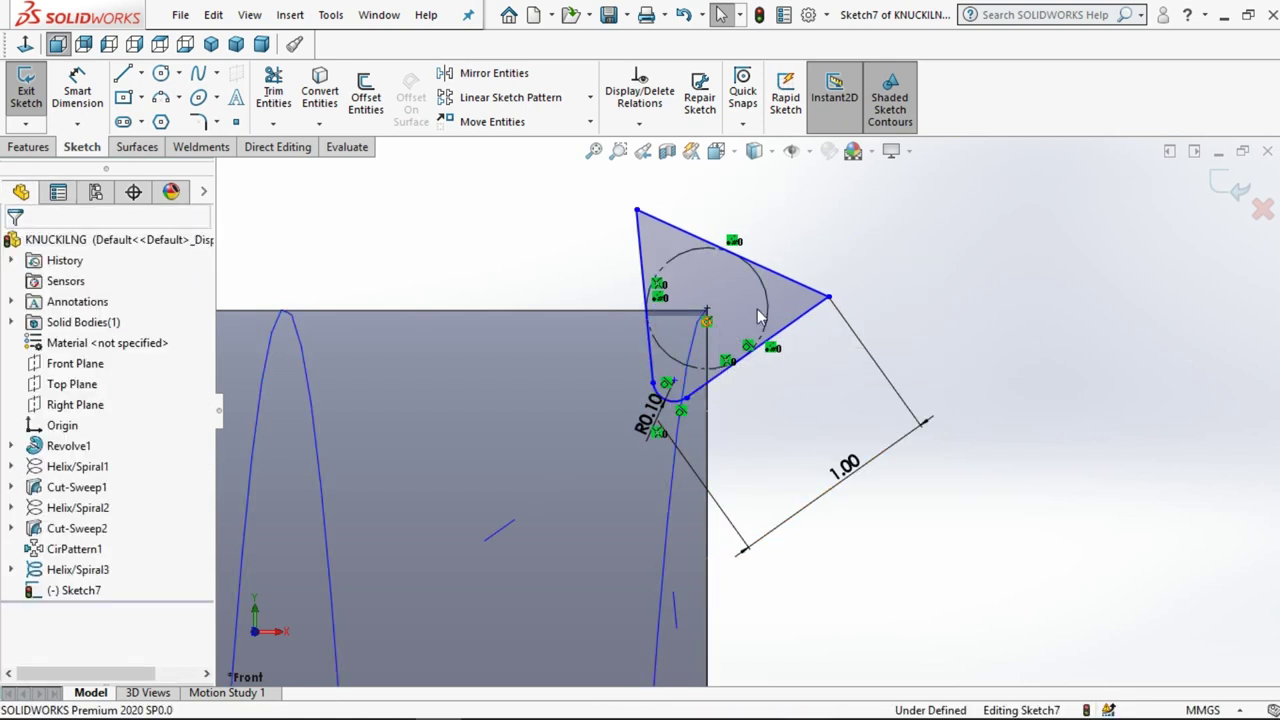
click(707, 324)
click(936, 345)
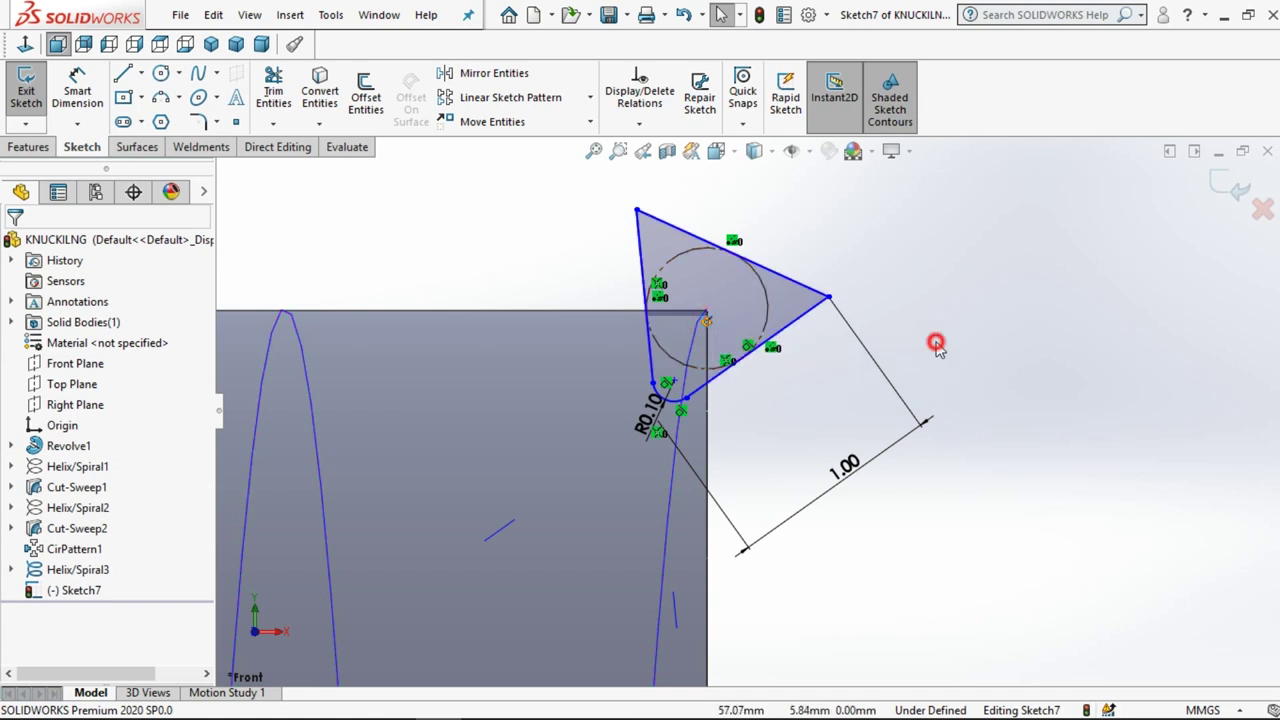
- Make the triangle's top edge horizontal and exit the fully defined sketch
click(708, 390)
click(799, 305)
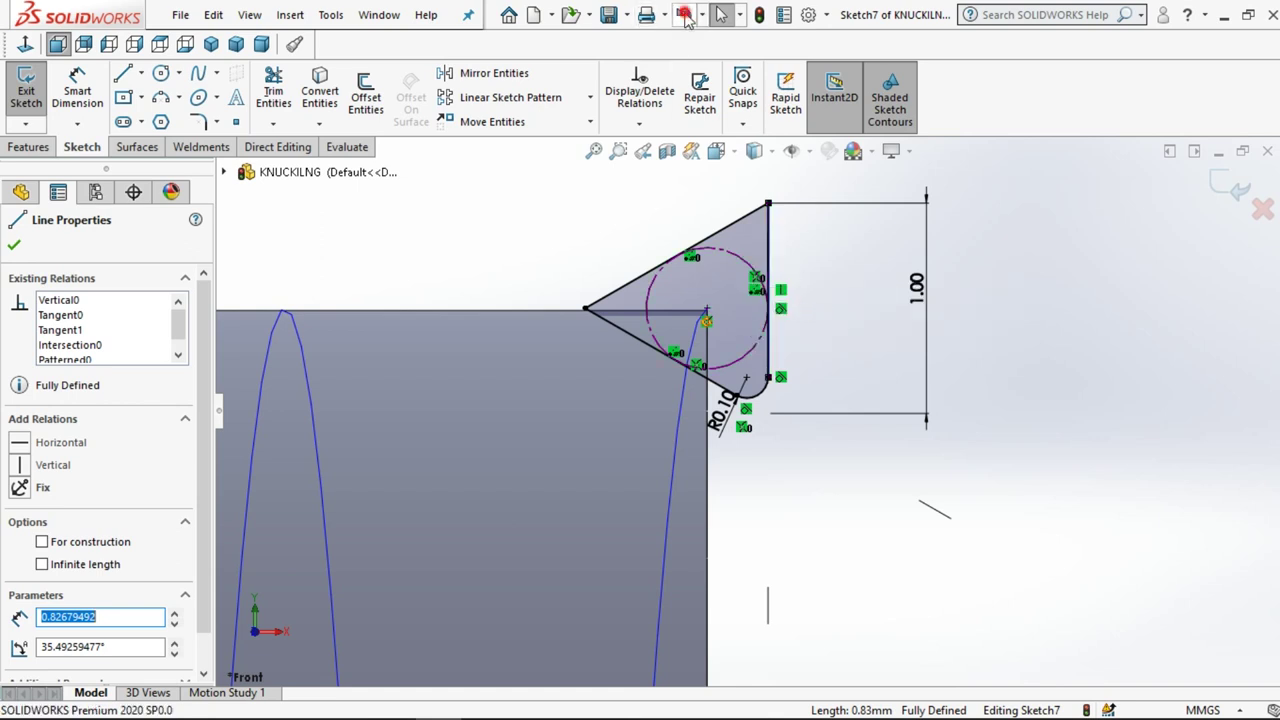
key(Escape)
click(683, 14)
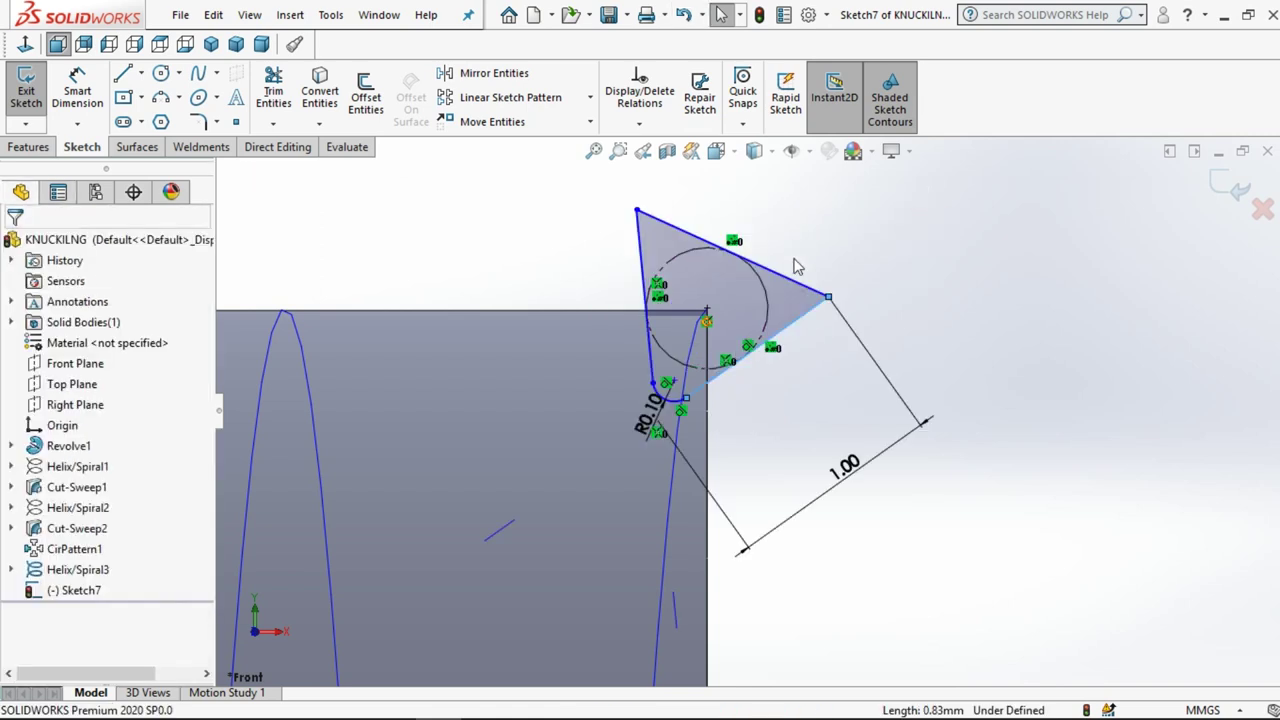
key(Escape)
click(799, 286)
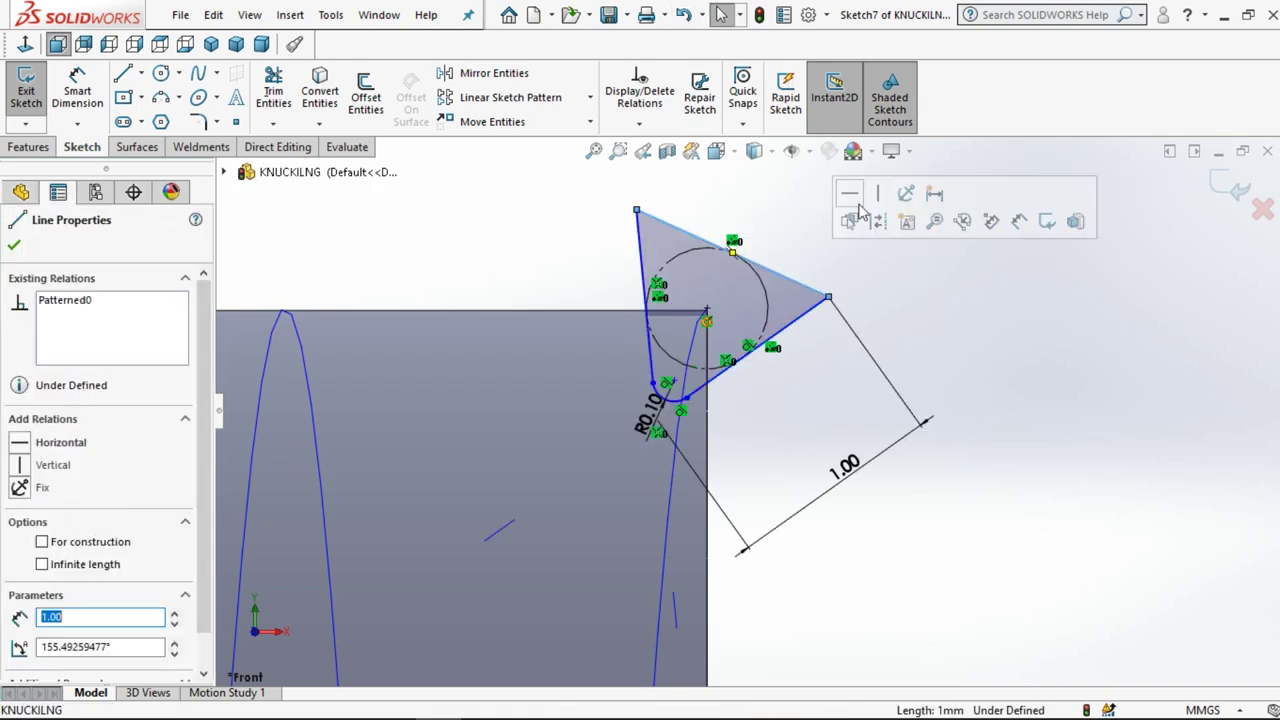
click(851, 195)
click(976, 310)
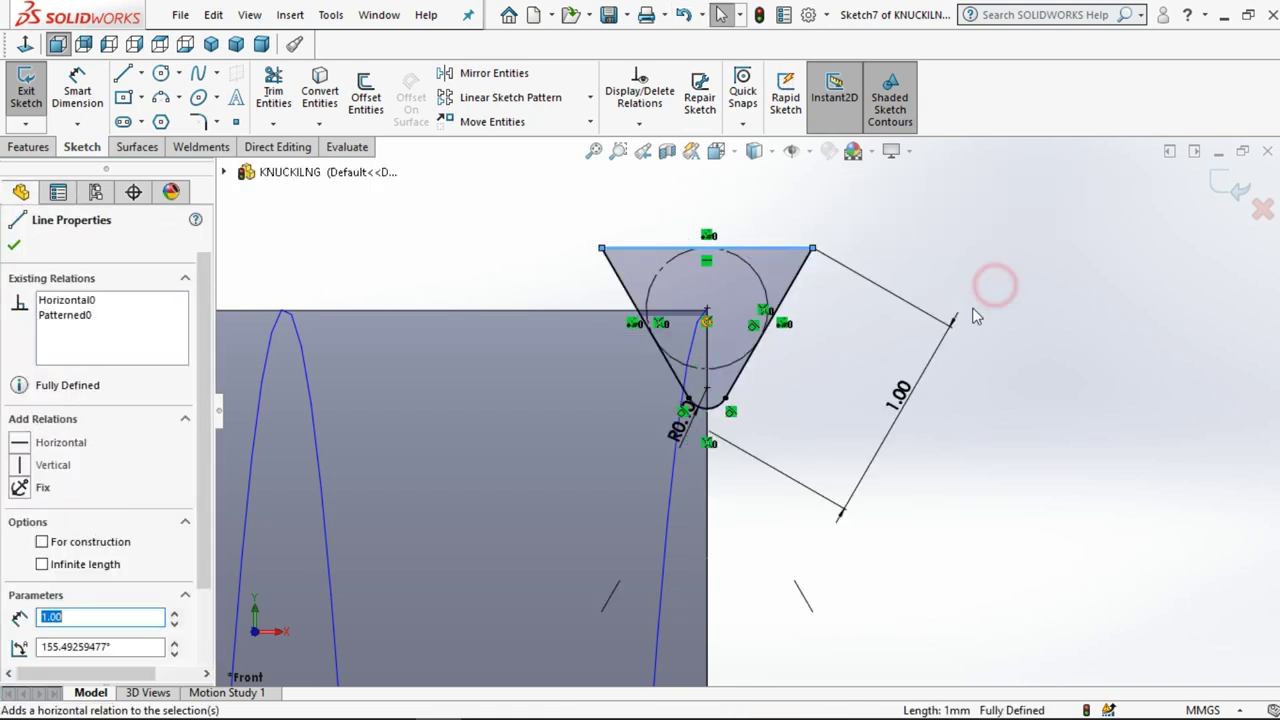
click(1218, 183)
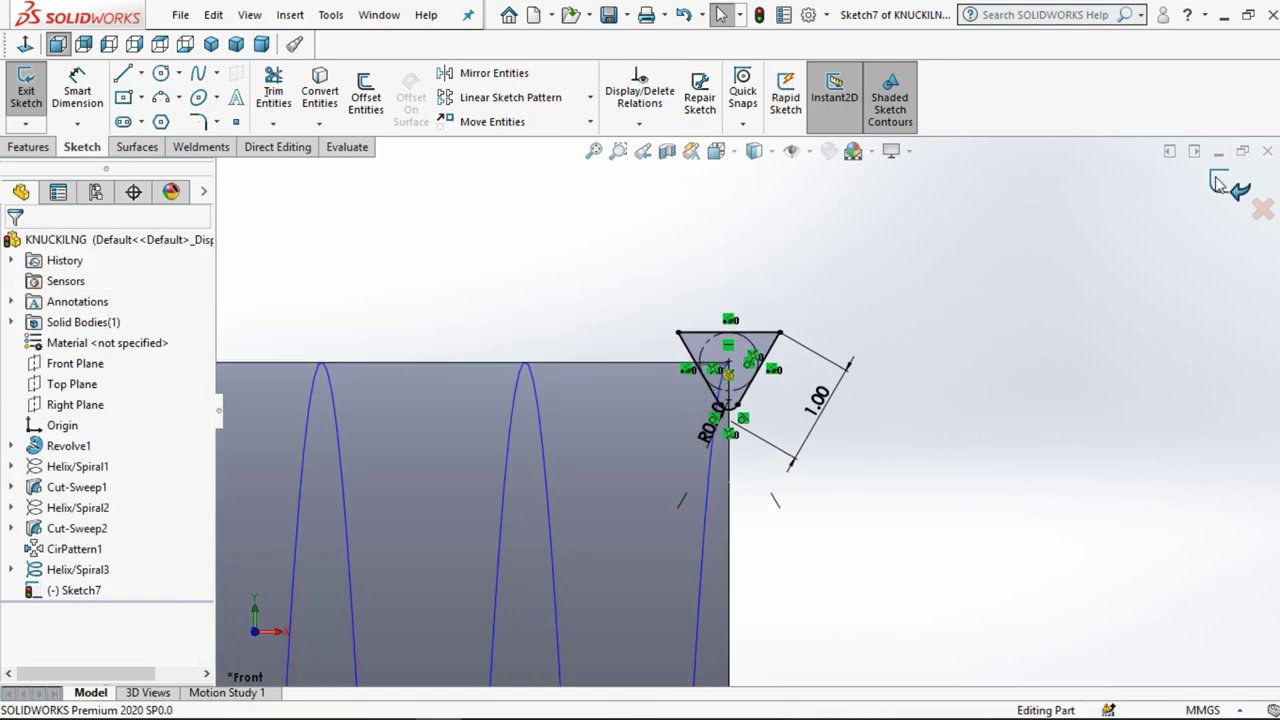
- Create Cut-Sweep3 using Sketch7 as the profile and Helix/Spiral3 as the path
key(z)
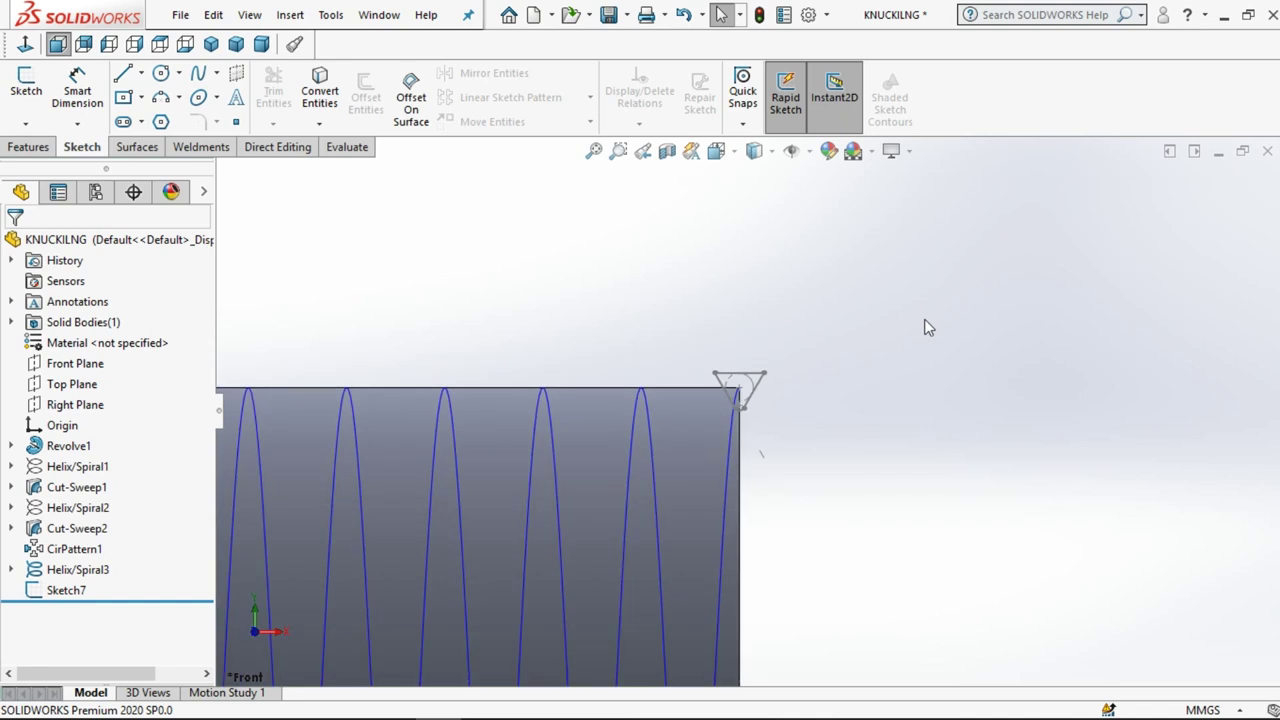
key(Left)
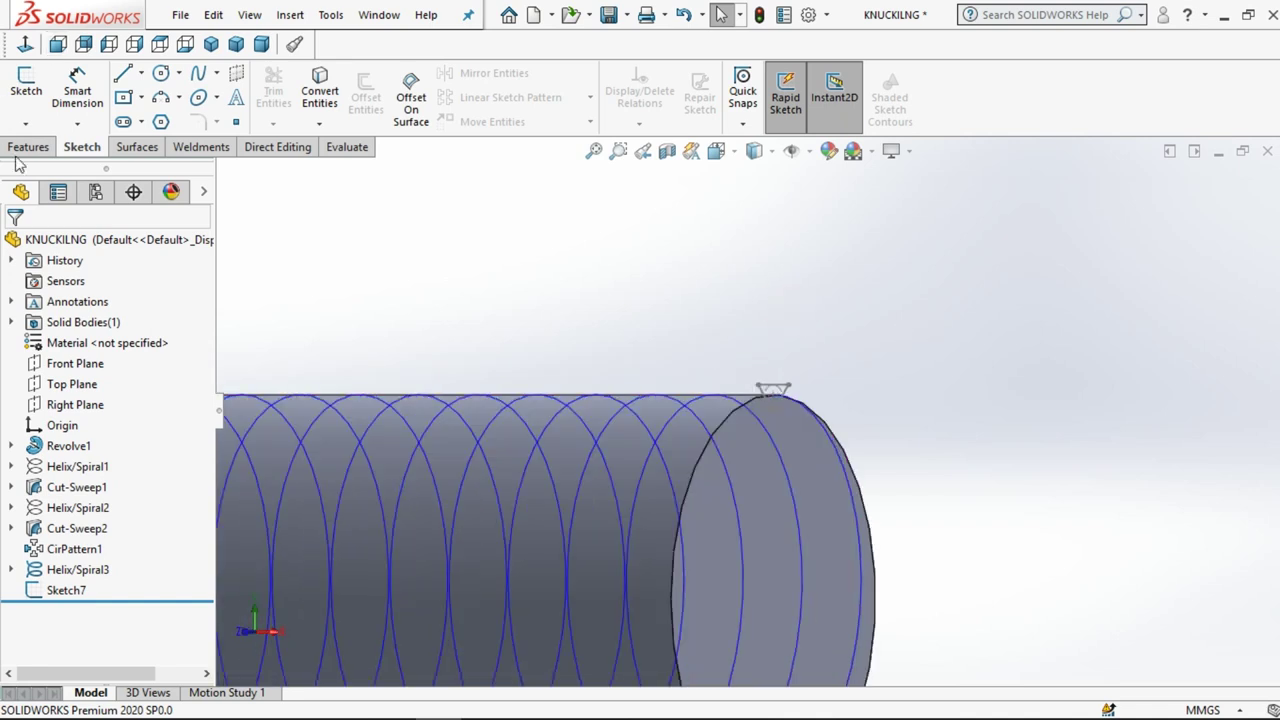
click(28, 147)
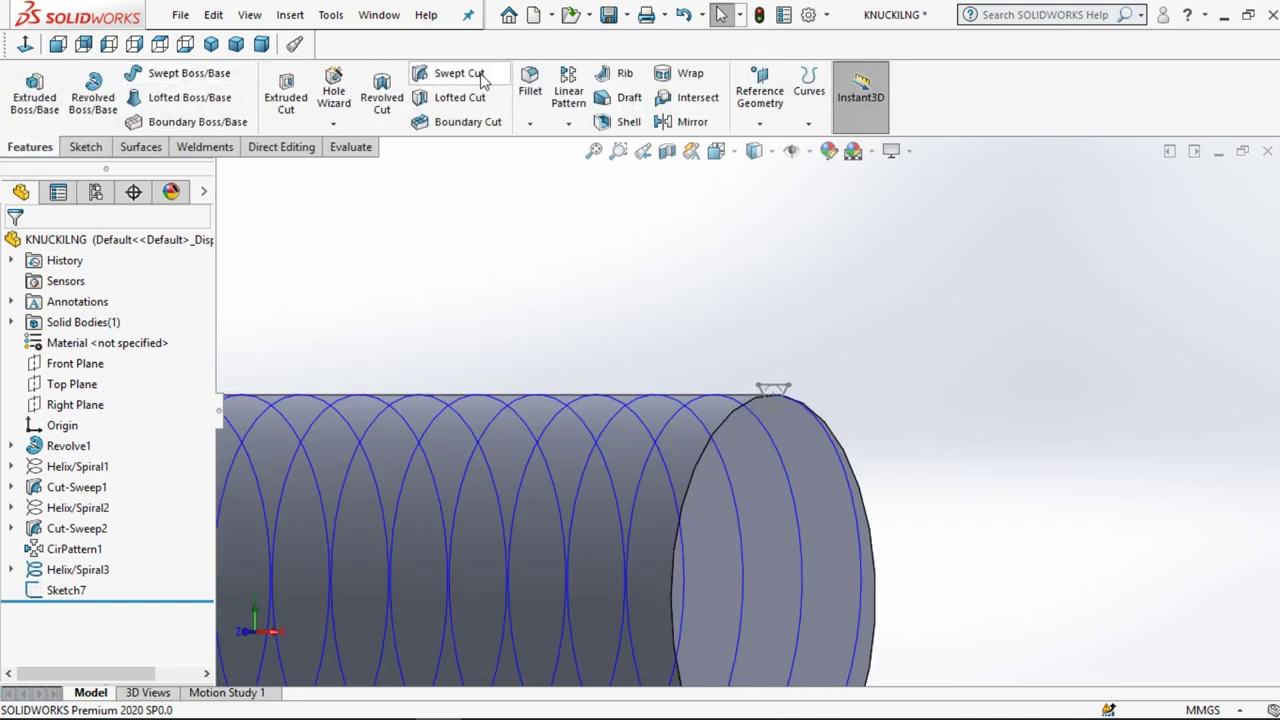
click(480, 78)
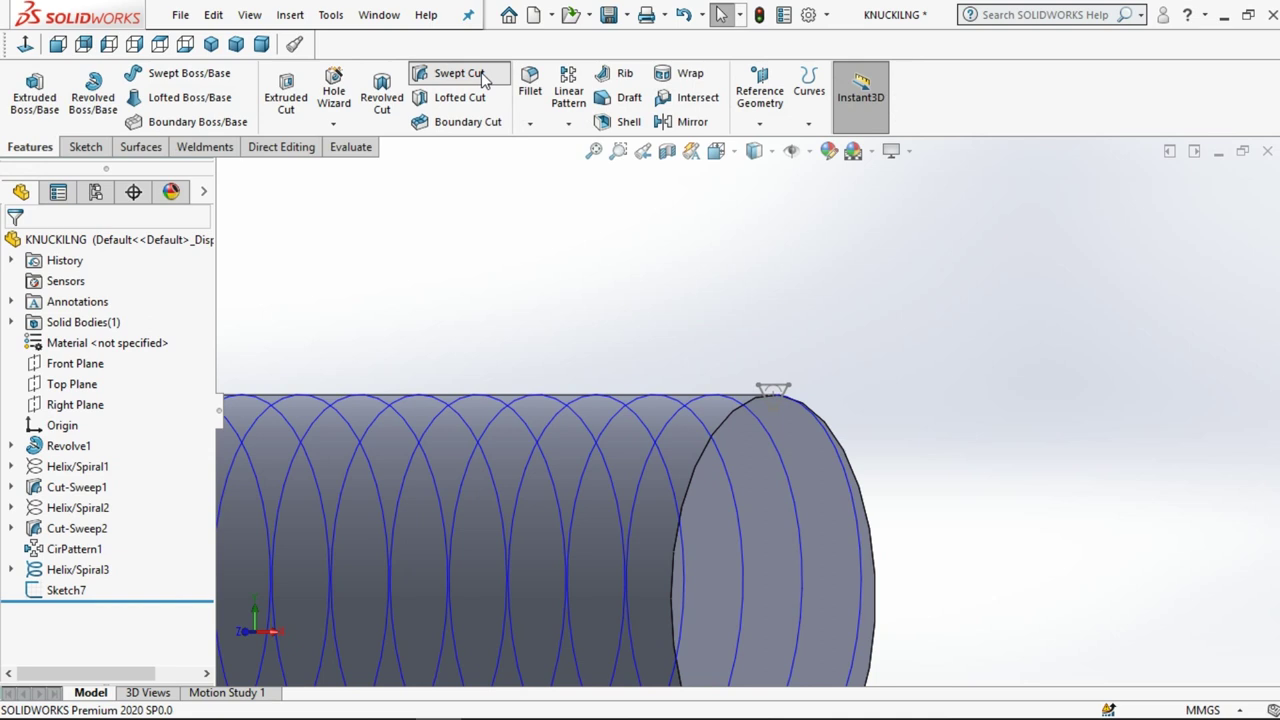
click(774, 386)
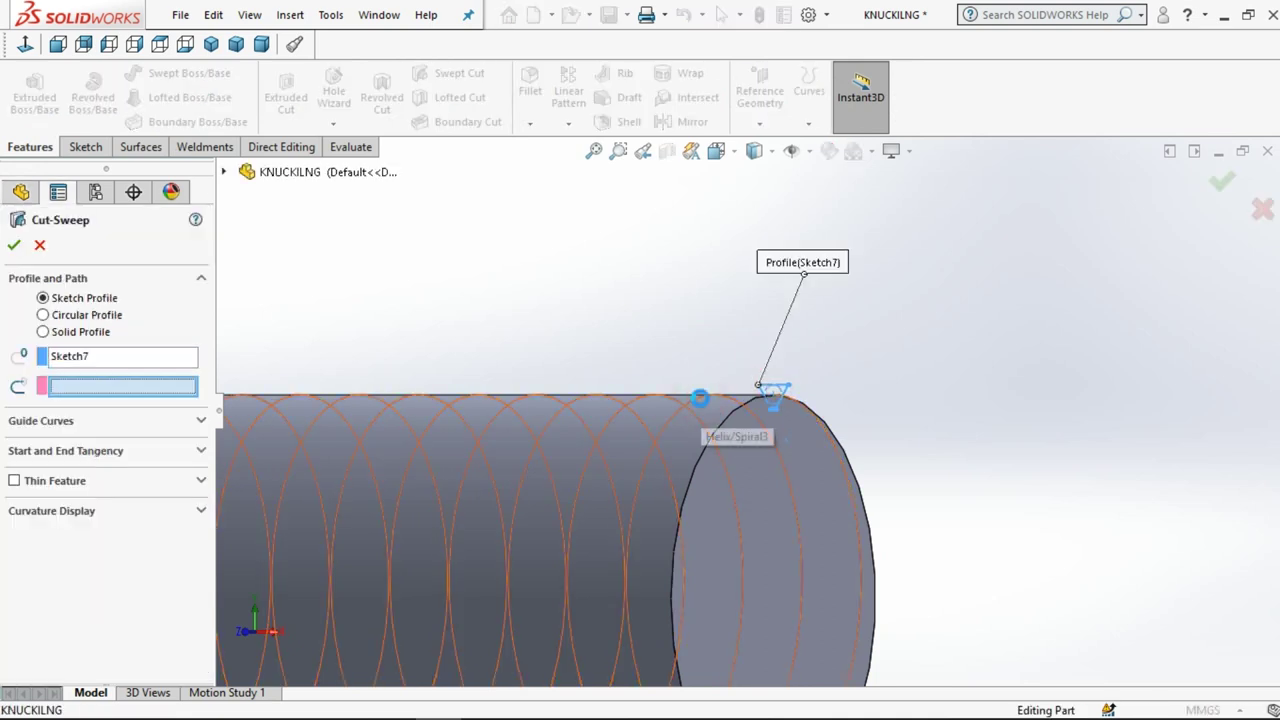
click(700, 398)
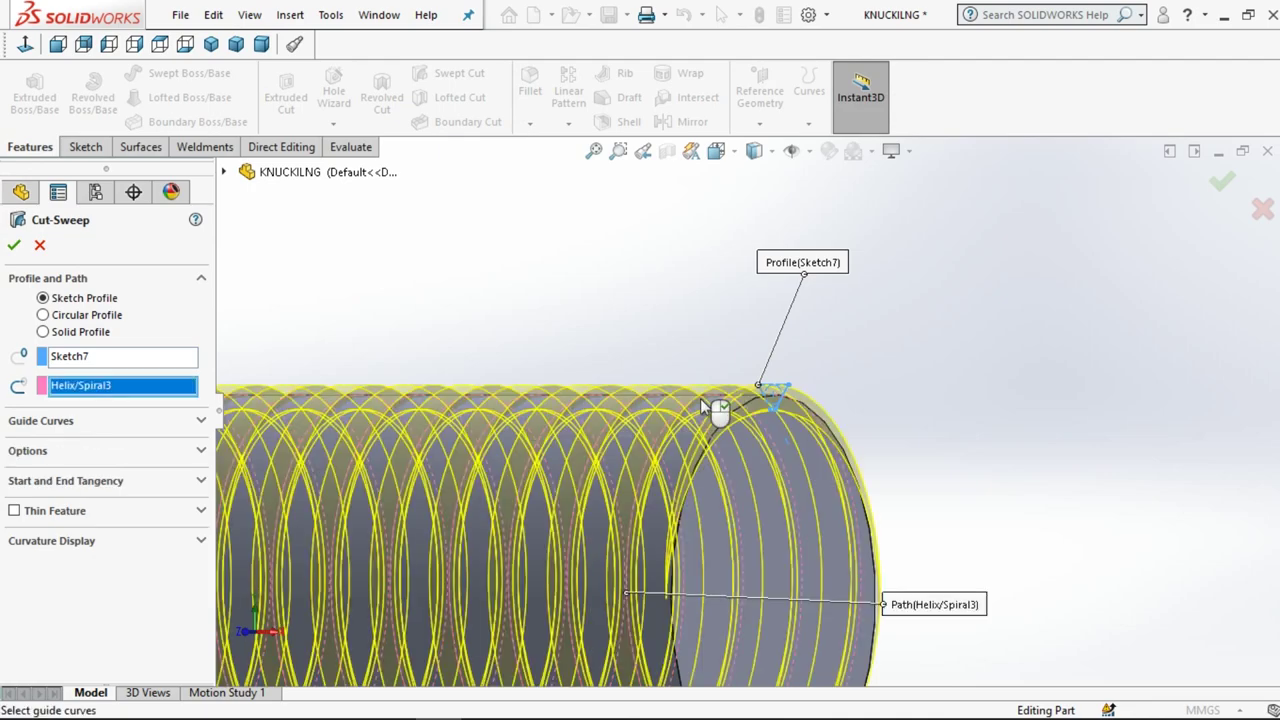
scroll(574, 342, up, 5)
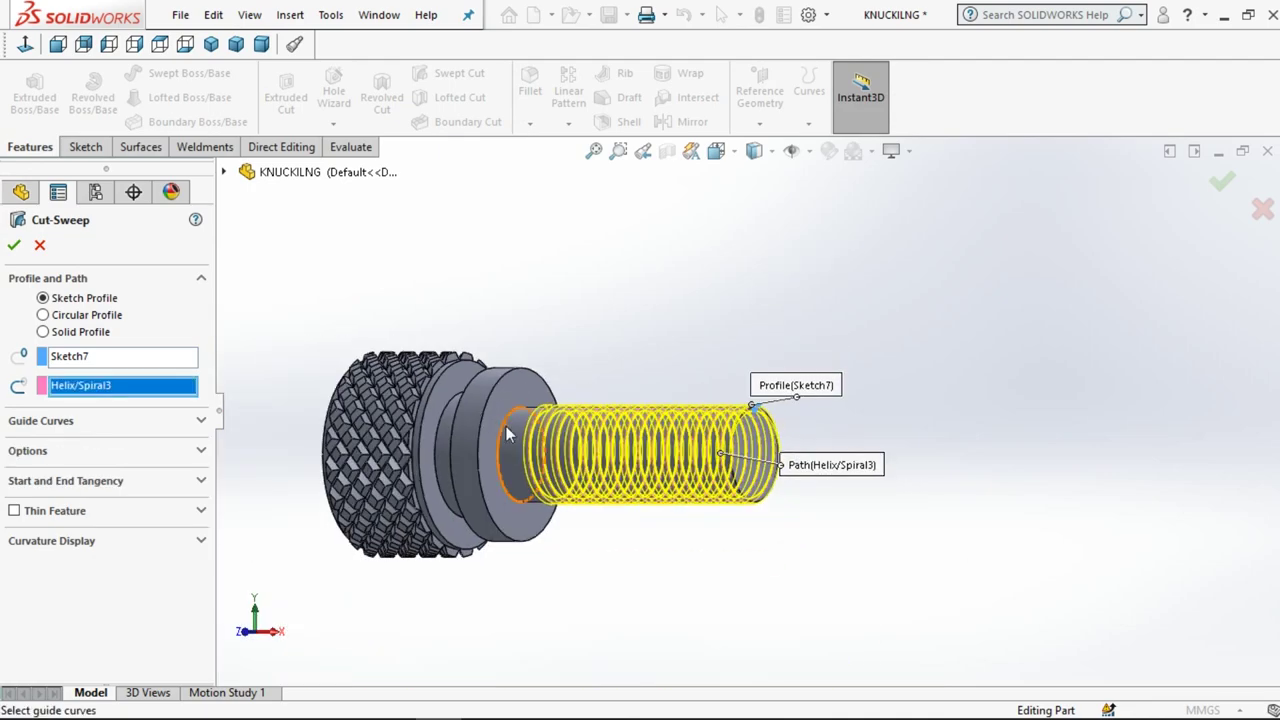
scroll(507, 432, down, 5)
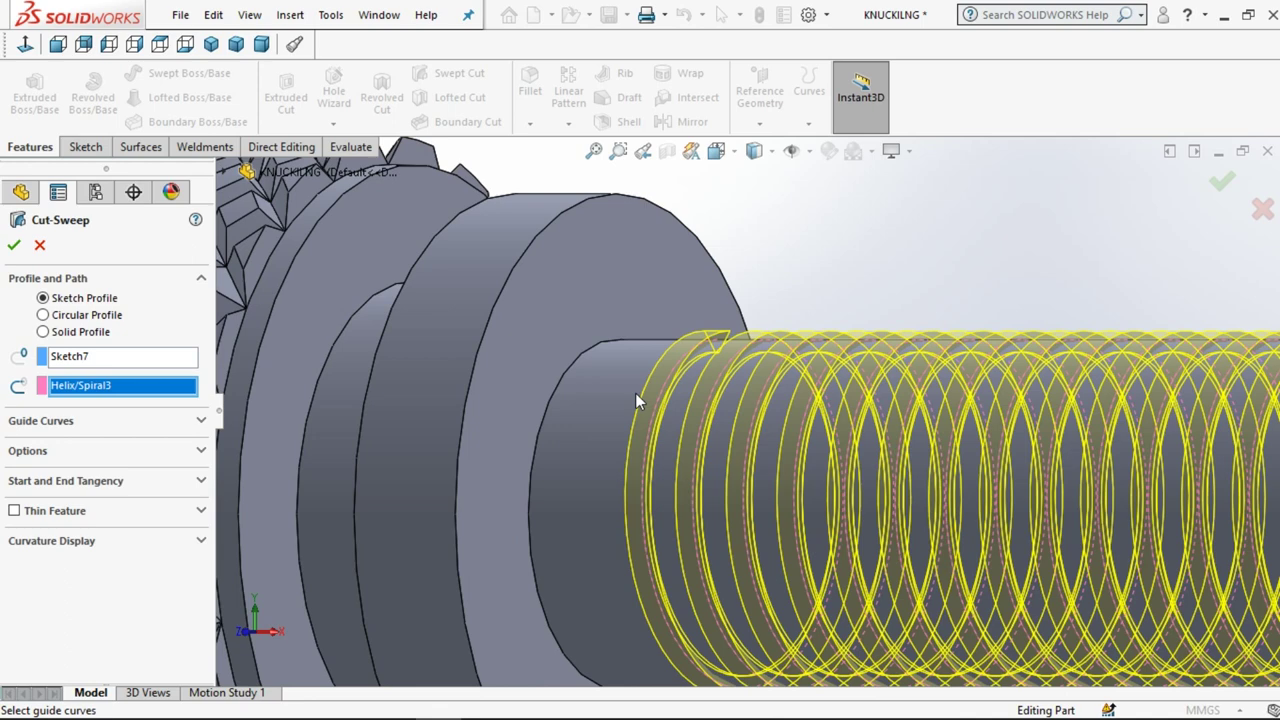
click(13, 244)
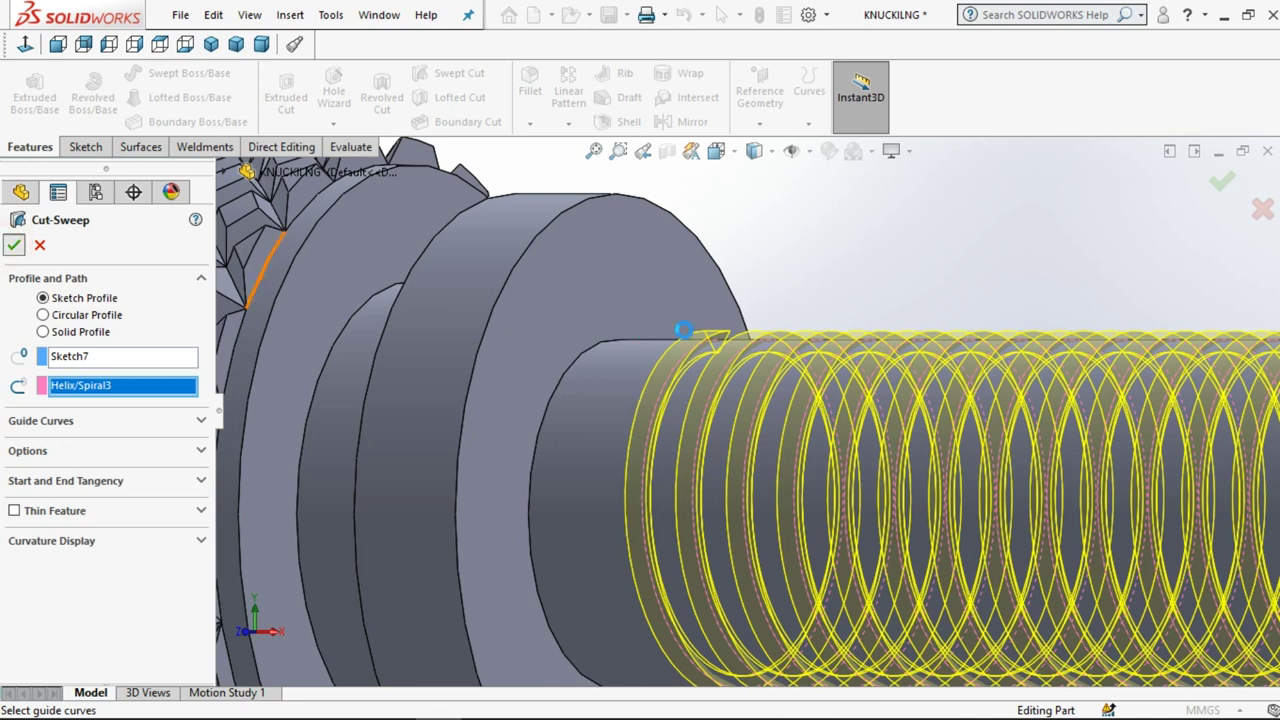
scroll(762, 481, up, 5)
scroll(771, 414, down, 5)
scroll(706, 490, down, 3)
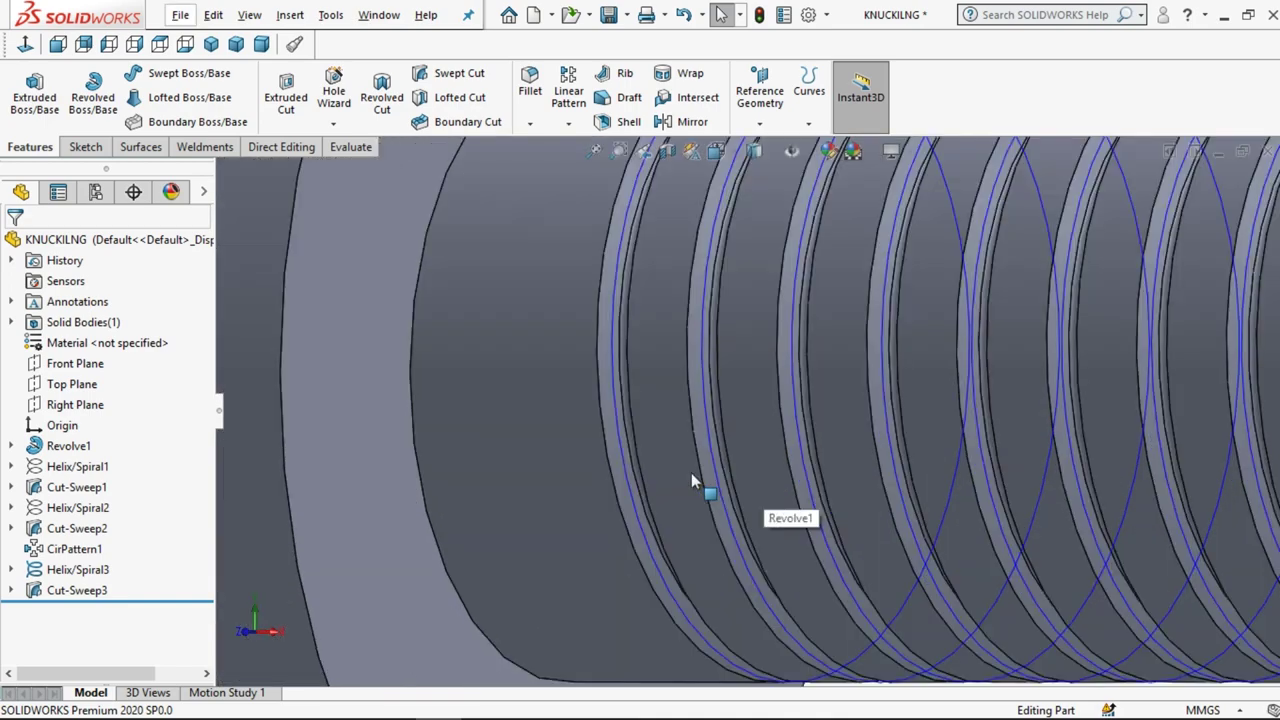
click(708, 450)
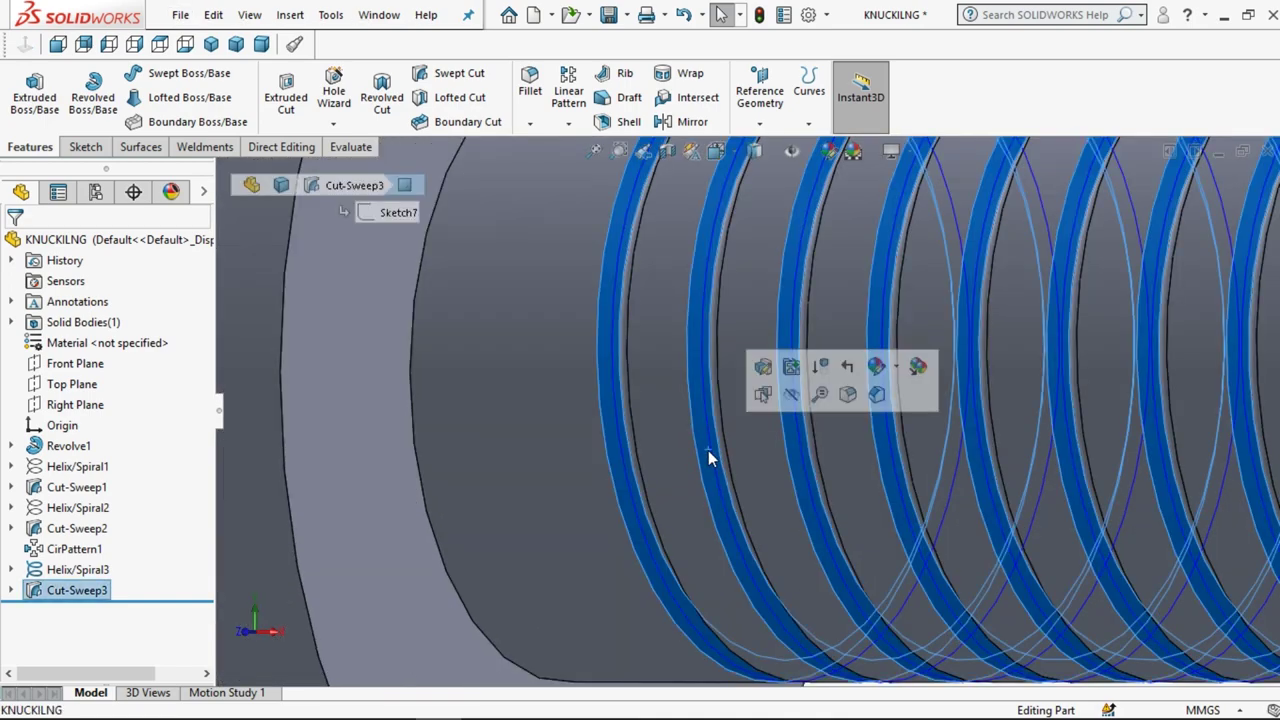
click(769, 389)
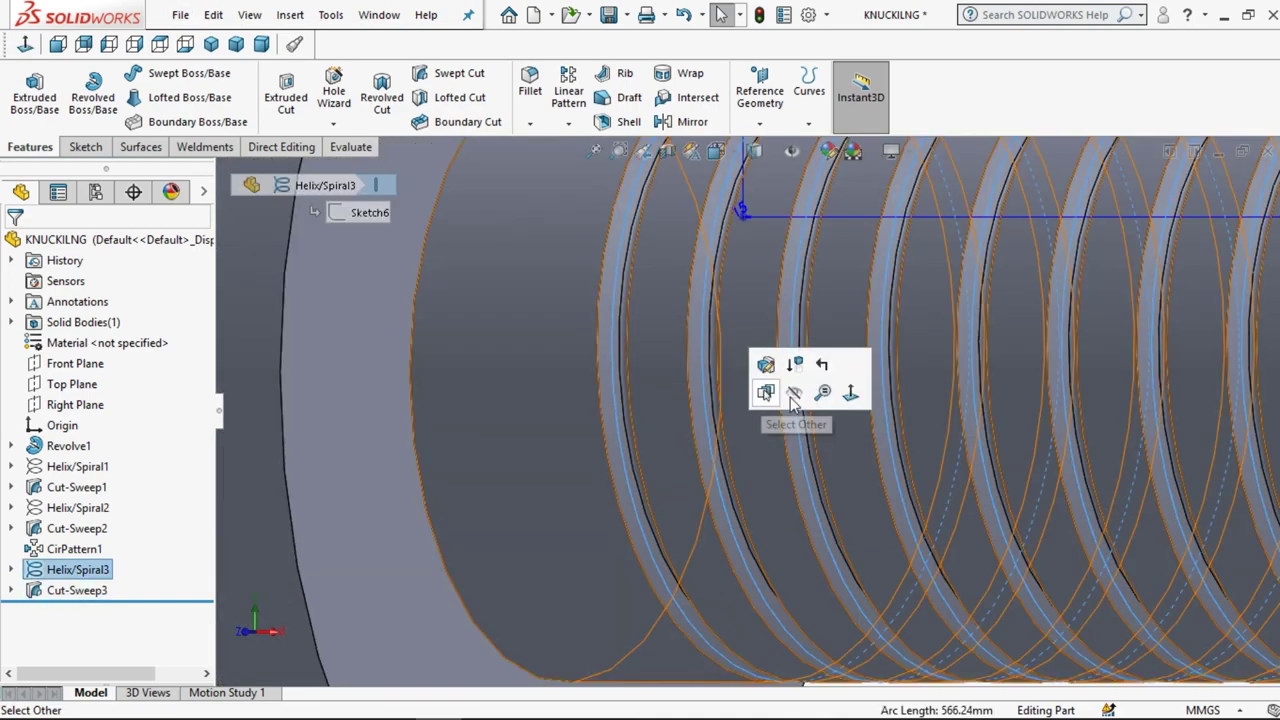
click(787, 398)
key(f)
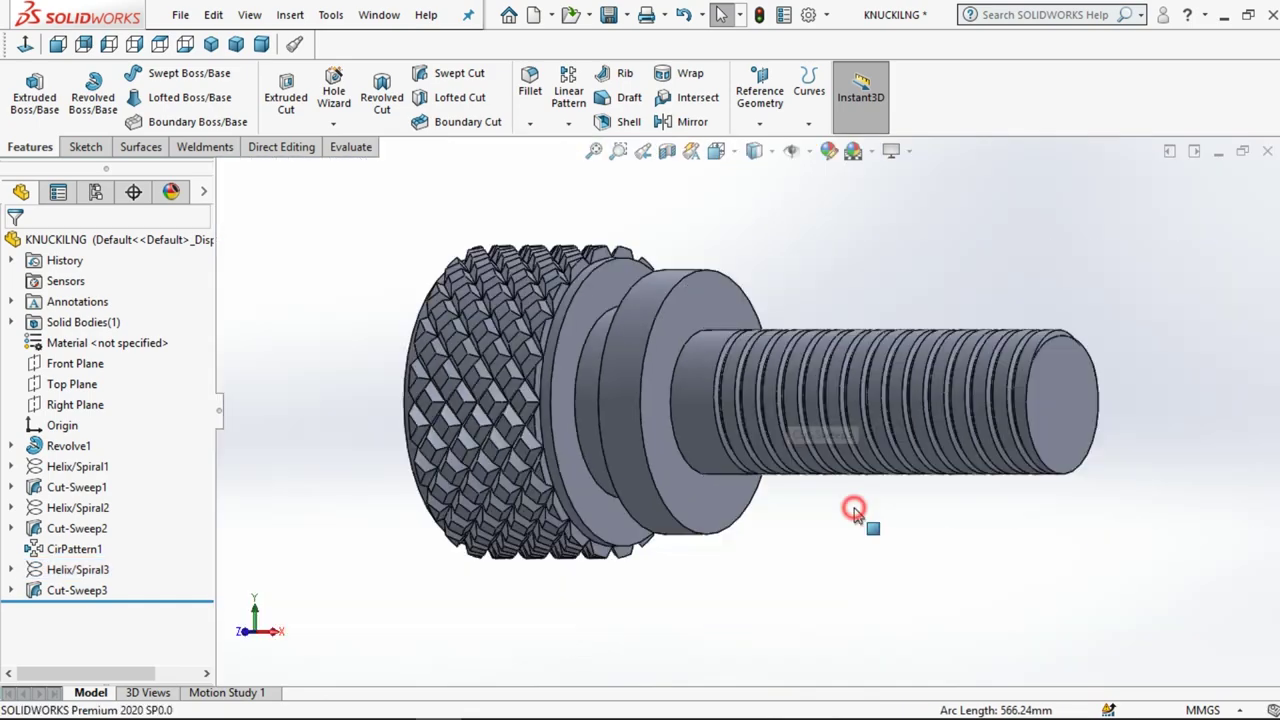
middle_drag(886, 486, 908, 601)
scroll(795, 410, down, 2)
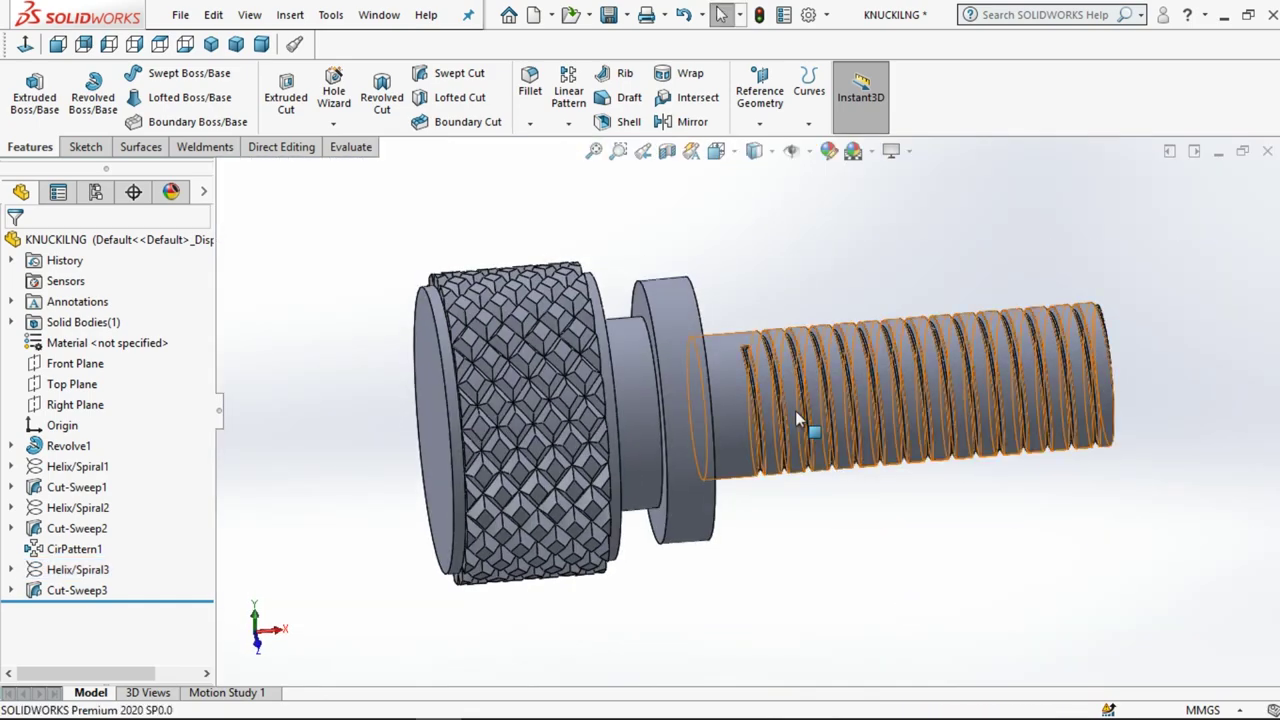
scroll(724, 297, down, 5)
scroll(724, 297, down, 3)
scroll(724, 297, down, 2)
scroll(724, 297, down, 2)
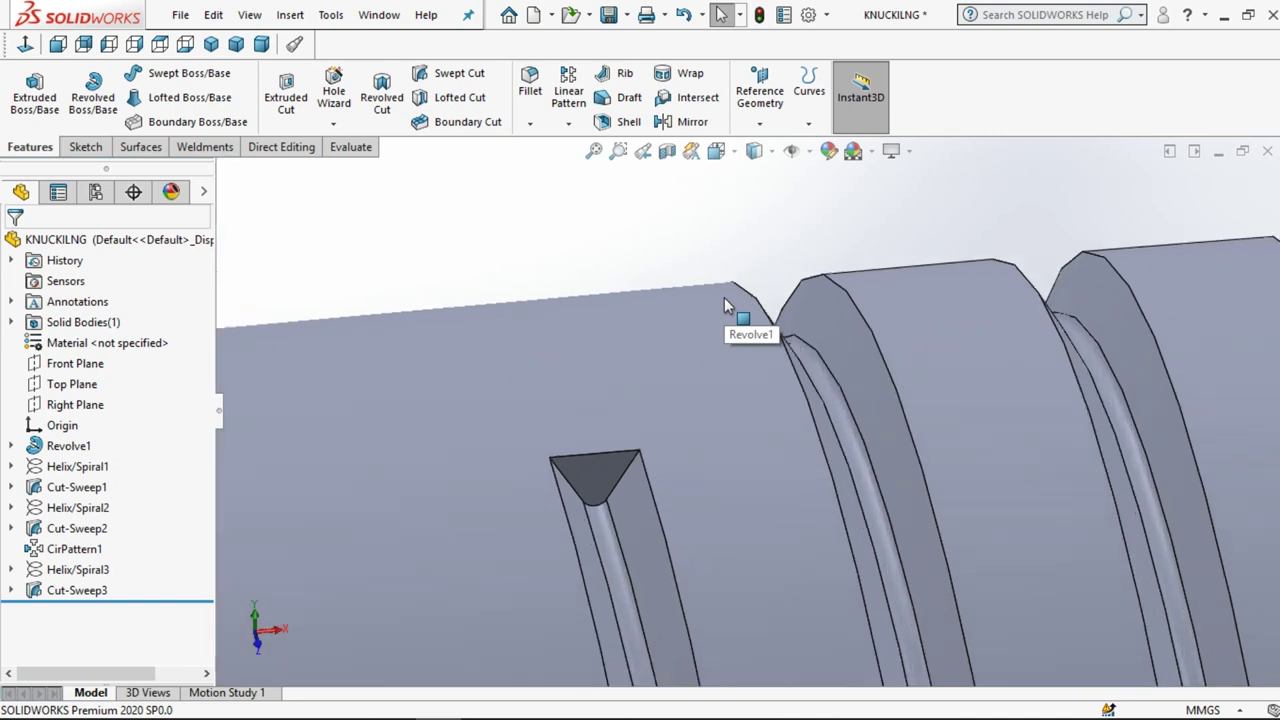
scroll(586, 467, up, 1)
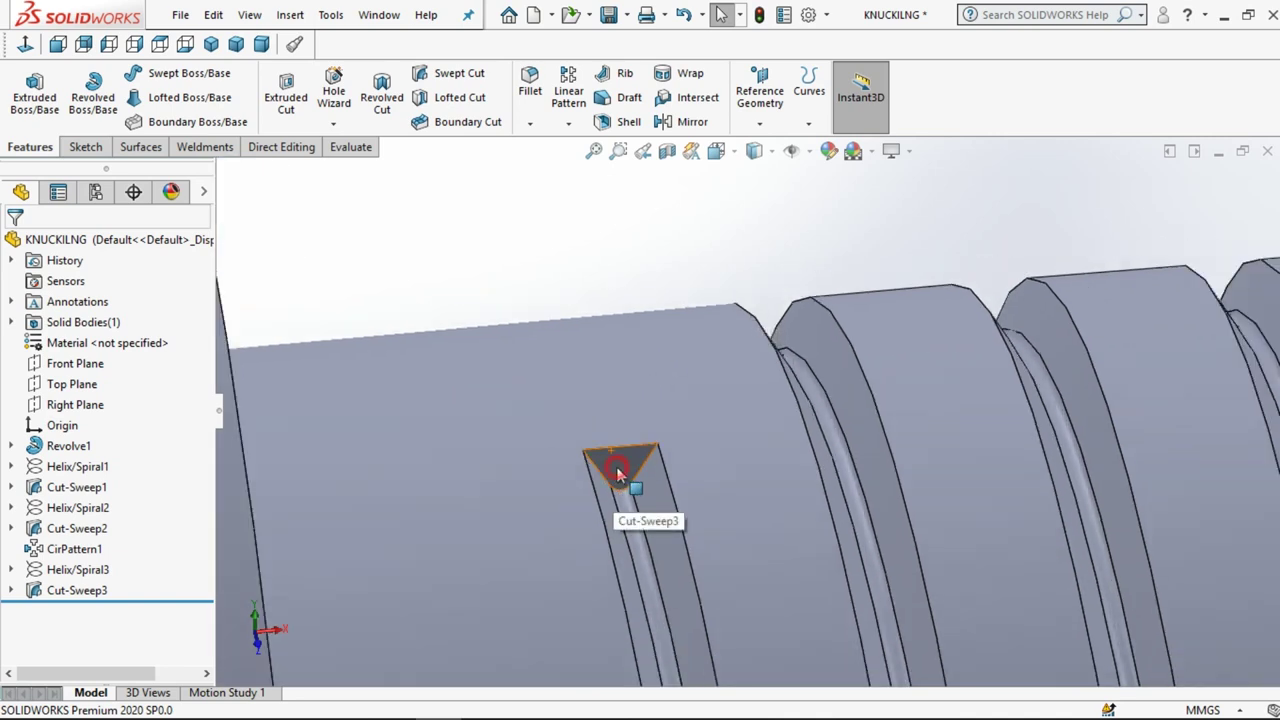
click(617, 466)
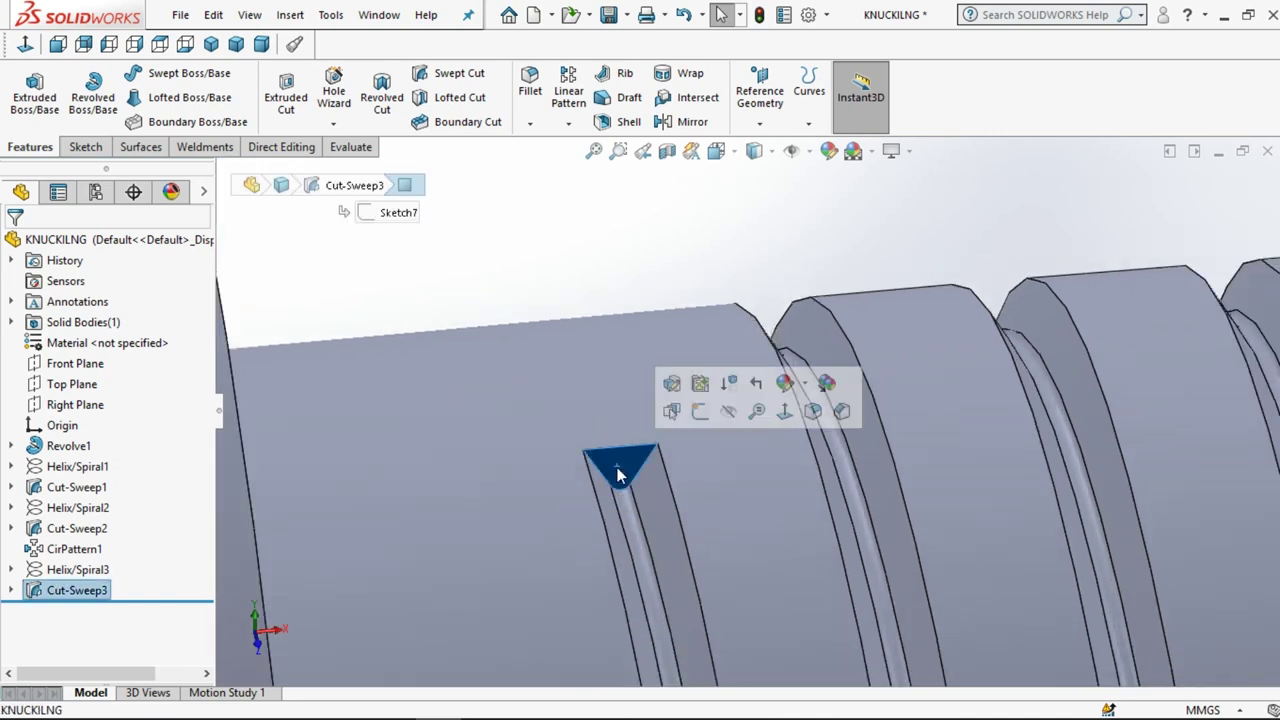
click(697, 414)
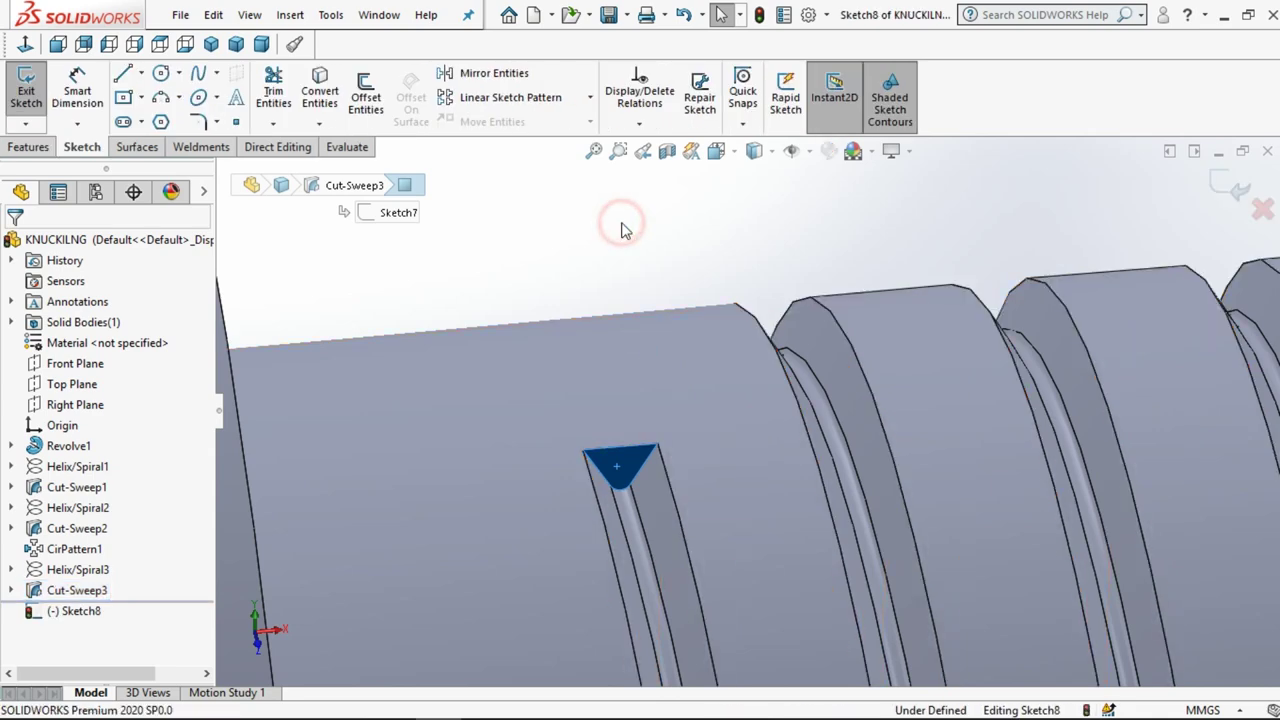
click(26, 88)
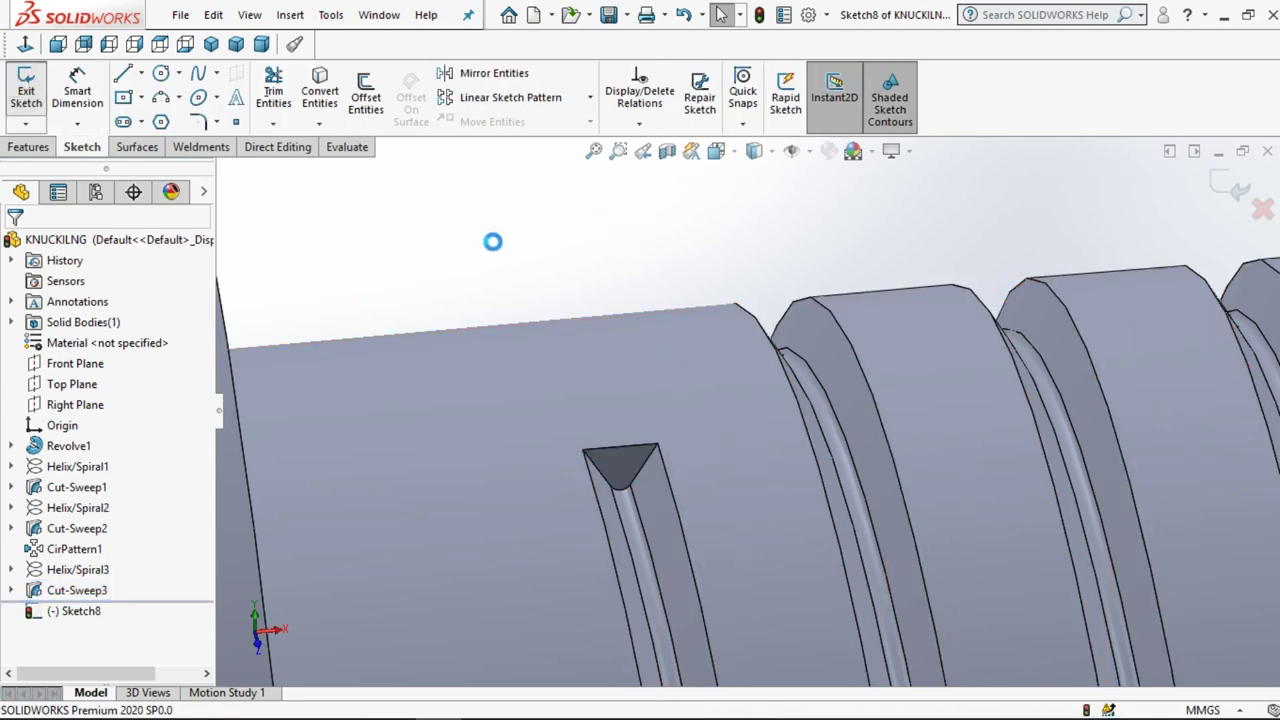
- Sketch on the Front Plane and convert the triangular groove face into sketch lines
click(72, 363)
click(30, 92)
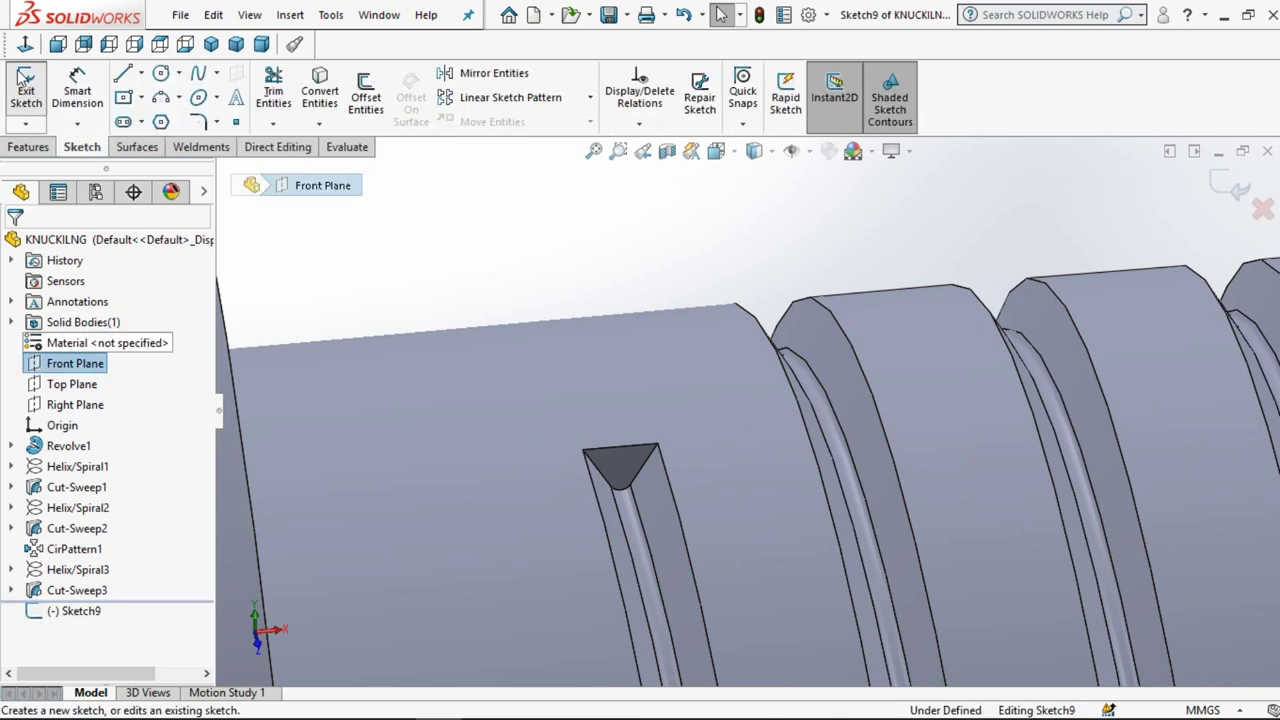
click(30, 56)
scroll(721, 383, down, 3)
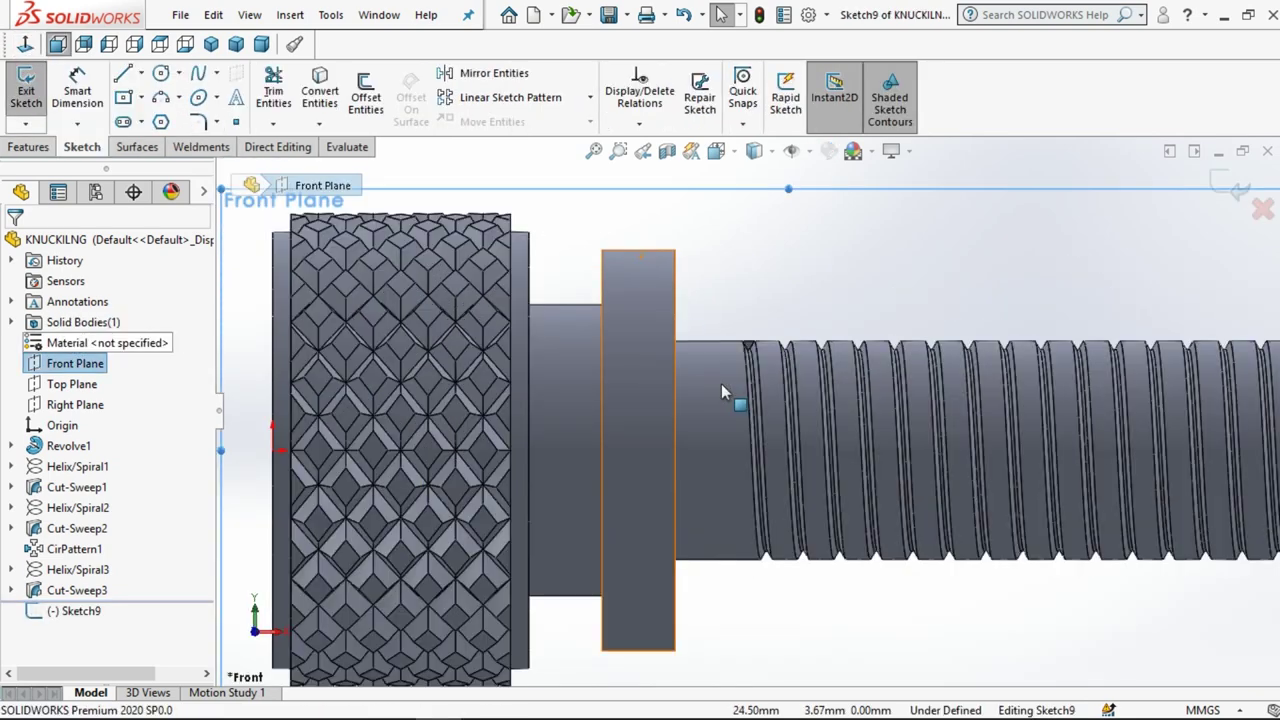
scroll(730, 378, down, 2)
scroll(736, 370, down, 3)
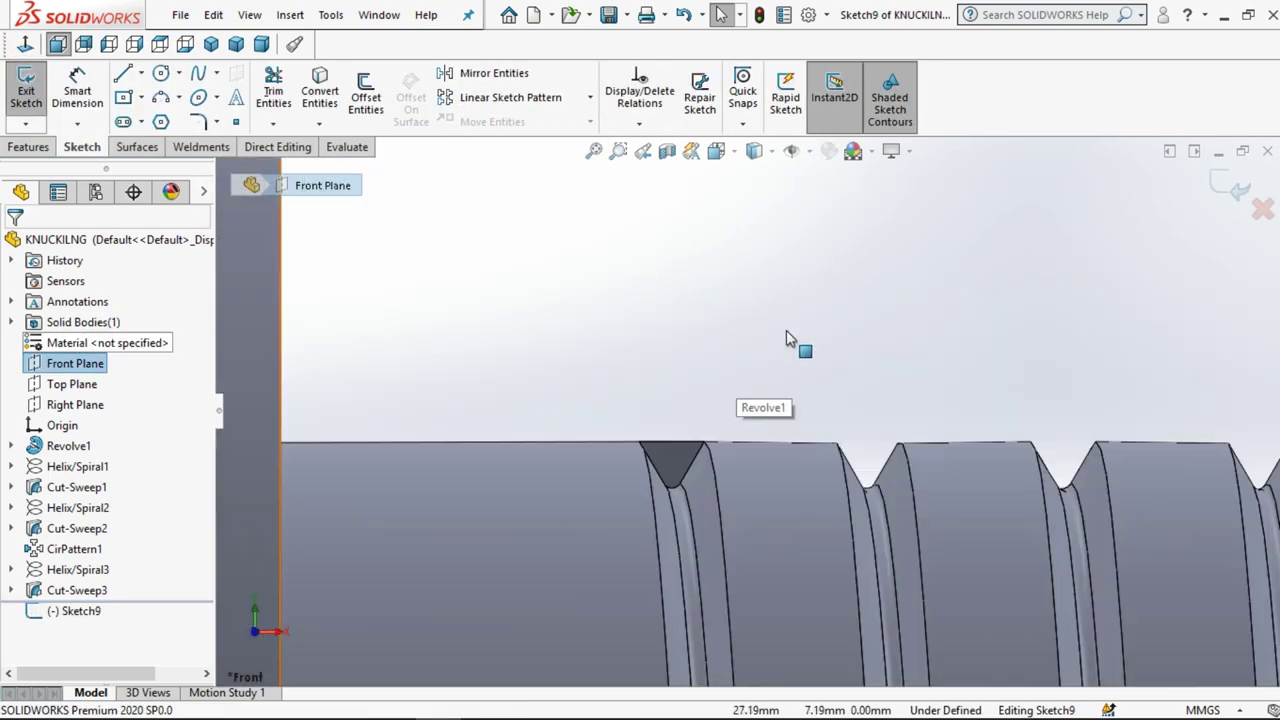
click(658, 455)
click(319, 85)
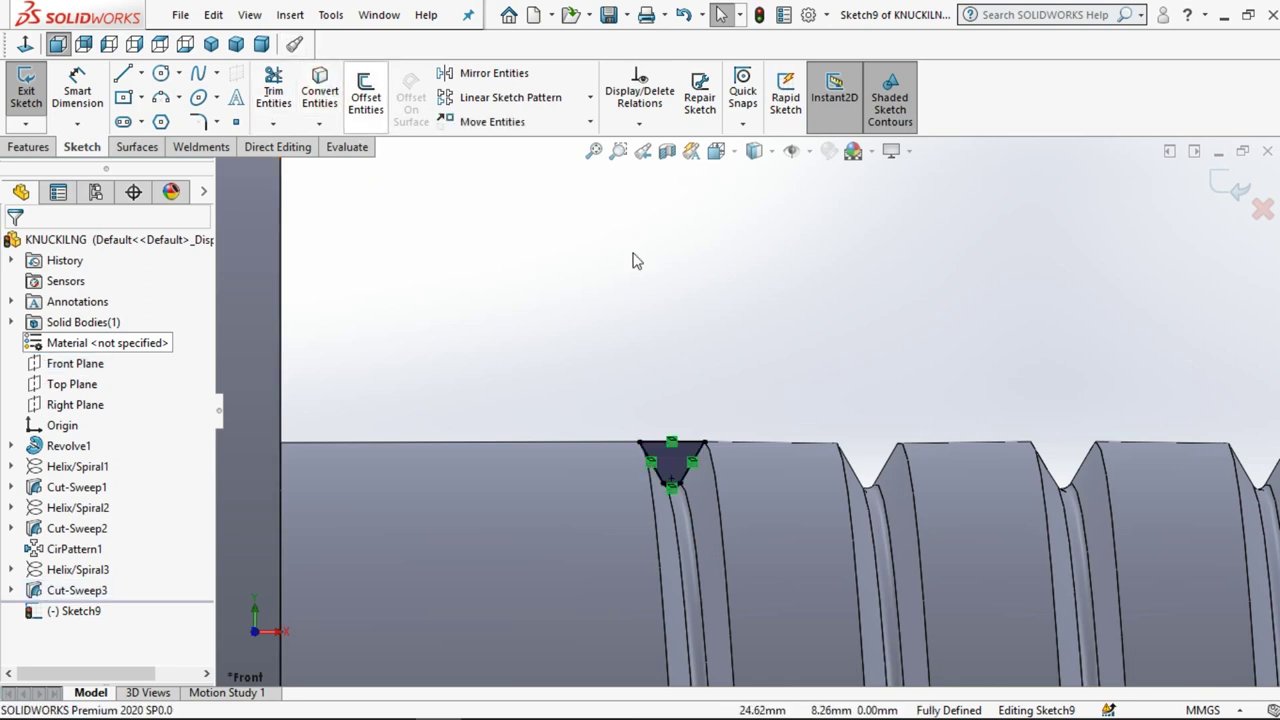
click(695, 285)
- Draw a horizontal construction centreline above the groove profile
click(142, 74)
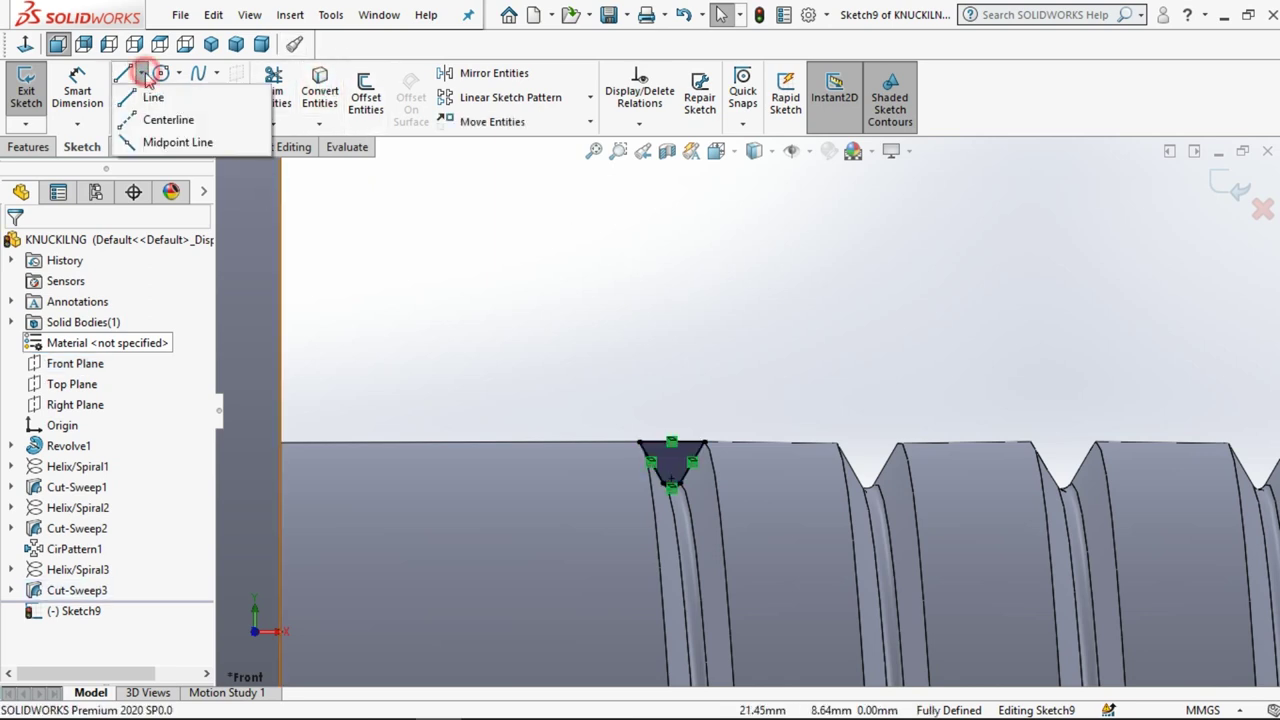
click(165, 117)
scroll(668, 420, up, 2)
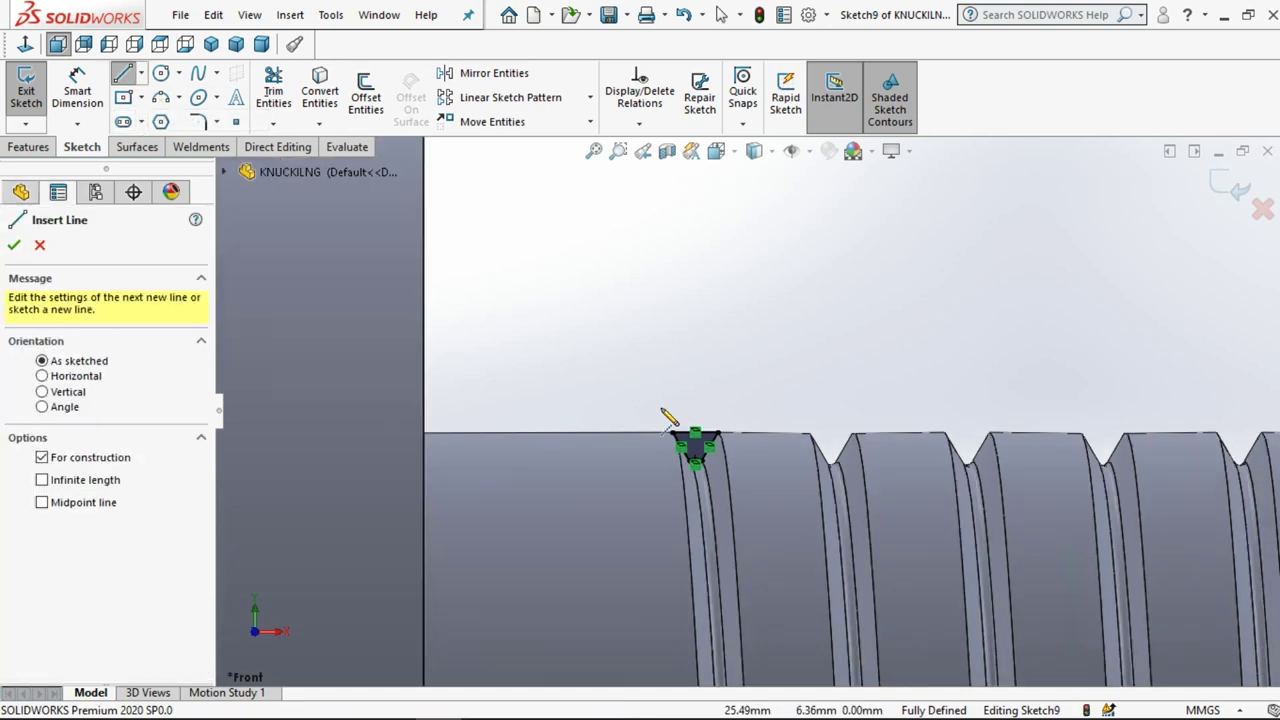
scroll(664, 412, up, 2)
click(565, 242)
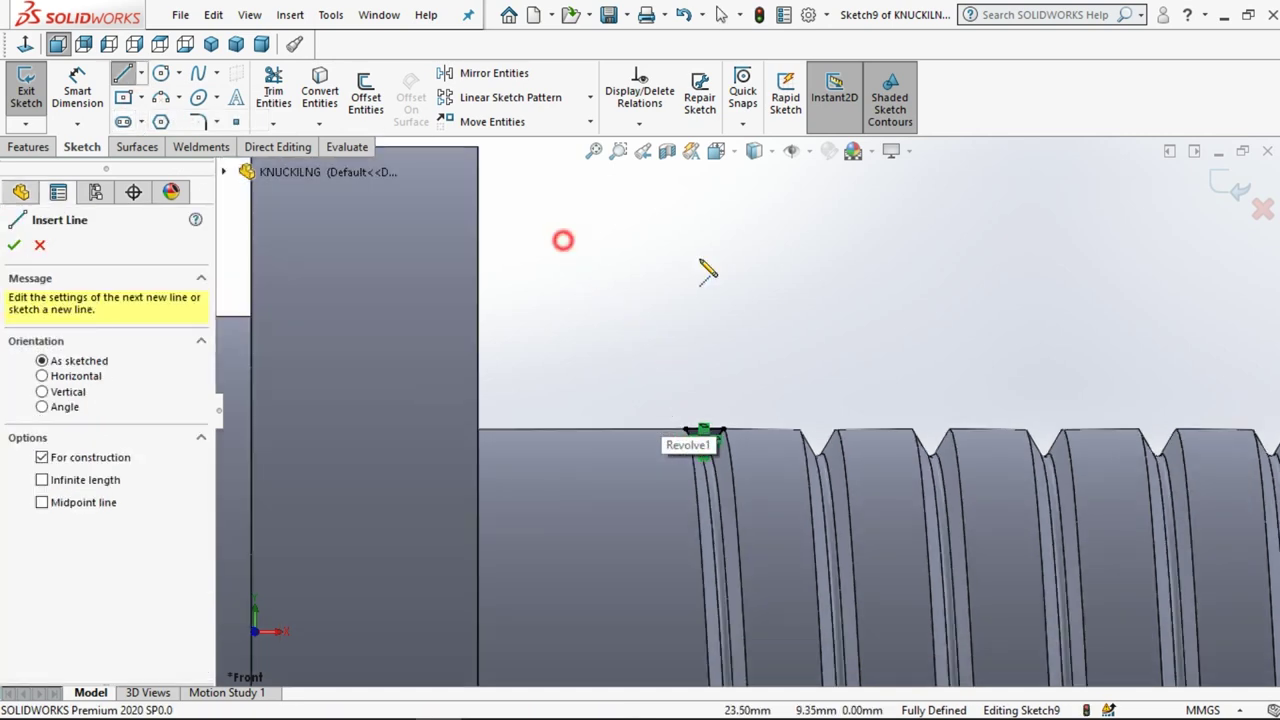
scroll(871, 262, up, 1)
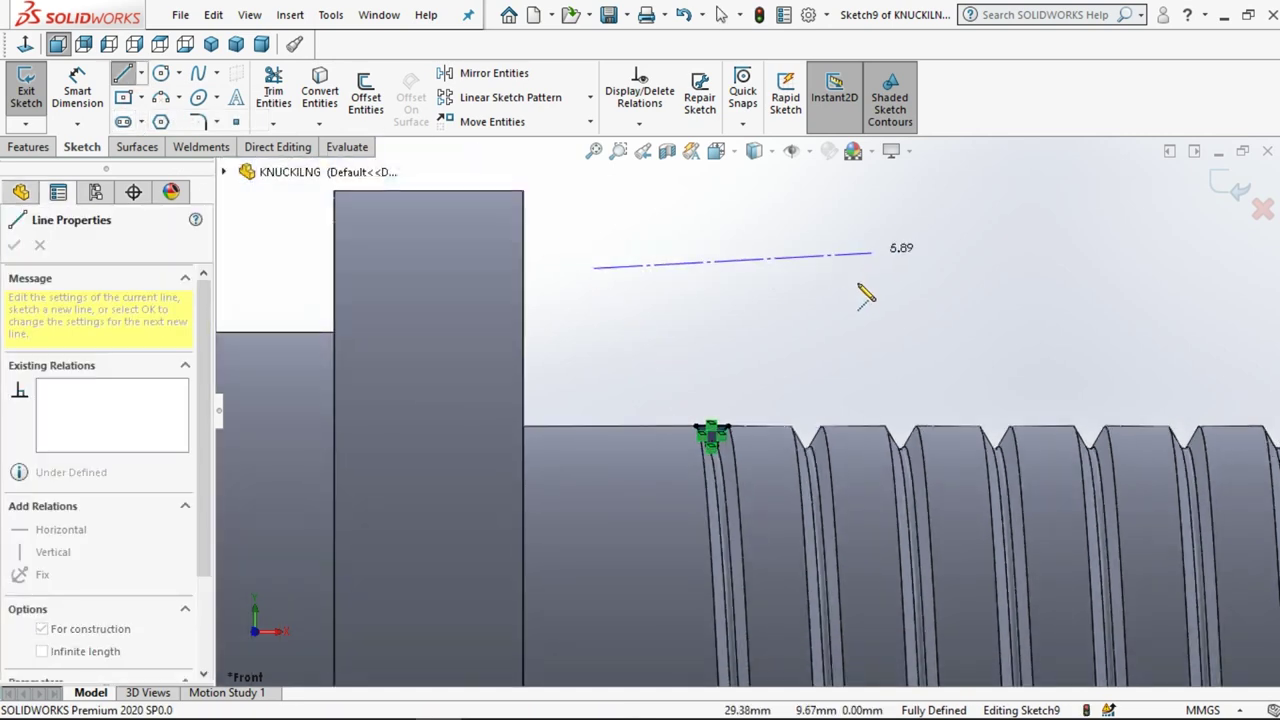
click(869, 268)
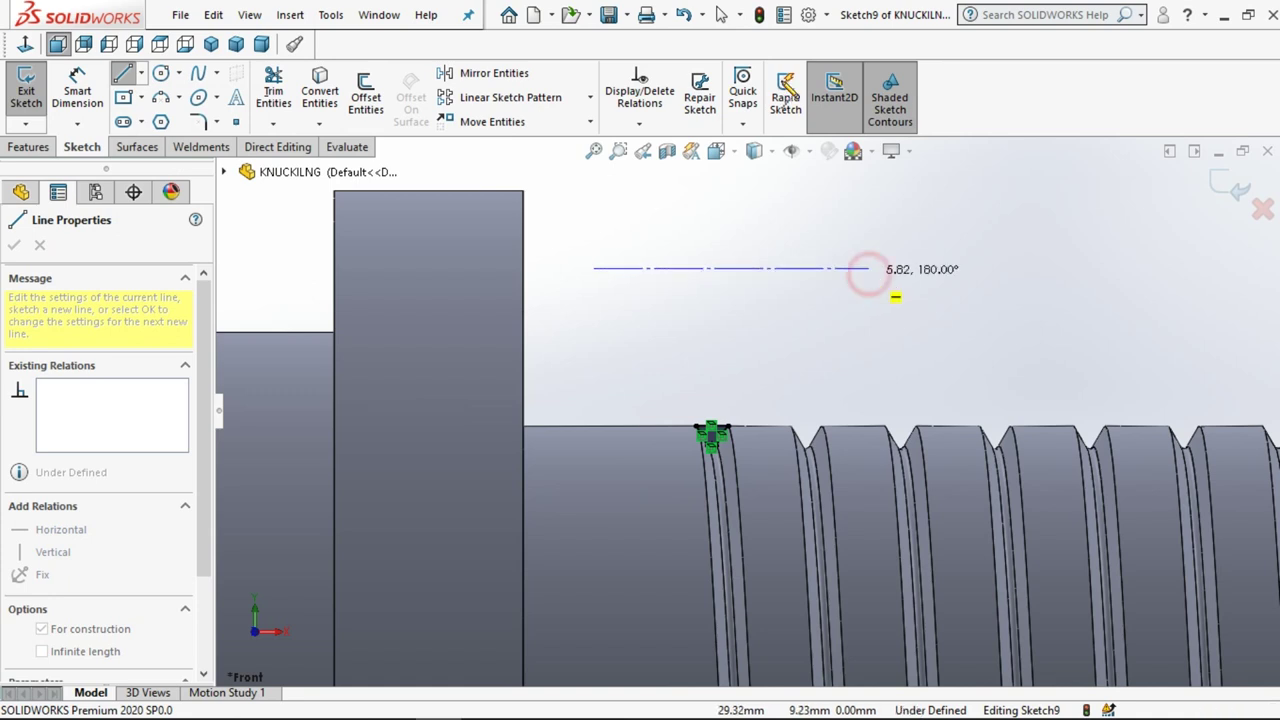
click(721, 14)
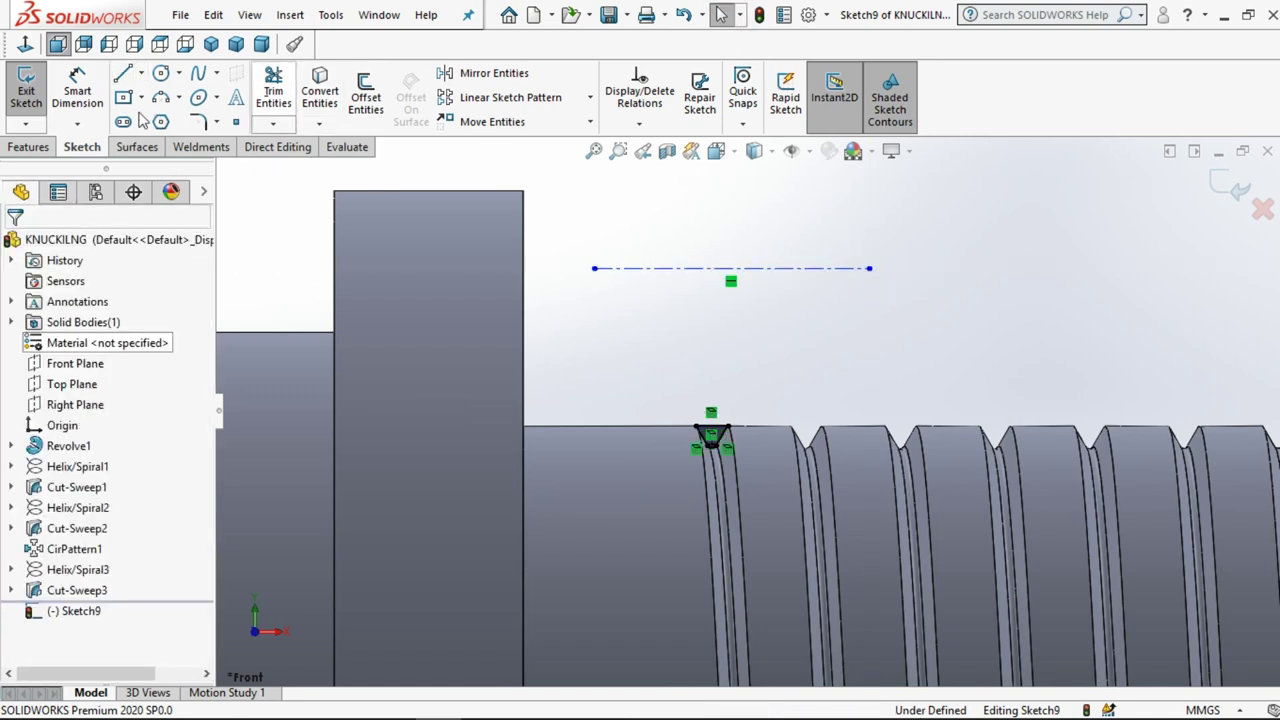
- Dimension the centreline 4.00 mm from the groove profile
click(77, 88)
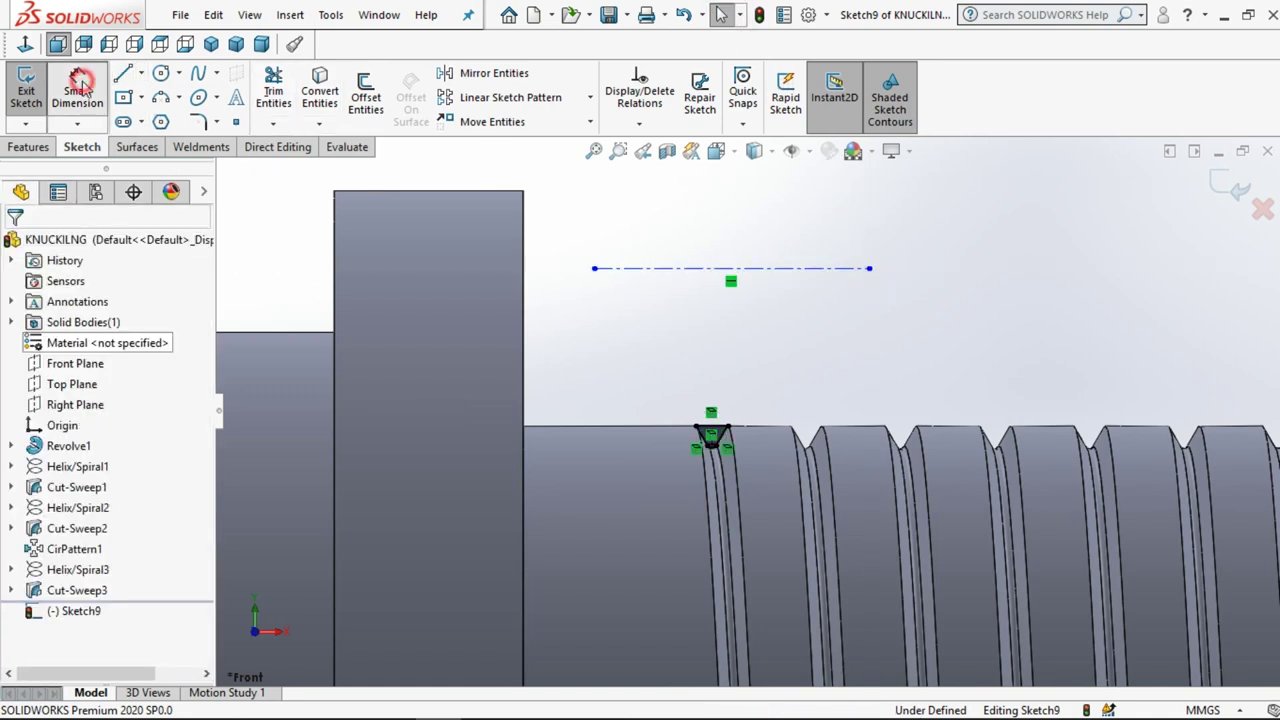
click(625, 269)
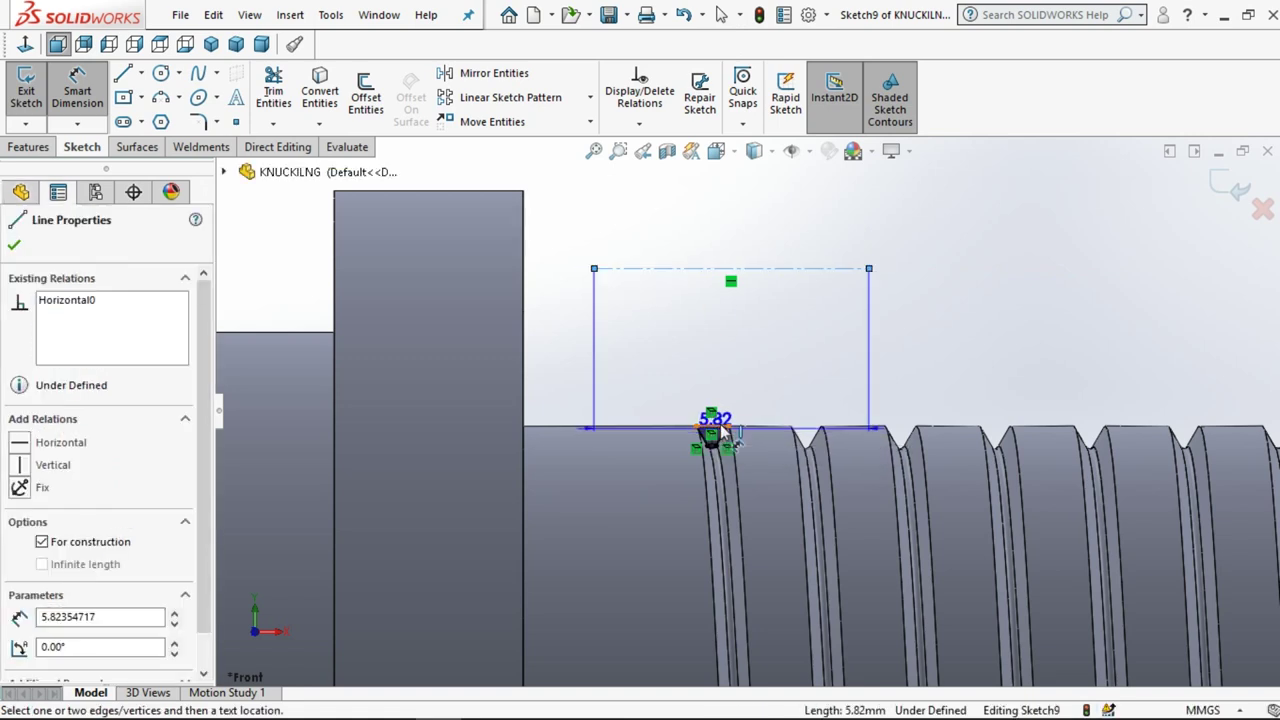
click(716, 429)
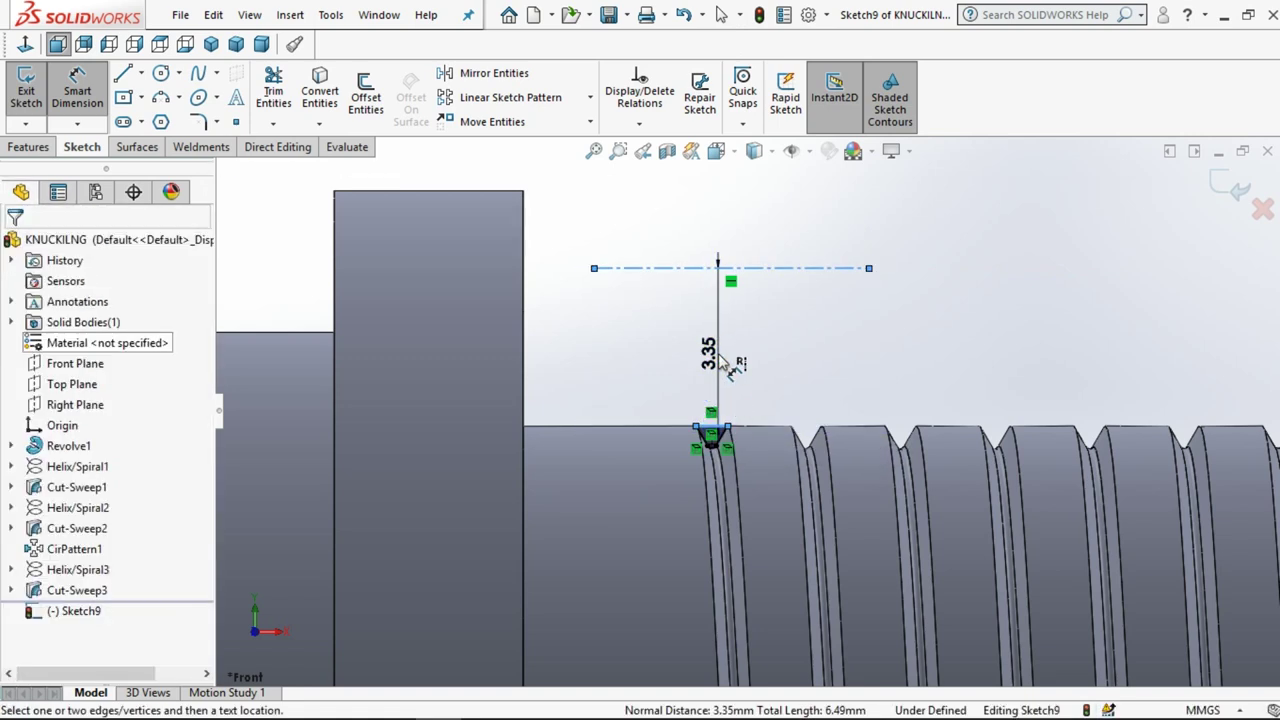
click(732, 362)
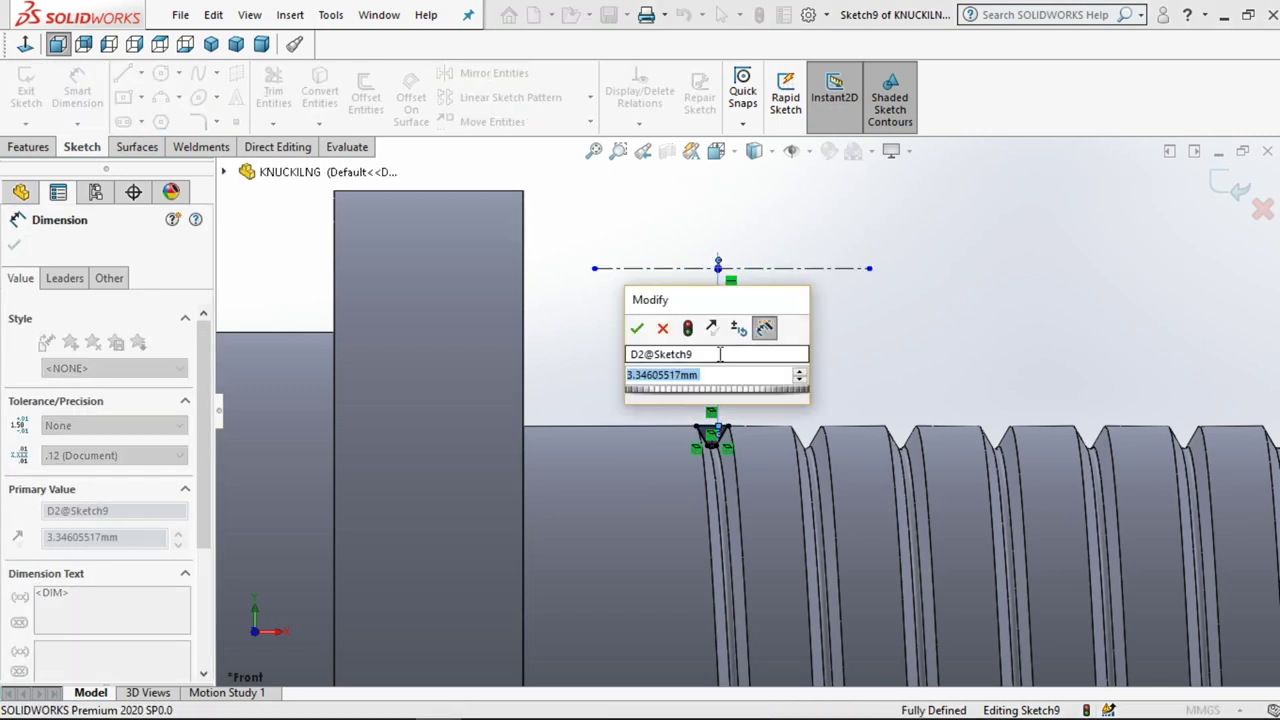
text(4)
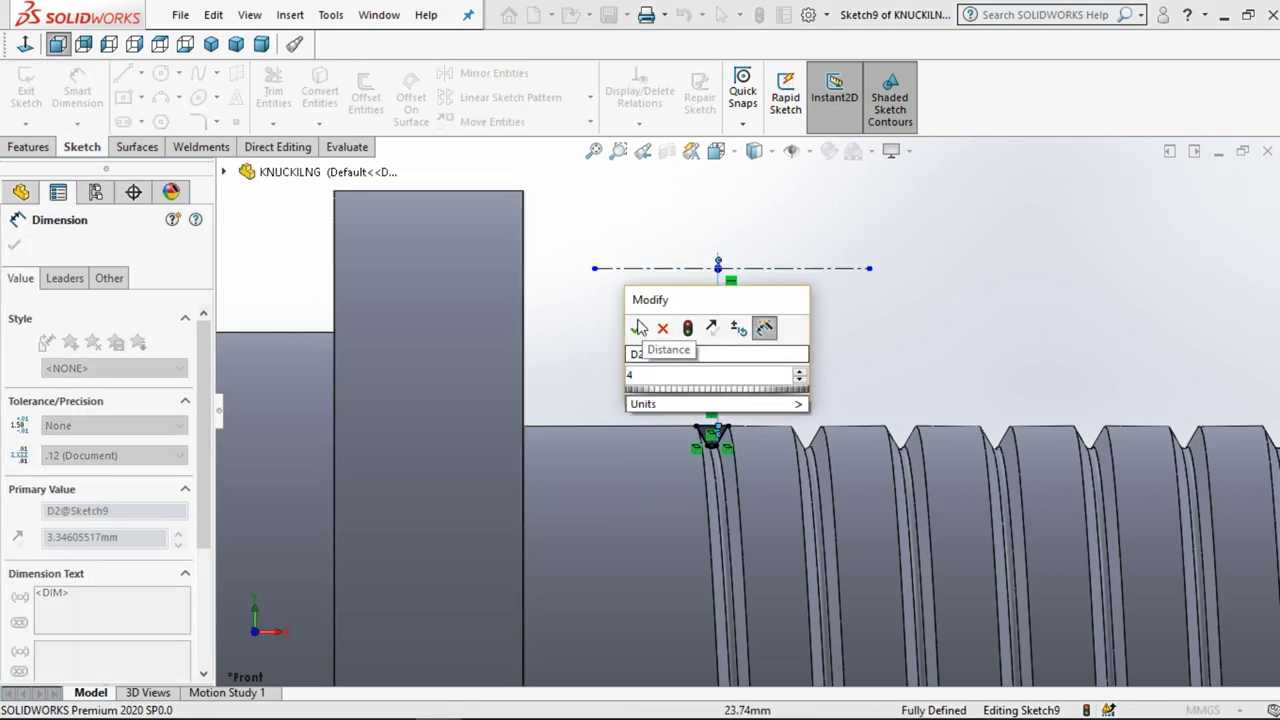
click(637, 330)
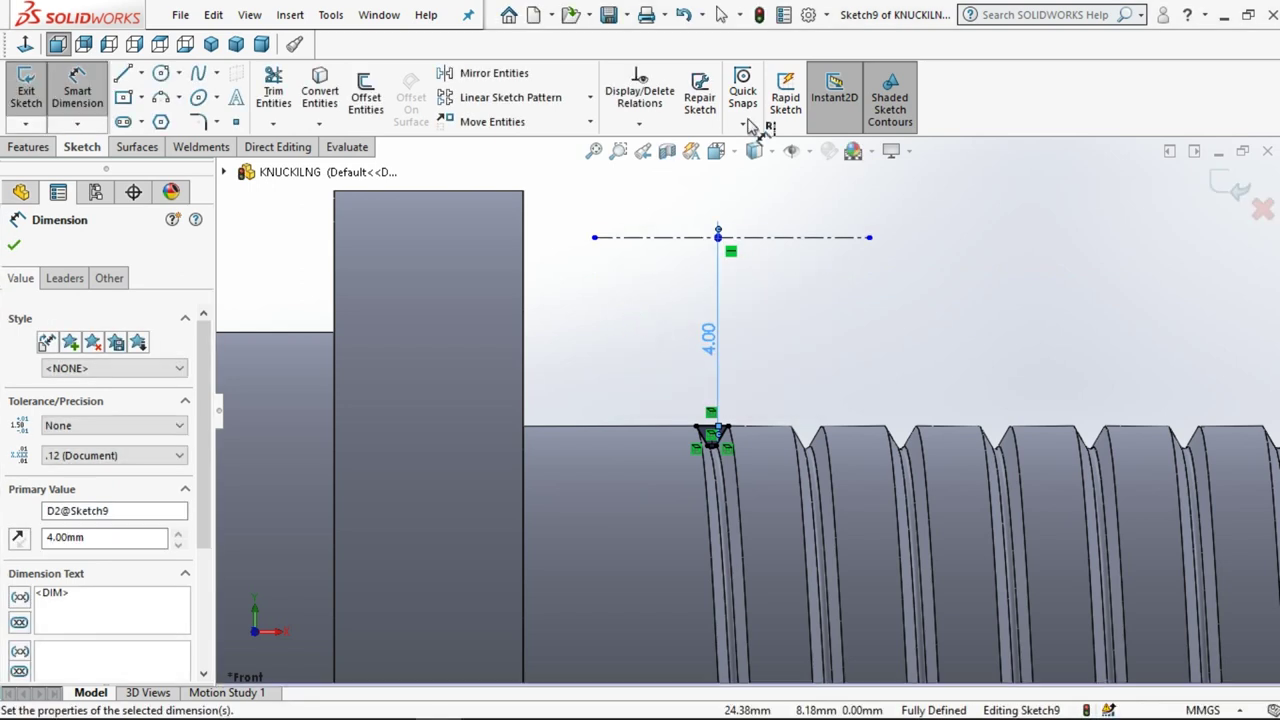
key(Escape)
click(721, 14)
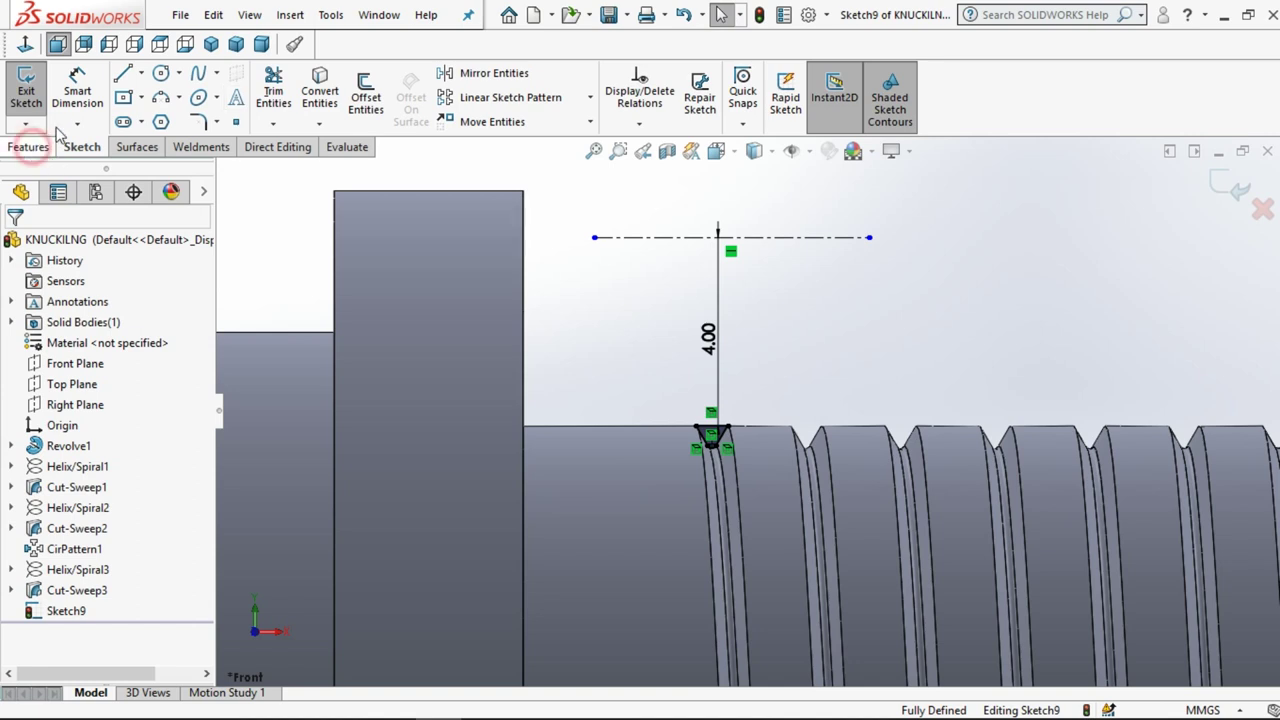
click(28, 147)
- Create a full 360° Cut-Revolve of the groove profile around the centreline
click(380, 92)
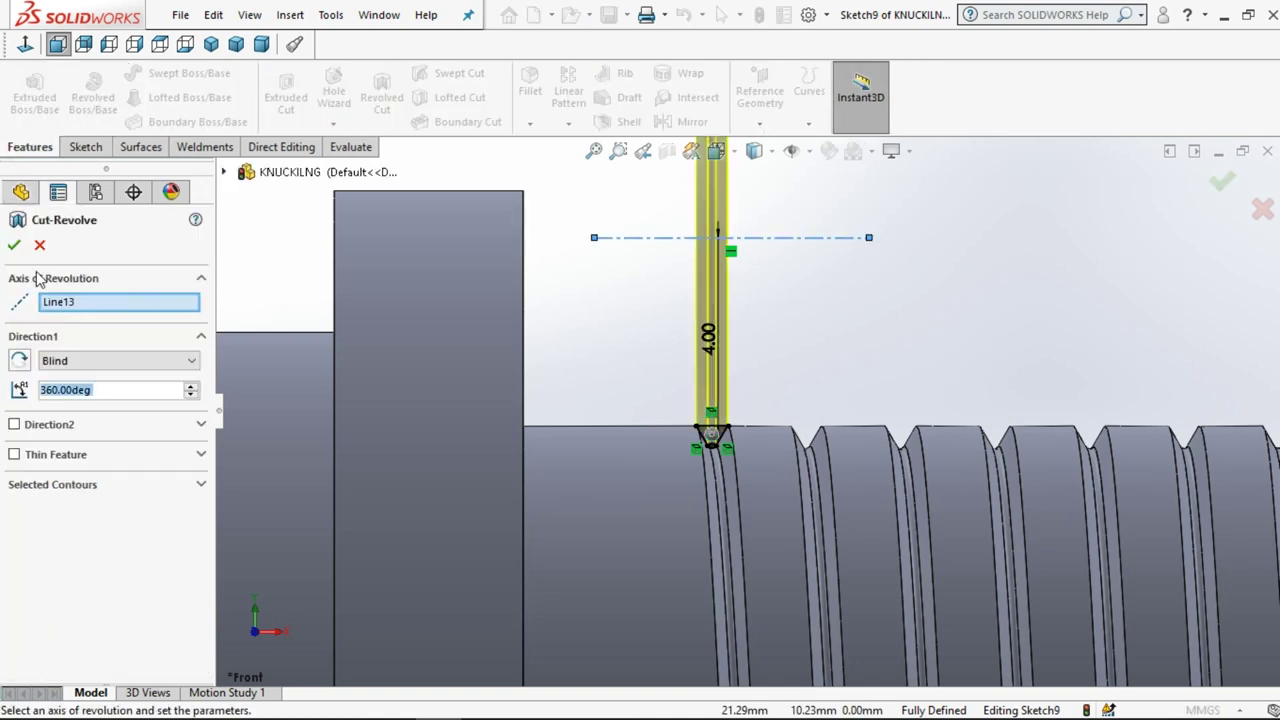
click(14, 246)
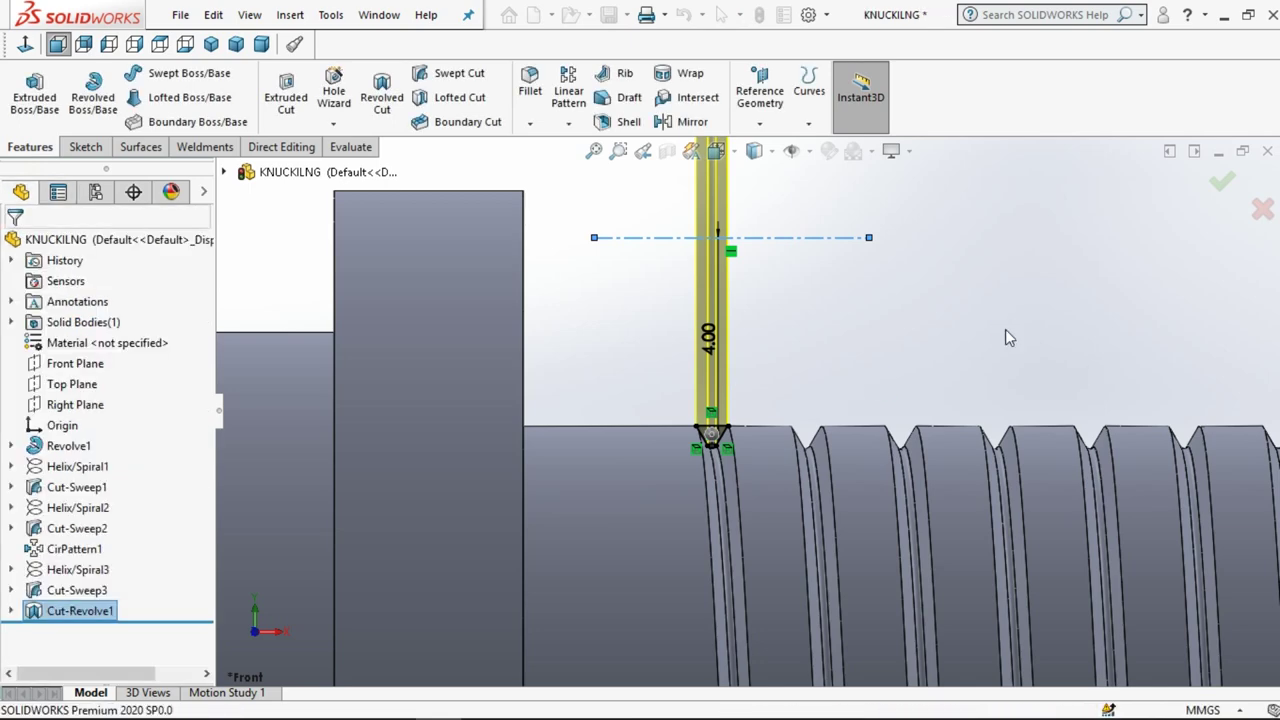
scroll(868, 392, up, 2)
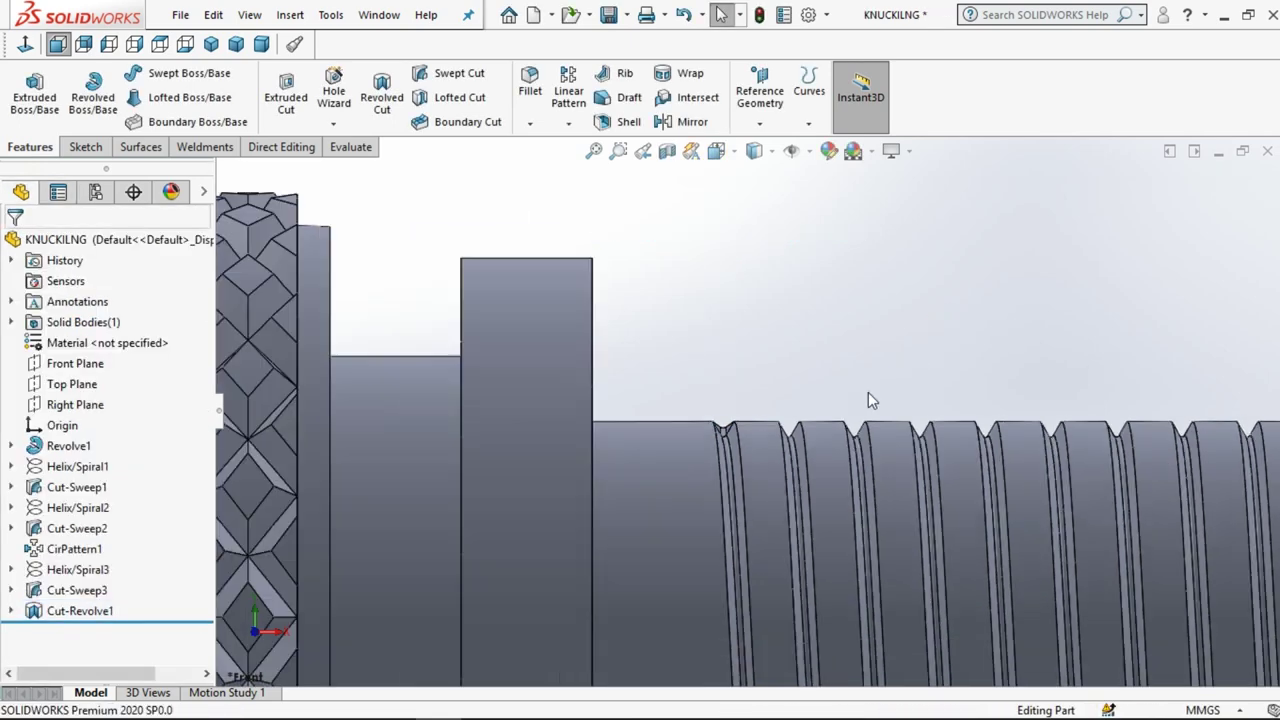
mouse_move(855, 443)
middle_down()
mouse_move(848, 387)
mouse_move(912, 453)
middle_up()
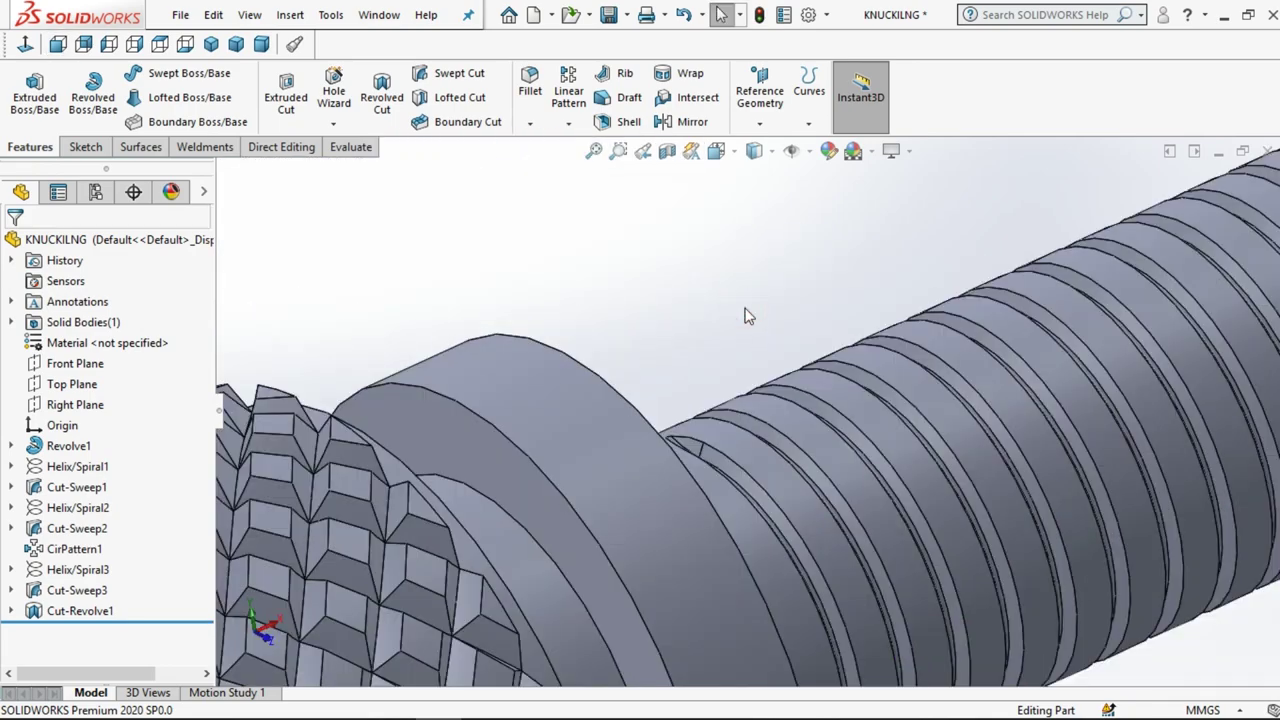
- Fit the screw in view and select the rim edge of the knurled head's end face
key(f)
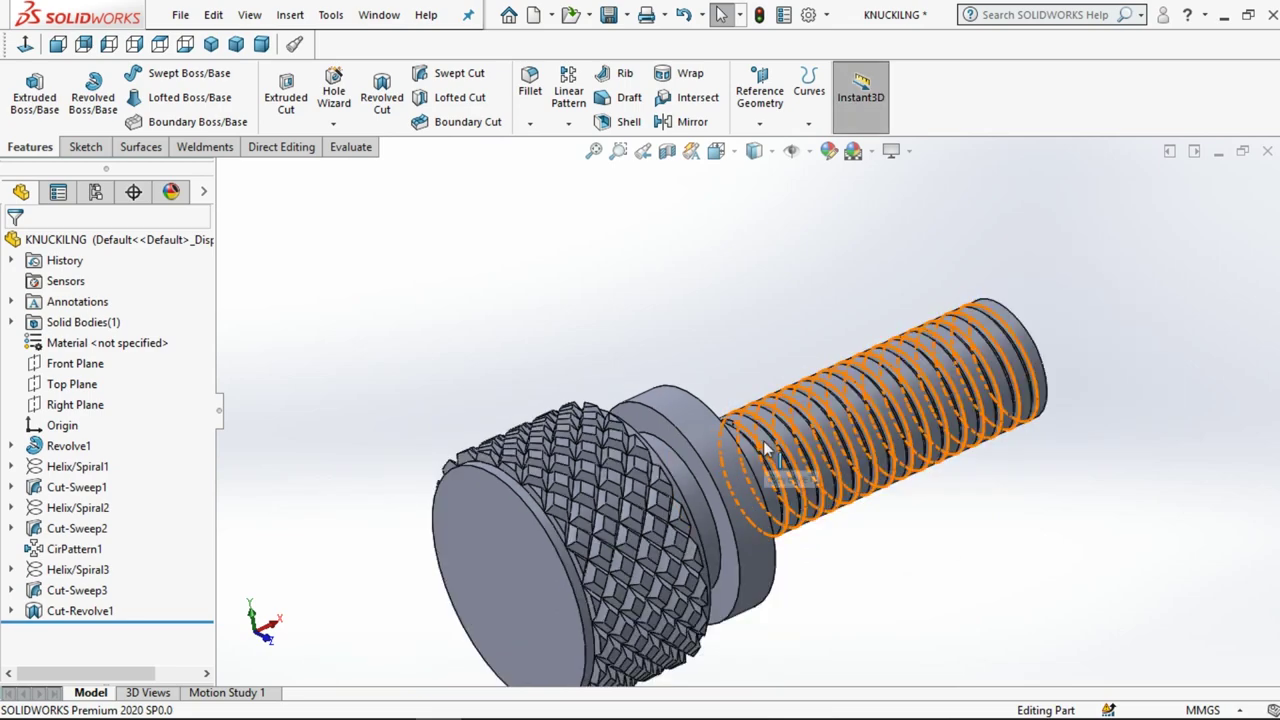
mouse_move(770, 430)
middle_down()
mouse_move(673, 350)
mouse_move(658, 541)
middle_up()
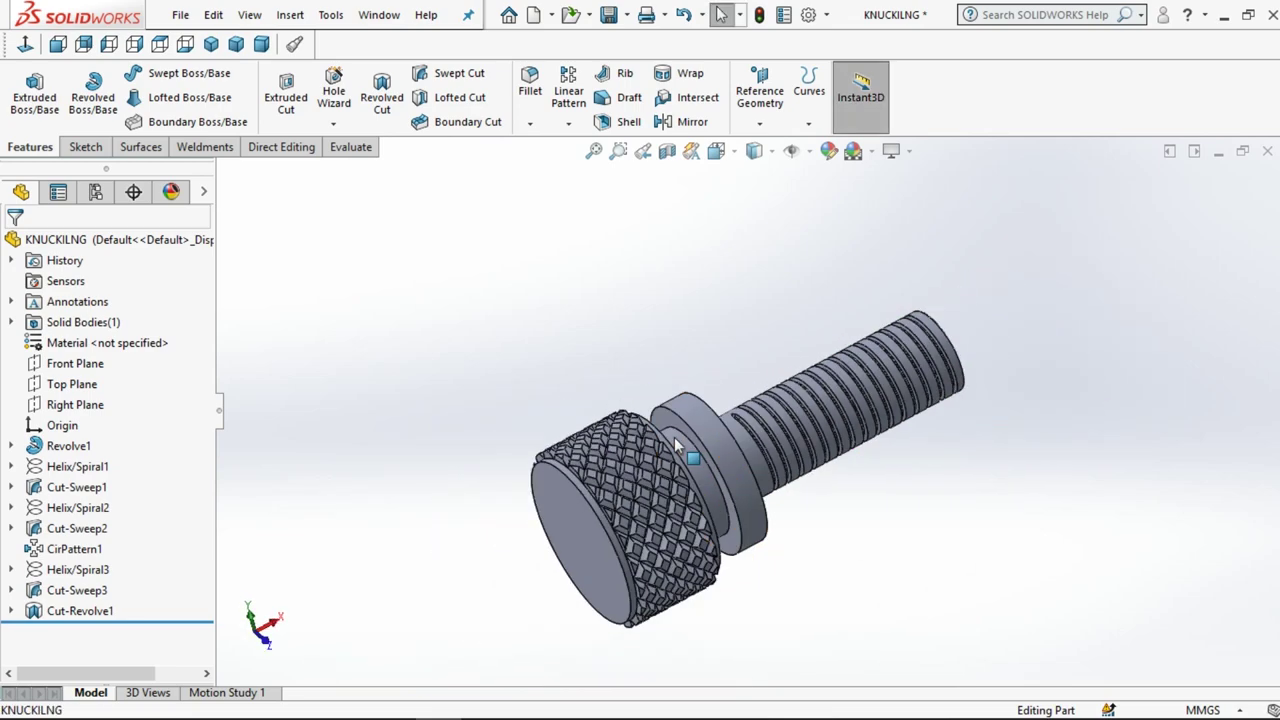
scroll(658, 541, down, 5)
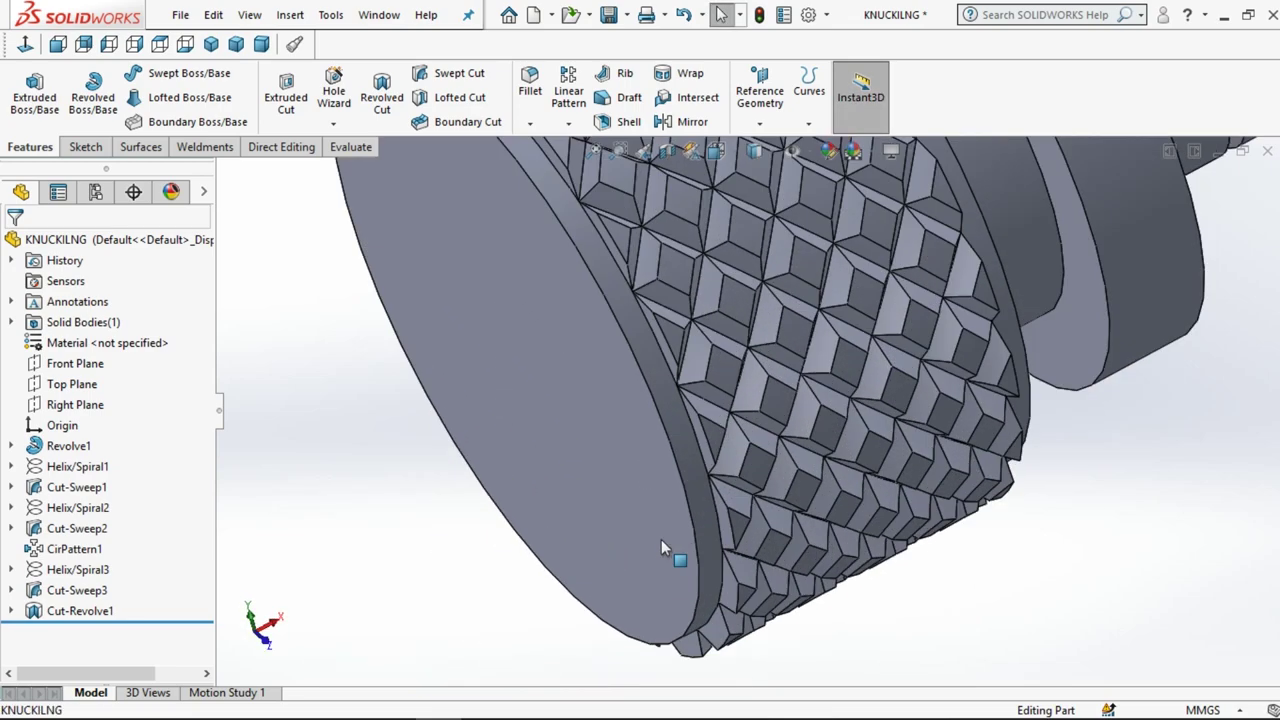
click(679, 483)
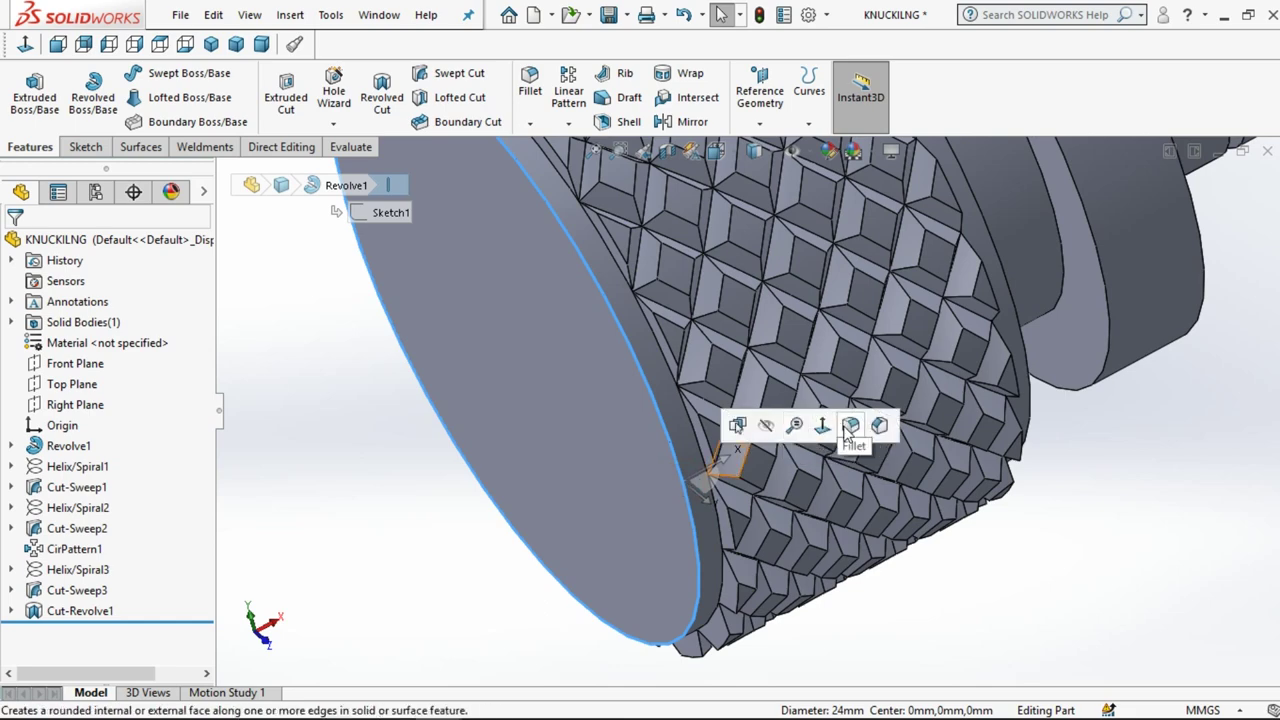
- Start a fillet on the head's end rim with a 0.3 mm radius
click(841, 426)
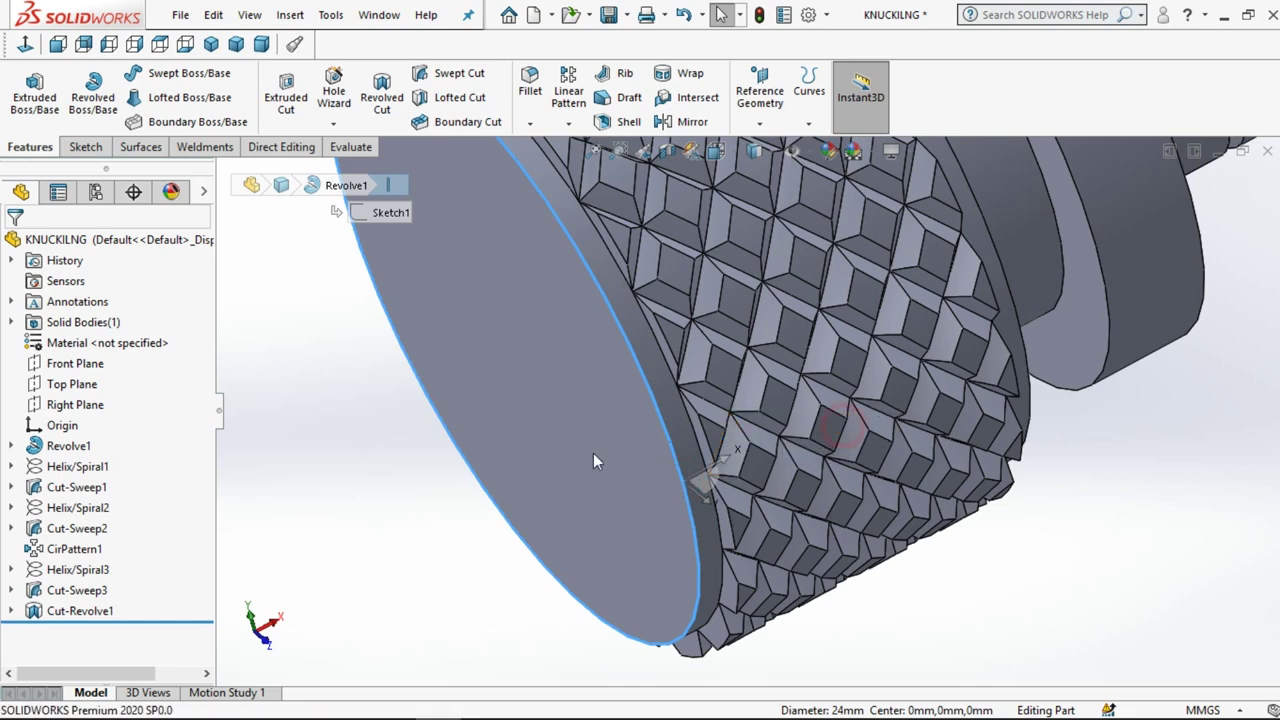
text(1)
click(310, 450)
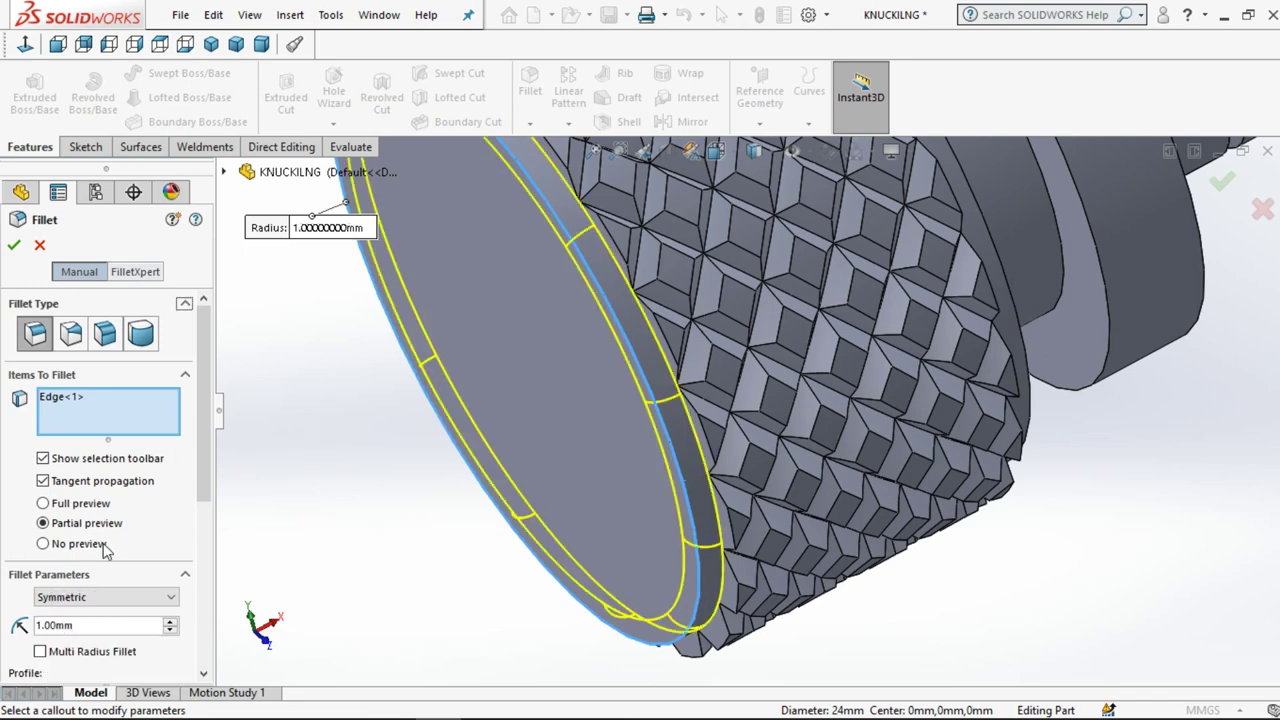
double_click(85, 626)
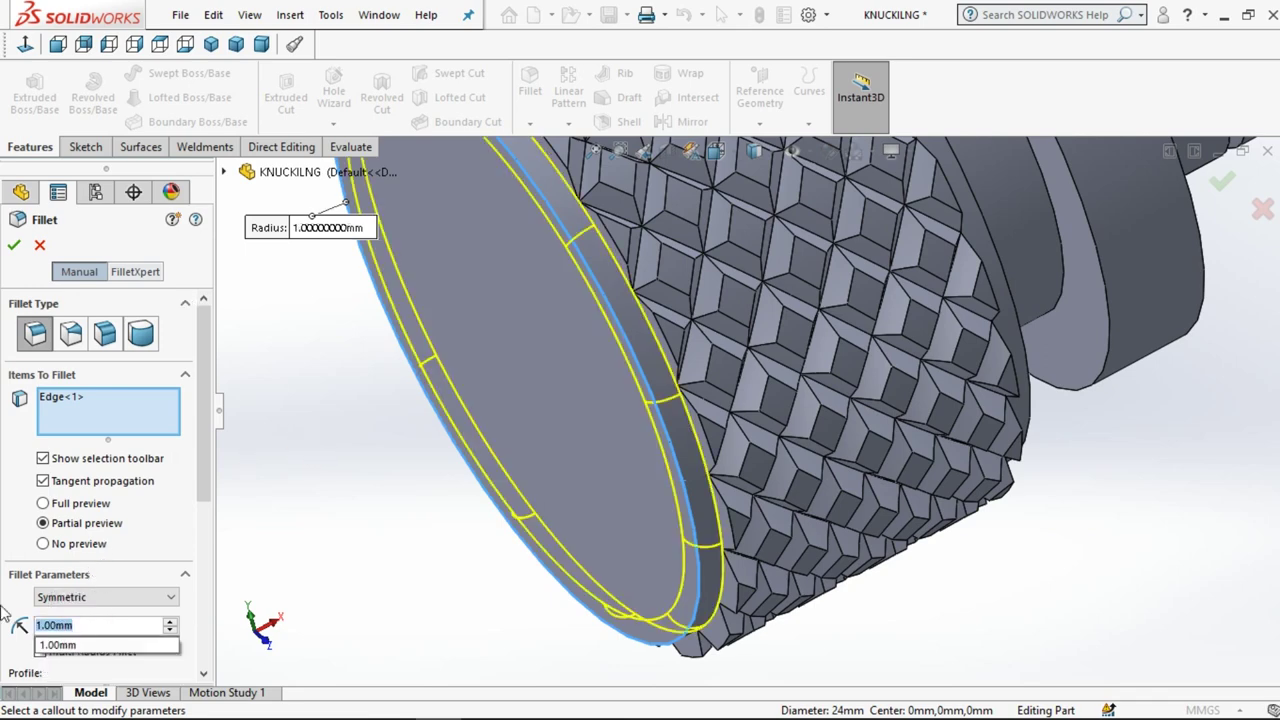
key(BackSpace)
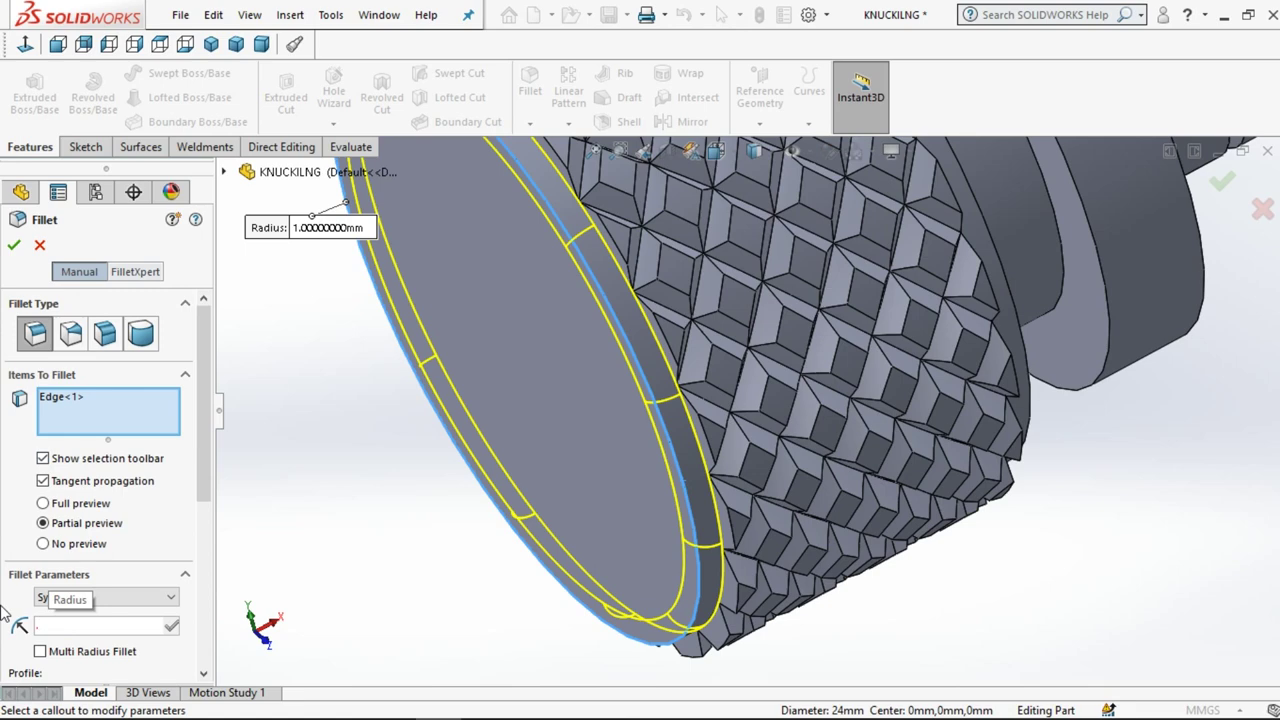
text(.3)
key(Return)
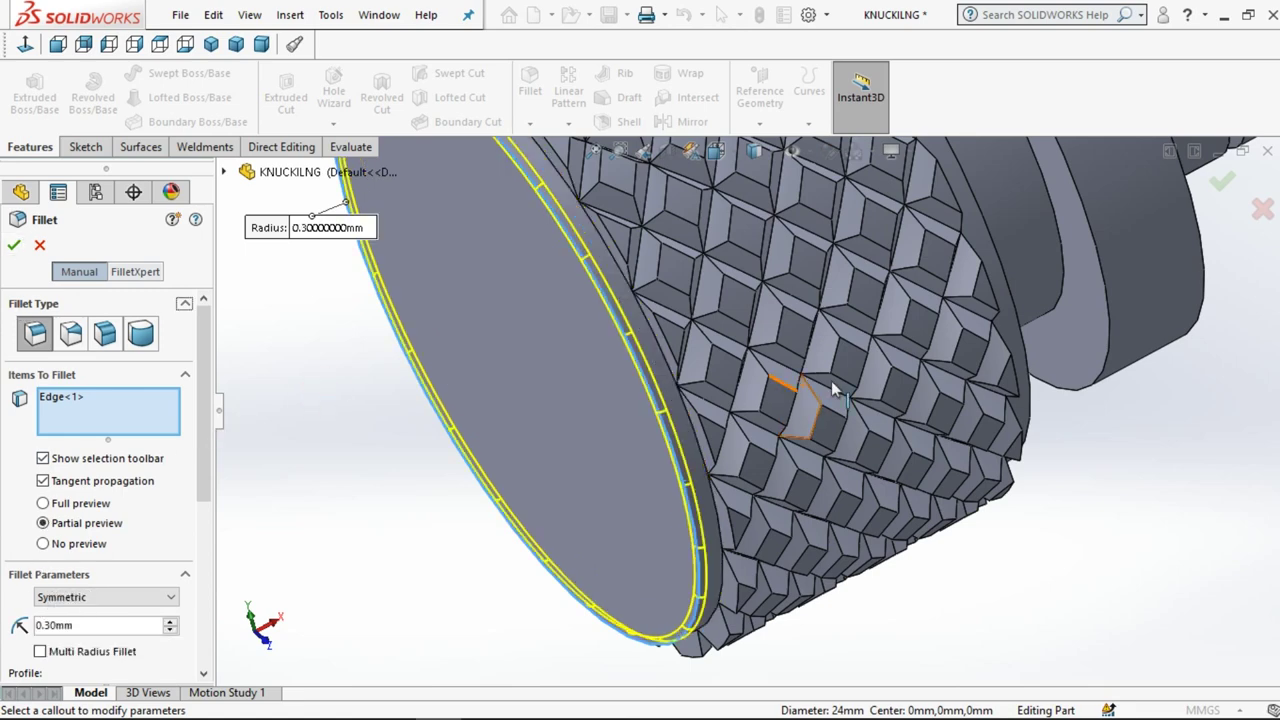
- Add the head's back edge and both collar edges to the fillet and accept it
click(1032, 370)
scroll(1040, 320, up, 3)
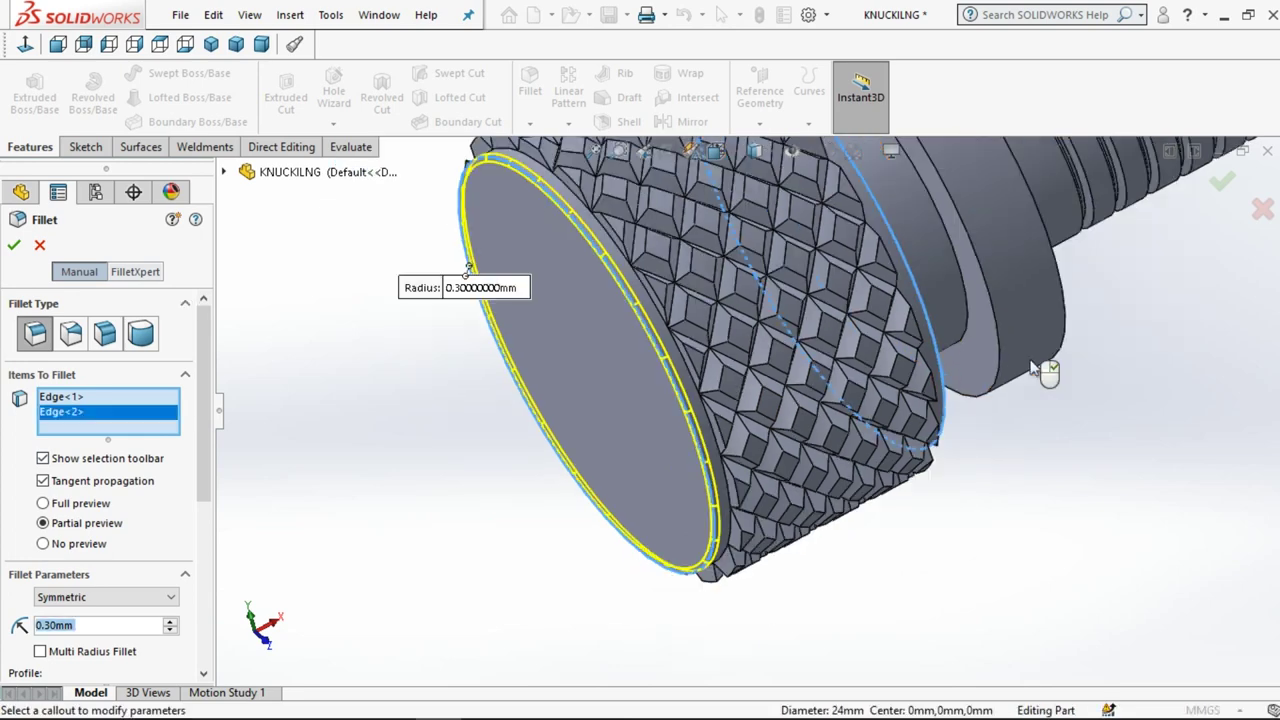
scroll(1043, 366, up, 3)
middle_drag(880, 370, 843, 428)
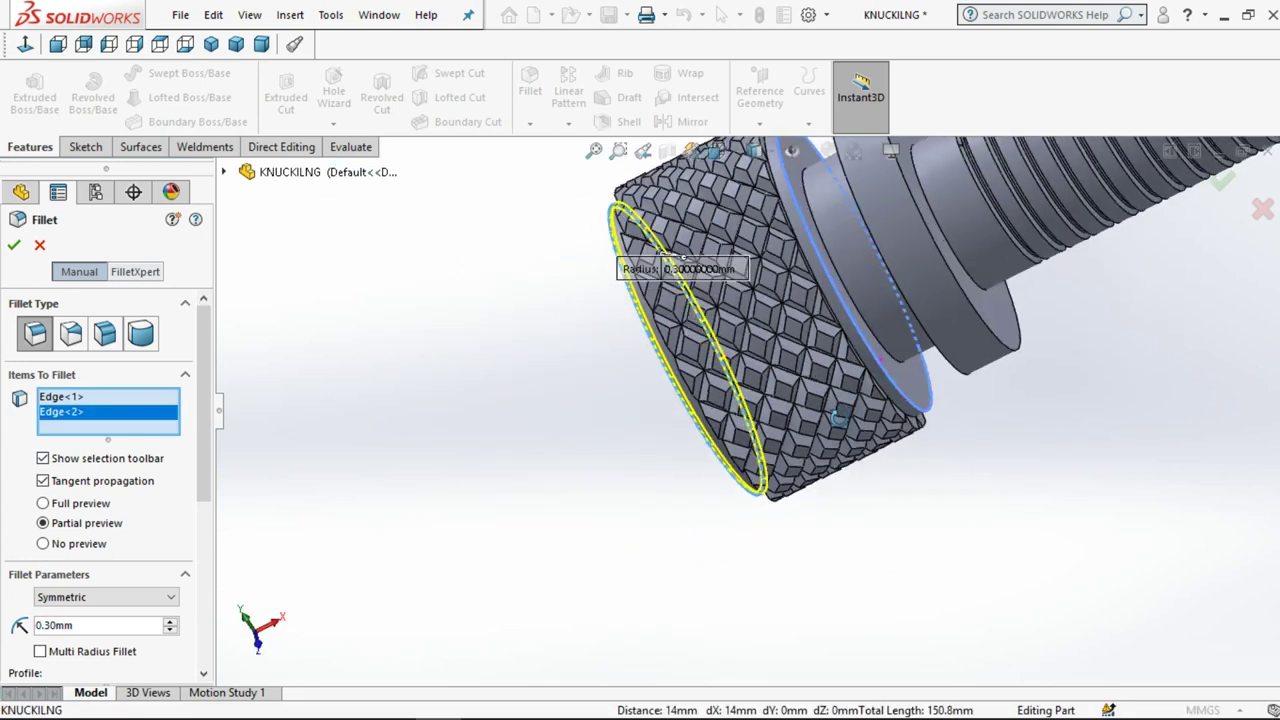
click(978, 320)
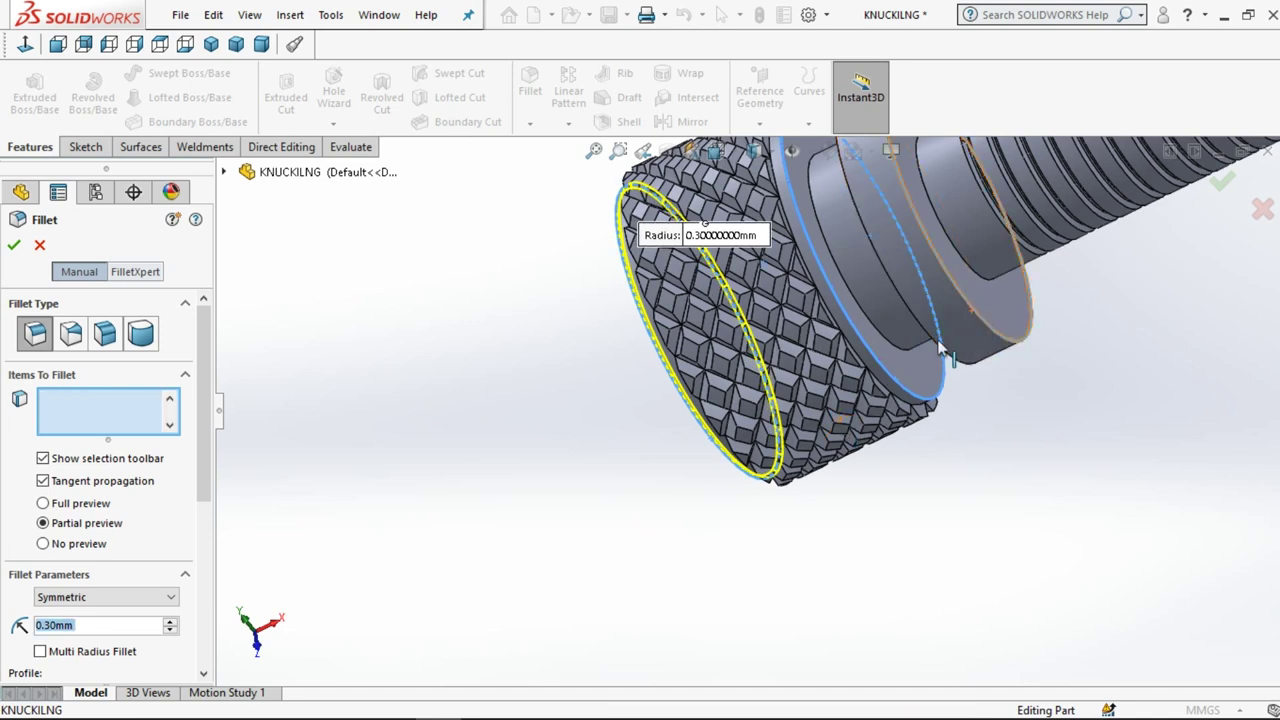
click(955, 370)
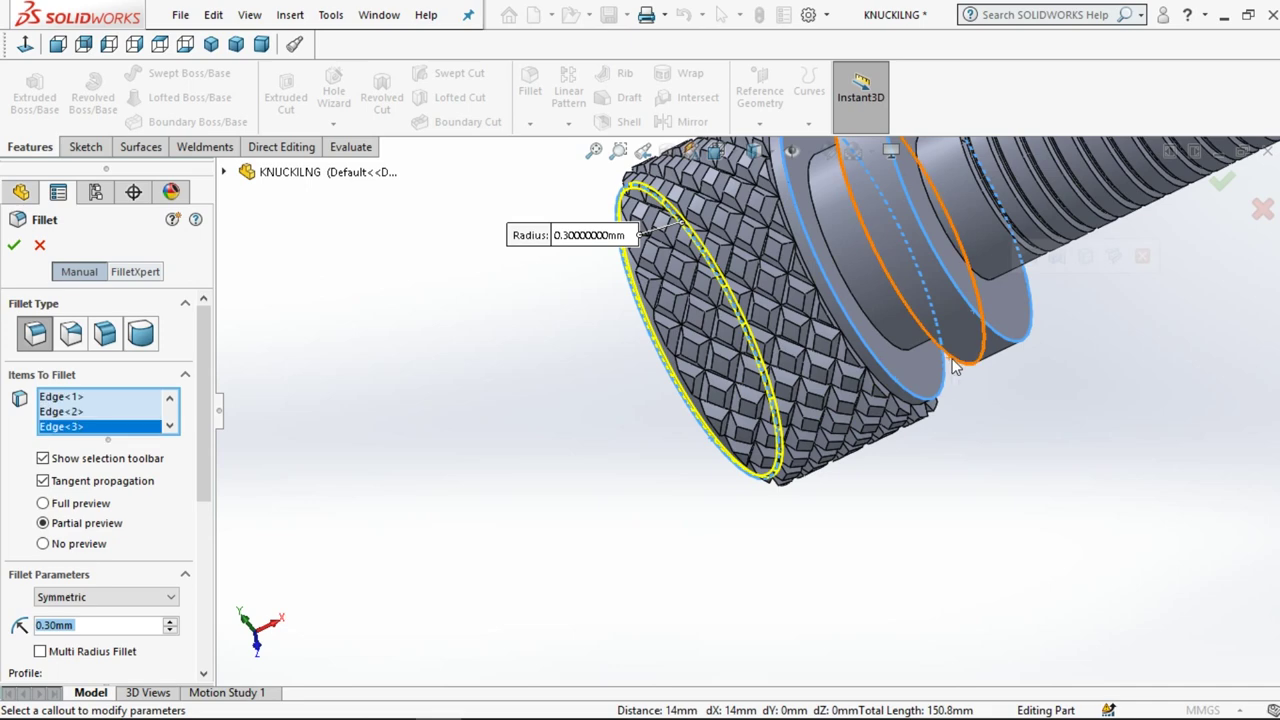
click(955, 370)
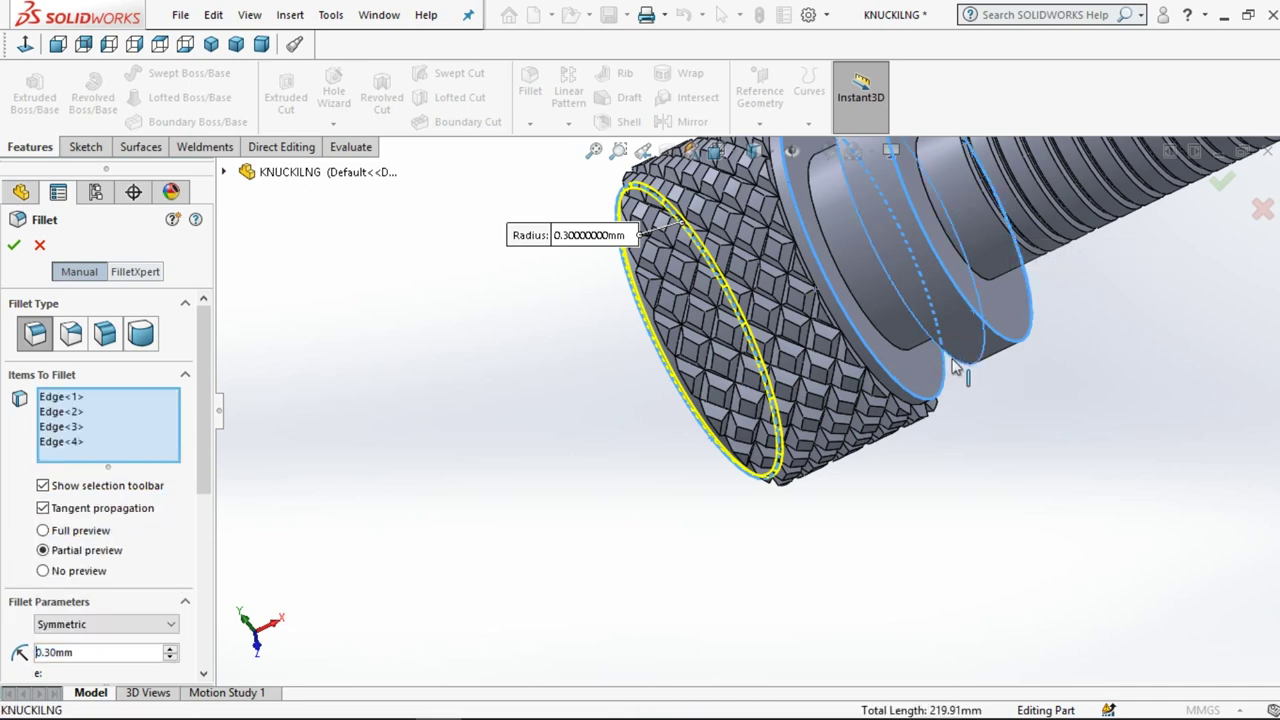
key(Right)
click(14, 245)
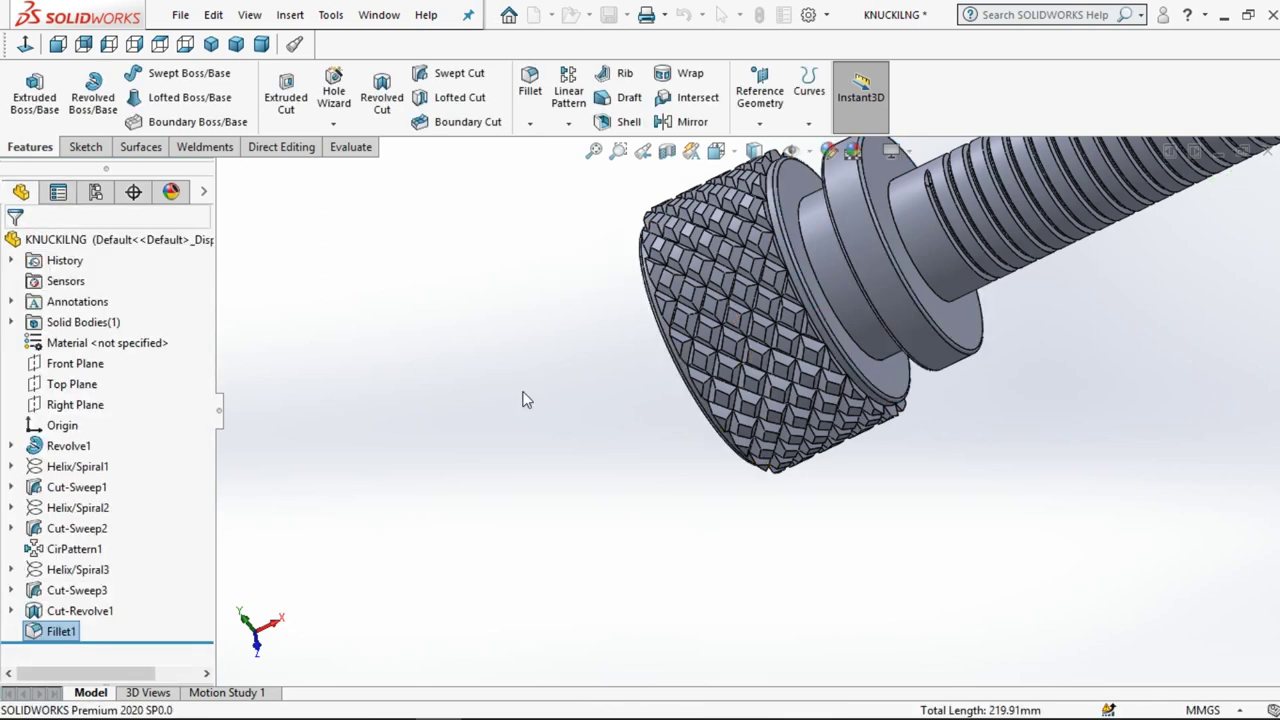
- Round the 16 mm head-to-collar edge with a 0.3 mm fillet, creating Fillet2
scroll(777, 360, down, 5)
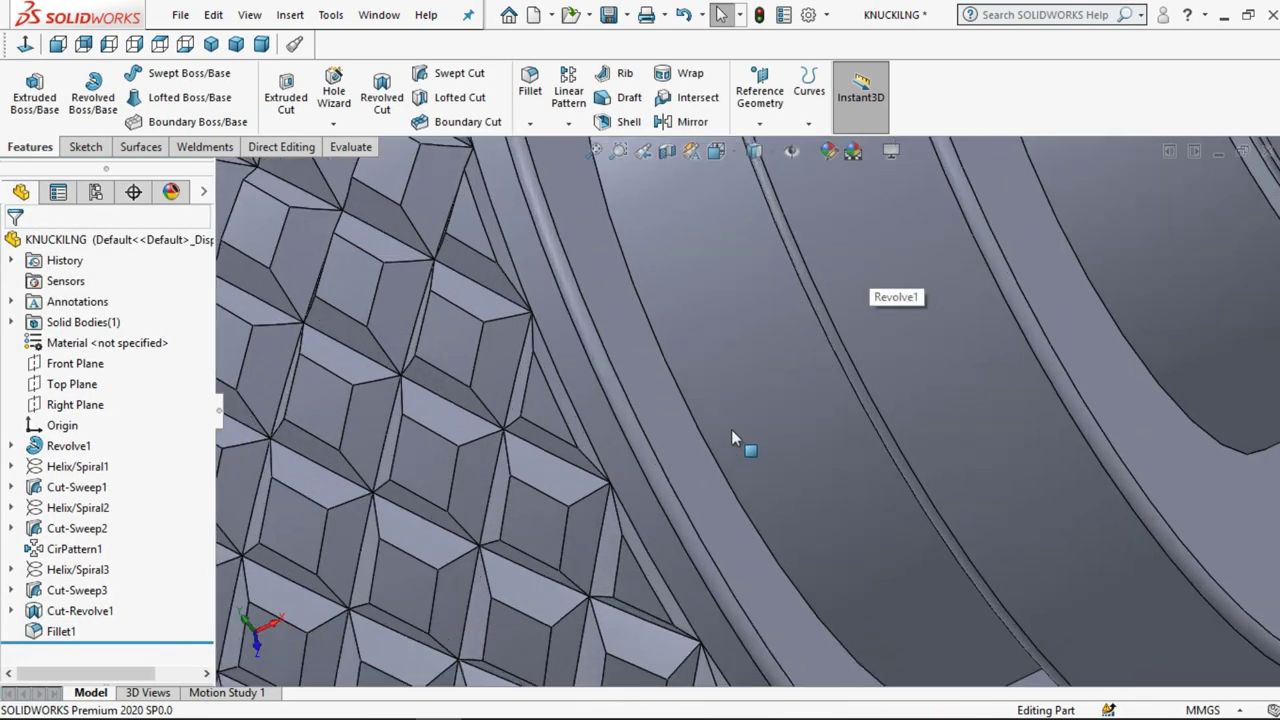
click(711, 452)
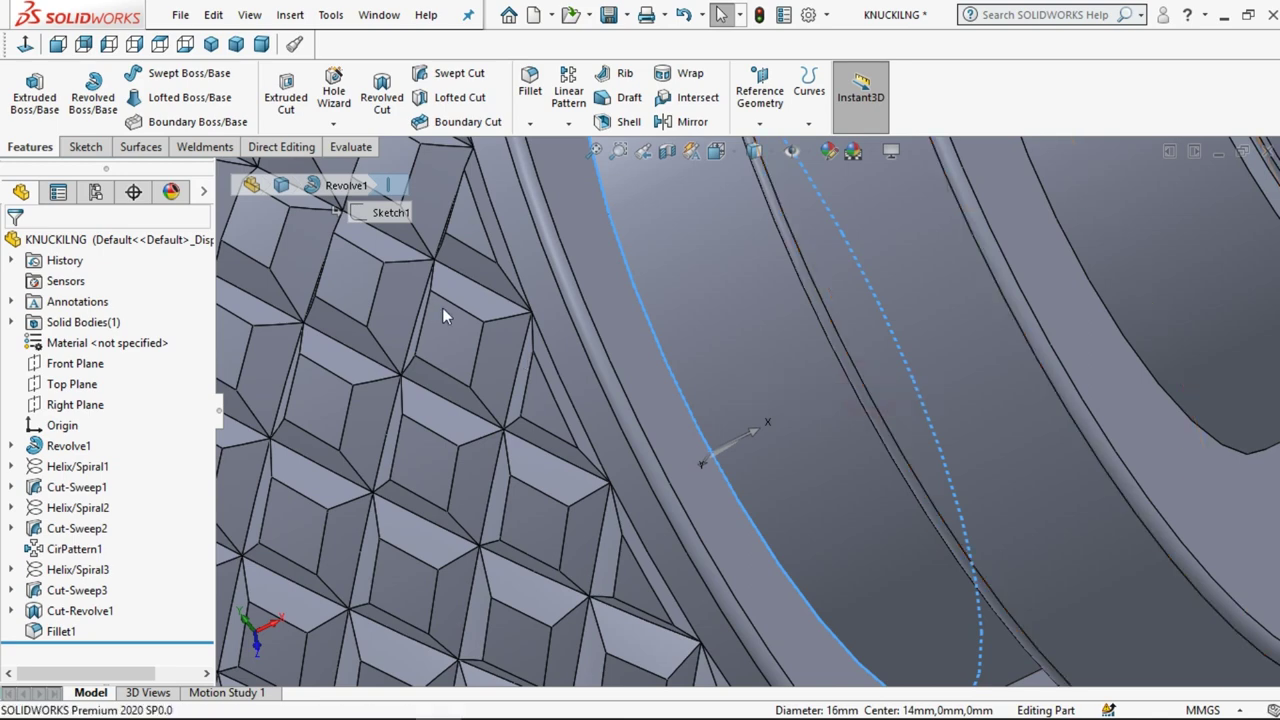
click(530, 90)
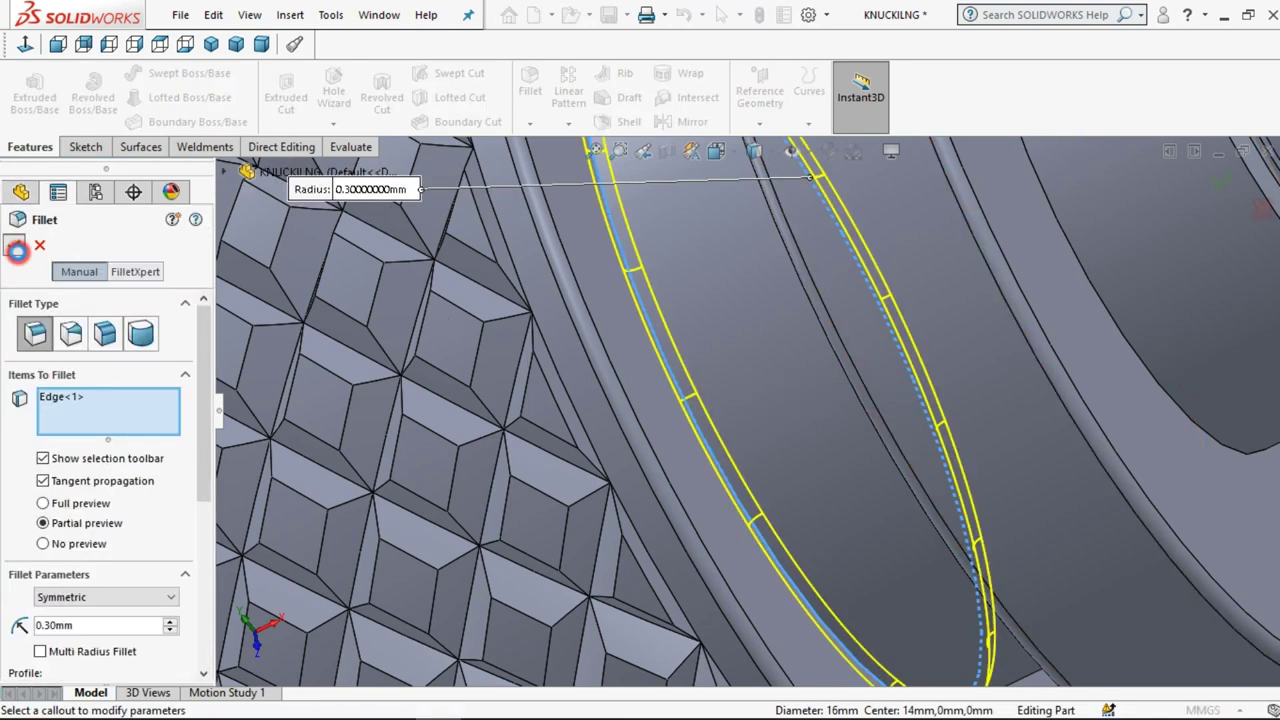
click(17, 250)
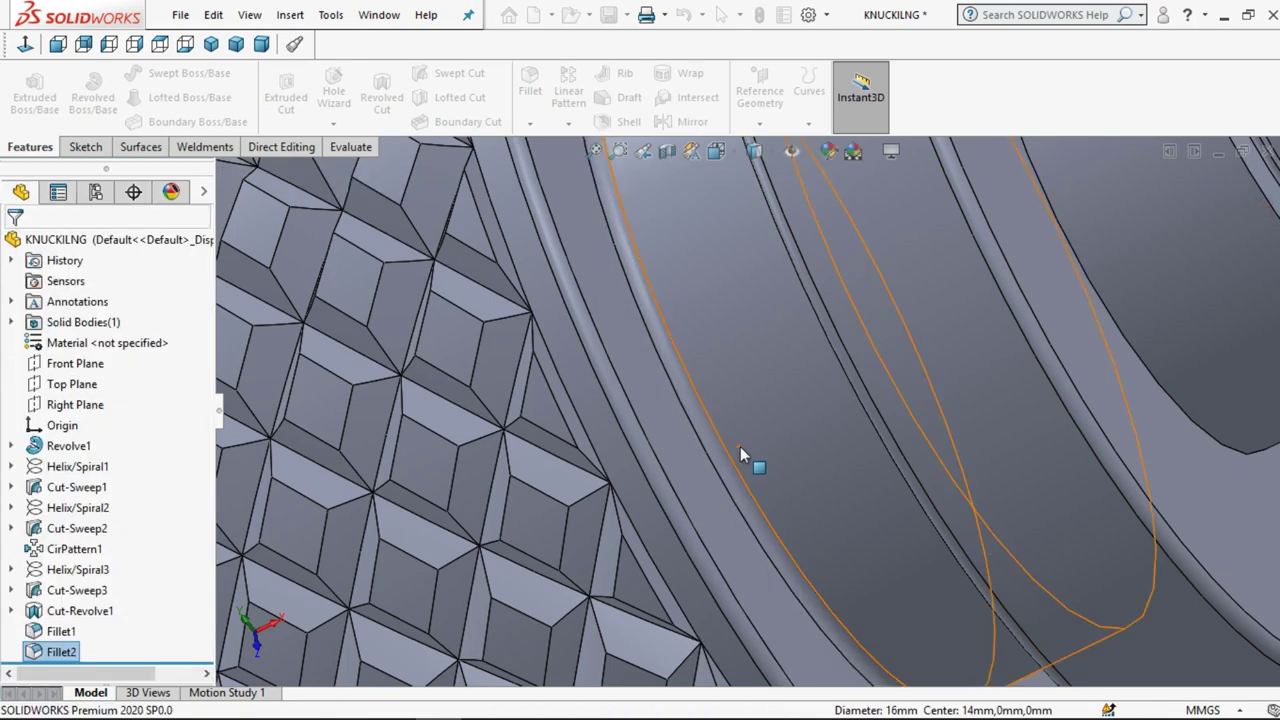
scroll(740, 446, up, 5)
scroll(740, 446, up, 5)
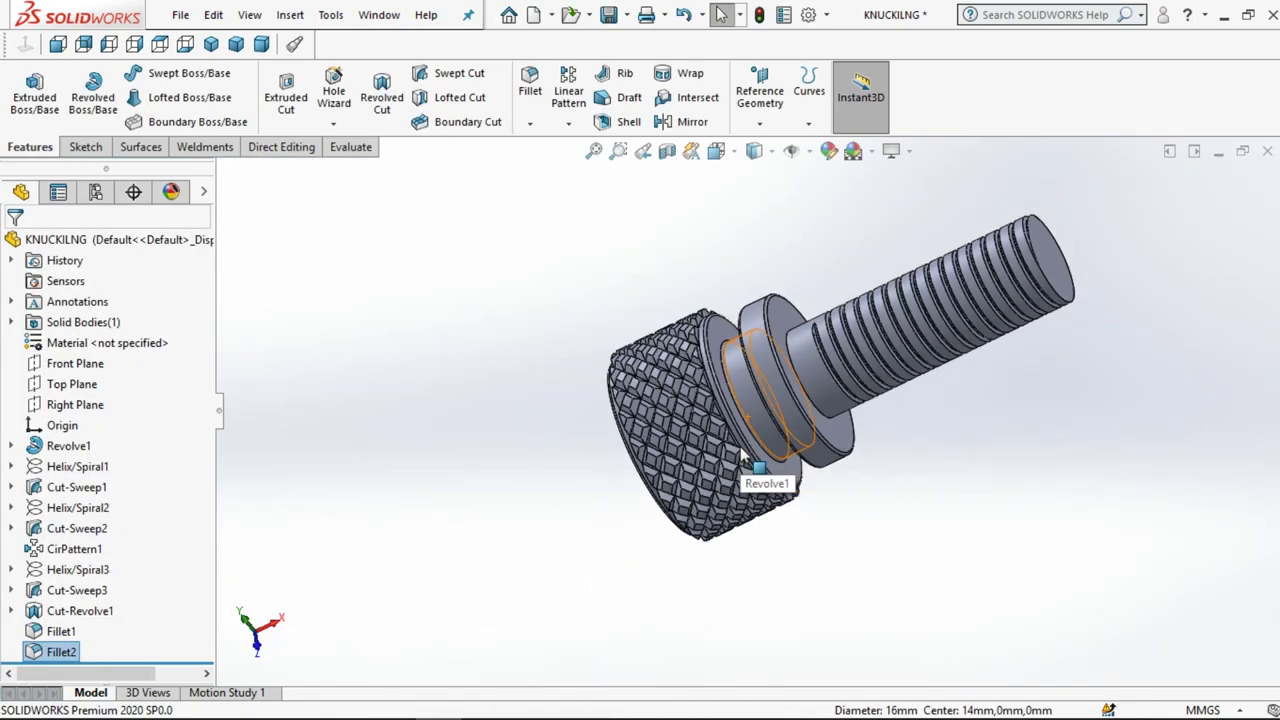
click(926, 517)
mouse_move(789, 531)
middle_down()
mouse_move(634, 260)
mouse_move(576, 513)
middle_up()
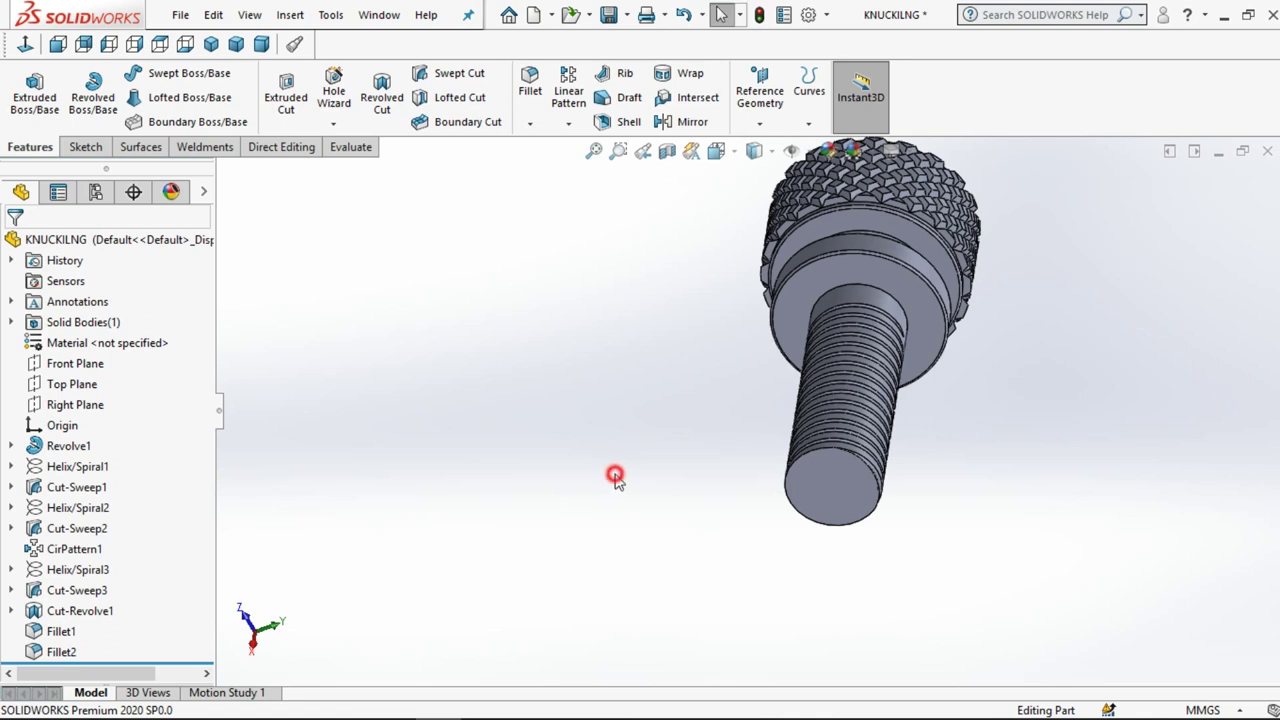
- Start a new sketch on the Front Plane, zoomed in on the shaft tip
click(62, 363)
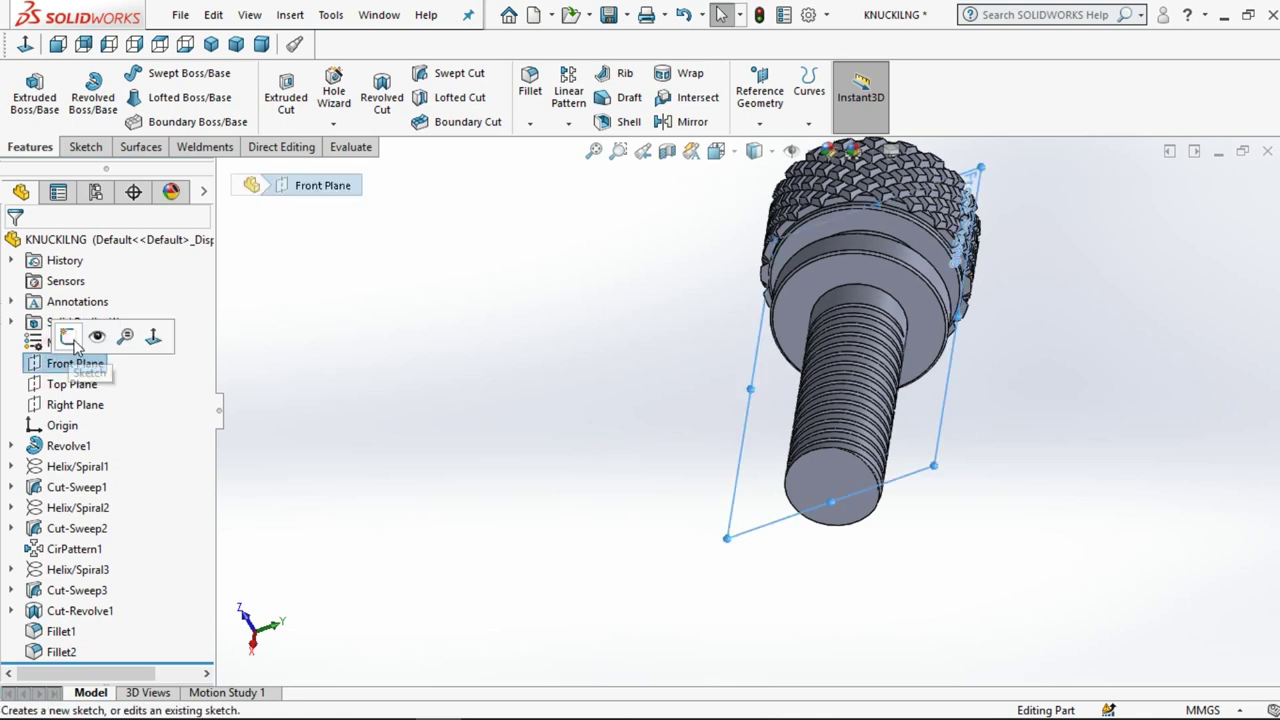
click(64, 337)
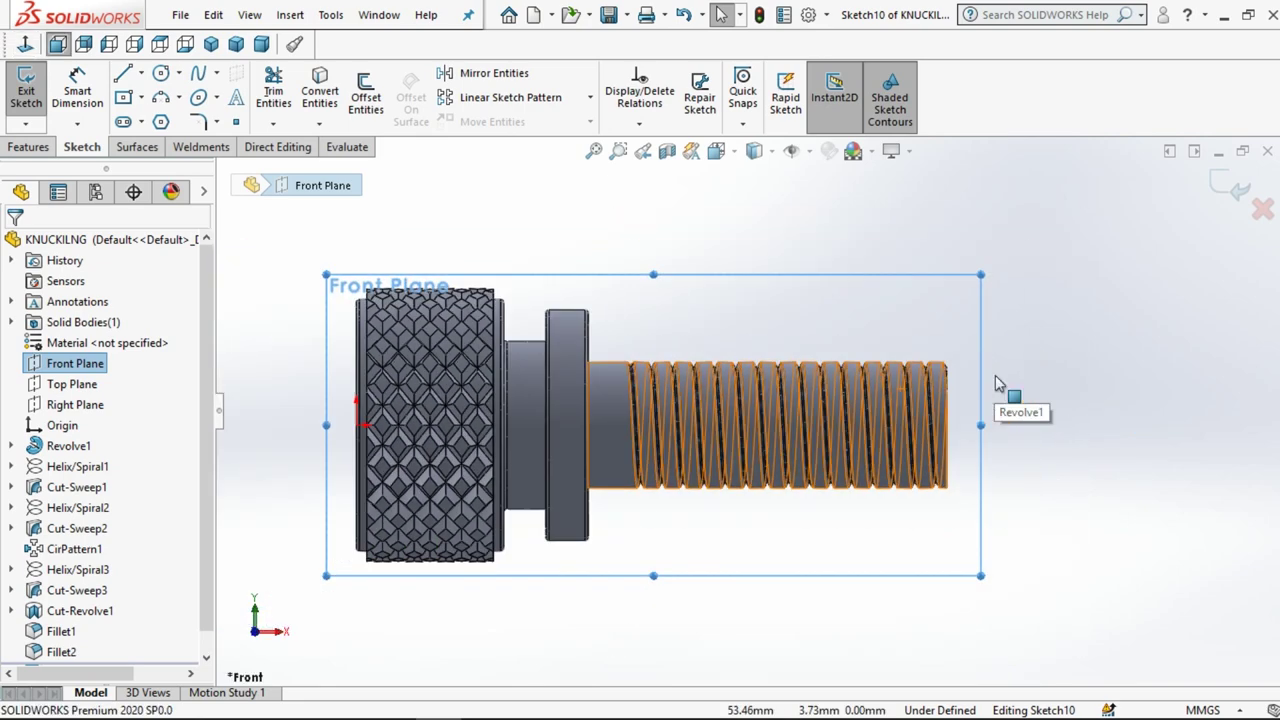
scroll(1030, 388, down, 1)
scroll(1030, 388, down, 1)
scroll(1030, 388, down, 1)
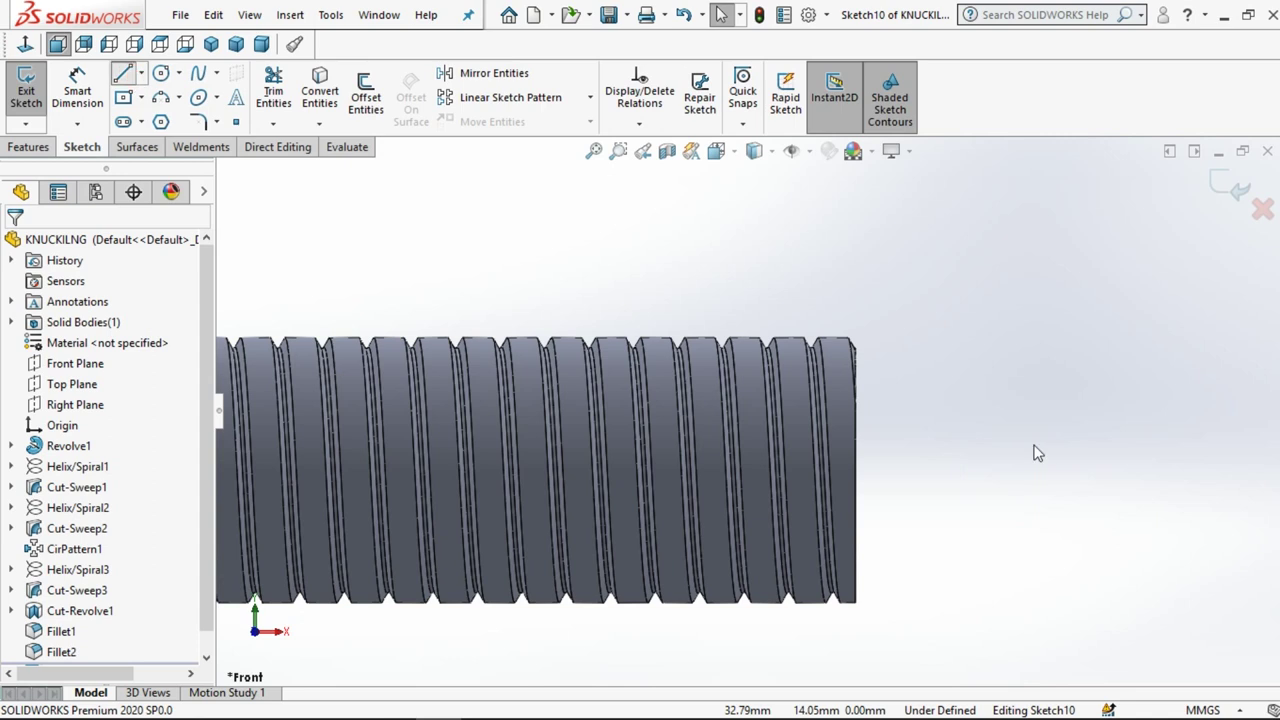
- Draw a slanted line from the thread's top edge to the end face, then a vertical line upward
key(l)
scroll(991, 451, down, 1)
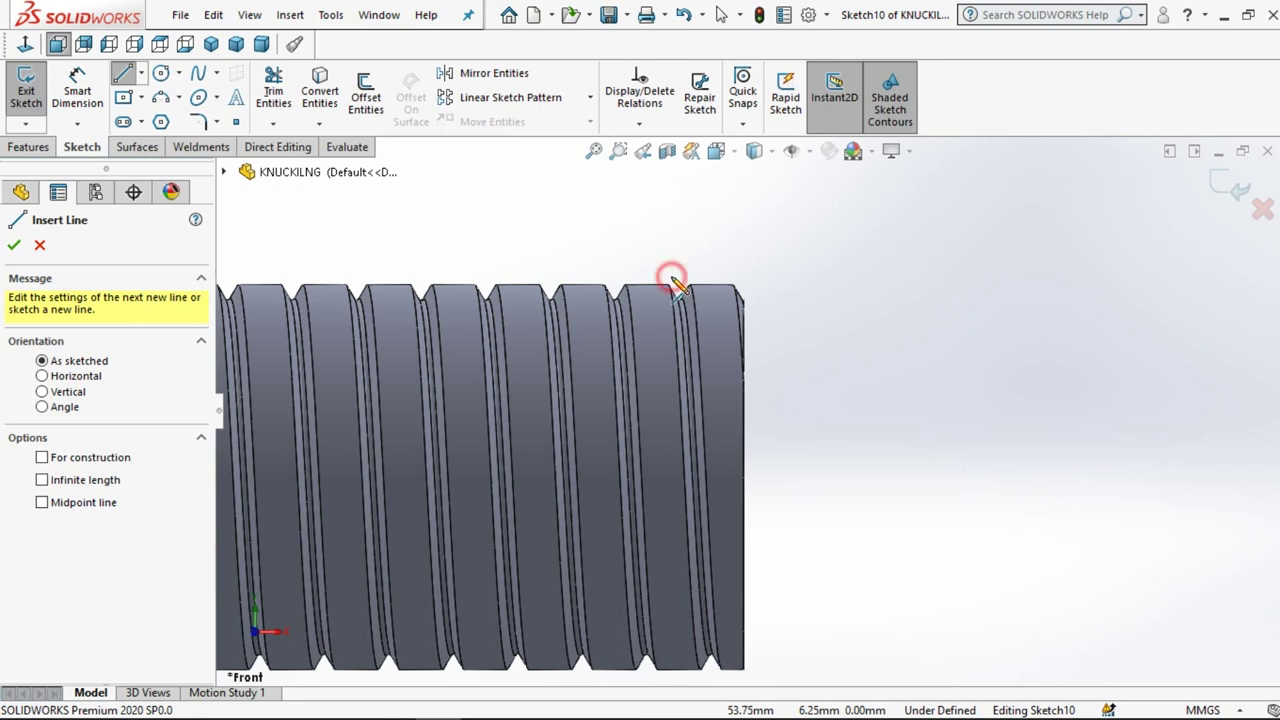
click(715, 375)
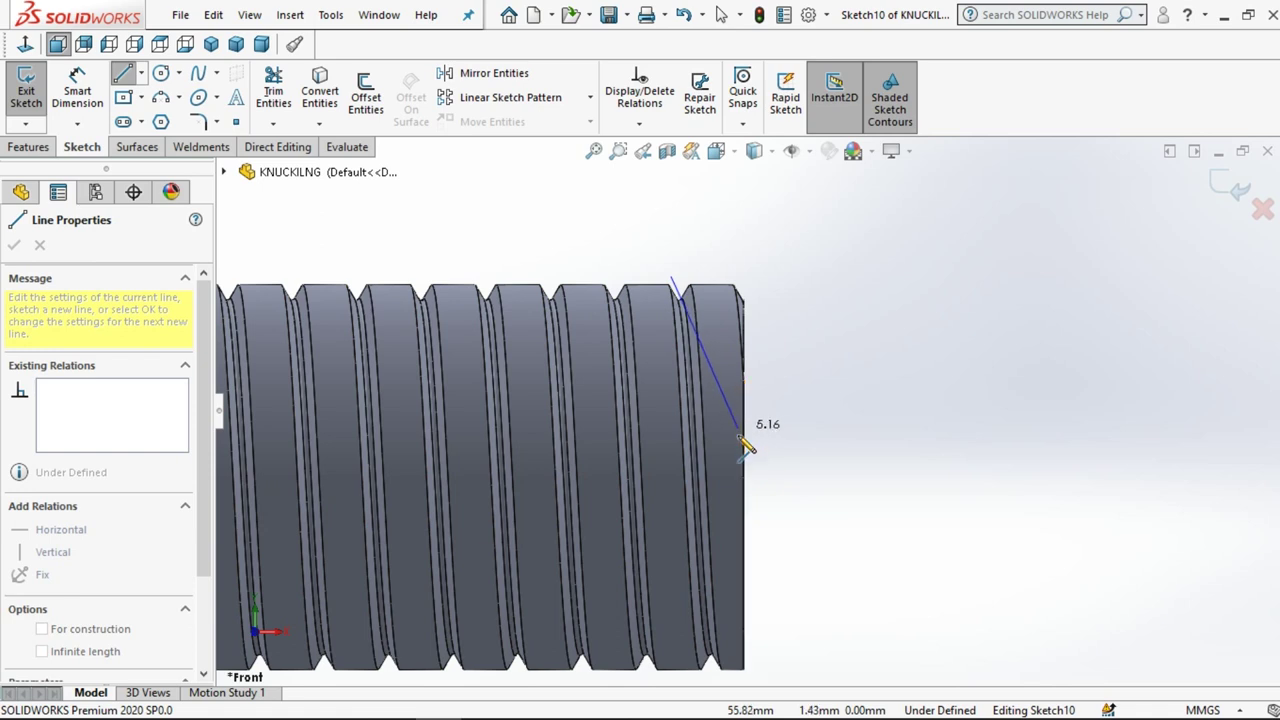
click(742, 436)
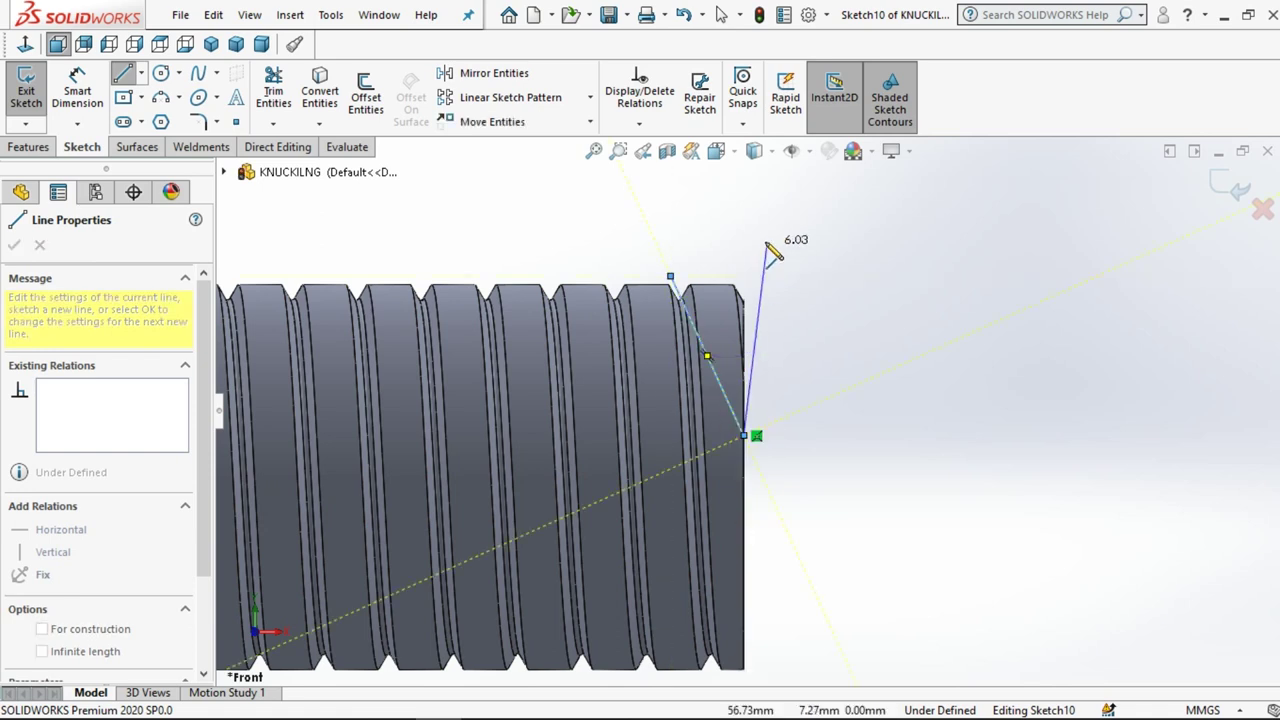
click(743, 224)
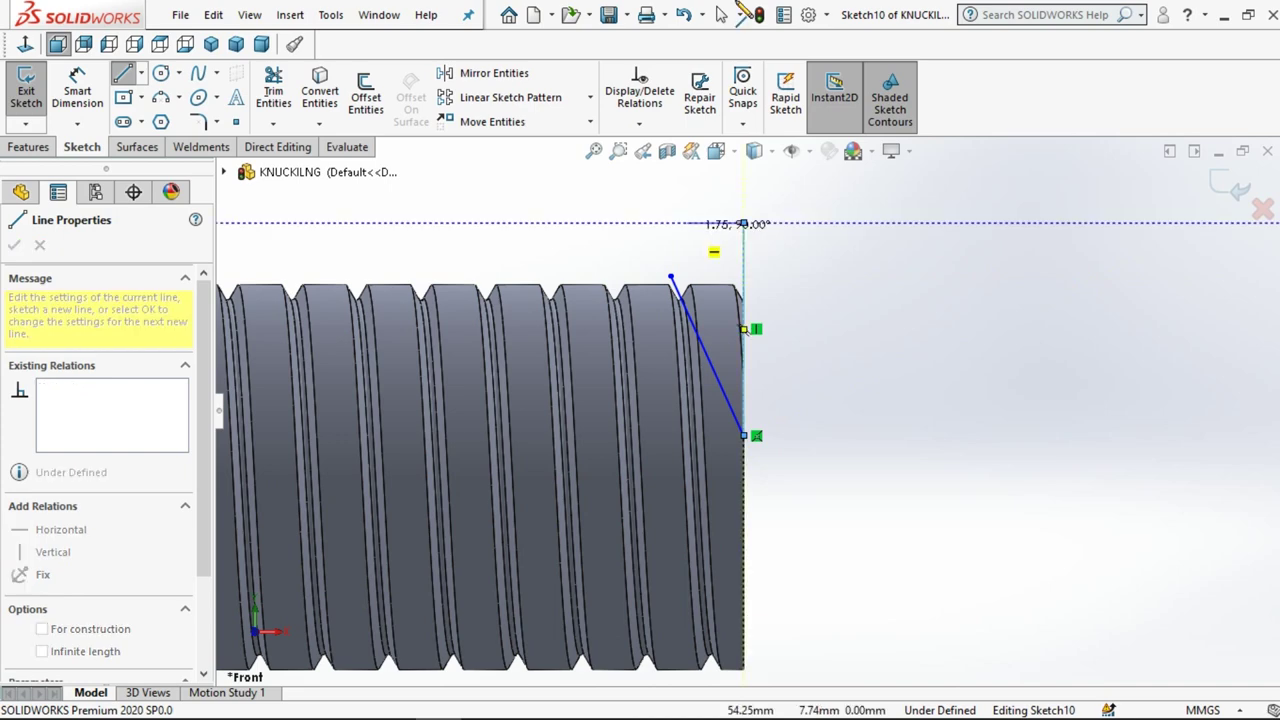
click(720, 15)
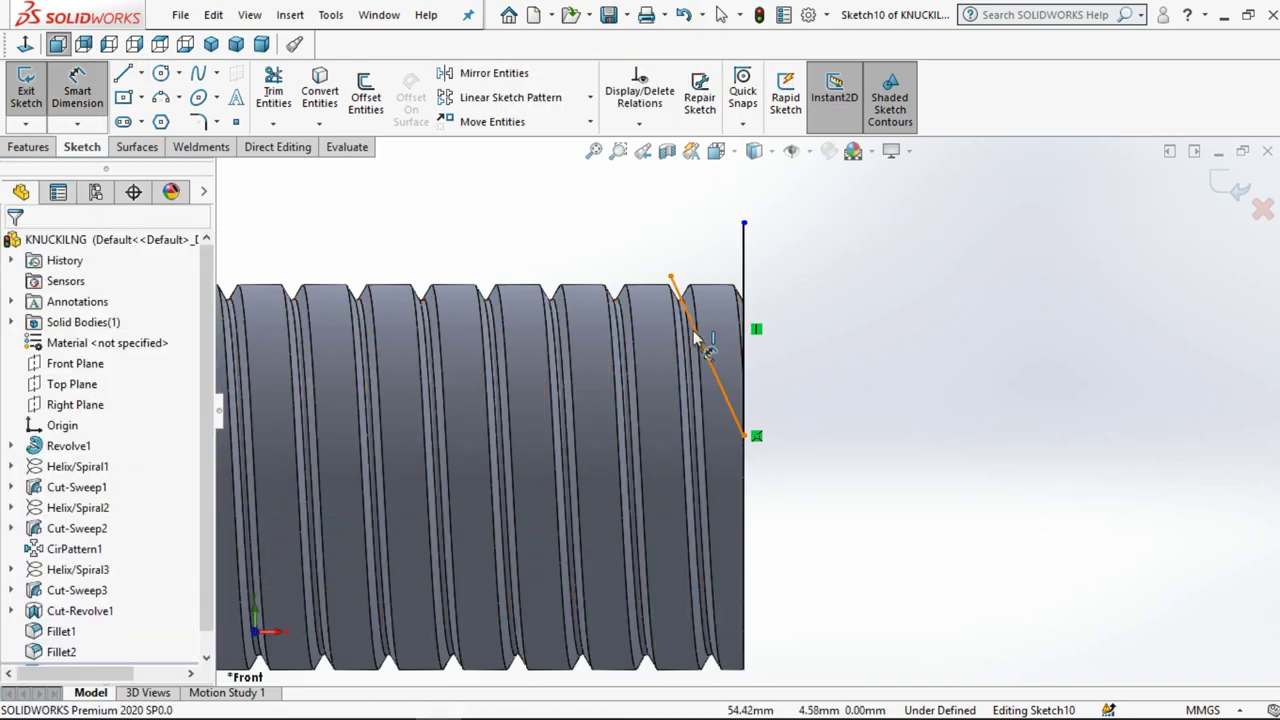
- Dimension the angle between the slanted and vertical lines as 10°
click(745, 268)
click(744, 255)
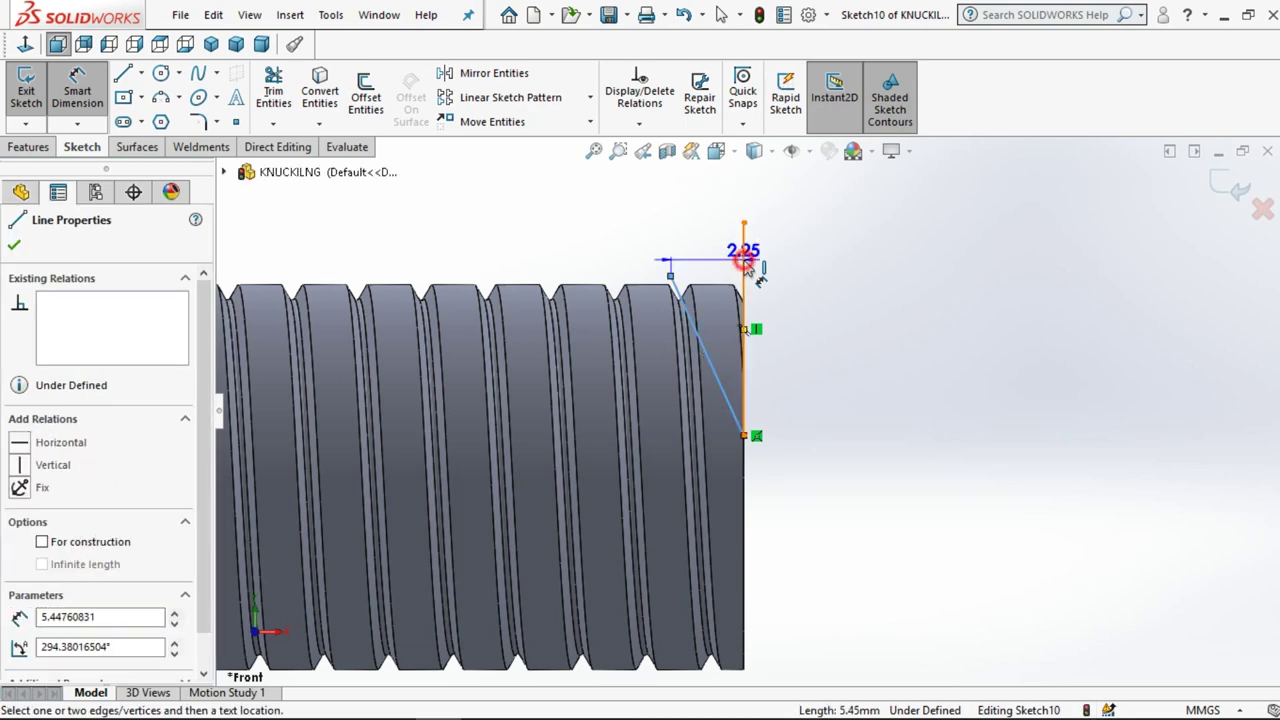
click(687, 210)
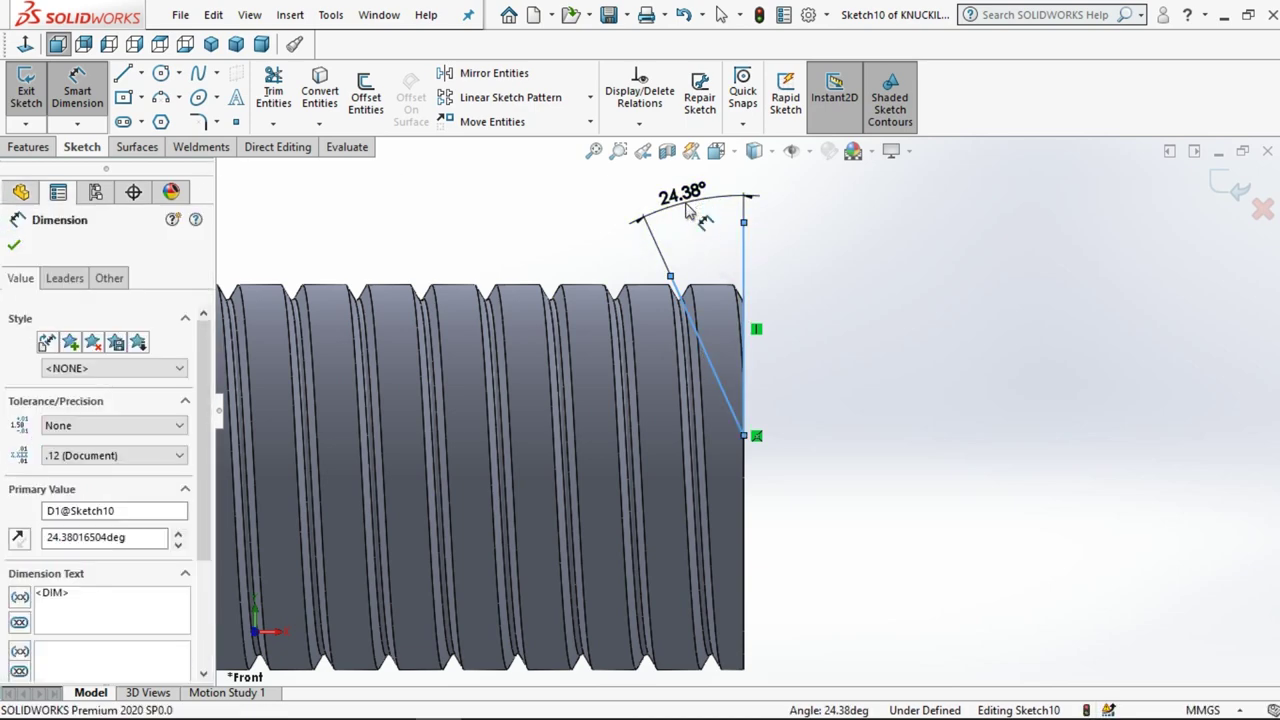
key(Return)
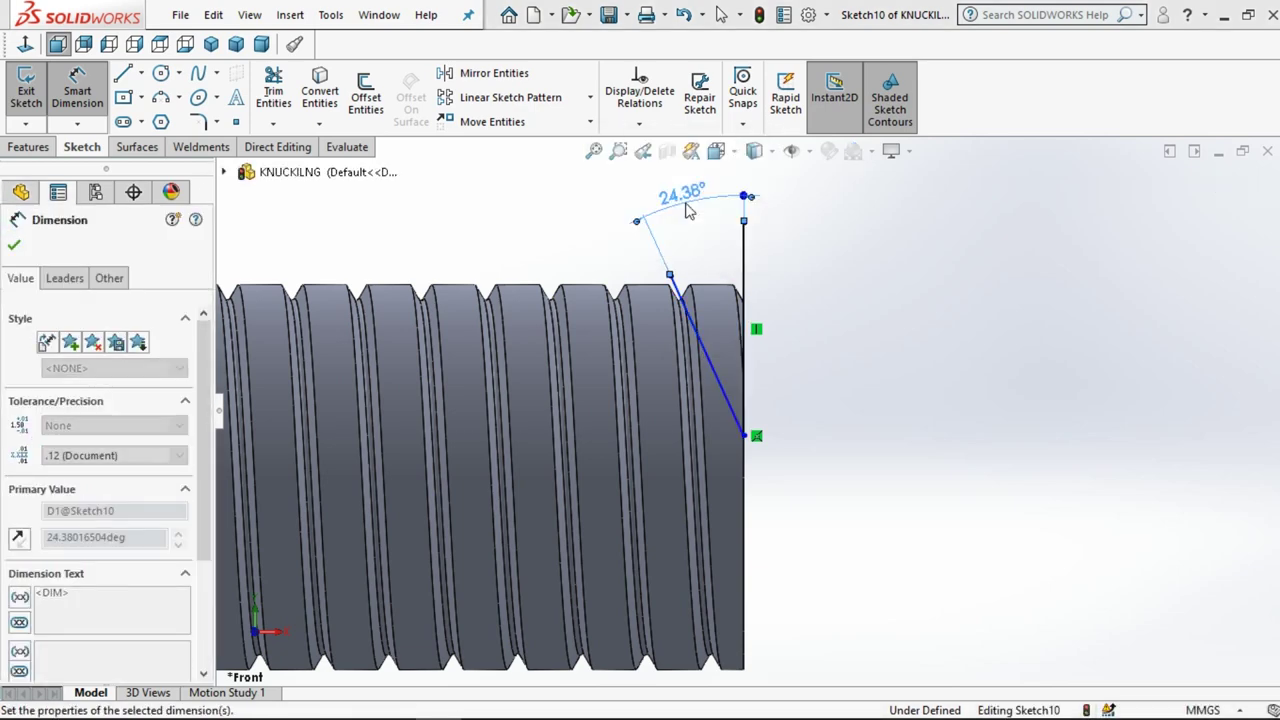
text(10)
key(Return)
click(538, 187)
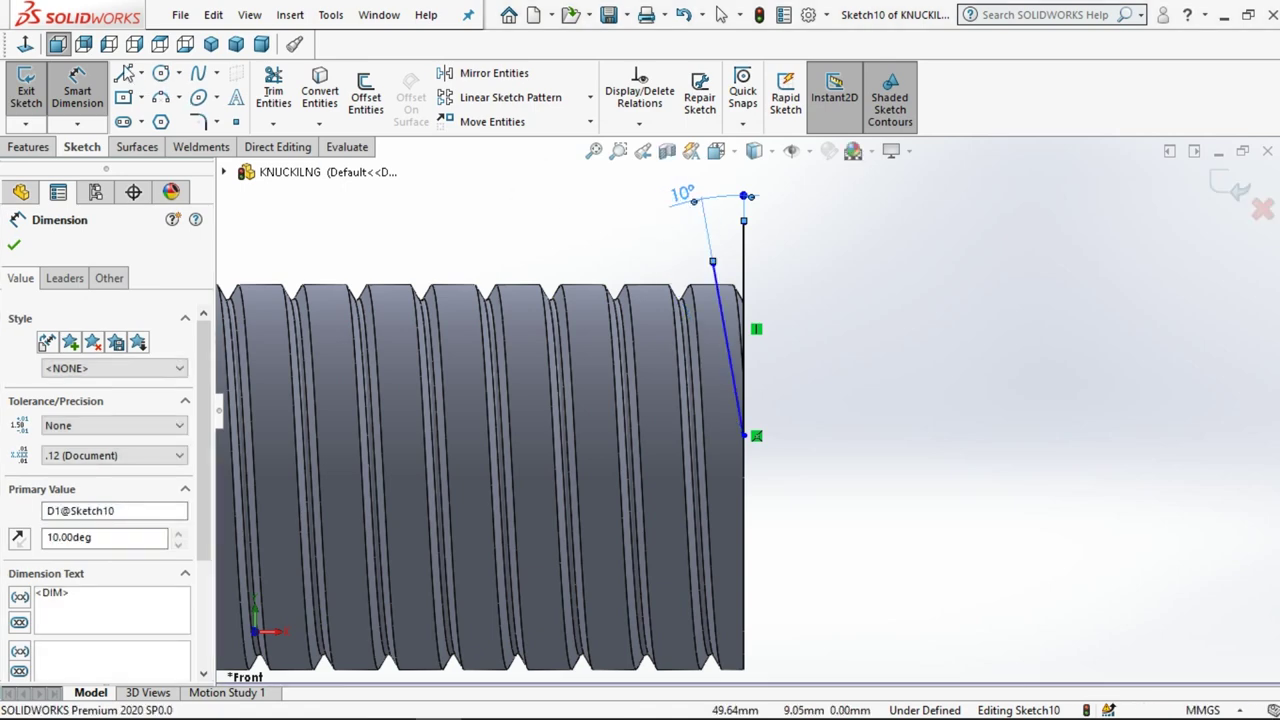
- Join the two lines' top endpoints with a line to close the triangular profile
key(l)
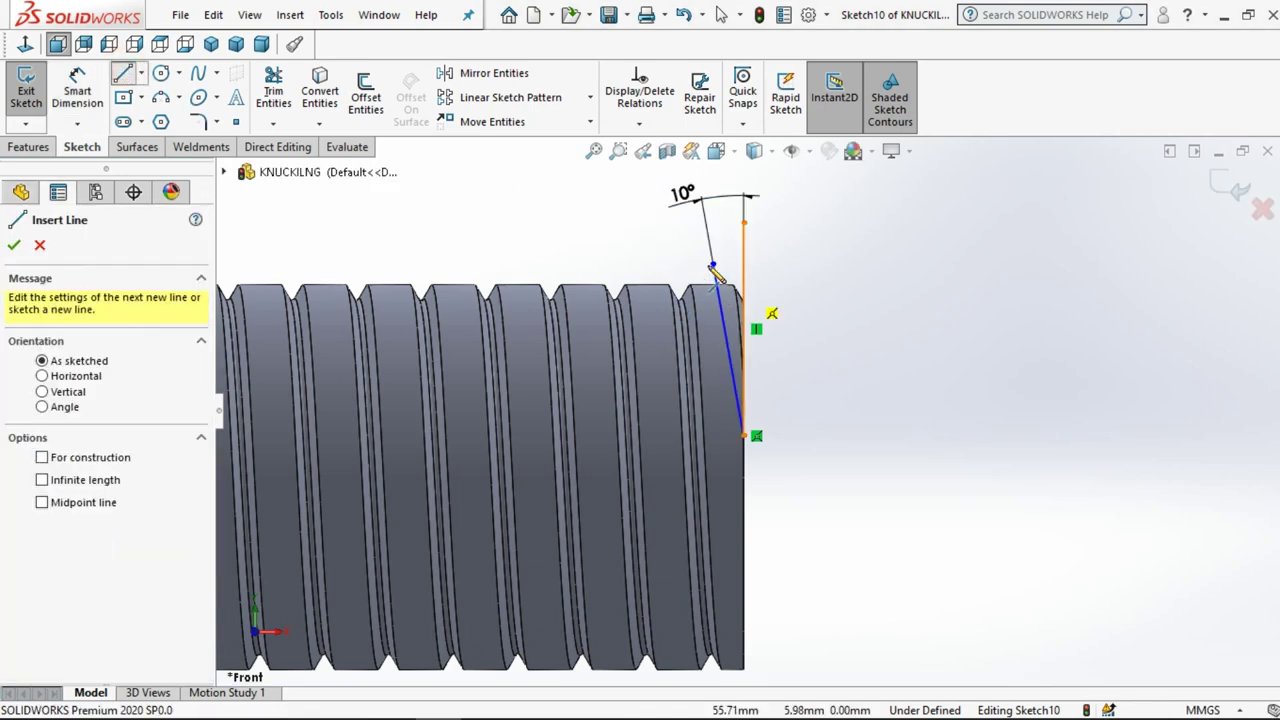
click(712, 264)
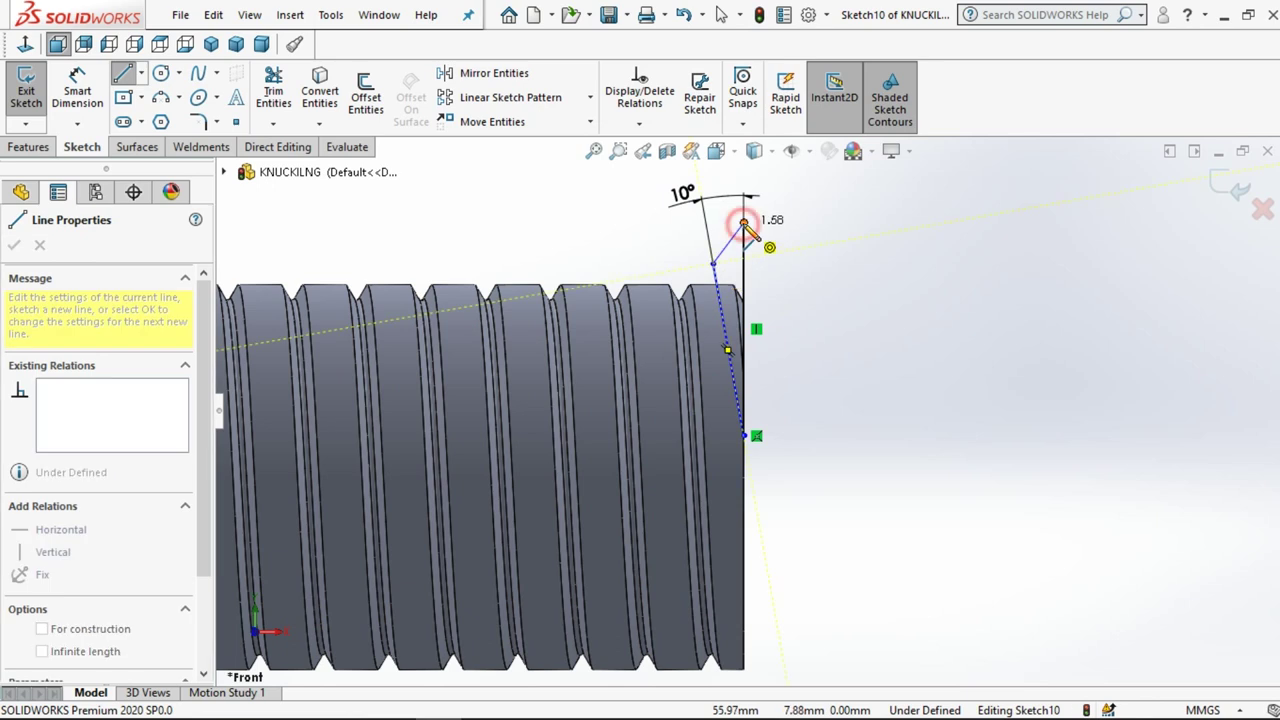
click(743, 222)
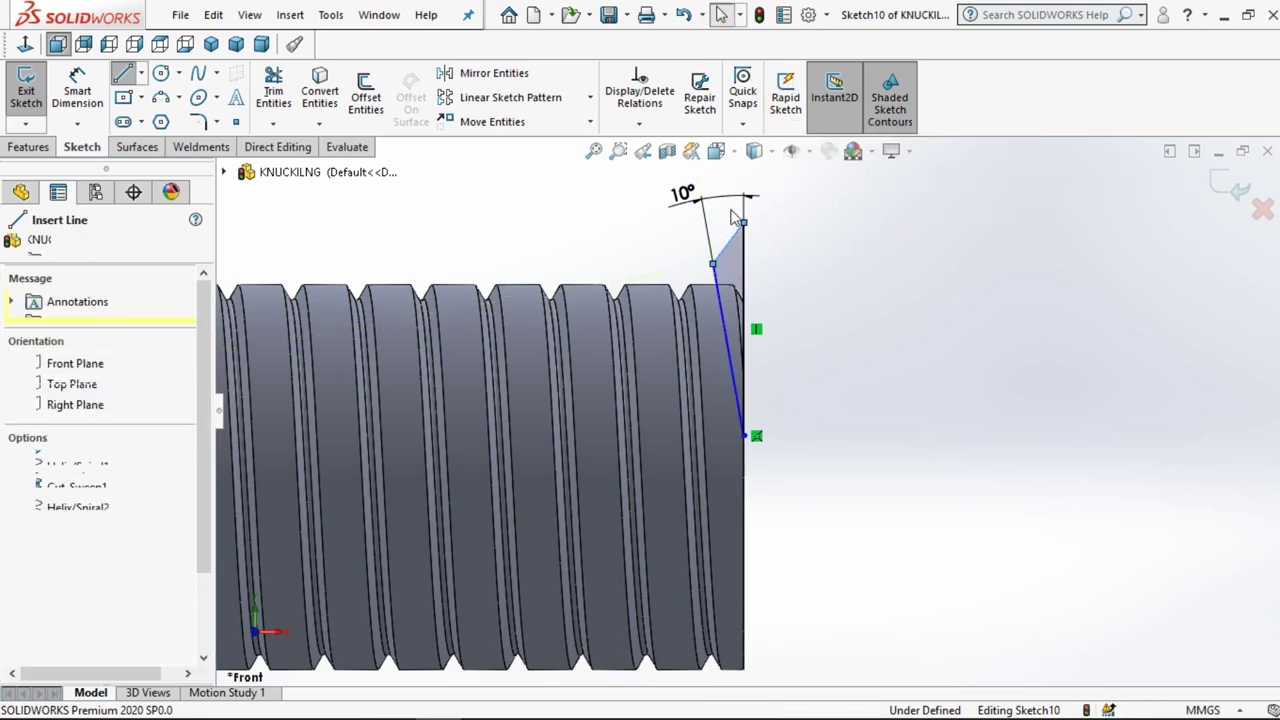
click(77, 88)
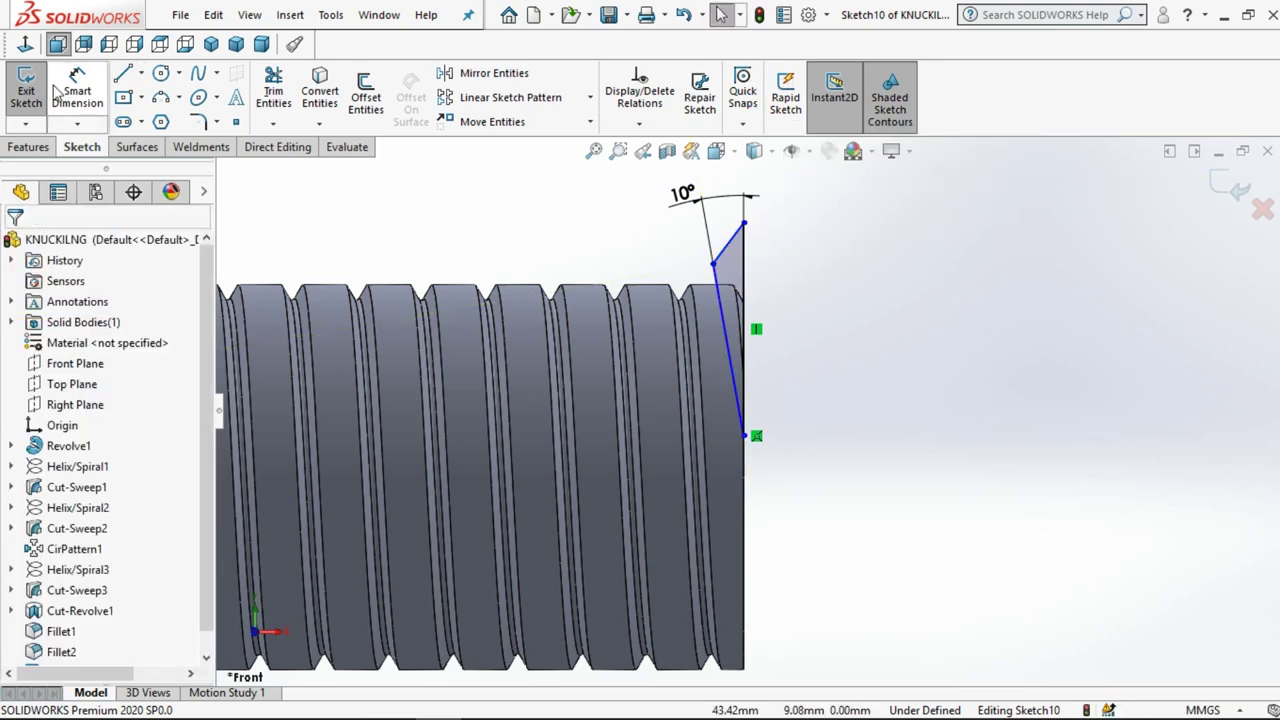
click(743, 435)
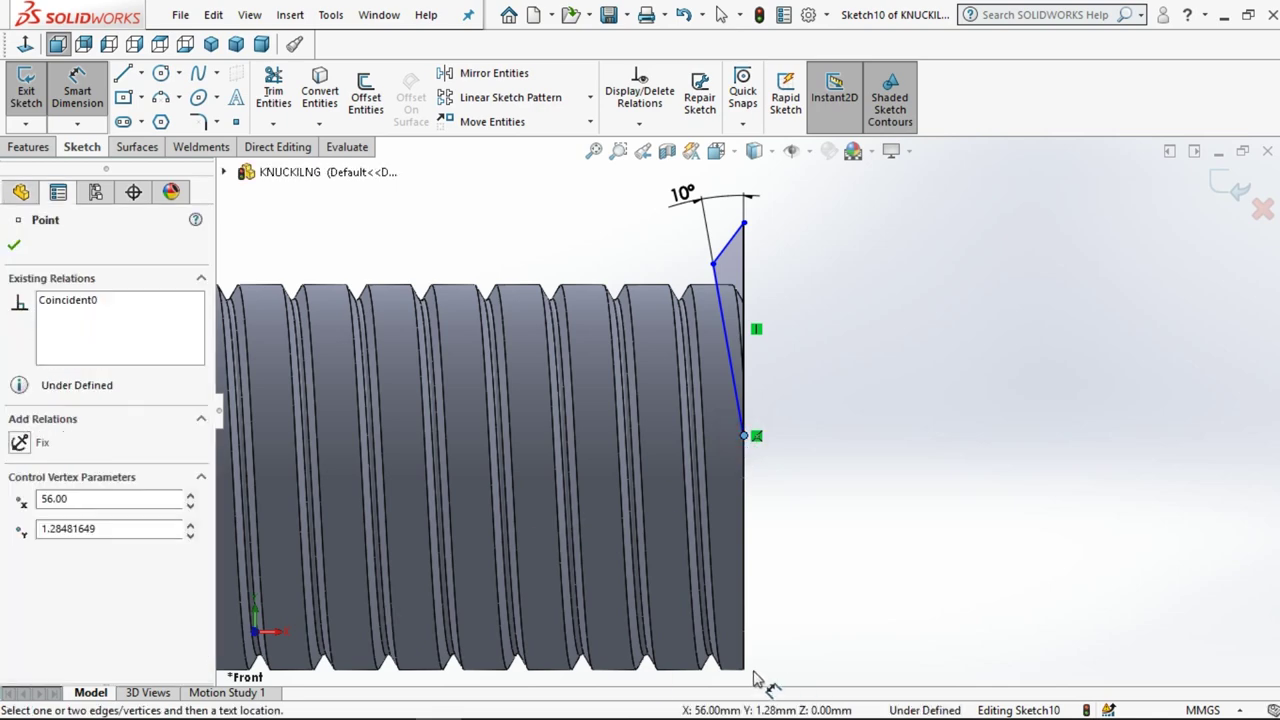
scroll(741, 514, down, 5)
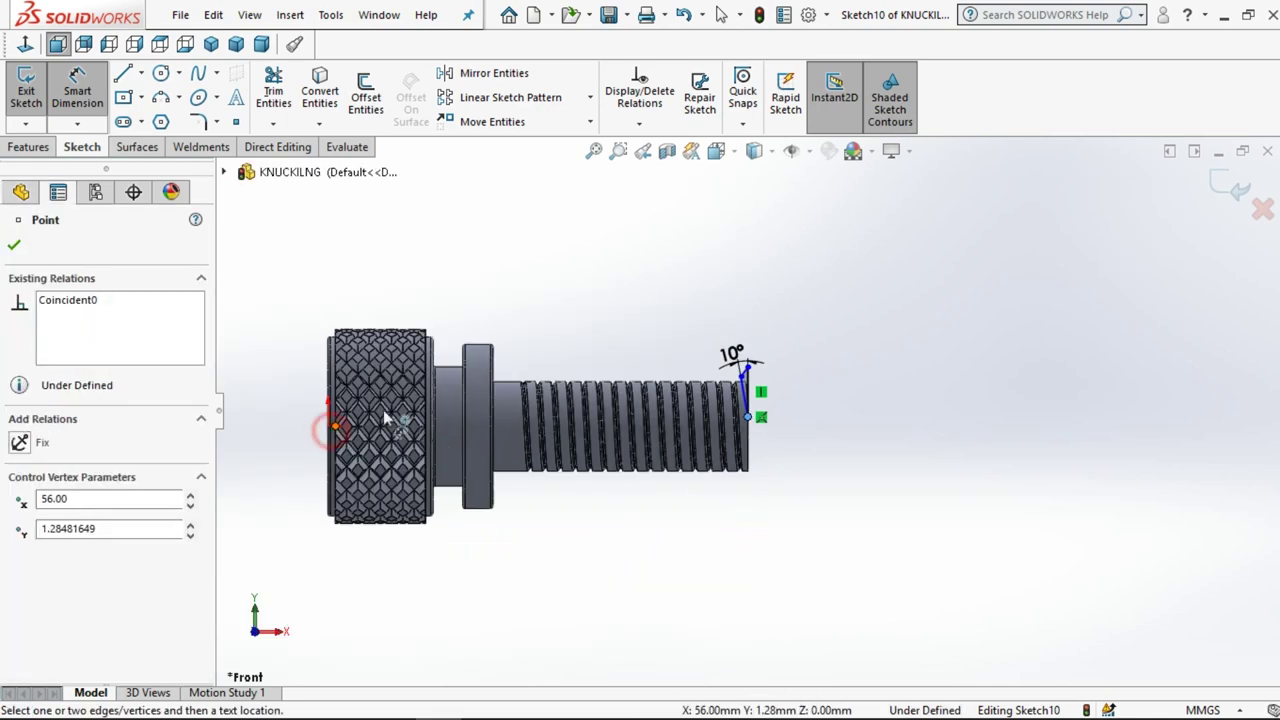
- Measure the profile's bottom corner to the origin (56.01 mm) without keeping the dimension
click(335, 425)
scroll(680, 425, up, 5)
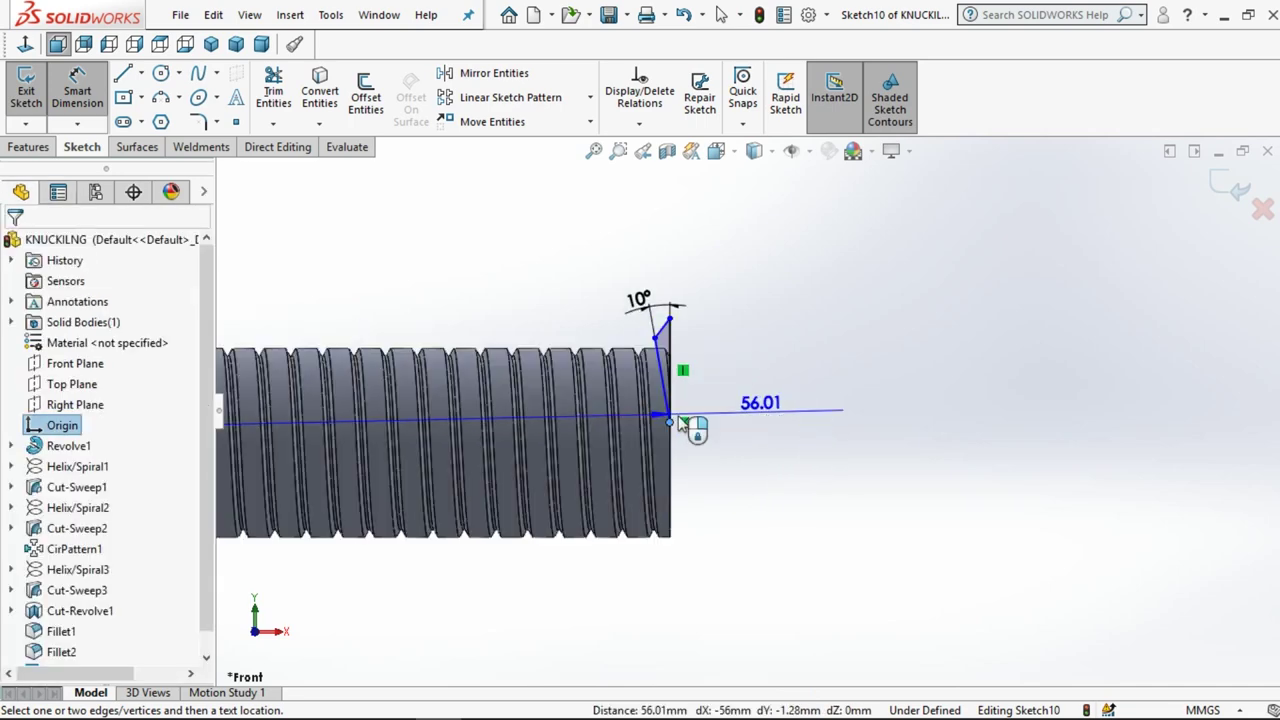
scroll(680, 422, up, 2)
scroll(700, 390, up, 2)
scroll(700, 388, up, 1)
scroll(695, 386, up, 2)
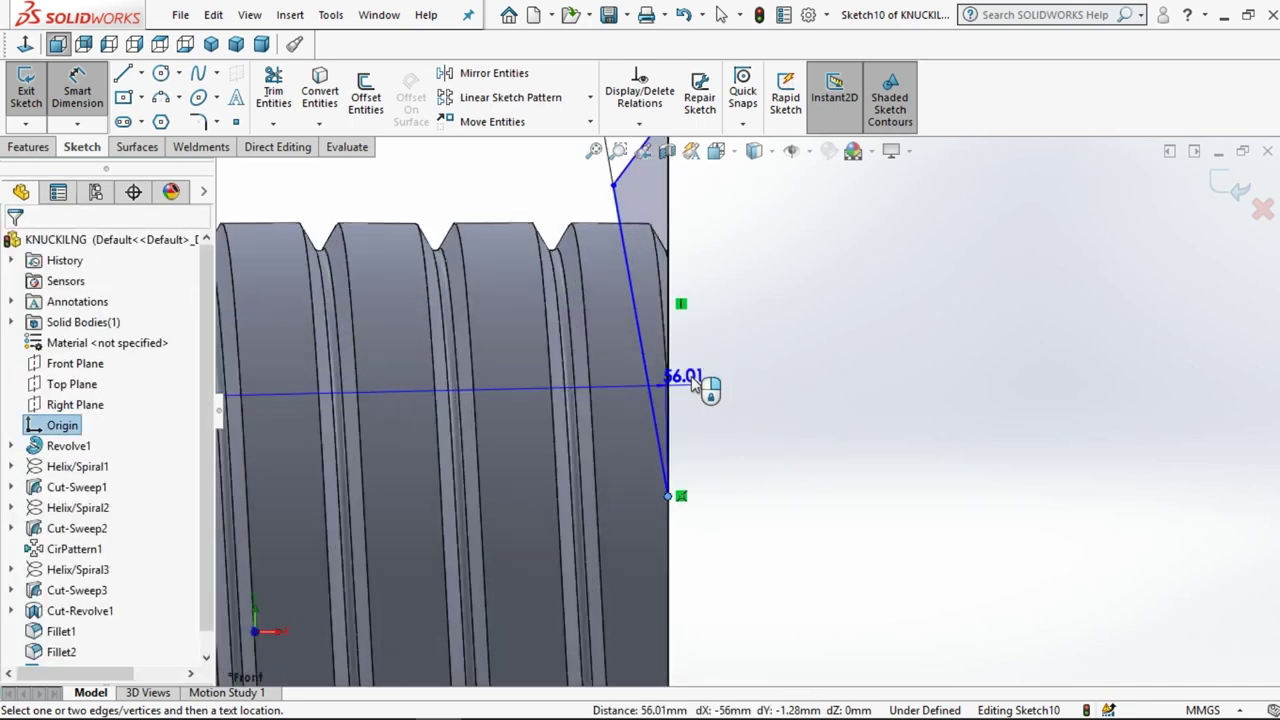
scroll(700, 385, down, 2)
click(828, 367)
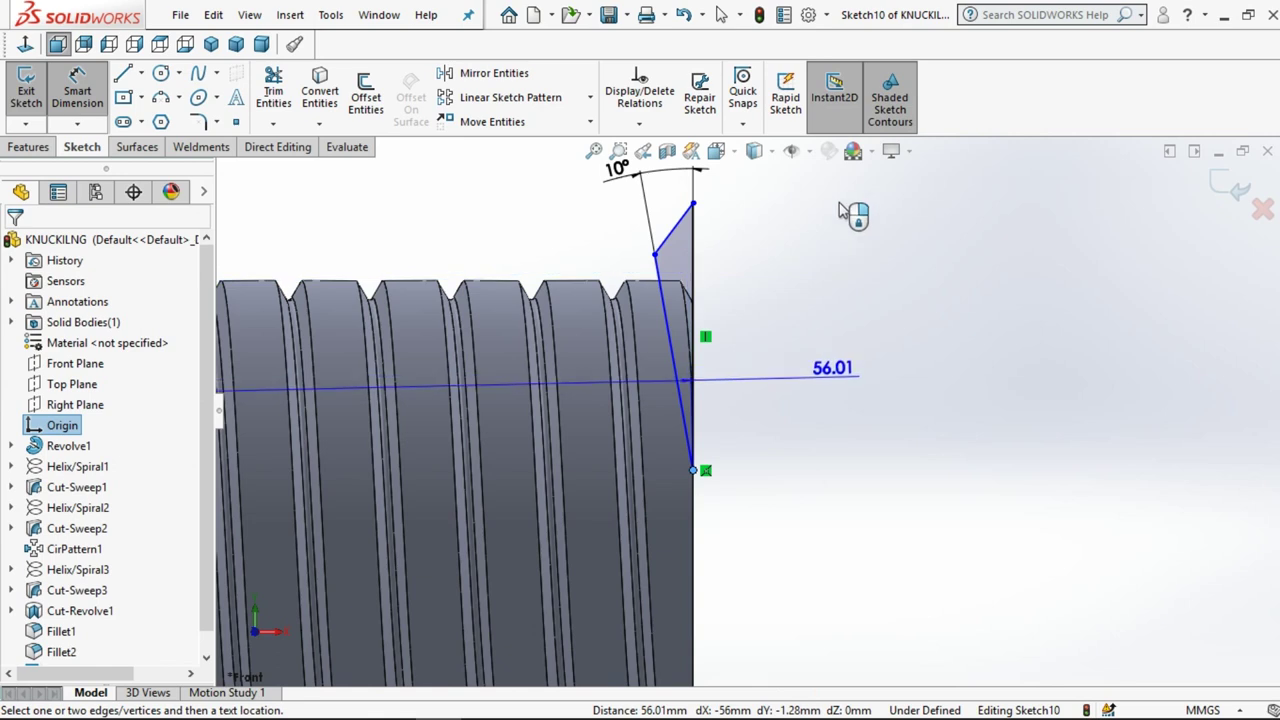
click(718, 17)
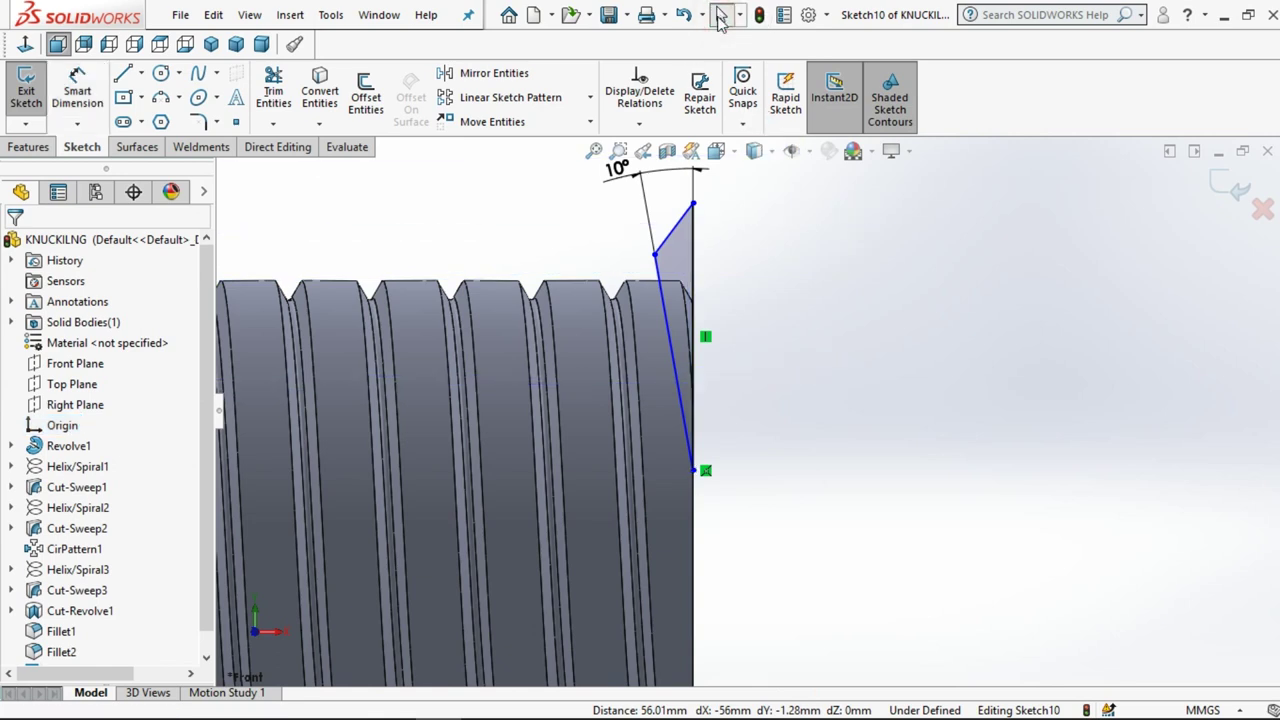
- Switch to the Features tab and then back to the Sketch tab
click(27, 147)
scroll(499, 325, up, 3)
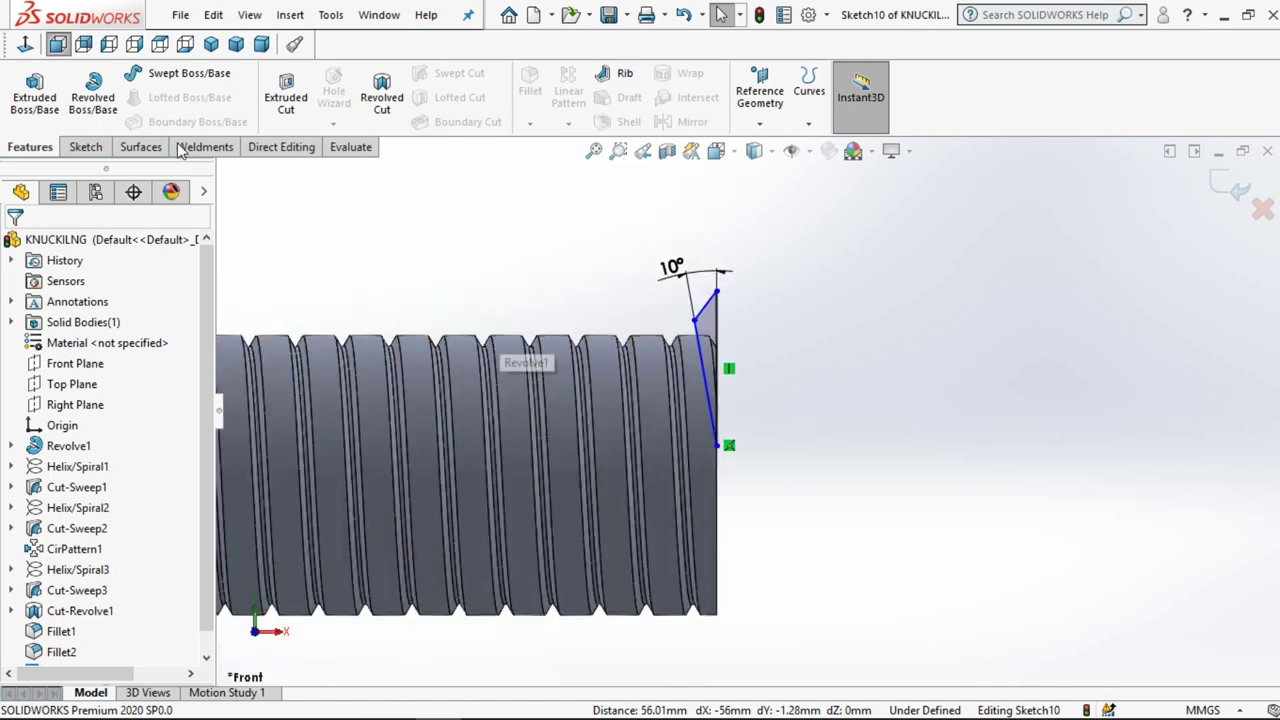
scroll(733, 419, up, 2)
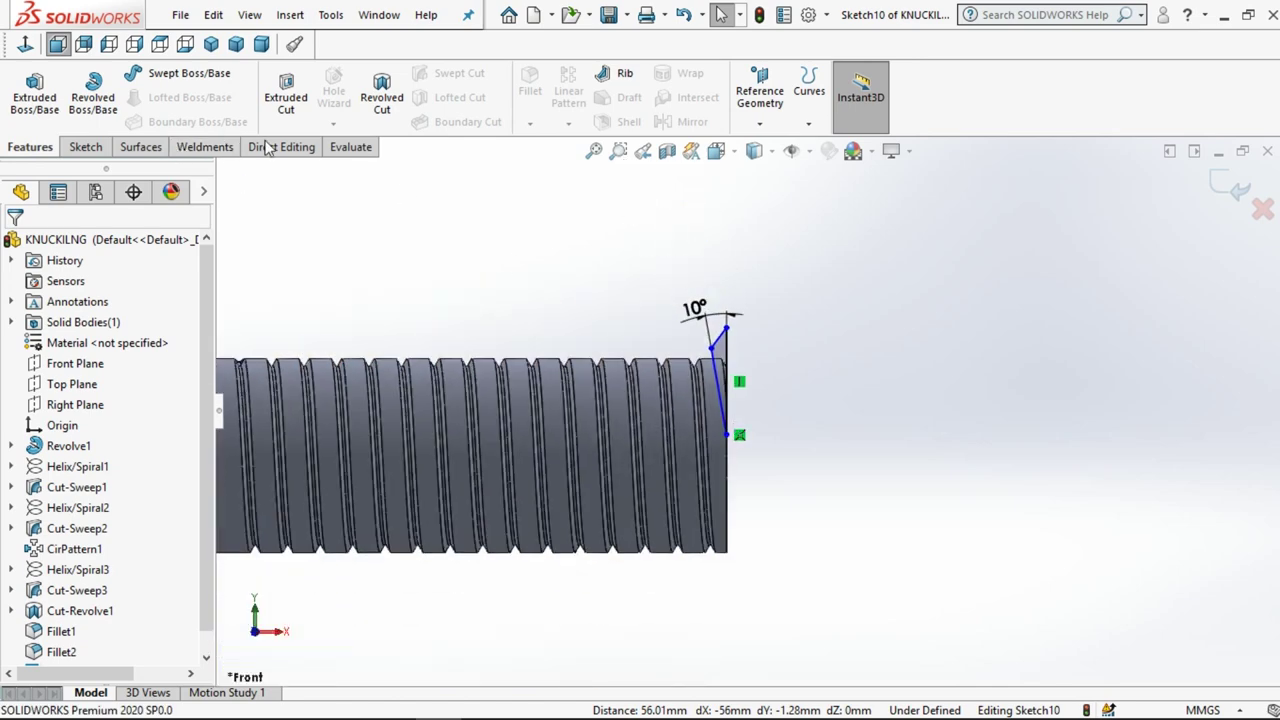
click(86, 147)
- Draw a horizontal construction centerline from the origin along the screw's axis
click(141, 73)
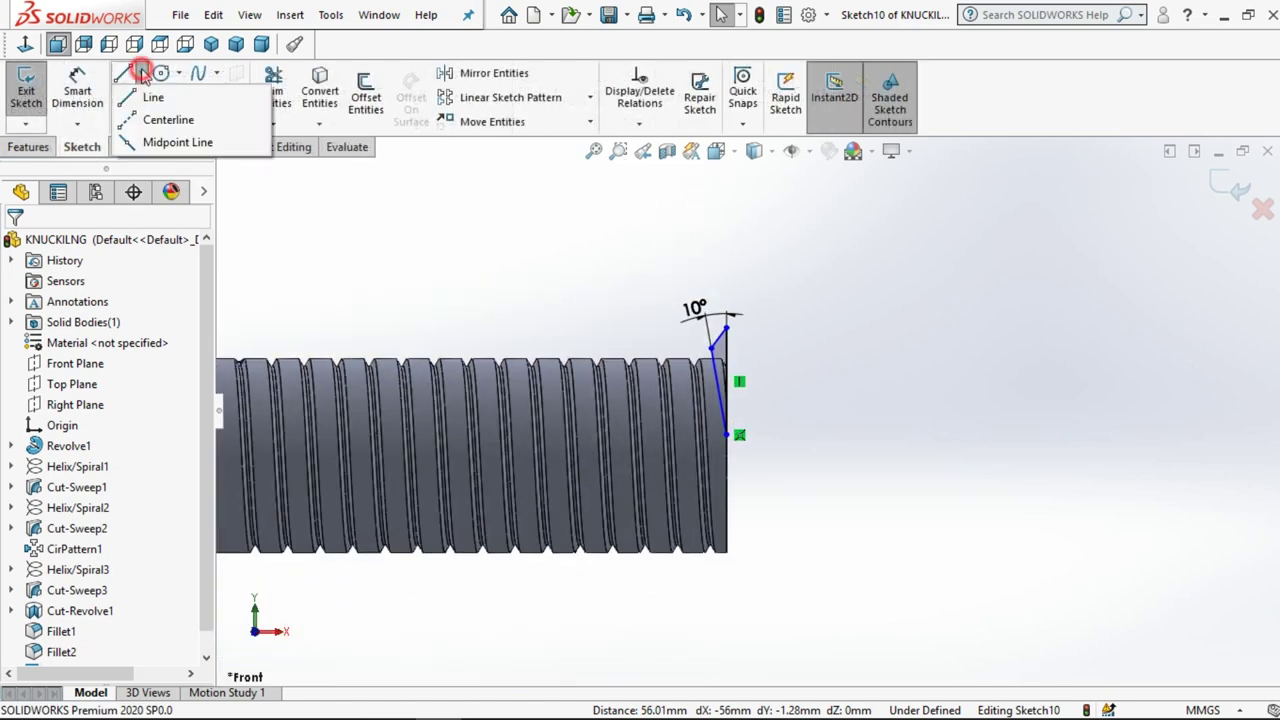
key(z)
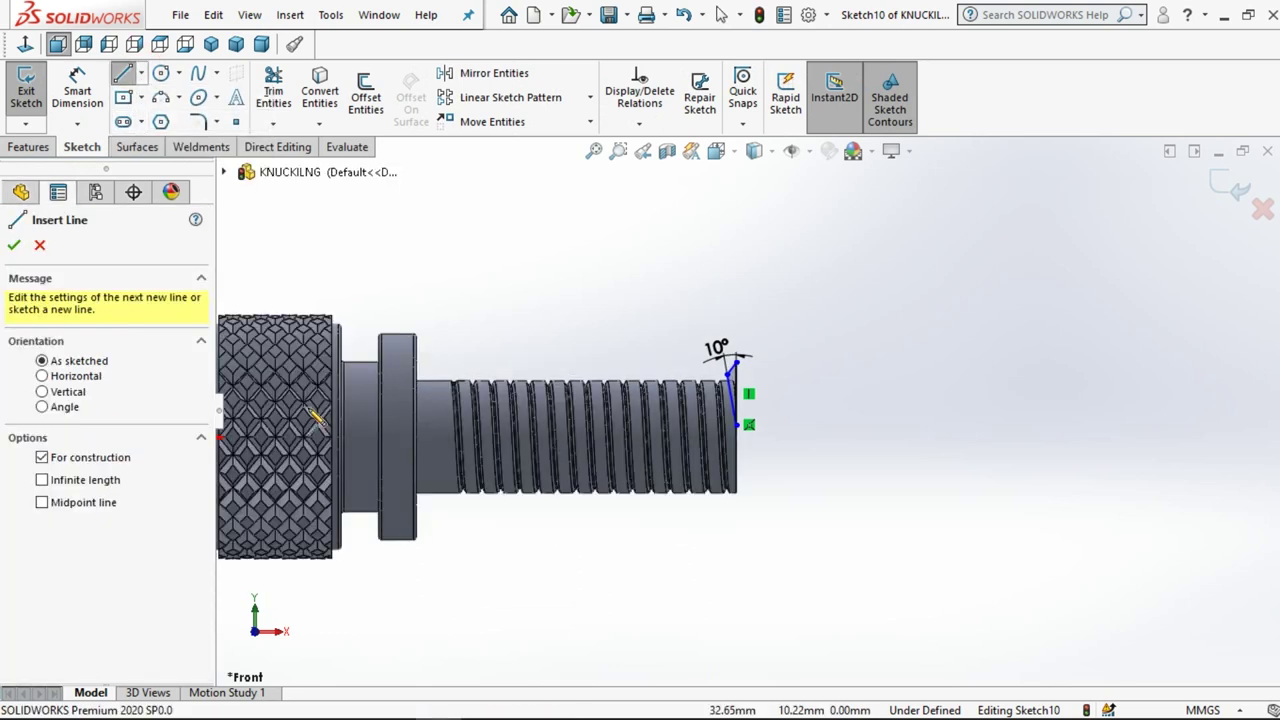
key(z)
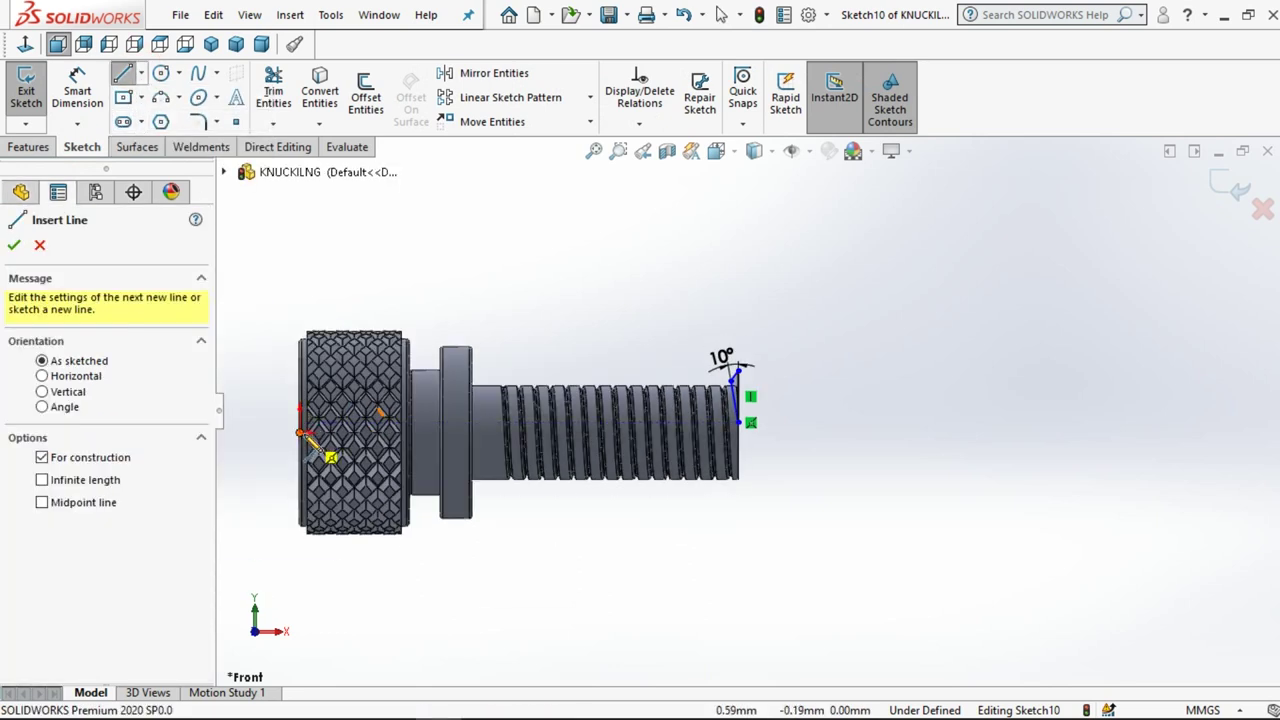
click(298, 436)
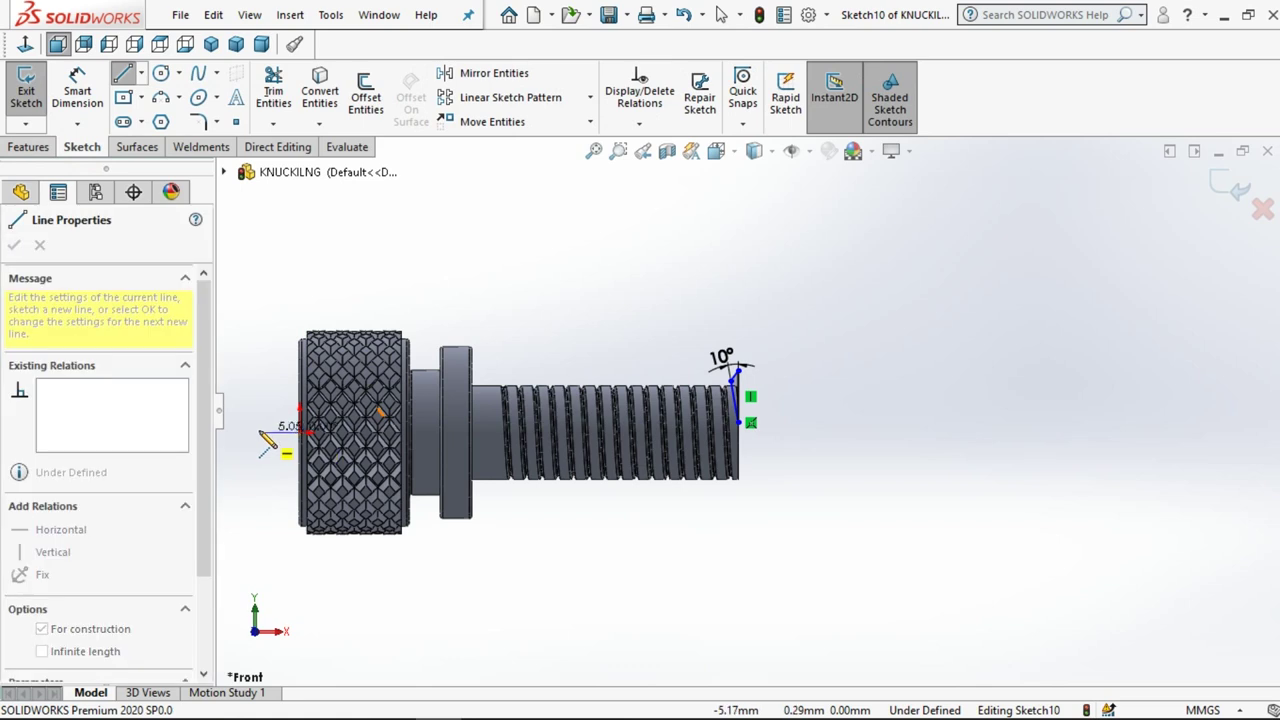
click(258, 432)
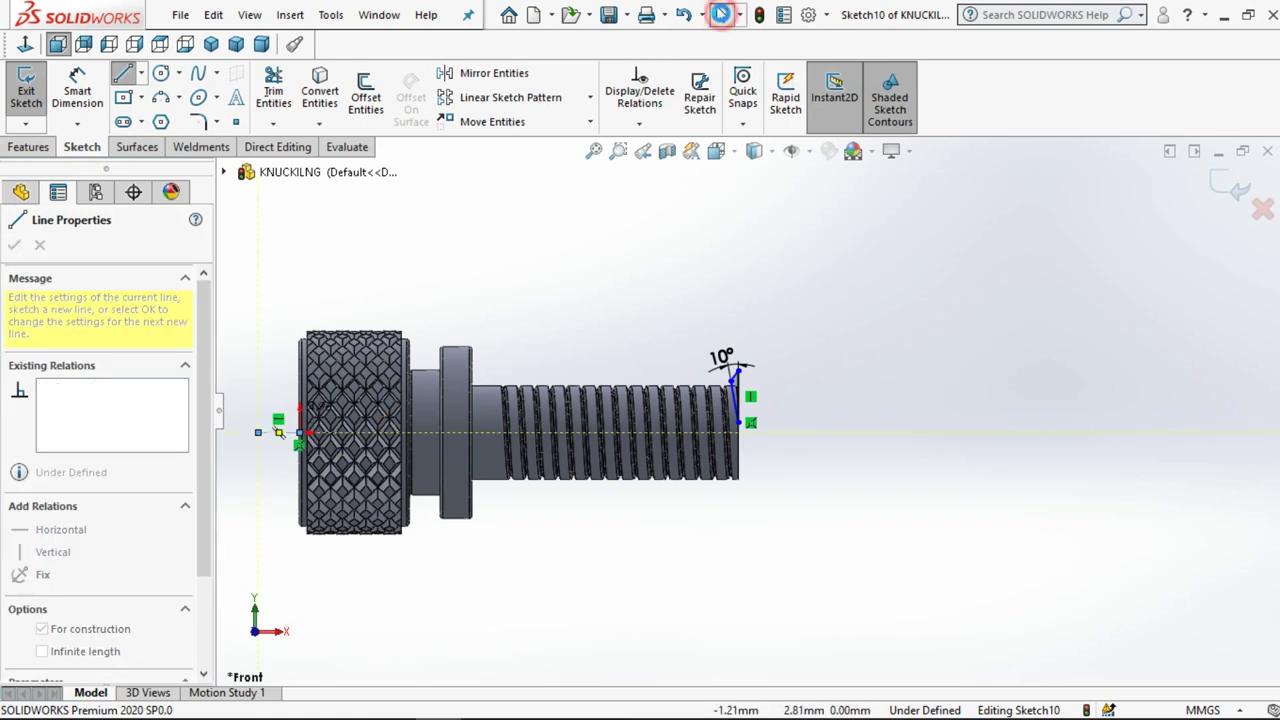
click(721, 14)
click(28, 147)
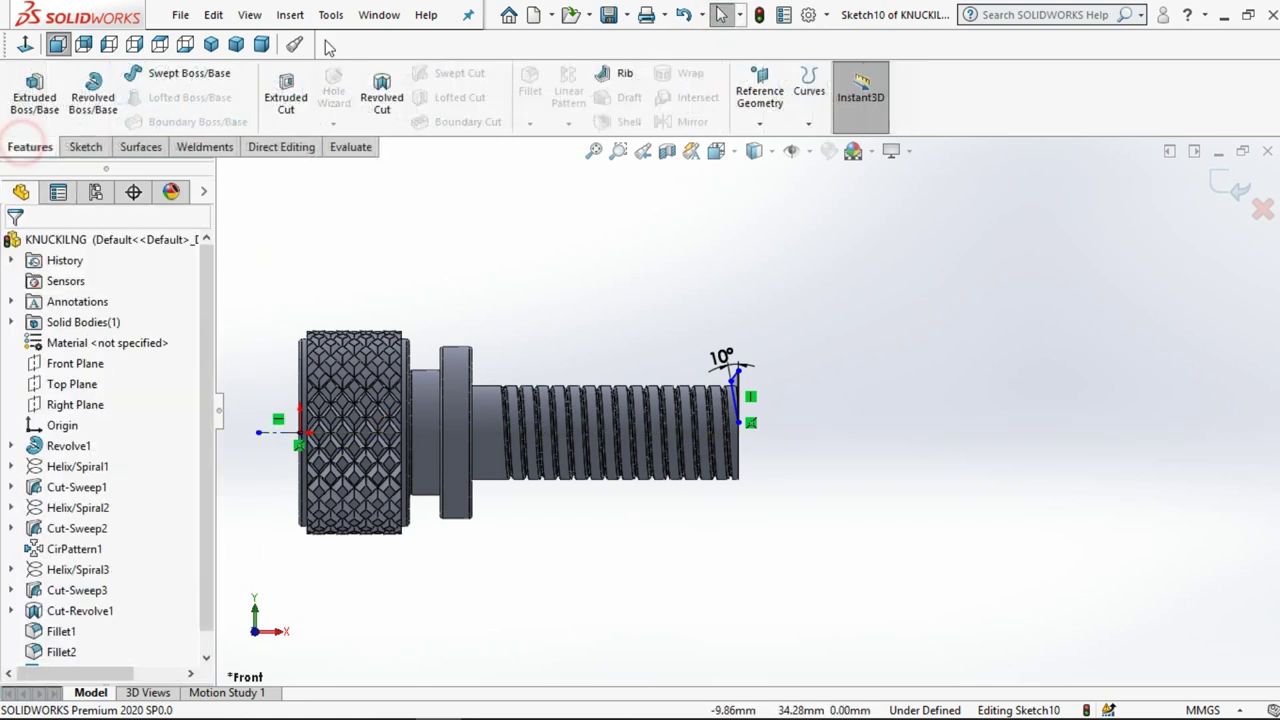
- Revolve-cut Sketch10 a full 360° around Line5 to bevel the thread tip
click(381, 92)
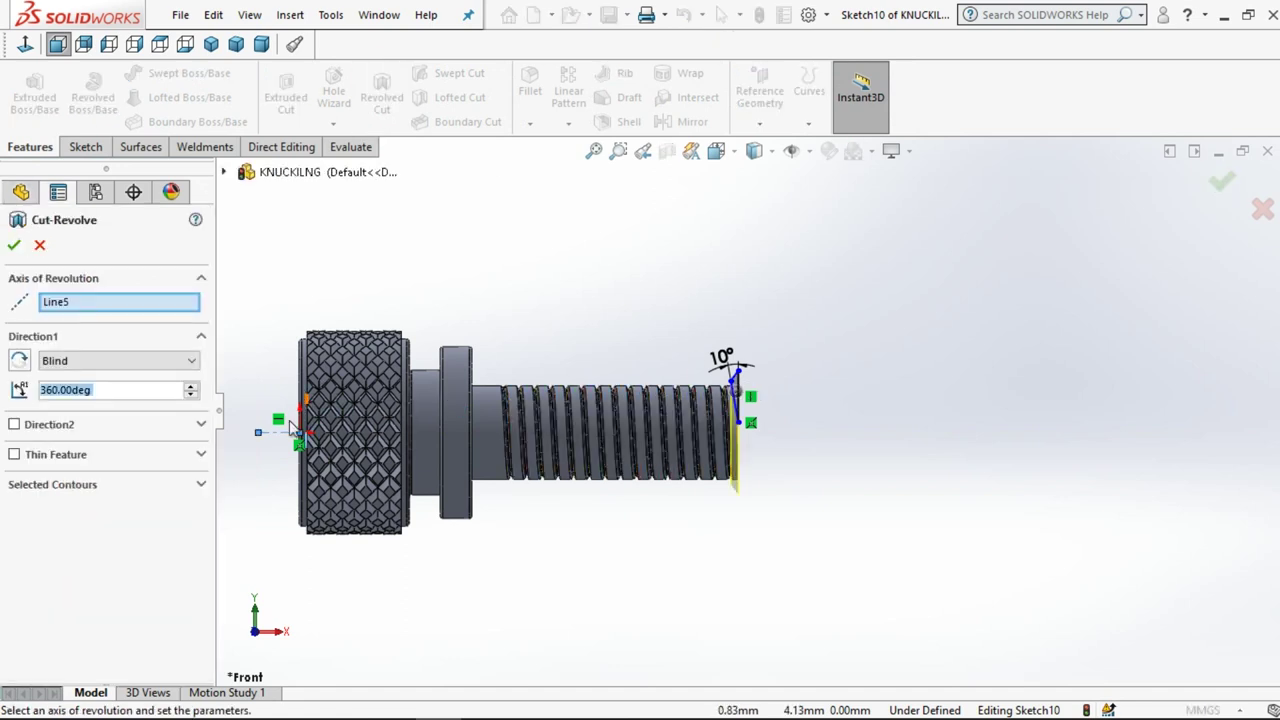
click(14, 247)
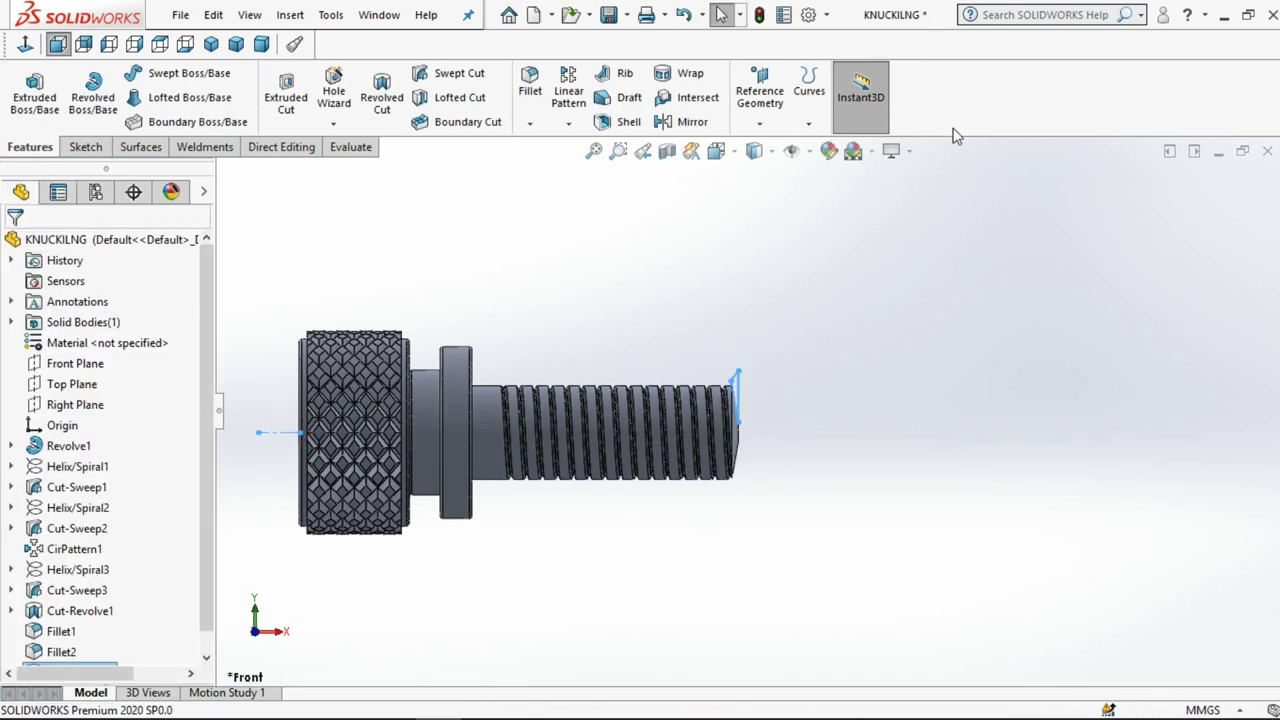
- Orbit the finished screw to an oblique 3-D view with Shaded display style, no edges
middle_drag(752, 296, 723, 415)
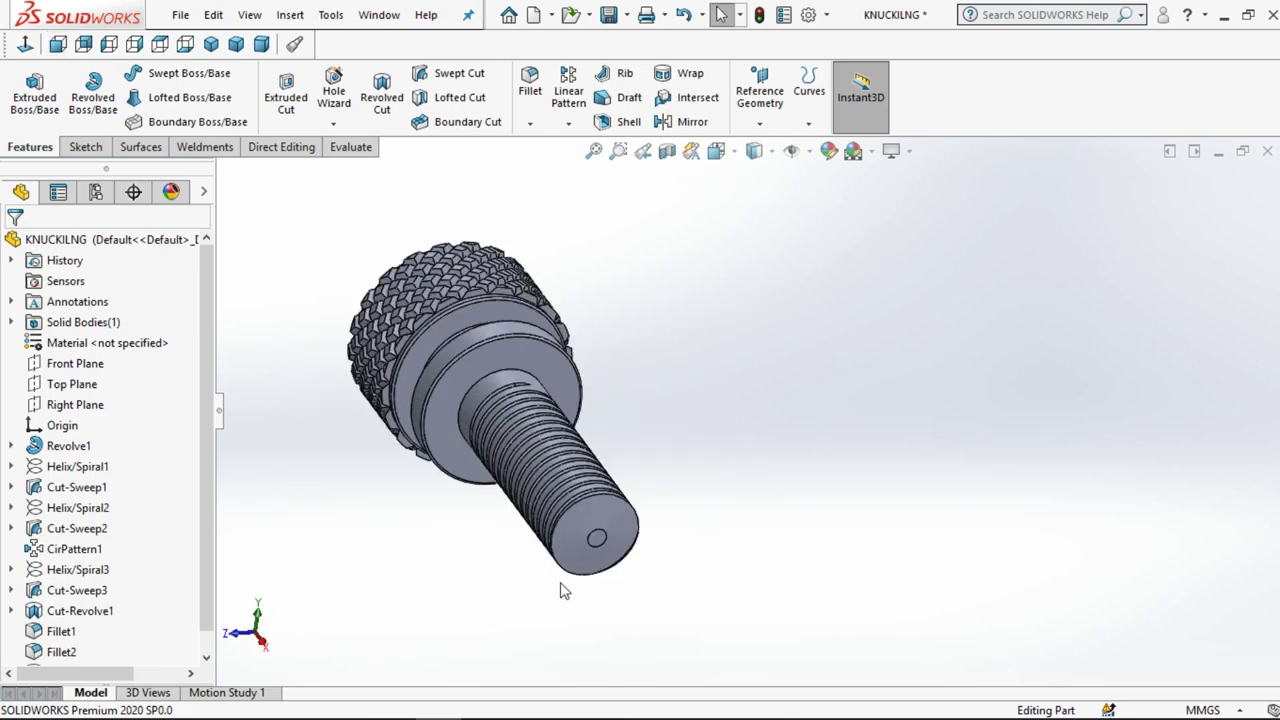
scroll(560, 590, up, 3)
middle_drag(588, 534, 660, 543)
scroll(707, 460, down, 5)
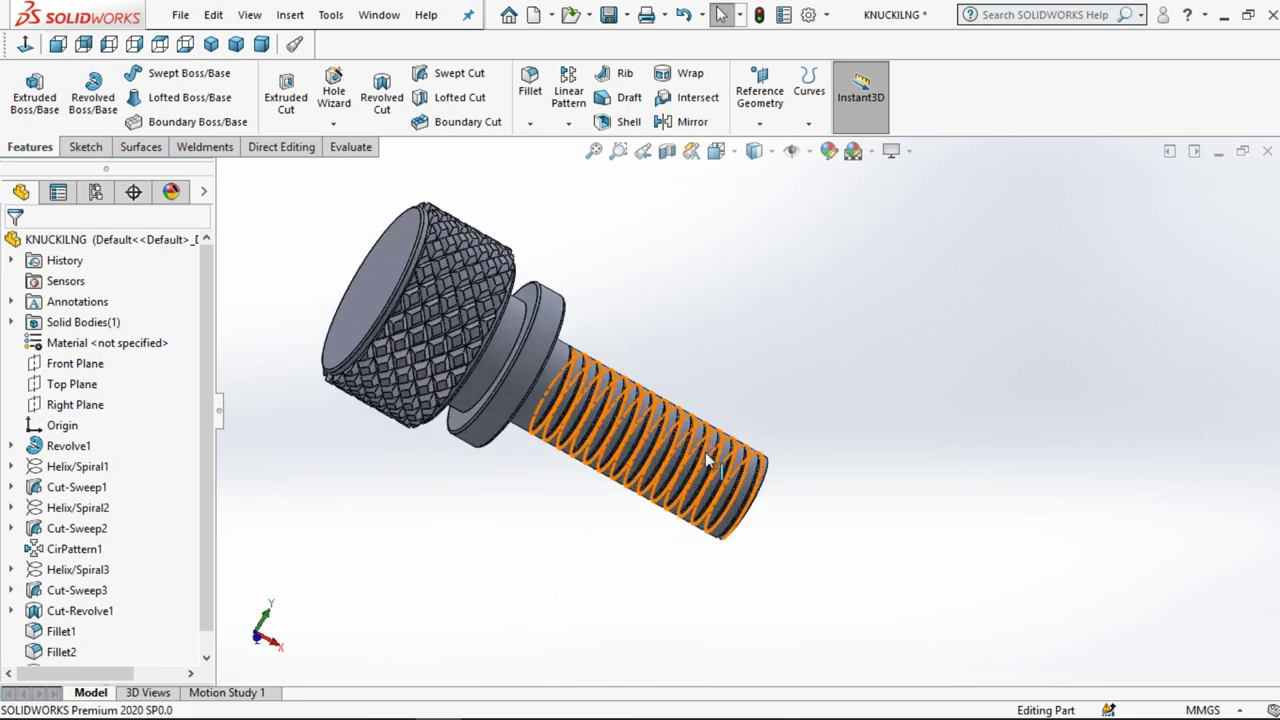
scroll(707, 460, down, 2)
click(771, 151)
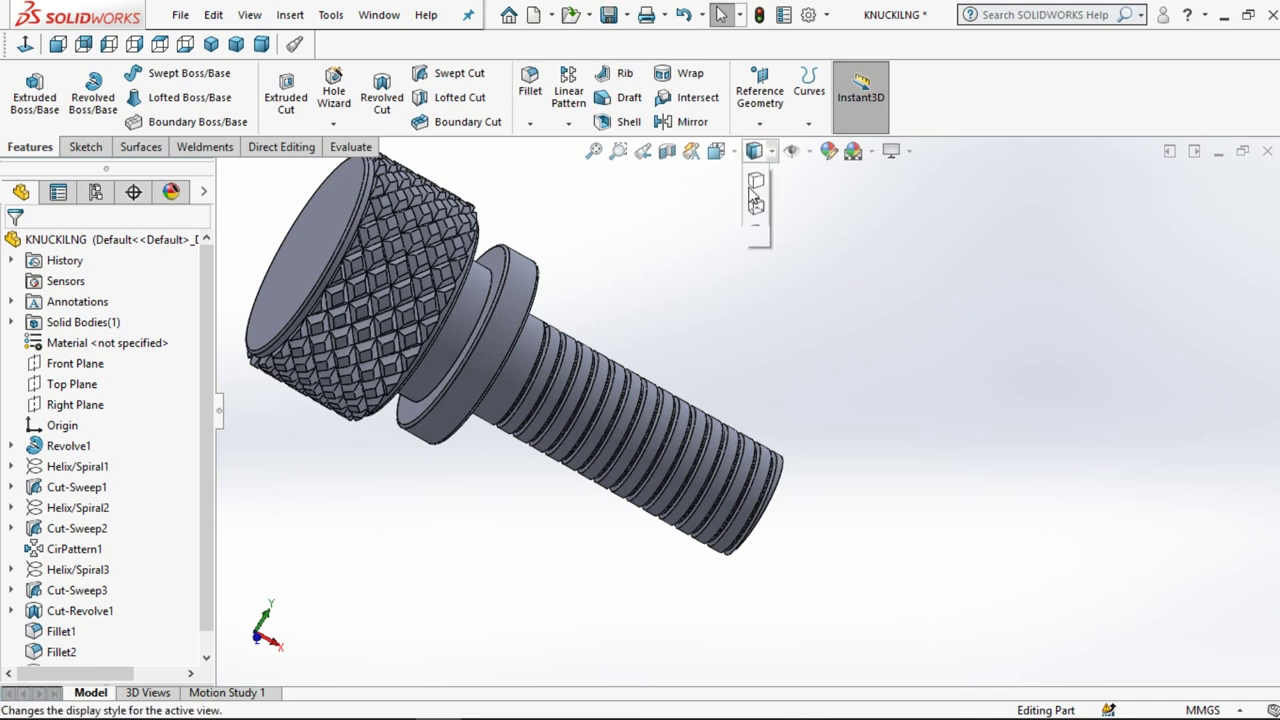
click(752, 205)
scroll(728, 285, up, 2)
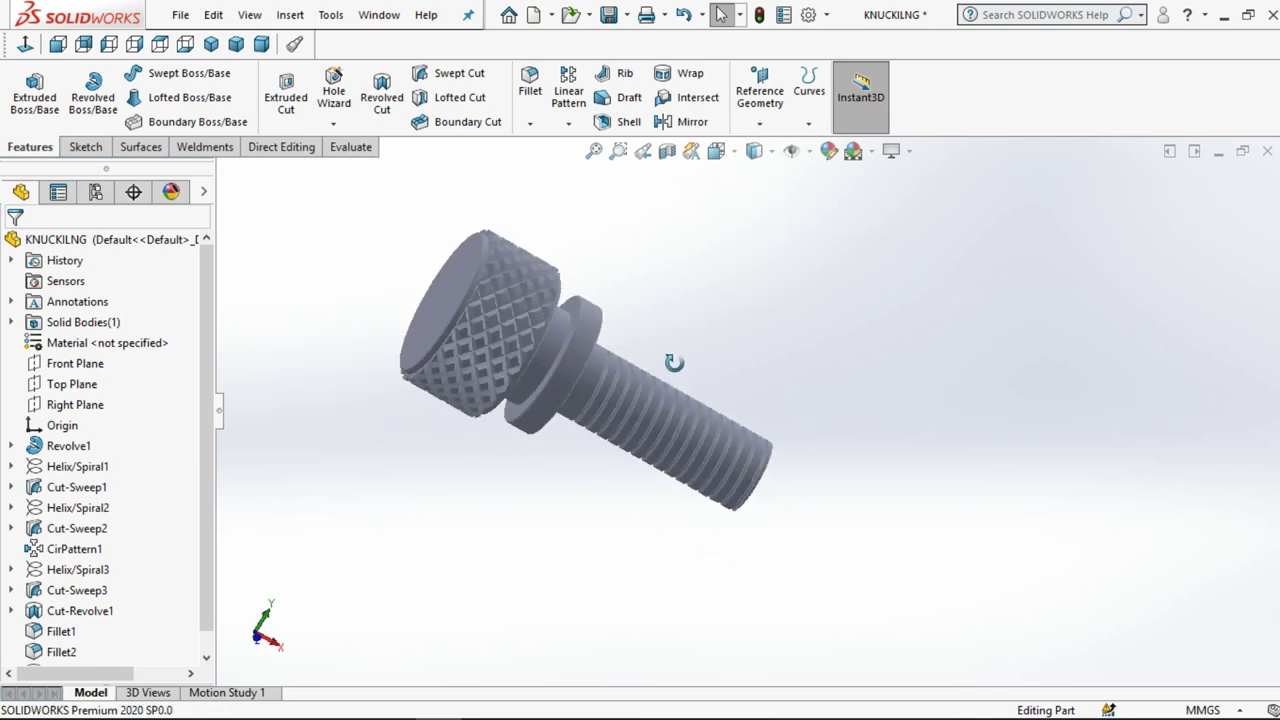
middle_drag(674, 362, 693, 423)
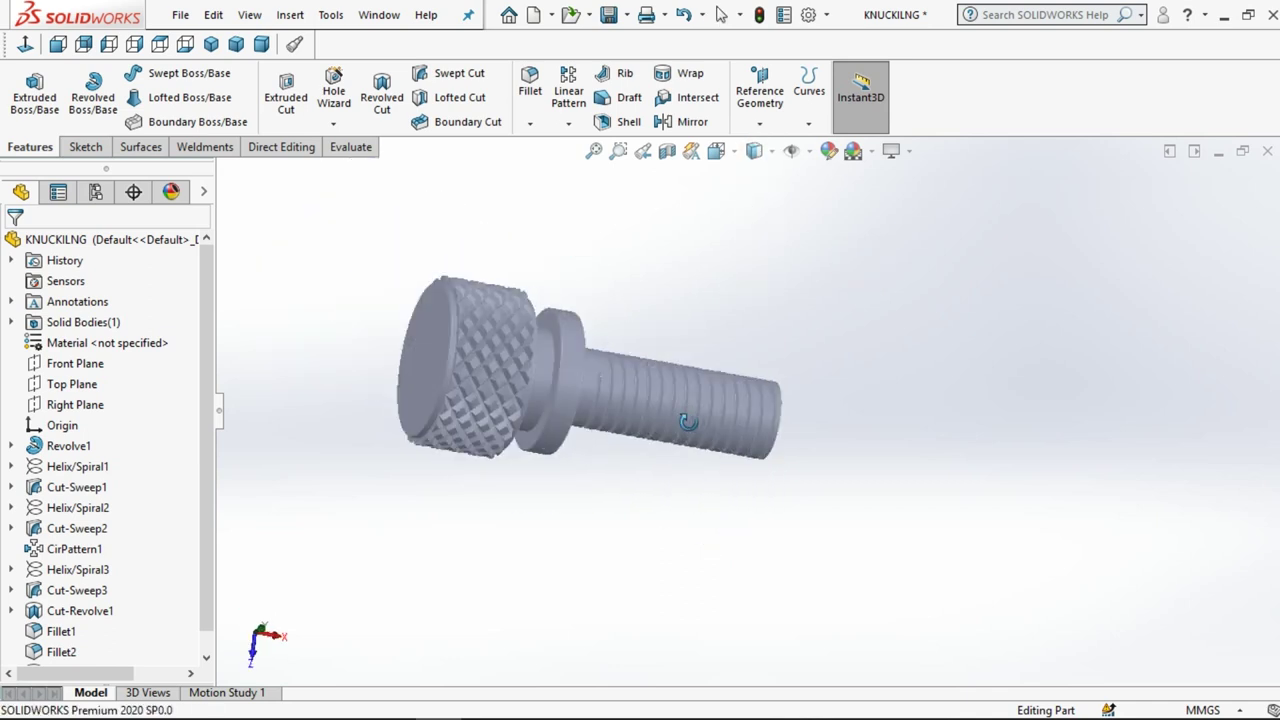